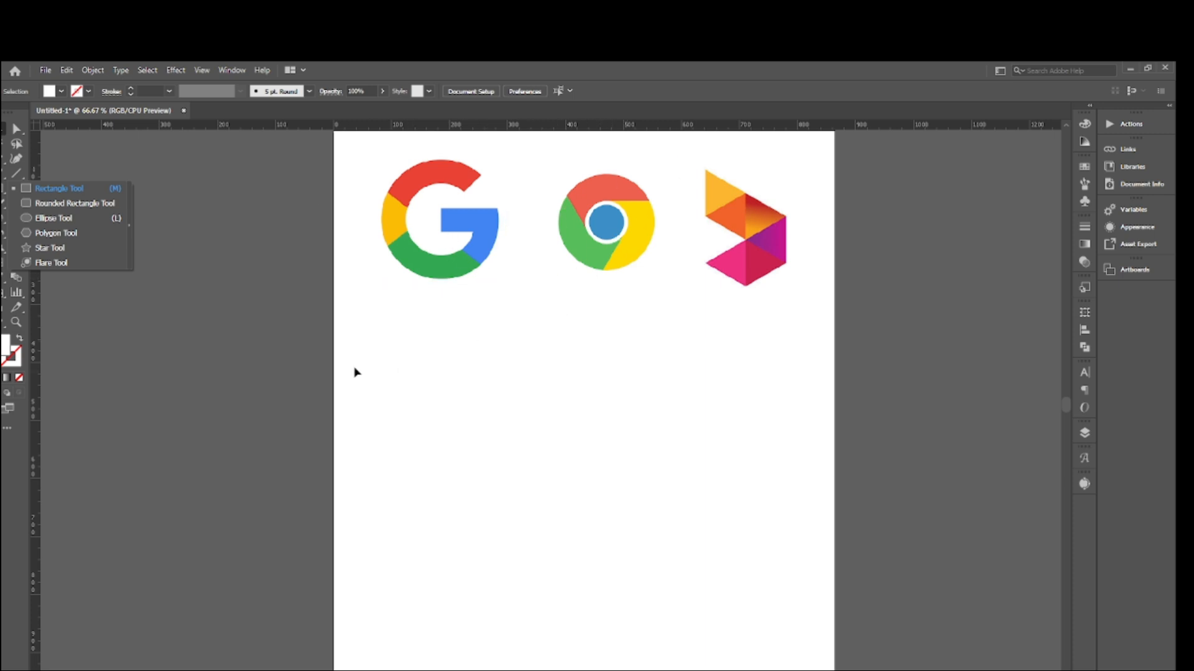
- Draw a square about 75 px wide below the Google logo near the artboard's edge
{"action": "left_click", "coordinate": [483, 322]}
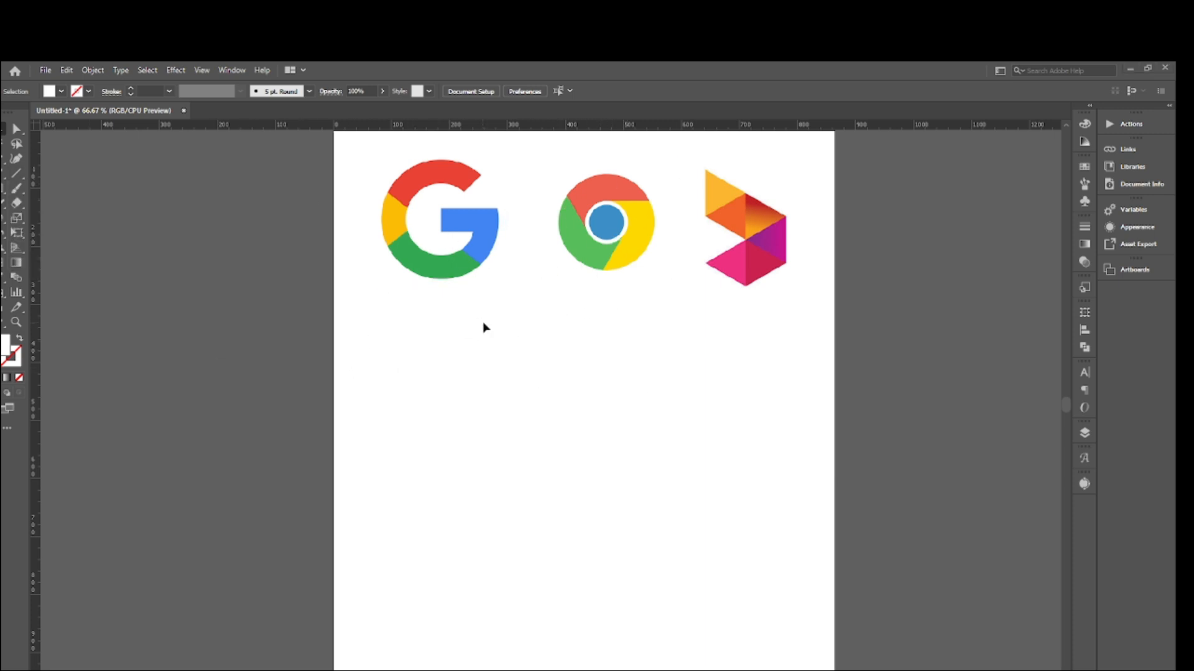
{"action": "scroll", "coordinate": [445, 314], "scroll_direction": "down", "scroll_amount": 1}
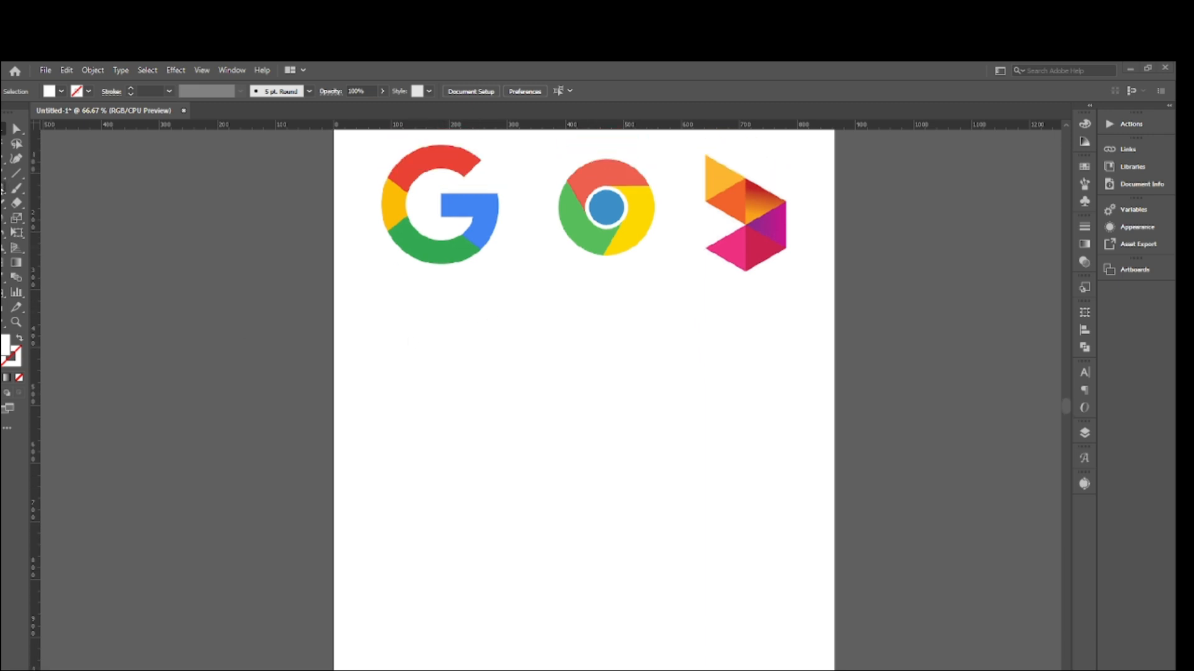
{"action": "left_click_drag", "start_coordinate": [354, 290], "coordinate": [398, 334]}
{"action": "key", "text": "v"}
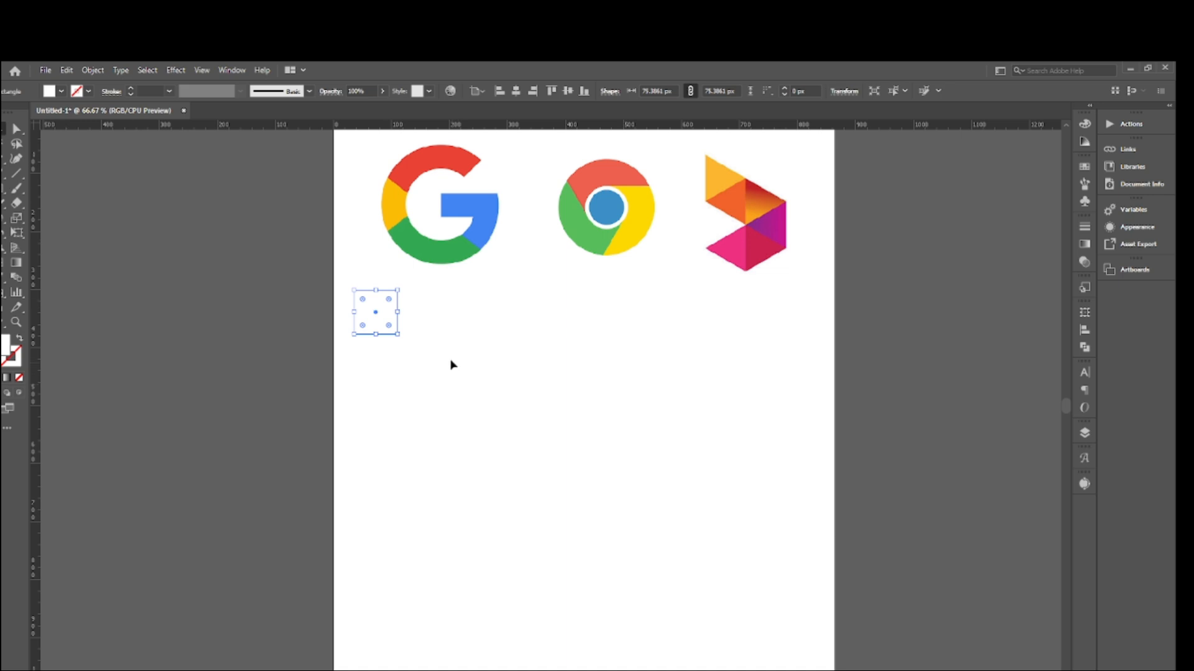
- Colour the square dark blue and swap its fill and stroke so it has a blue outline without fill
{"action": "left_click", "coordinate": [453, 363]}
{"action": "left_click", "coordinate": [366, 291]}
{"action": "left_click", "coordinate": [12, 363]}
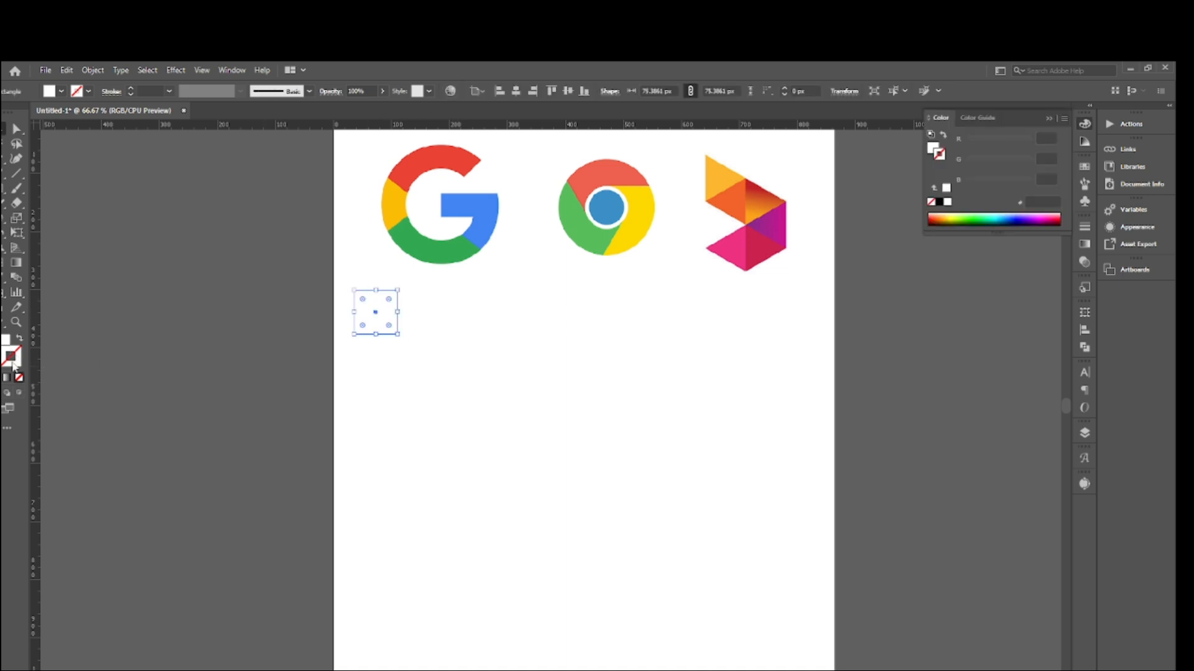
{"action": "left_click", "coordinate": [61, 91]}
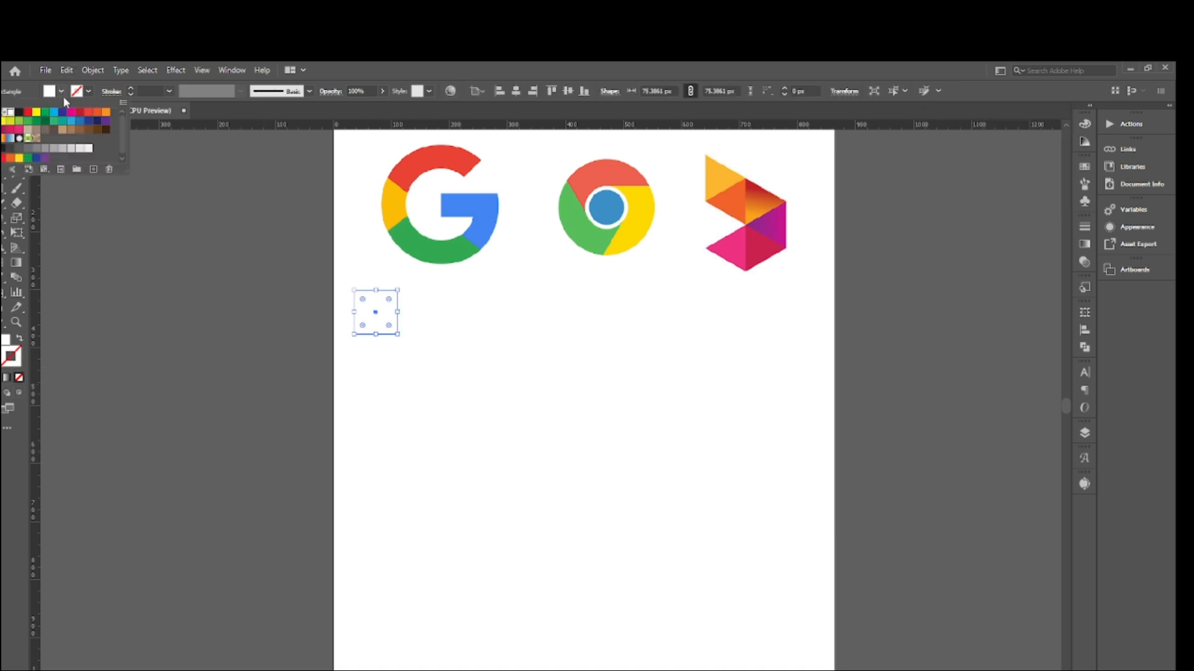
{"action": "left_click", "coordinate": [62, 112]}
{"action": "left_click", "coordinate": [11, 342]}
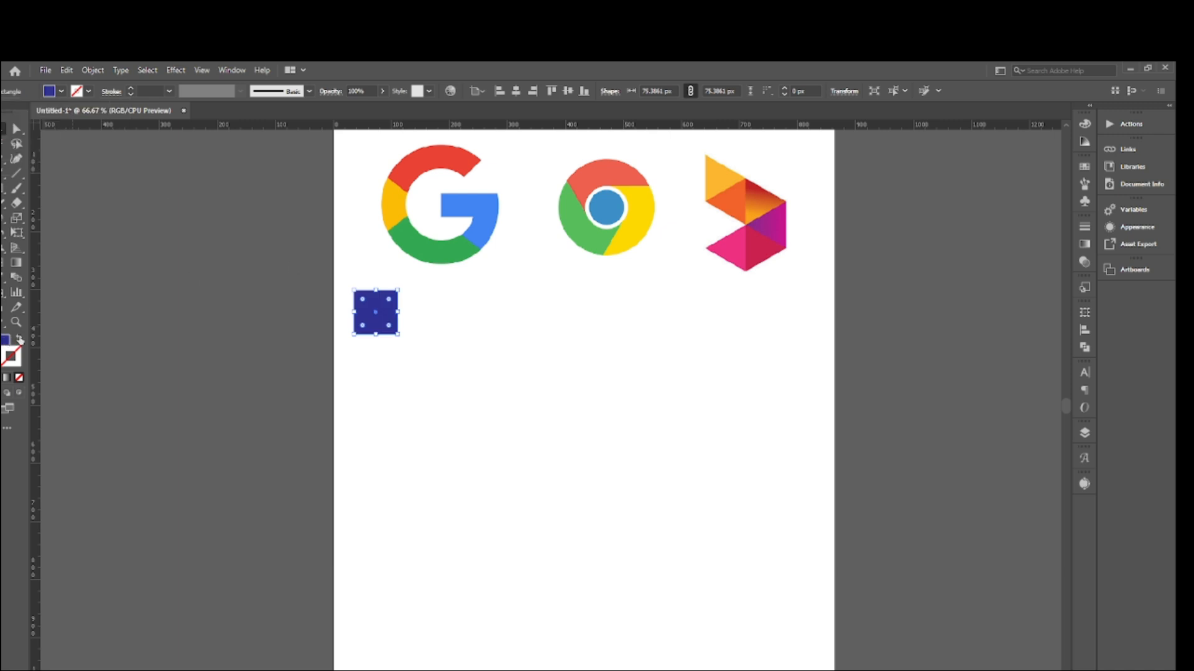
{"action": "left_click", "coordinate": [19, 338]}
{"action": "left_click", "coordinate": [520, 281]}
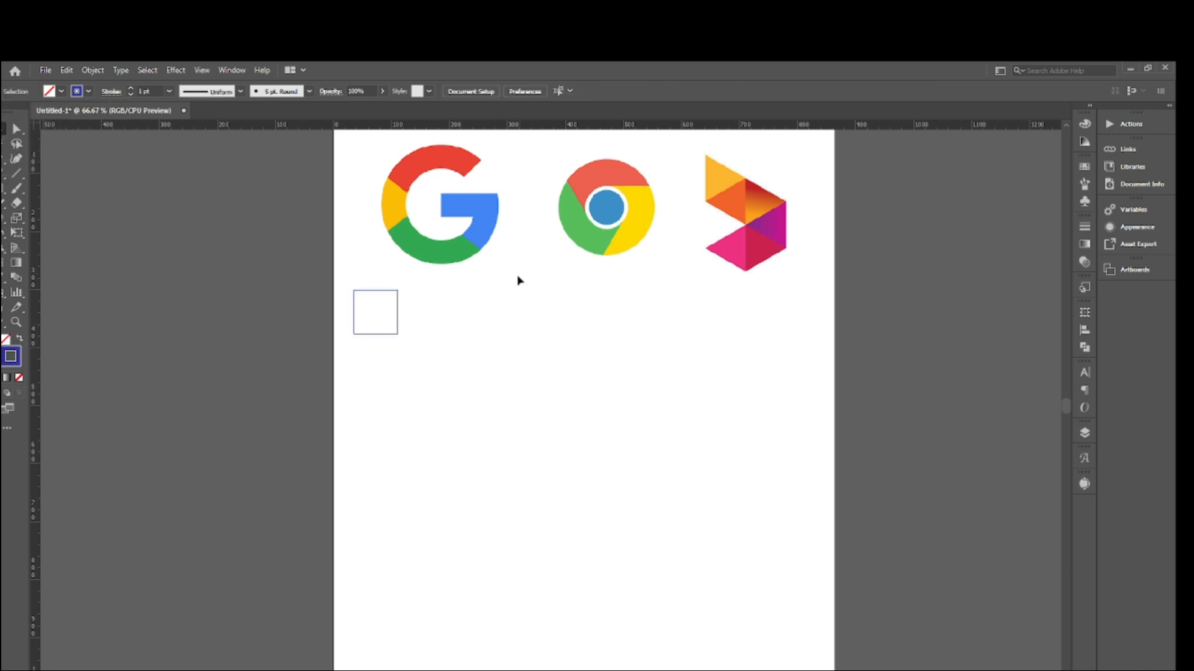
- Duplicate the outlined square twice straight down to form a column of three squares
{"action": "left_click", "coordinate": [373, 291]}
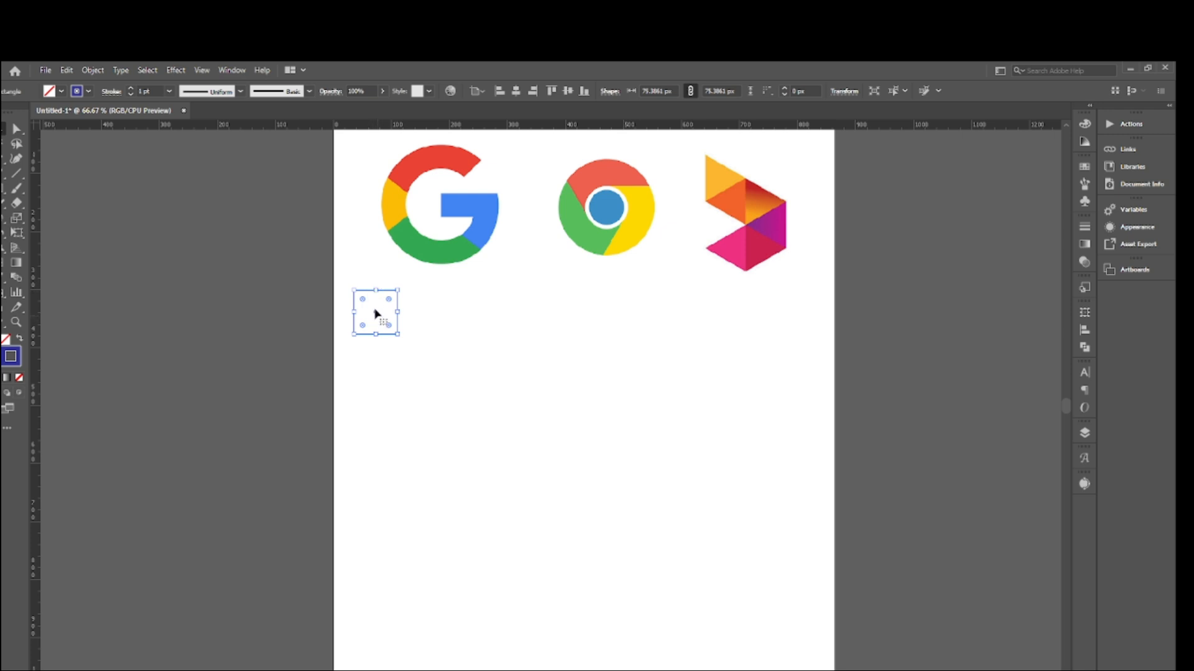
{"action": "left_click_drag", "start_coordinate": [375, 311], "coordinate": [405, 400]}
- Fill the uppermost square with the red sampled from the Chrome logo using the Eyedropper
{"action": "left_click", "coordinate": [399, 320]}
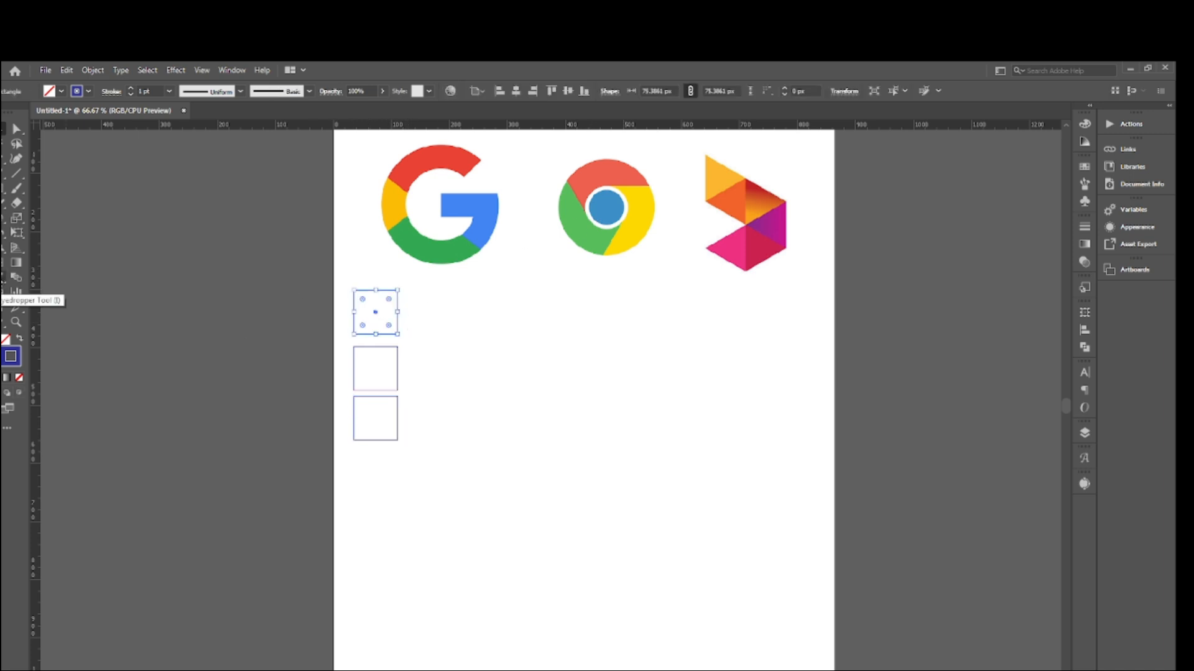
{"action": "left_click", "coordinate": [5, 283]}
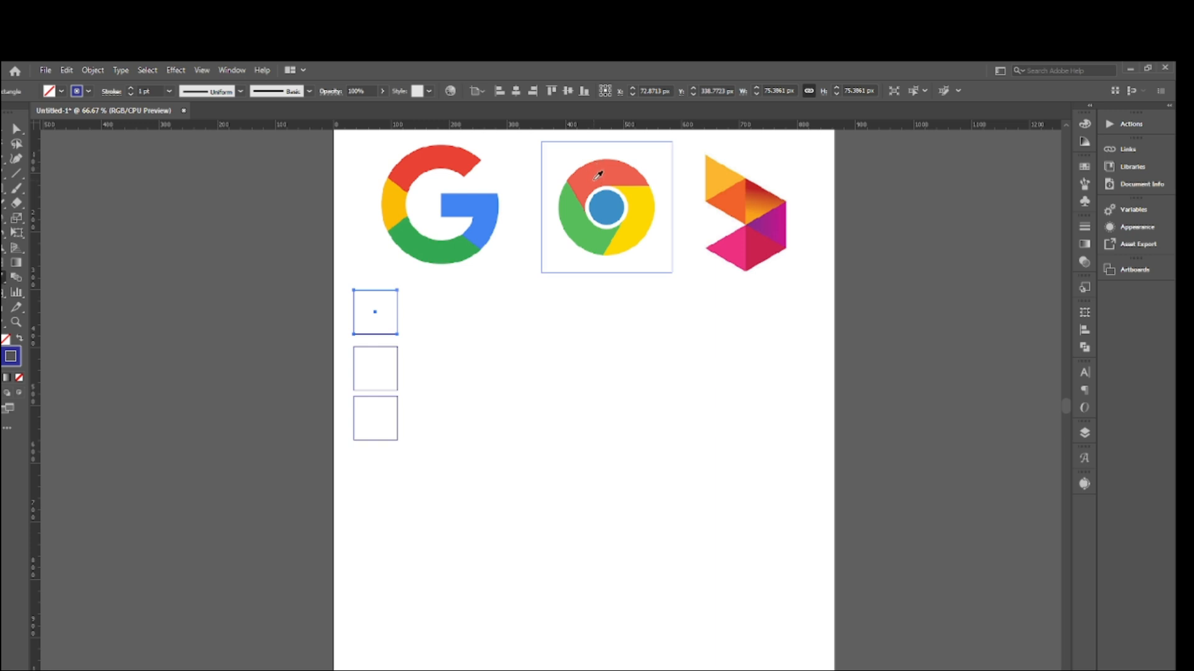
{"action": "left_click", "coordinate": [597, 175]}
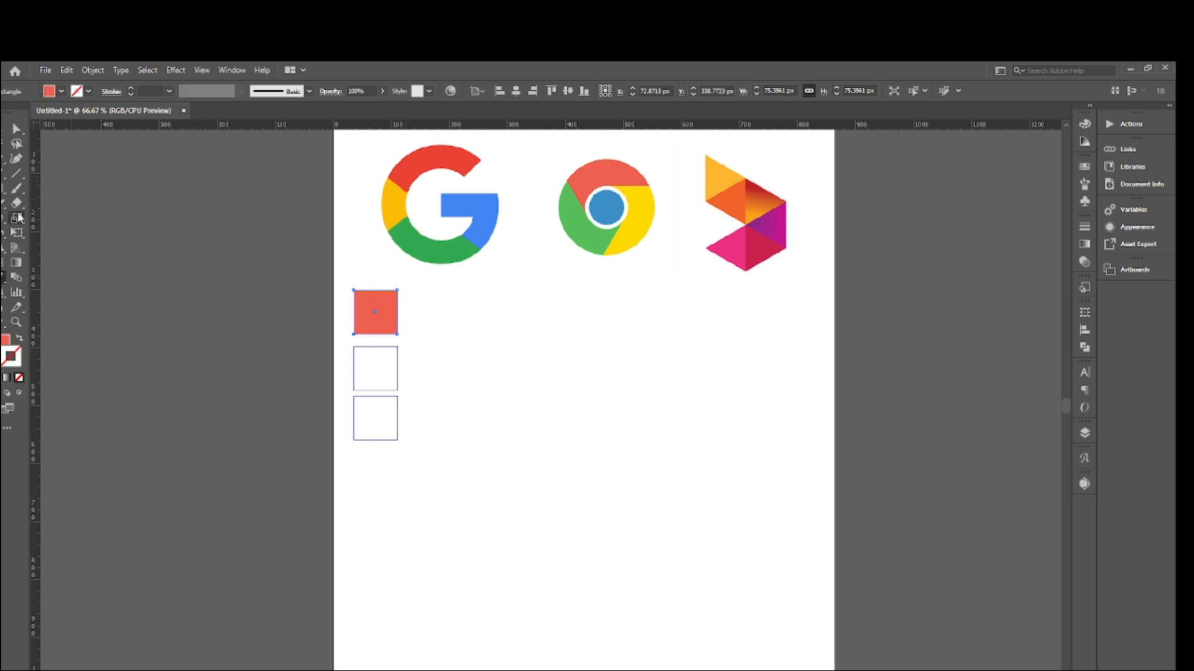
{"action": "key", "text": "v"}
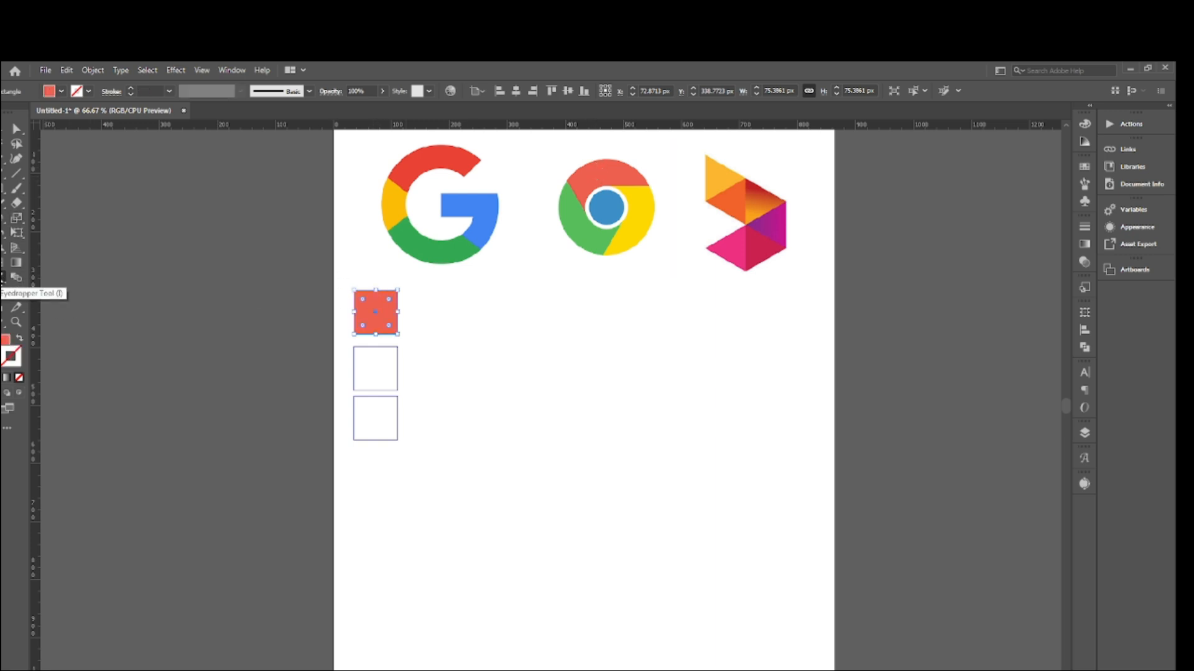
{"action": "left_click", "coordinate": [3, 130]}
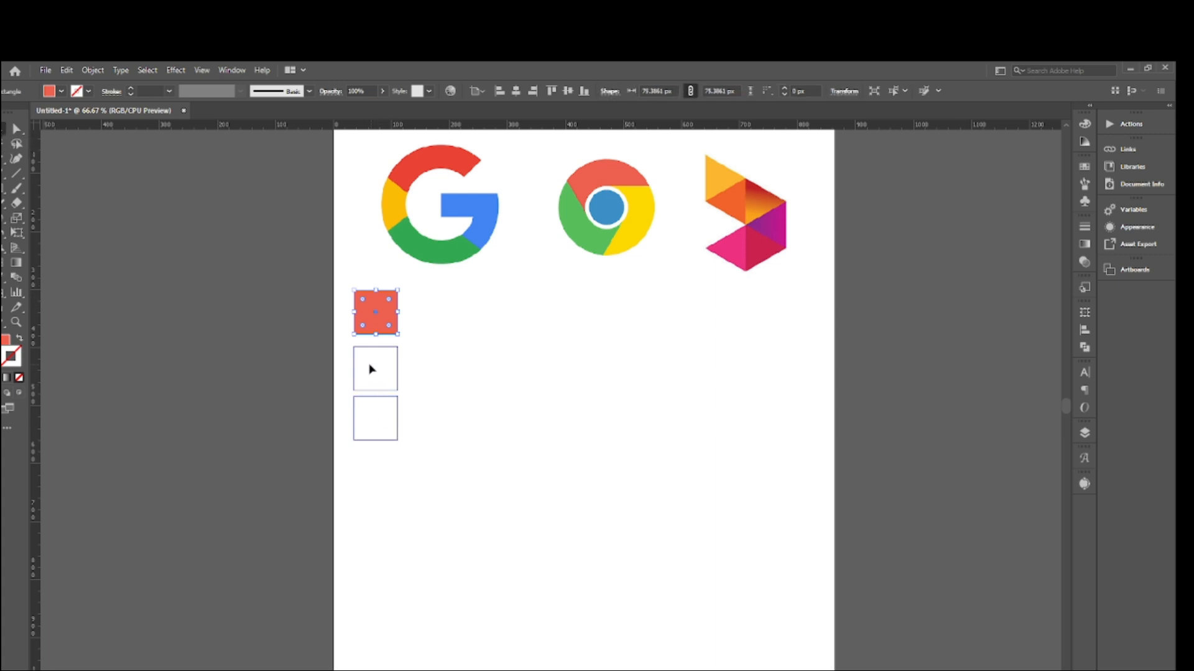
- Fill the middle square with the green sampled from the Chrome logo using the Eyedropper
{"action": "left_click", "coordinate": [367, 378]}
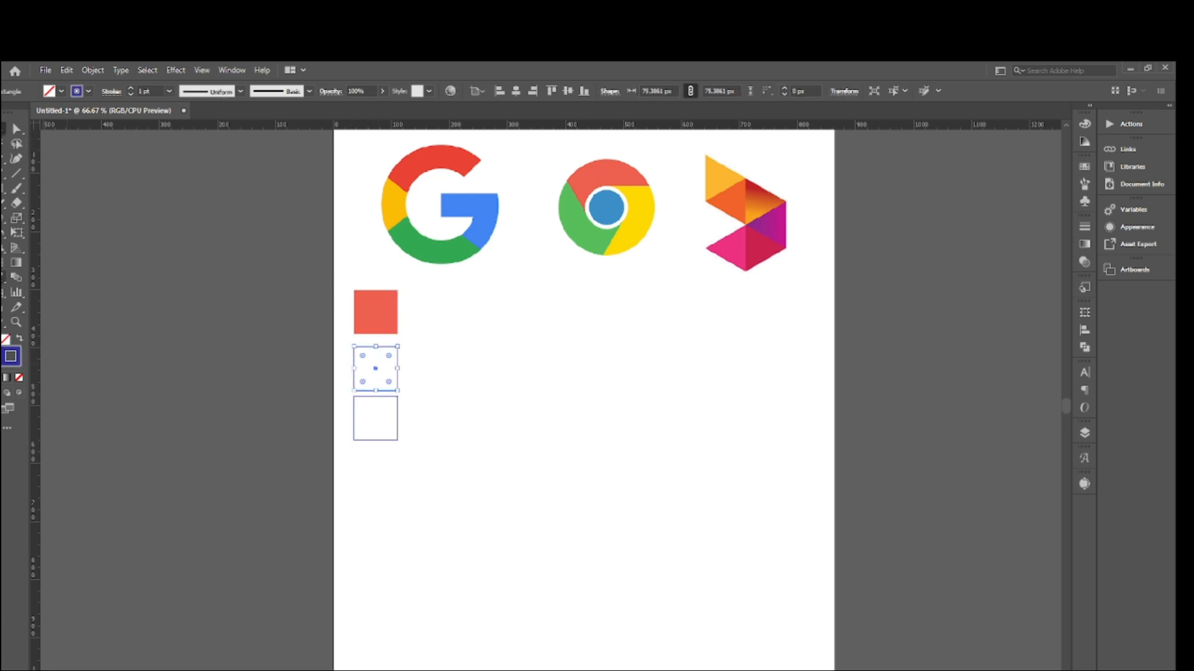
{"action": "key", "text": "i"}
{"action": "left_click", "coordinate": [597, 224]}
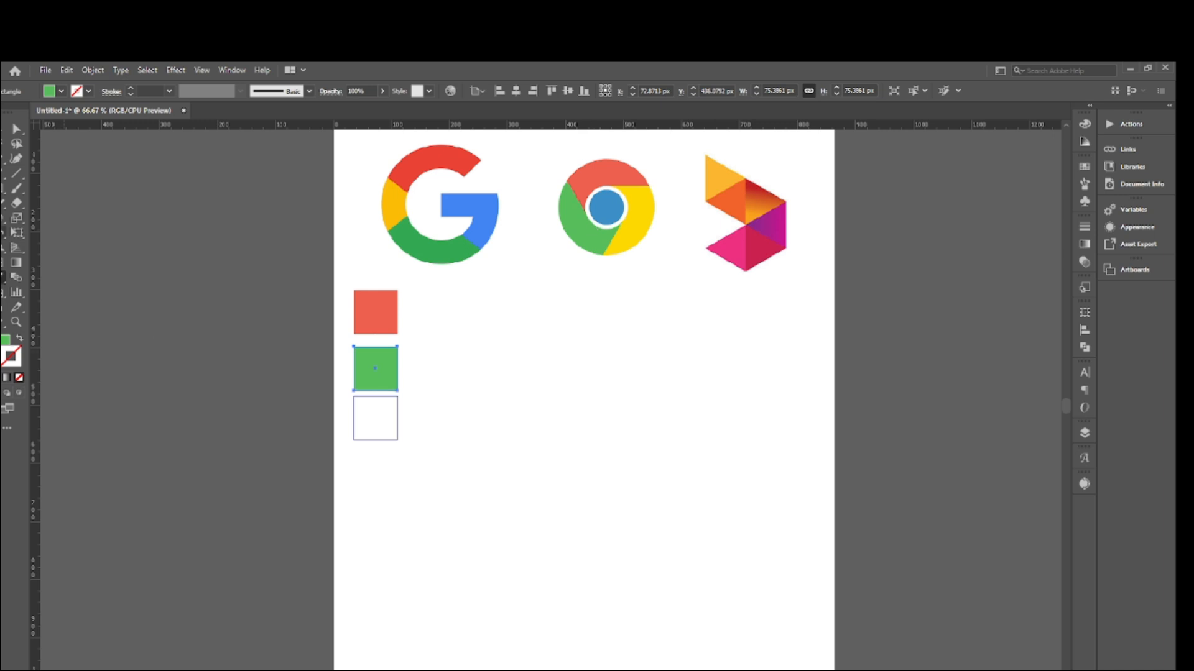
{"action": "left_click", "coordinate": [427, 404]}
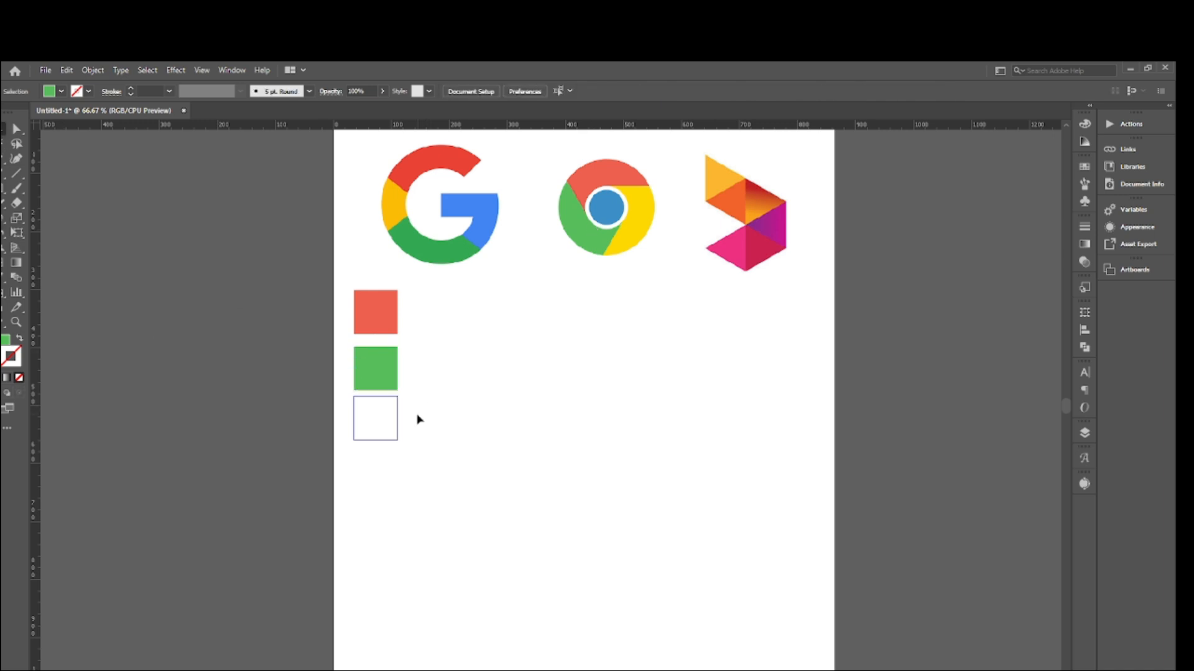
- Fill the lowest square with the yellow sampled from the Chrome logo and deselect it
{"action": "left_click_drag", "start_coordinate": [422, 416], "coordinate": [341, 448]}
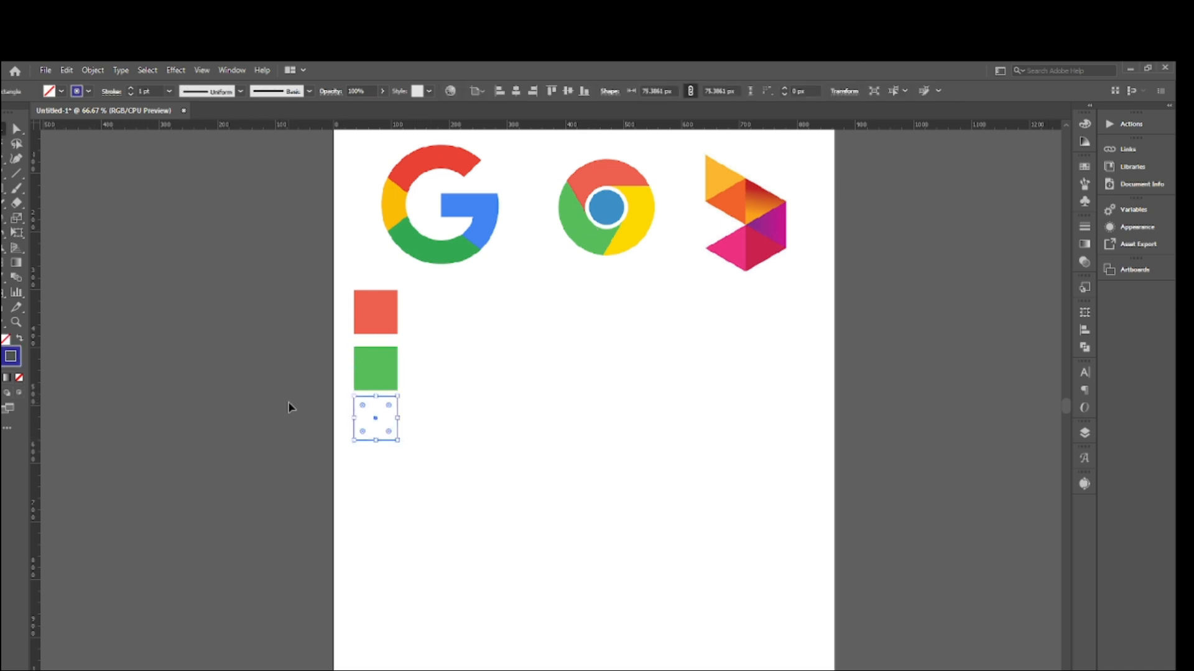
{"action": "key", "text": "i"}
{"action": "left_click", "coordinate": [643, 221]}
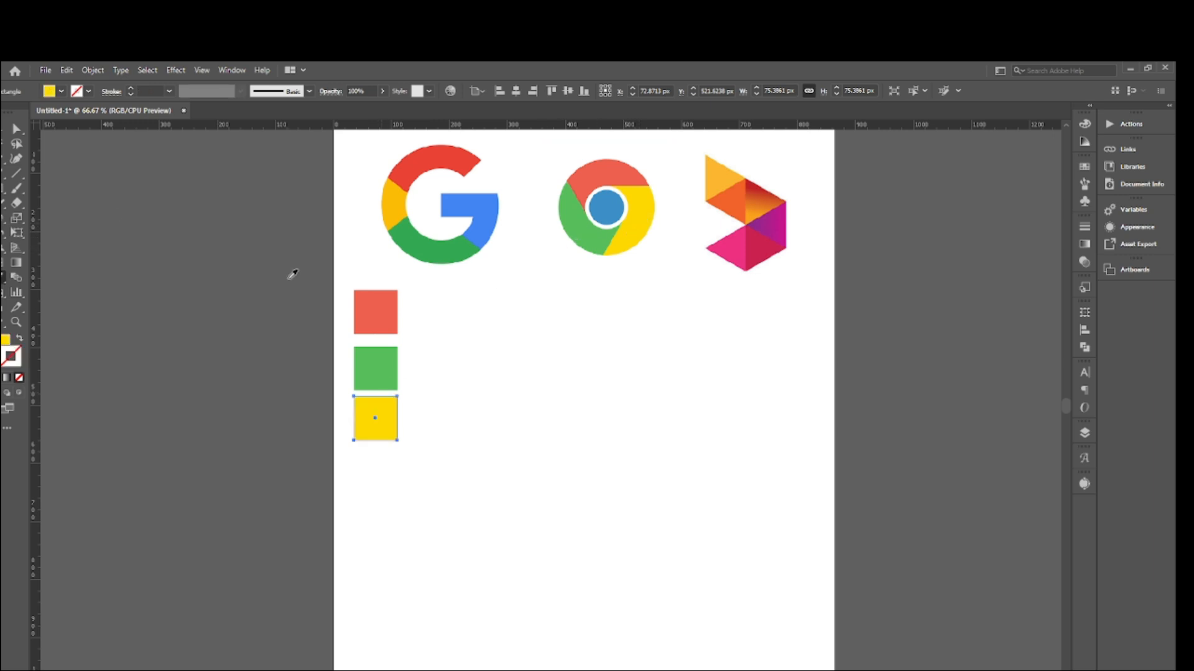
{"action": "key", "text": "v"}
{"action": "left_click", "coordinate": [561, 314]}
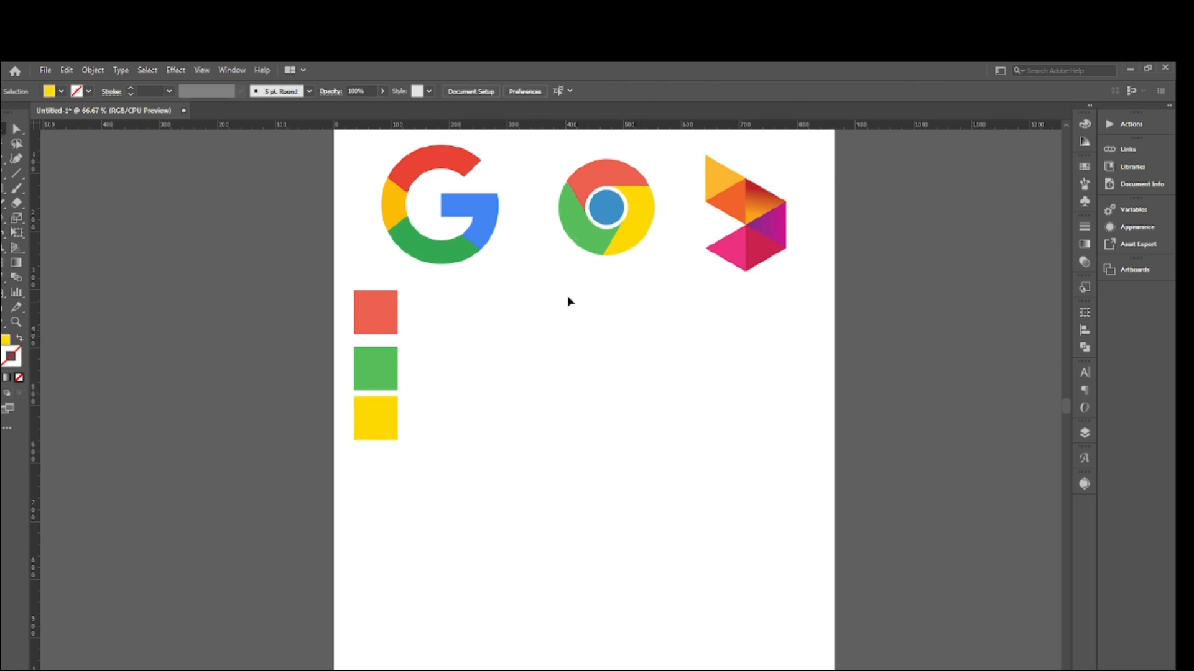
- Draw a yellow circle about 256 px in diameter with the Ellipse tool and place it below the colour squares
{"action": "scroll", "coordinate": [517, 349], "scroll_direction": "down", "scroll_amount": 1}
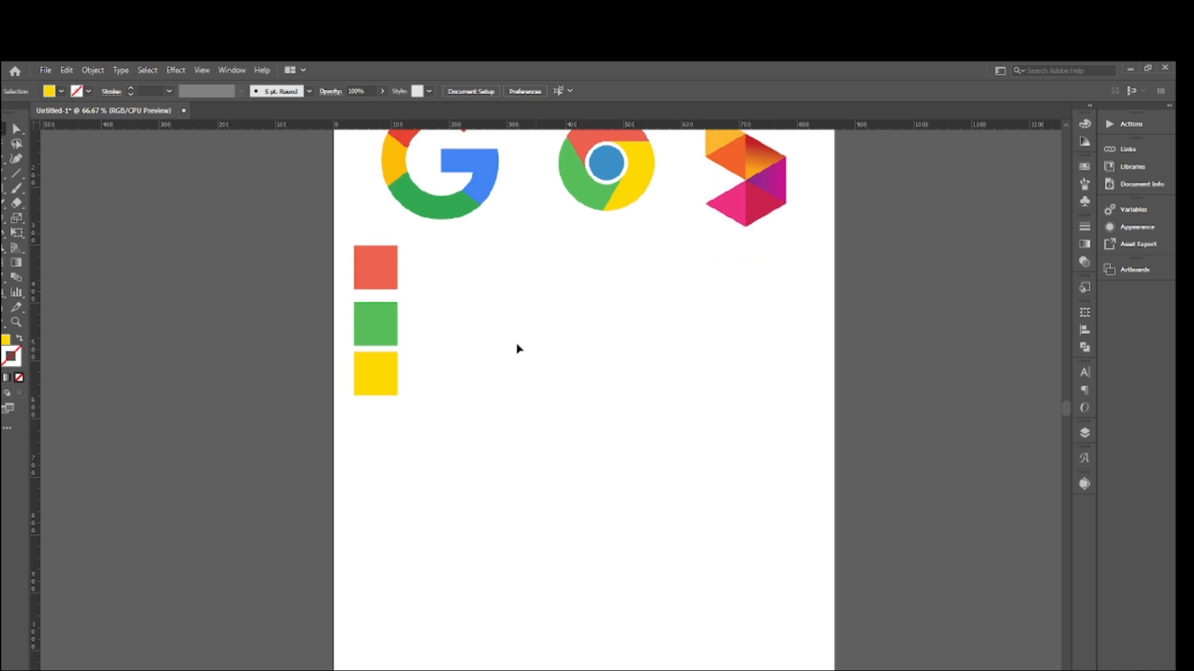
{"action": "scroll", "coordinate": [517, 348], "scroll_direction": "up", "scroll_amount": 1}
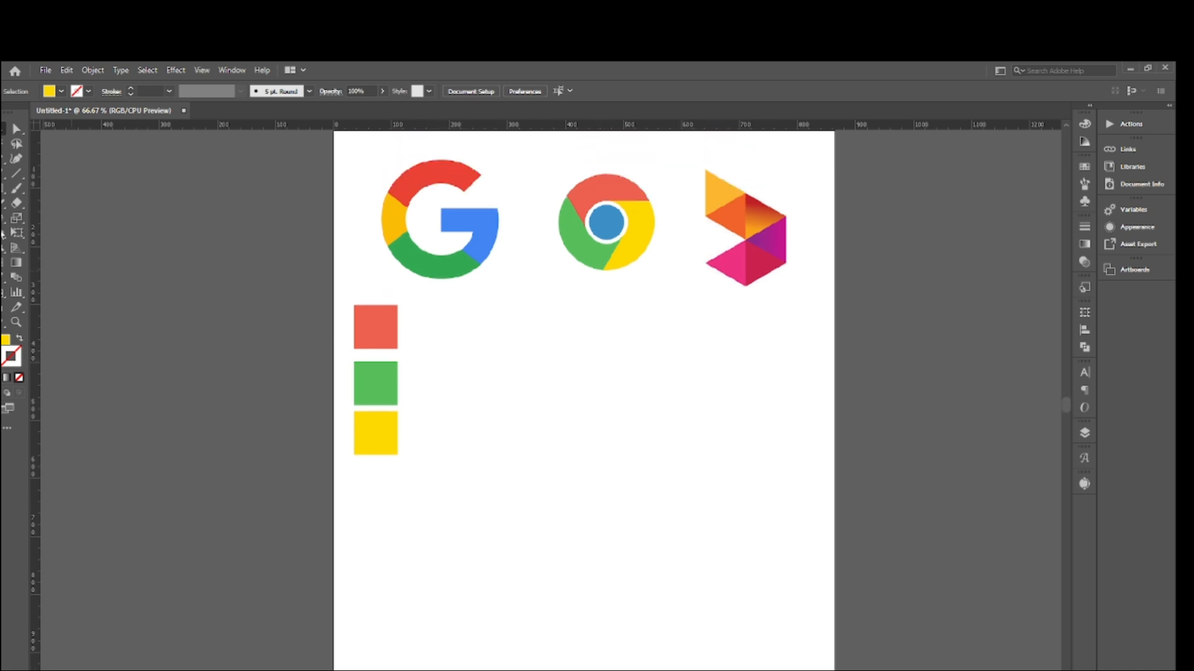
{"action": "right_click", "coordinate": [2, 190]}
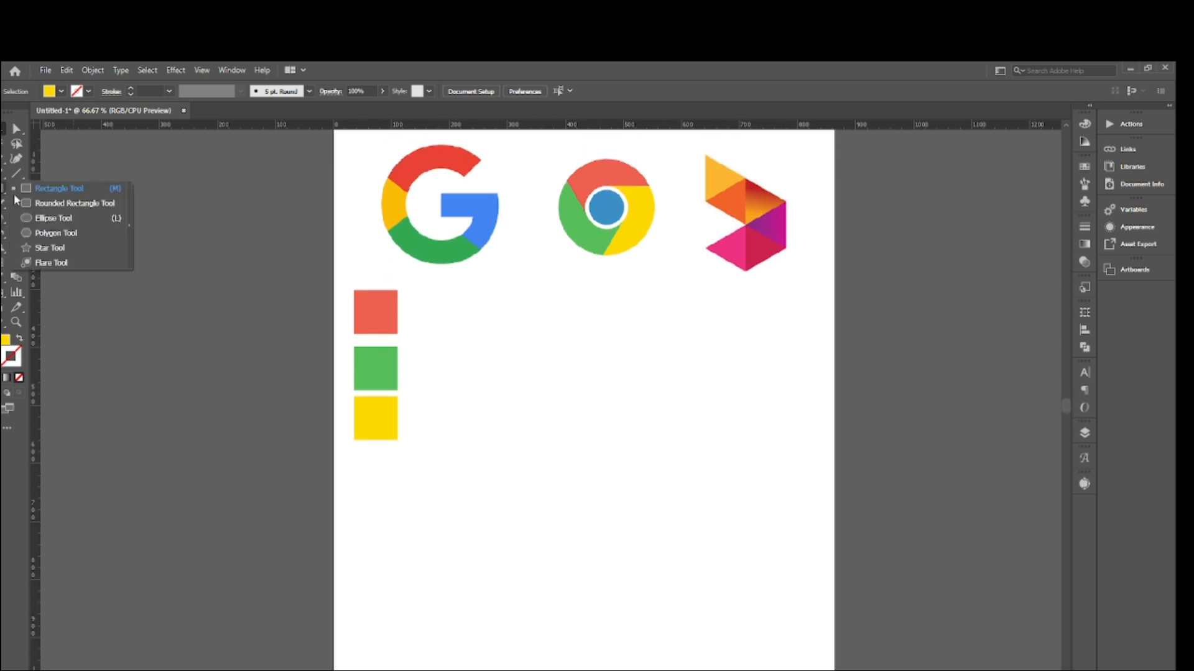
{"action": "left_click", "coordinate": [60, 220]}
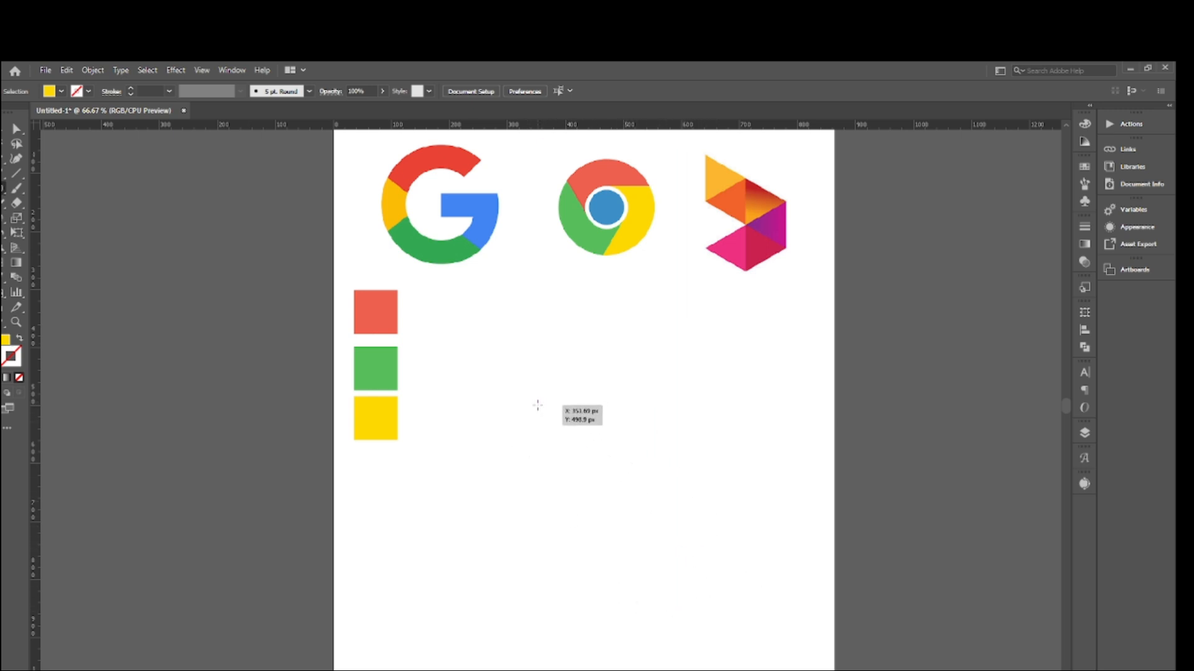
{"action": "left_click_drag", "start_coordinate": [536, 403], "coordinate": [610, 477]}
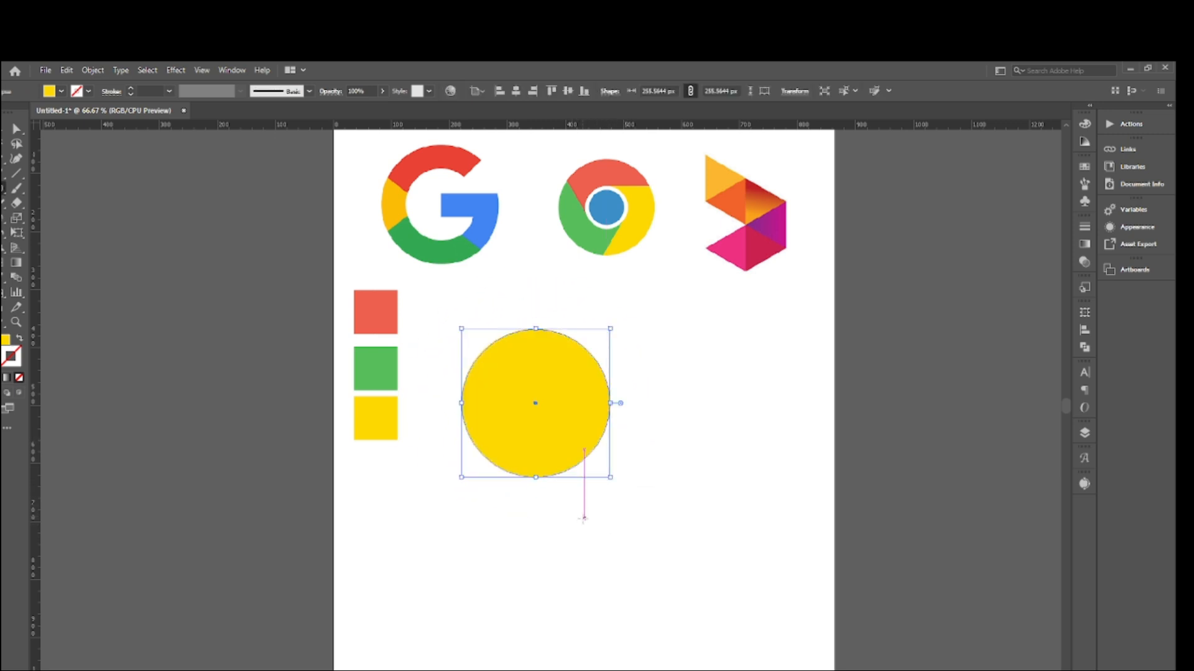
{"action": "scroll", "coordinate": [532, 387], "scroll_direction": "down", "scroll_amount": 3}
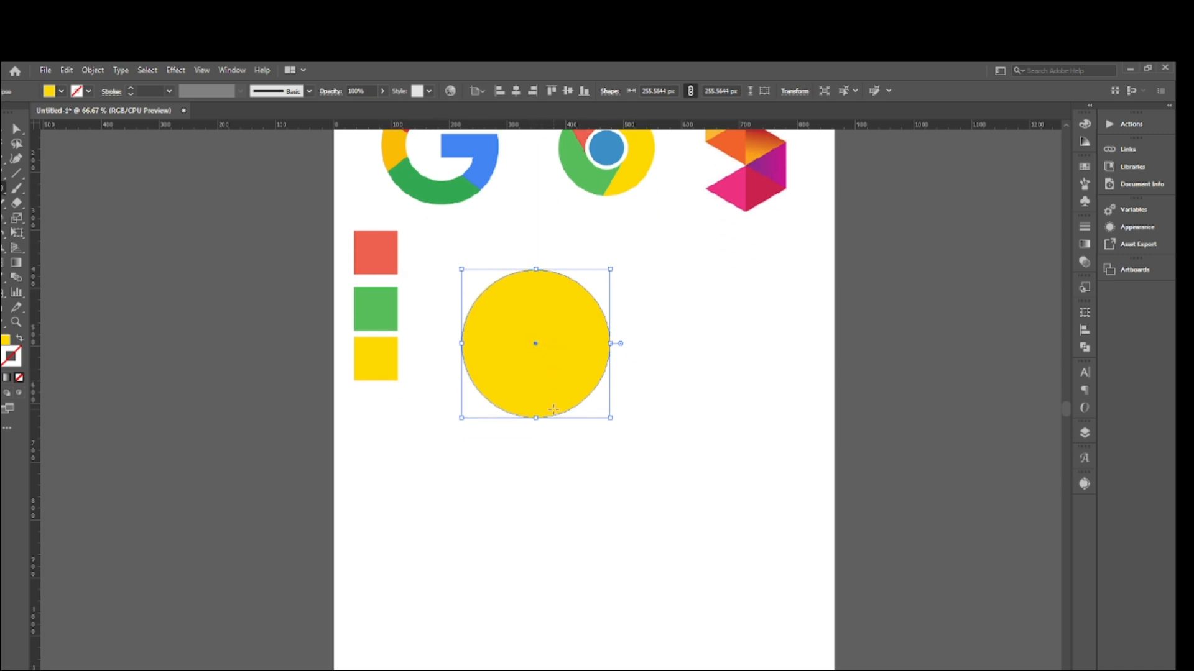
{"action": "left_click_drag", "start_coordinate": [535, 301], "coordinate": [449, 433]}
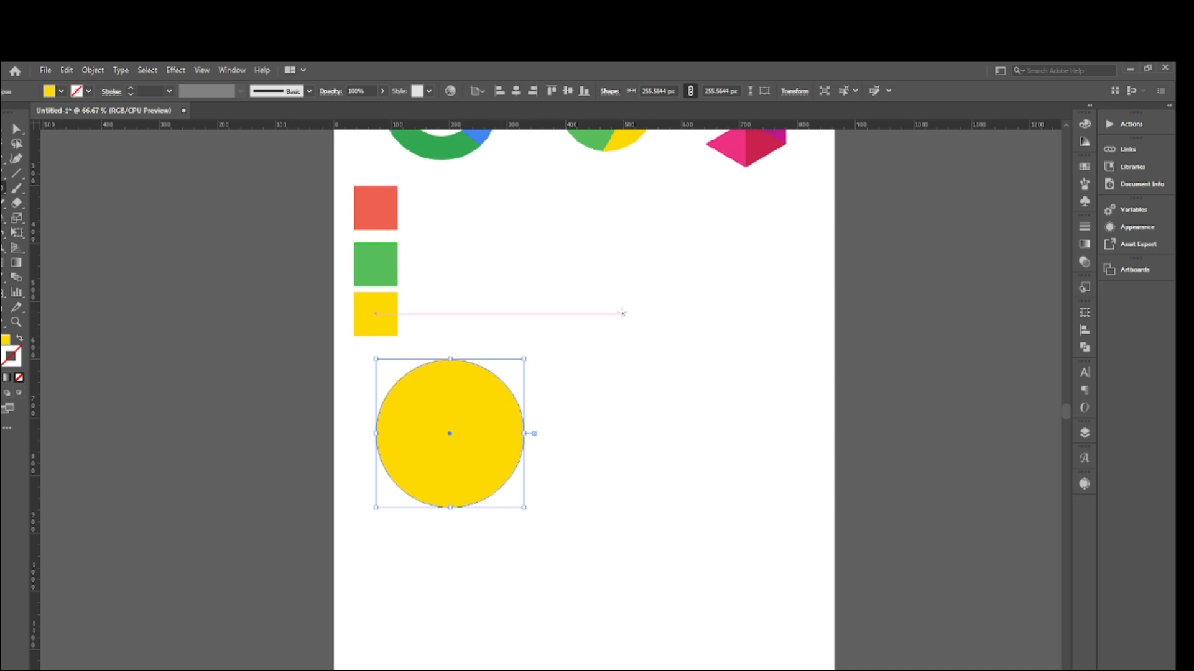
- Create a second ellipse with an exact width and height of 400 px
{"action": "left_click", "coordinate": [606, 307]}
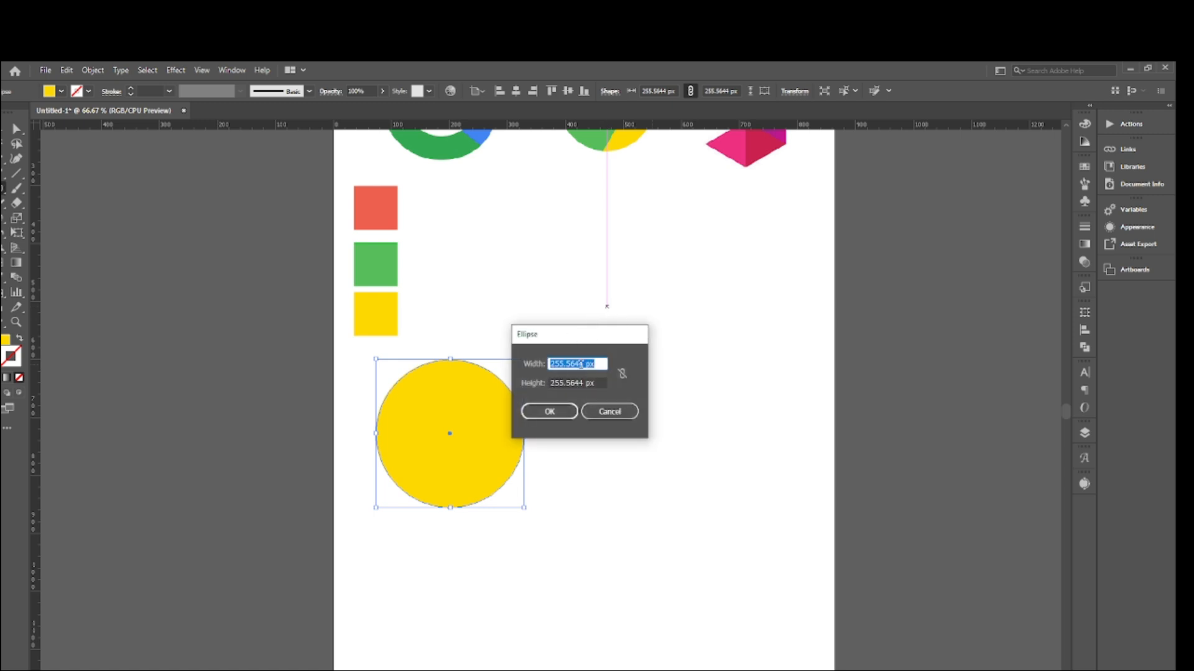
{"action": "left_click_drag", "start_coordinate": [582, 361], "coordinate": [509, 365]}
{"action": "type", "text": "400"}
{"action": "left_click_drag", "start_coordinate": [582, 379], "coordinate": [503, 382]}
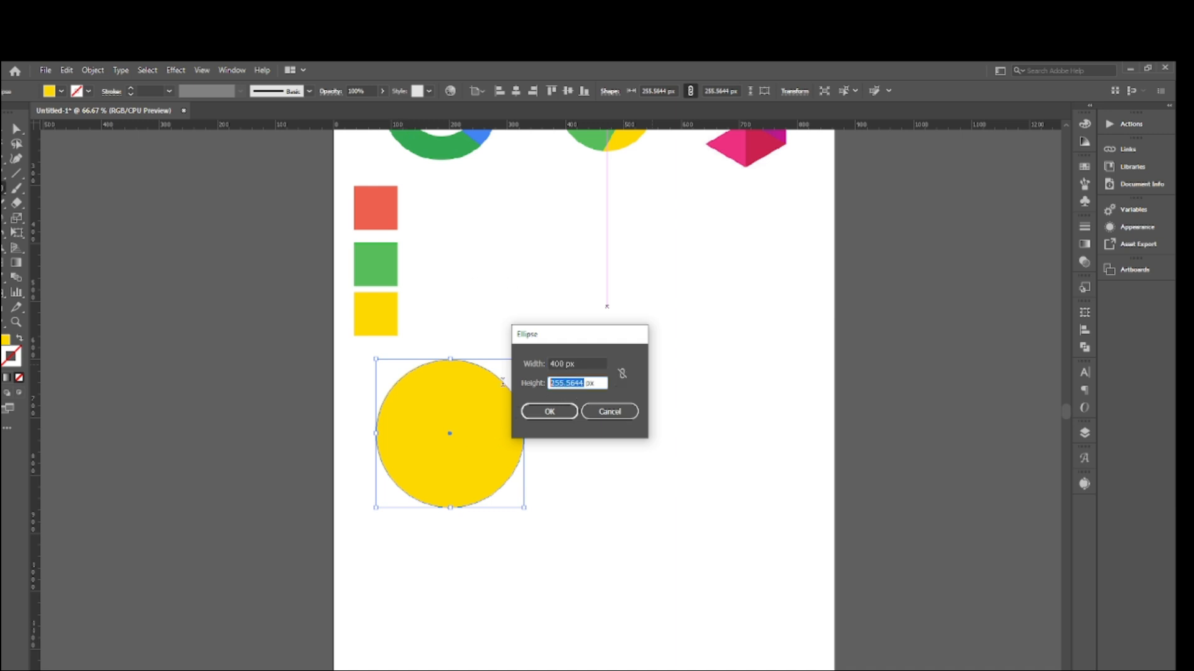
{"action": "type", "text": "400"}
{"action": "left_click", "coordinate": [549, 411]}
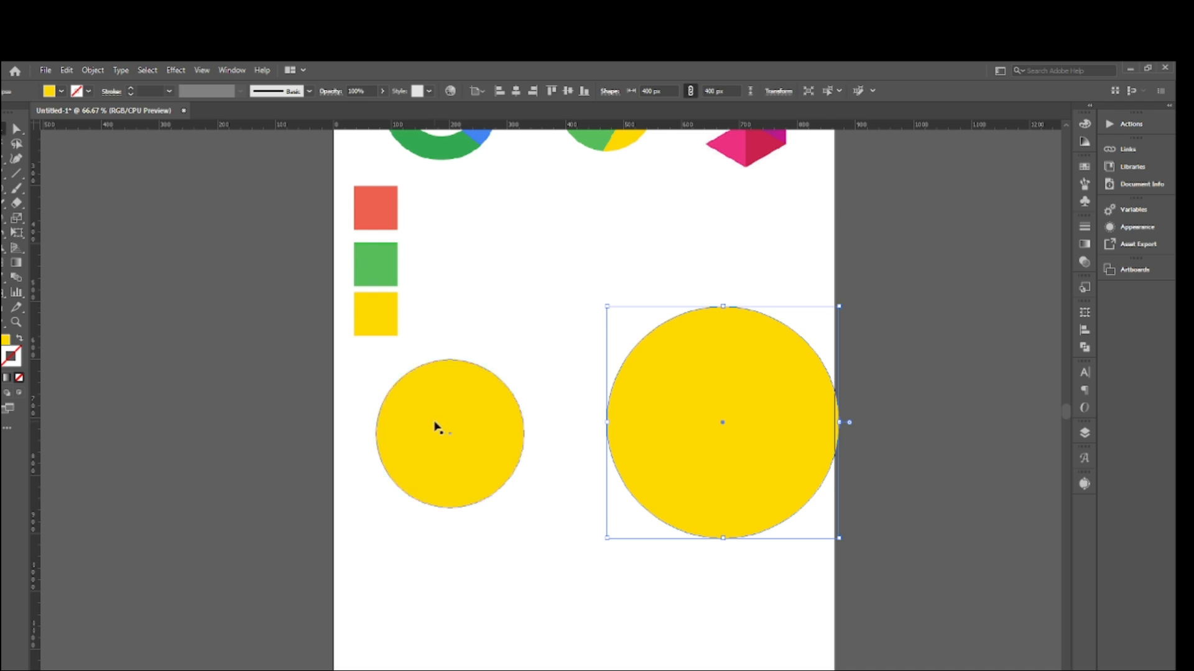
- Move the smaller circle off the artboard and the 400 px circle toward the artboard's middle, beside the colour squares
{"action": "left_click_drag", "start_coordinate": [435, 426], "coordinate": [155, 384]}
{"action": "left_click", "coordinate": [412, 390]}
{"action": "left_click_drag", "start_coordinate": [733, 495], "coordinate": [591, 461]}
{"action": "left_click", "coordinate": [583, 352]}
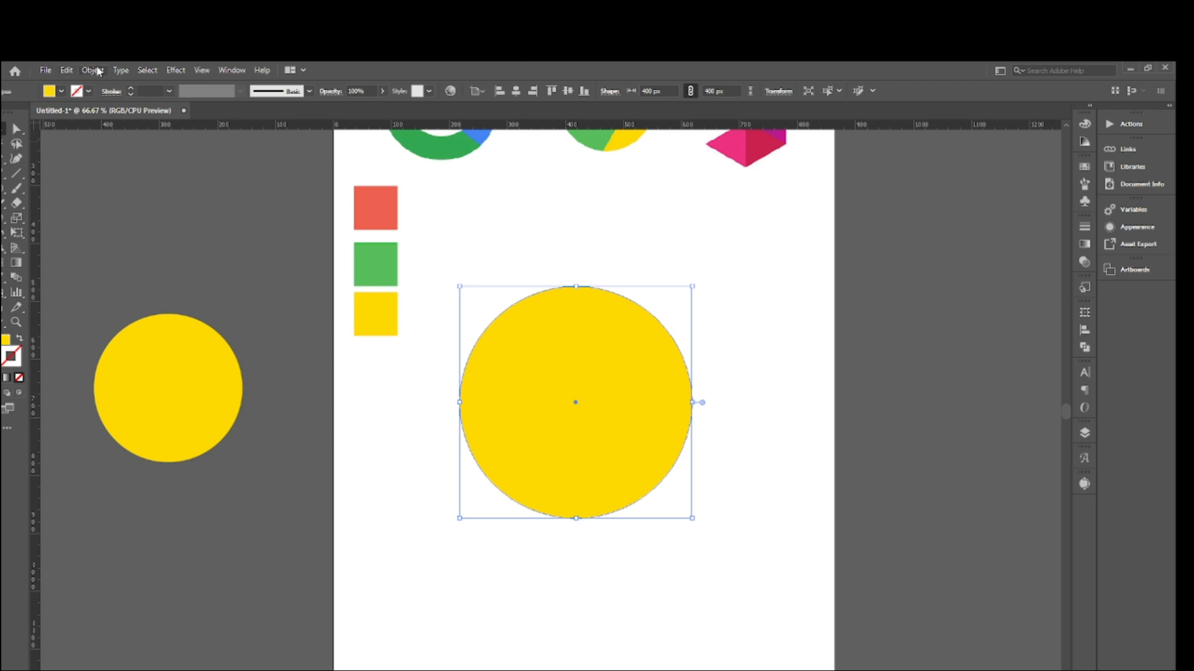
- Paste a copy of the 400 px circle in place and scale it about its centre to about 195 px
{"action": "left_click", "coordinate": [67, 71]}
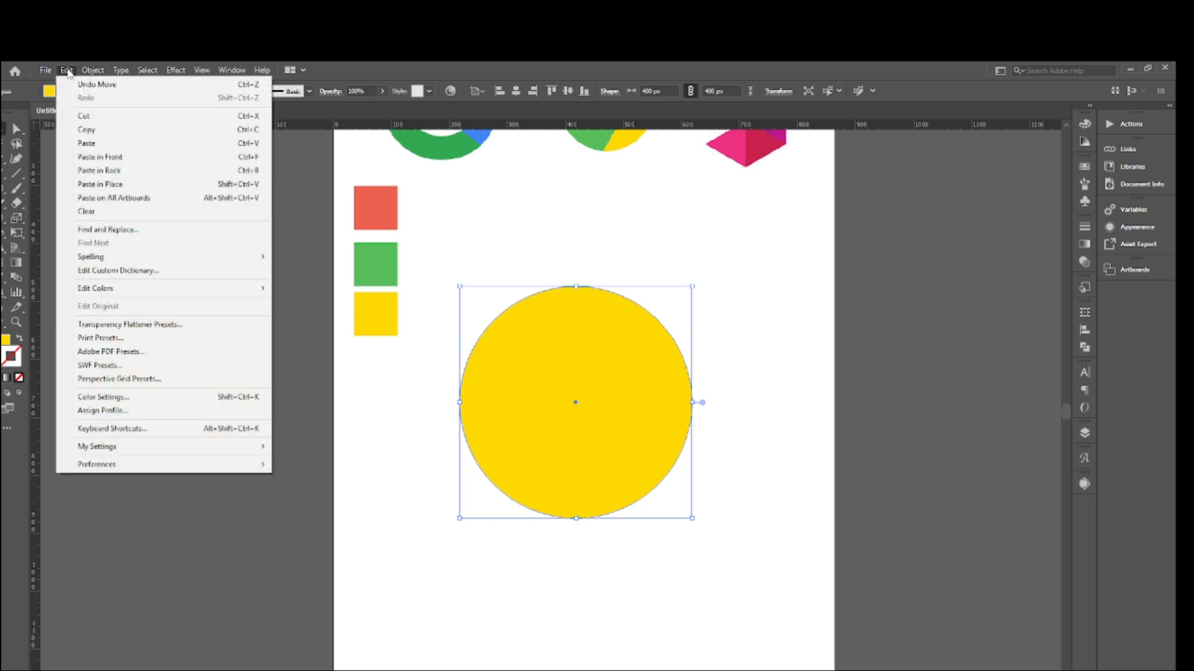
{"action": "left_click", "coordinate": [100, 132]}
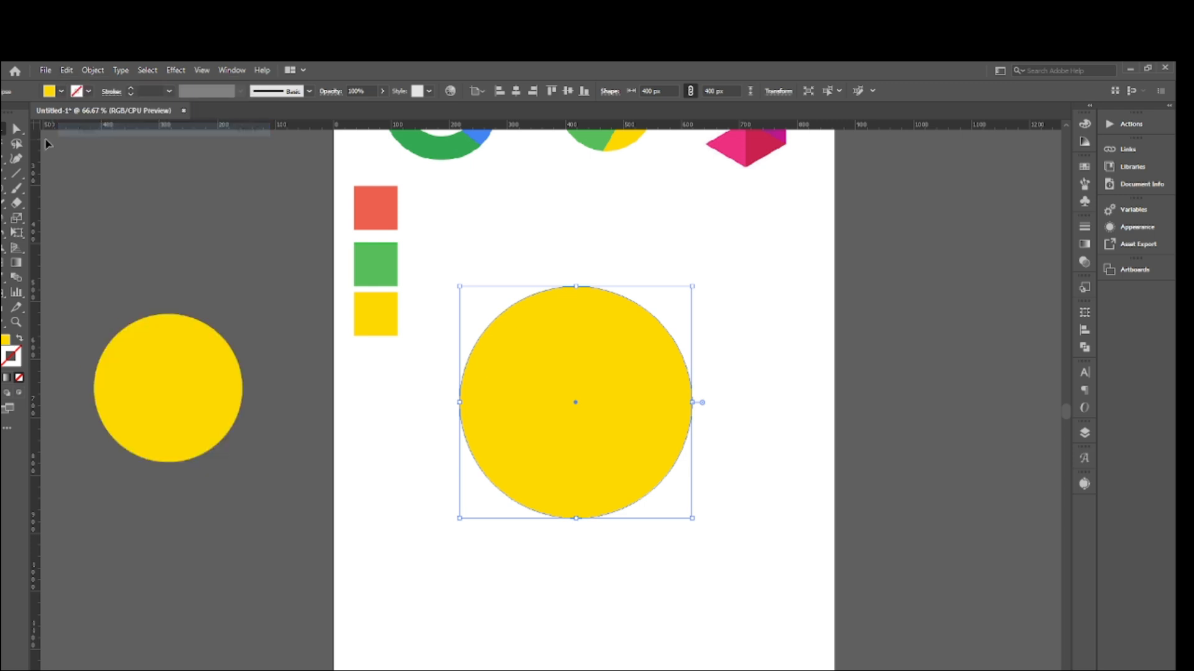
{"action": "left_click", "coordinate": [64, 71]}
{"action": "left_click", "coordinate": [590, 380]}
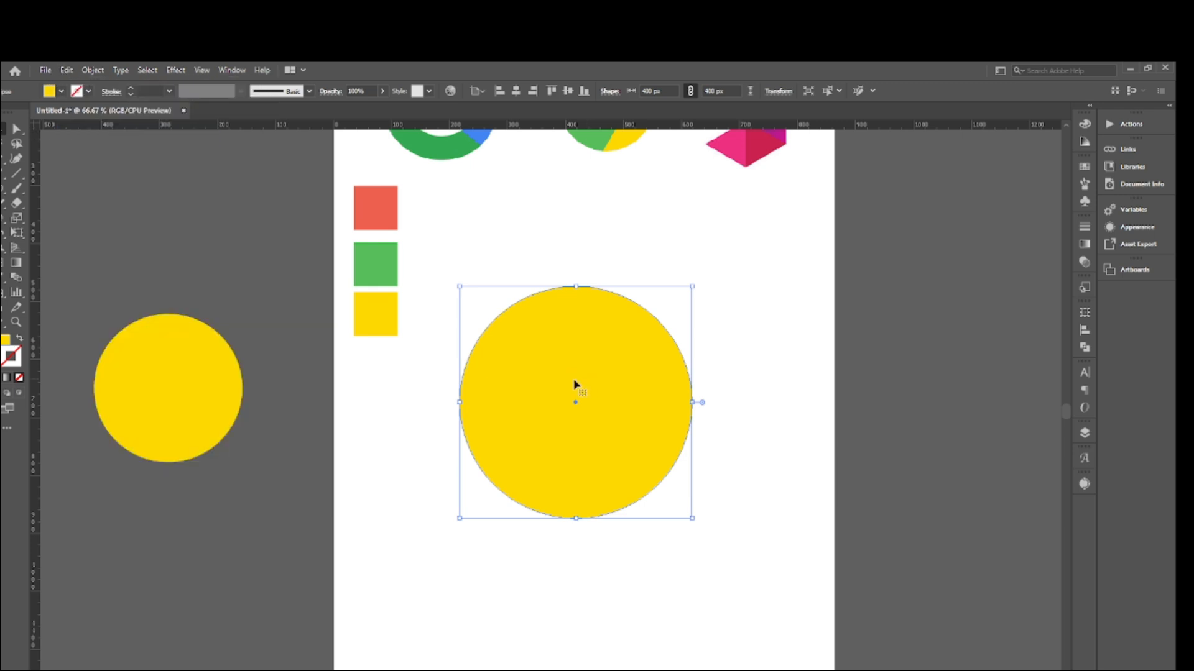
{"action": "left_click", "coordinate": [67, 70]}
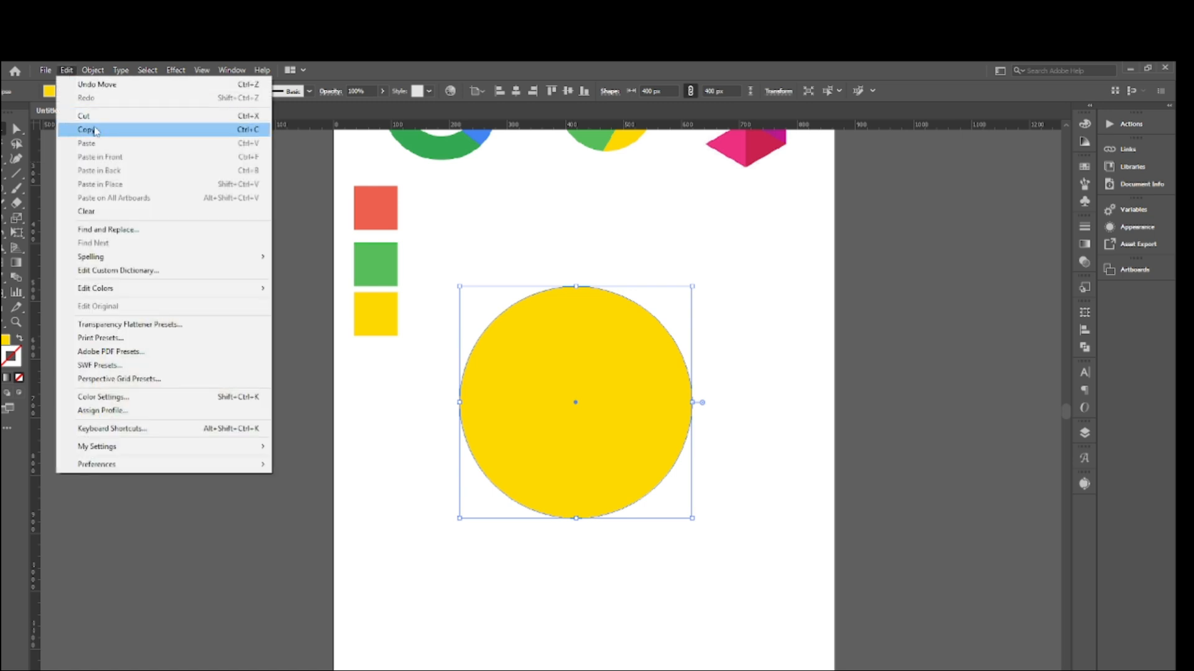
{"action": "left_click", "coordinate": [96, 131]}
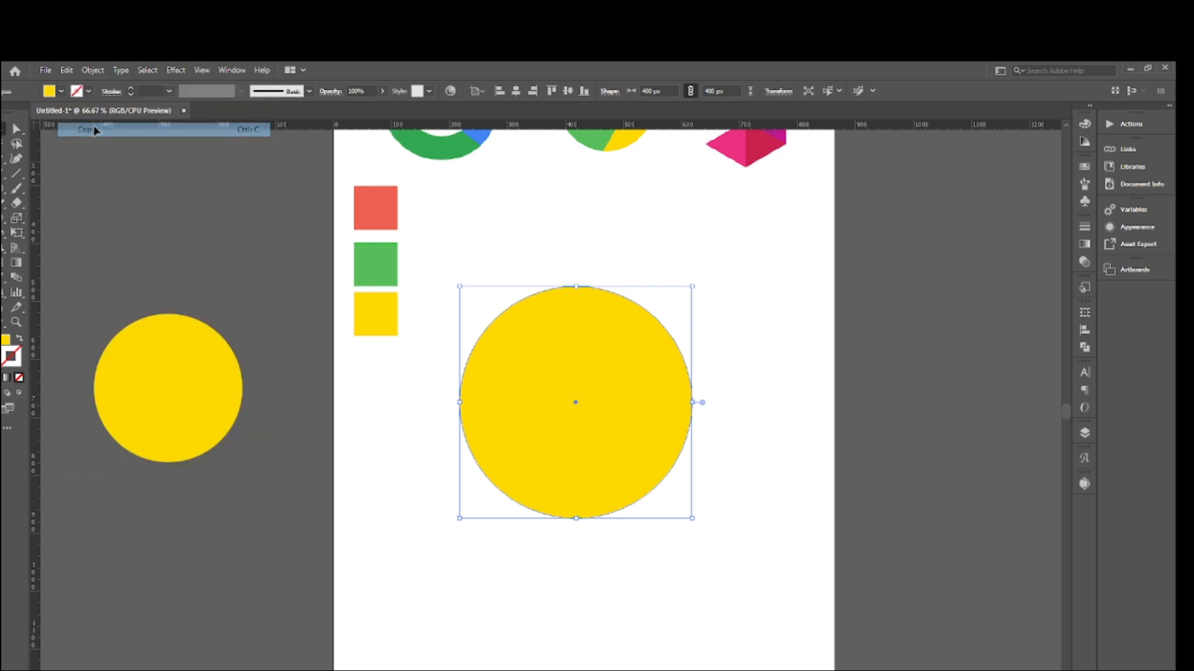
{"action": "left_click", "coordinate": [65, 71]}
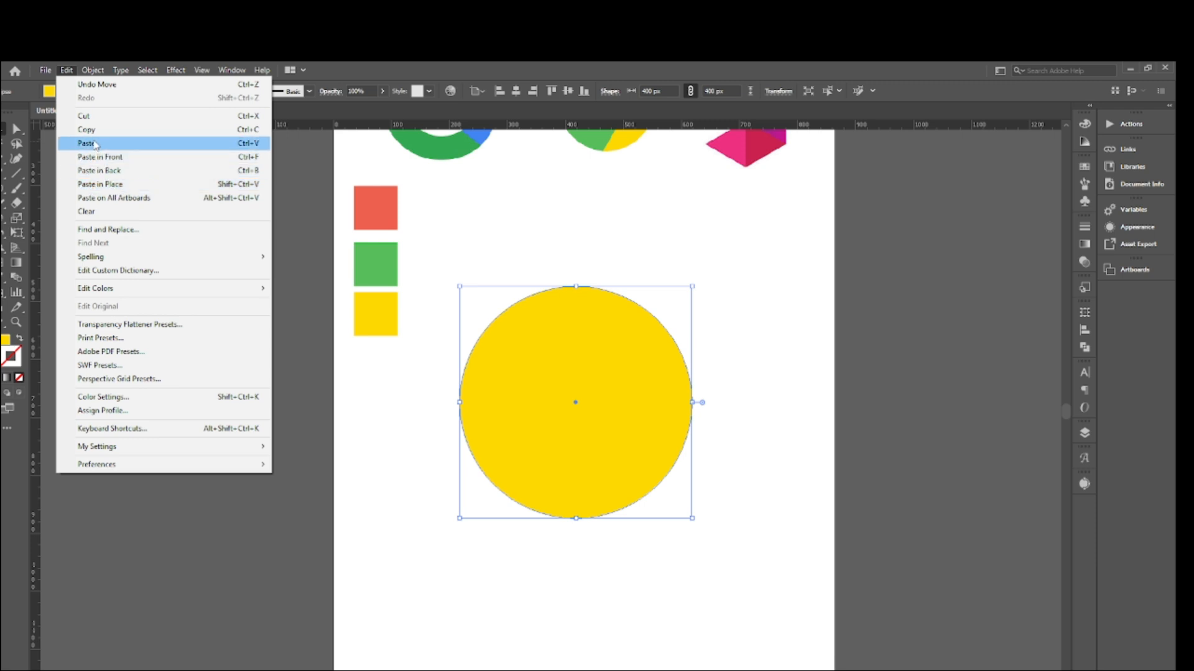
{"action": "left_click", "coordinate": [101, 185]}
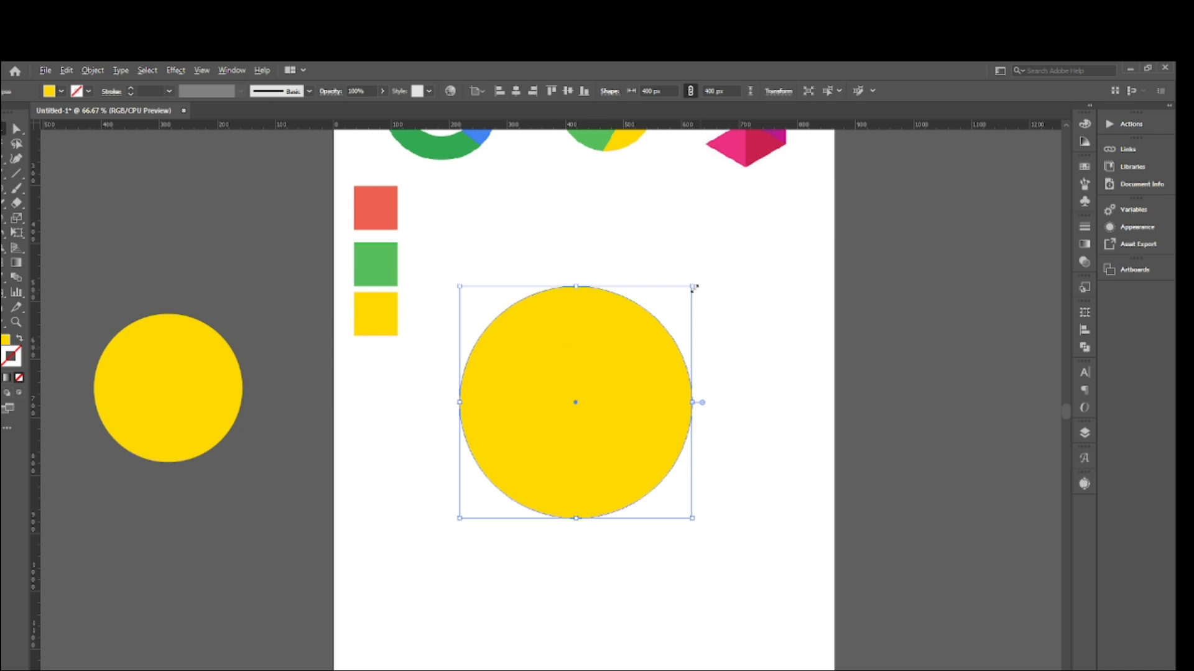
{"action": "left_click_drag", "start_coordinate": [693, 287], "coordinate": [668, 343]}
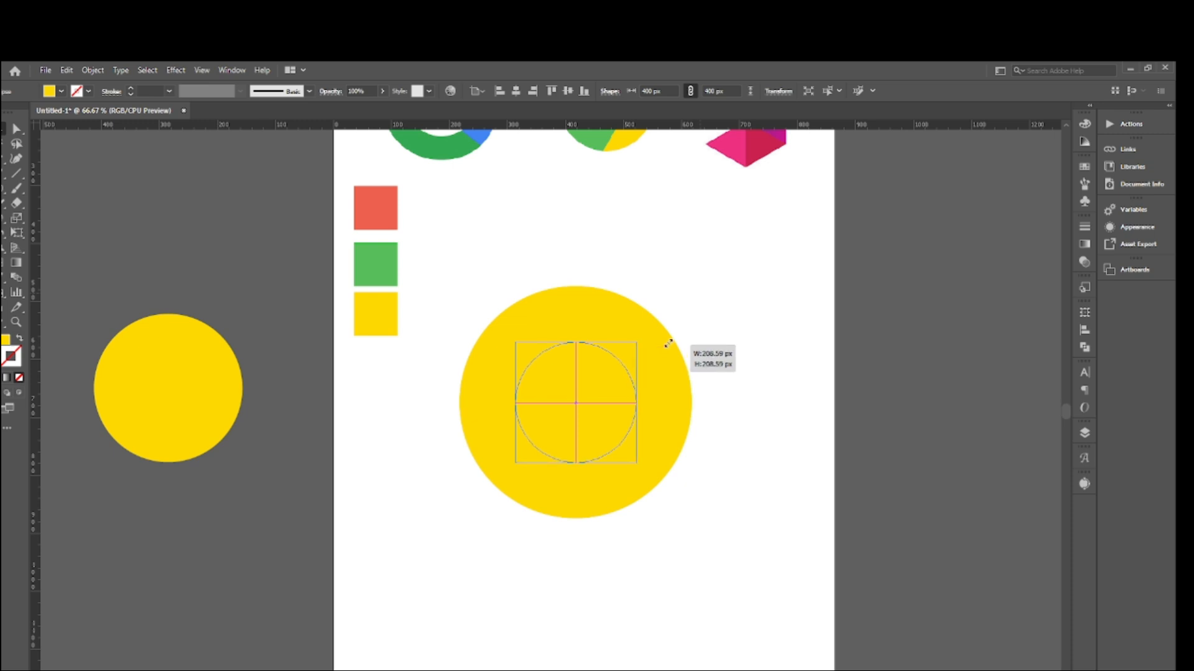
{"action": "left_click_drag", "start_coordinate": [668, 343], "coordinate": [667, 347]}
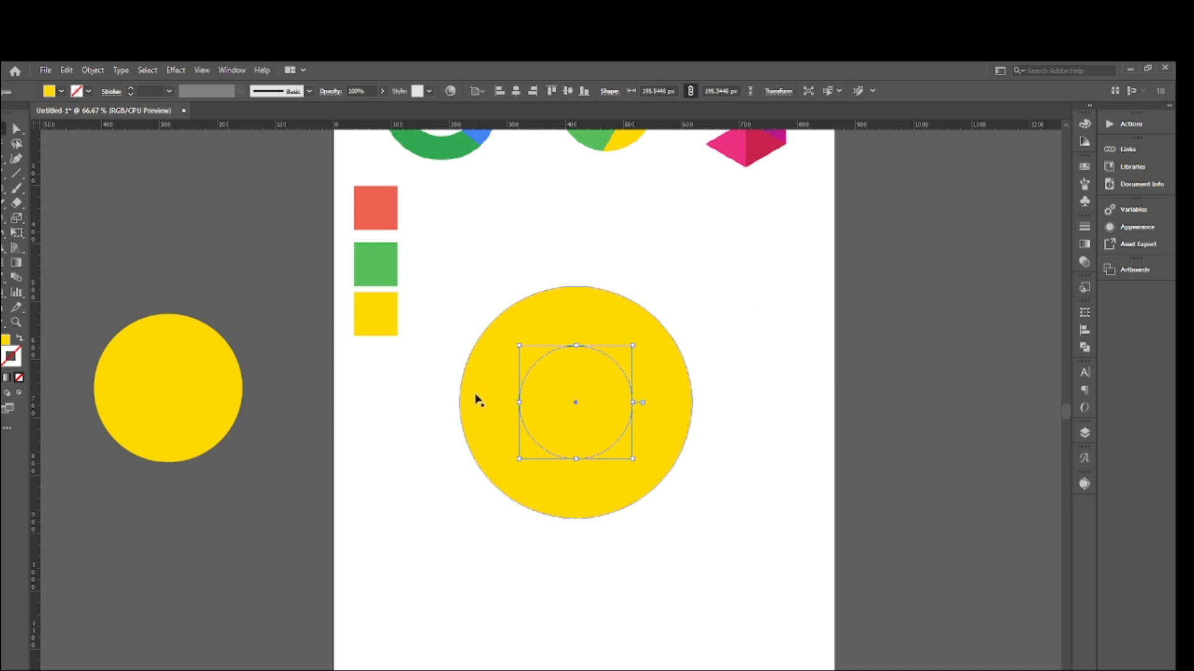
- Move the spare 256 px circle to the empty canvas on the artboard's other side and delete it
{"action": "left_click_drag", "start_coordinate": [204, 389], "coordinate": [879, 382]}
{"action": "scroll", "coordinate": [458, 455], "scroll_direction": "right", "scroll_amount": 5}
{"action": "scroll", "coordinate": [458, 456], "scroll_direction": "right", "scroll_amount": 3}
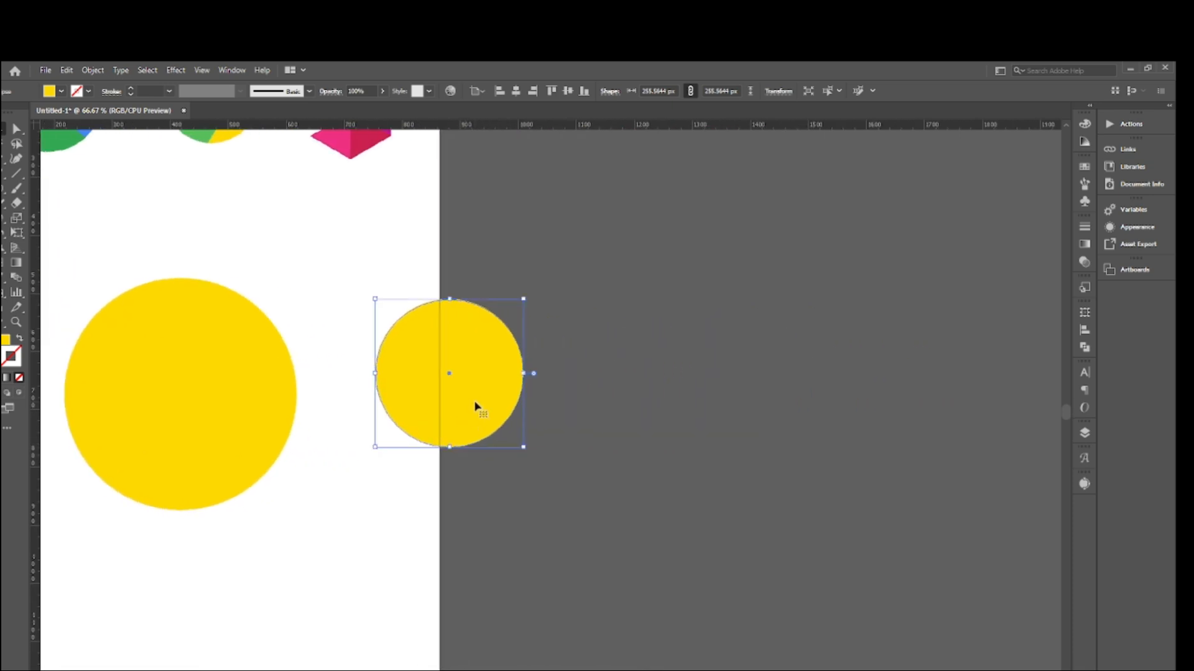
{"action": "left_click_drag", "start_coordinate": [477, 405], "coordinate": [591, 412]}
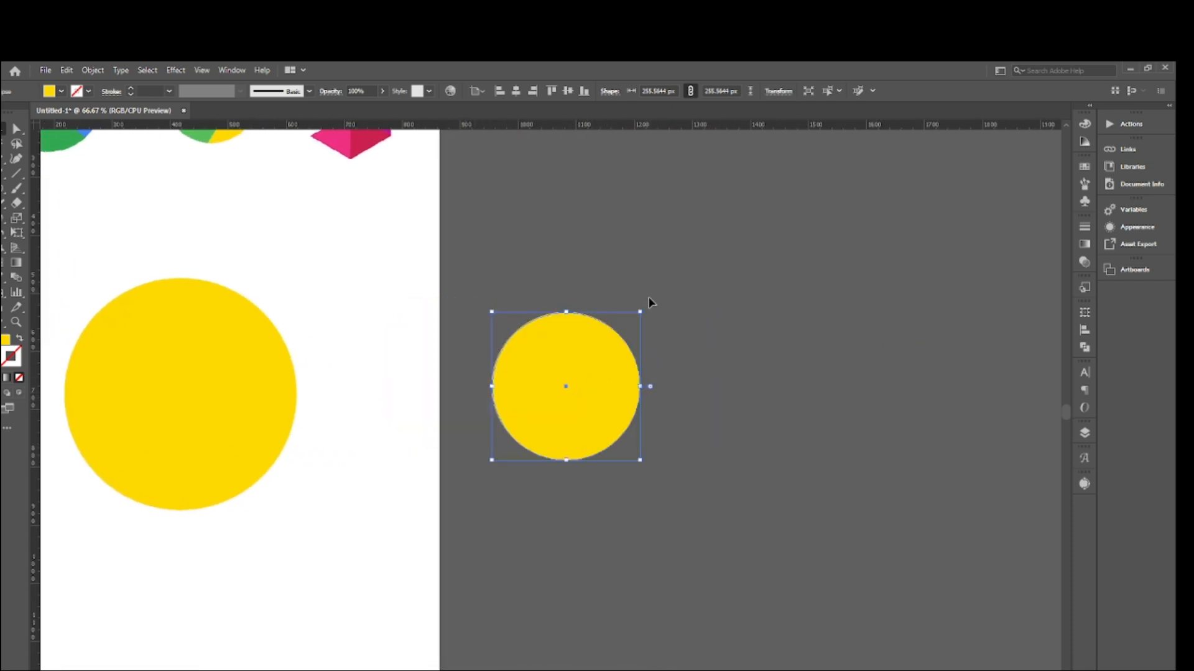
{"action": "key", "text": "Delete"}
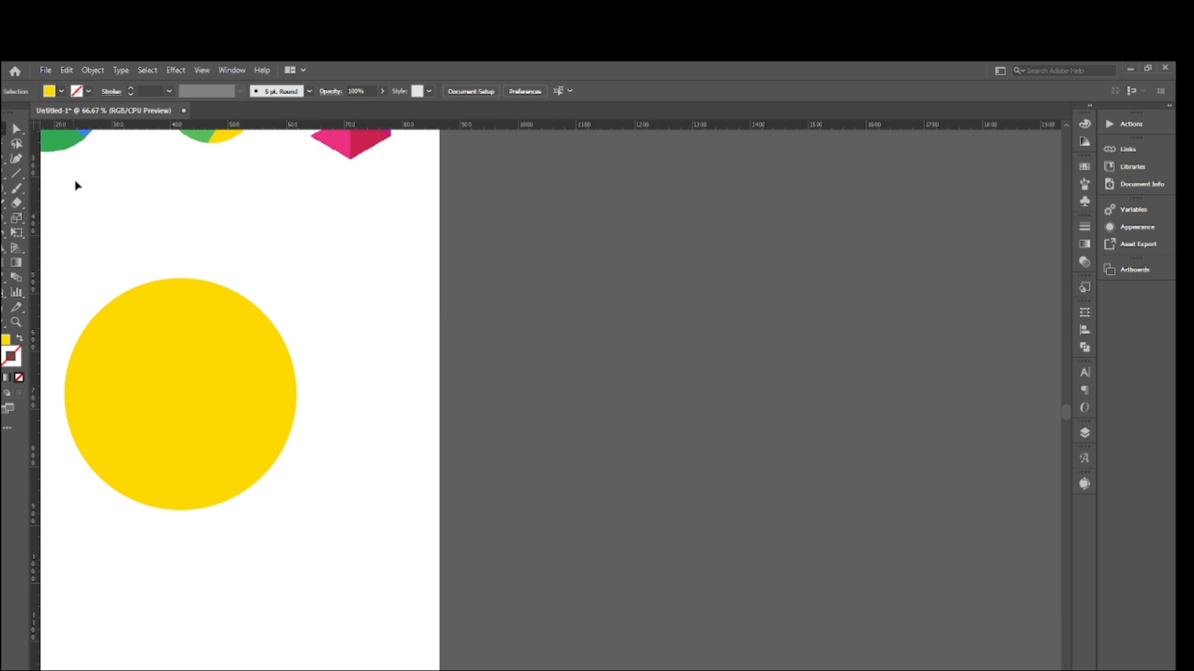
- Create another 400 px circle on the empty canvas beside the artboard and open Offset Path for it
{"action": "left_click", "coordinate": [514, 300]}
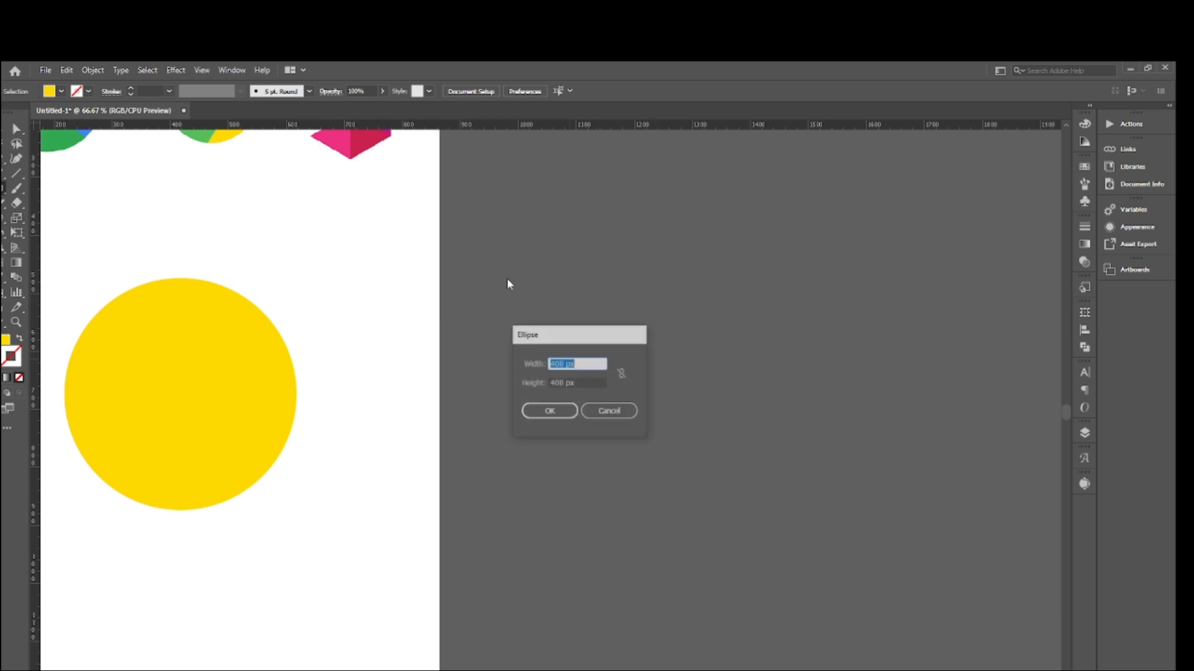
{"action": "left_click", "coordinate": [567, 412]}
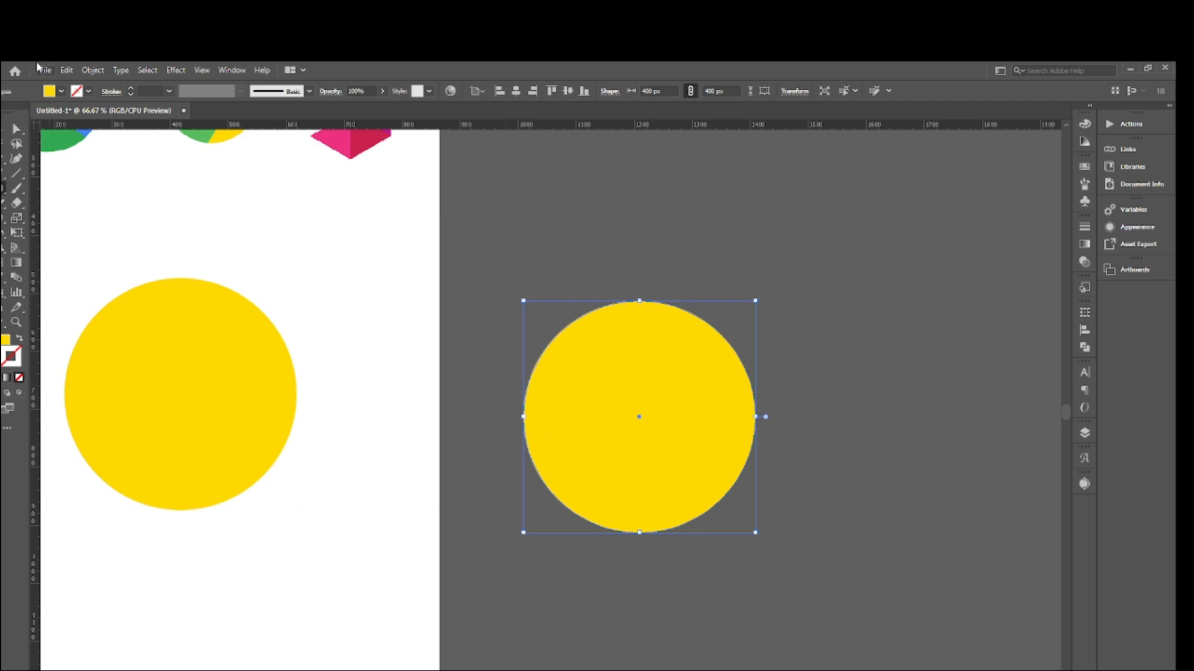
{"action": "left_click", "coordinate": [83, 72]}
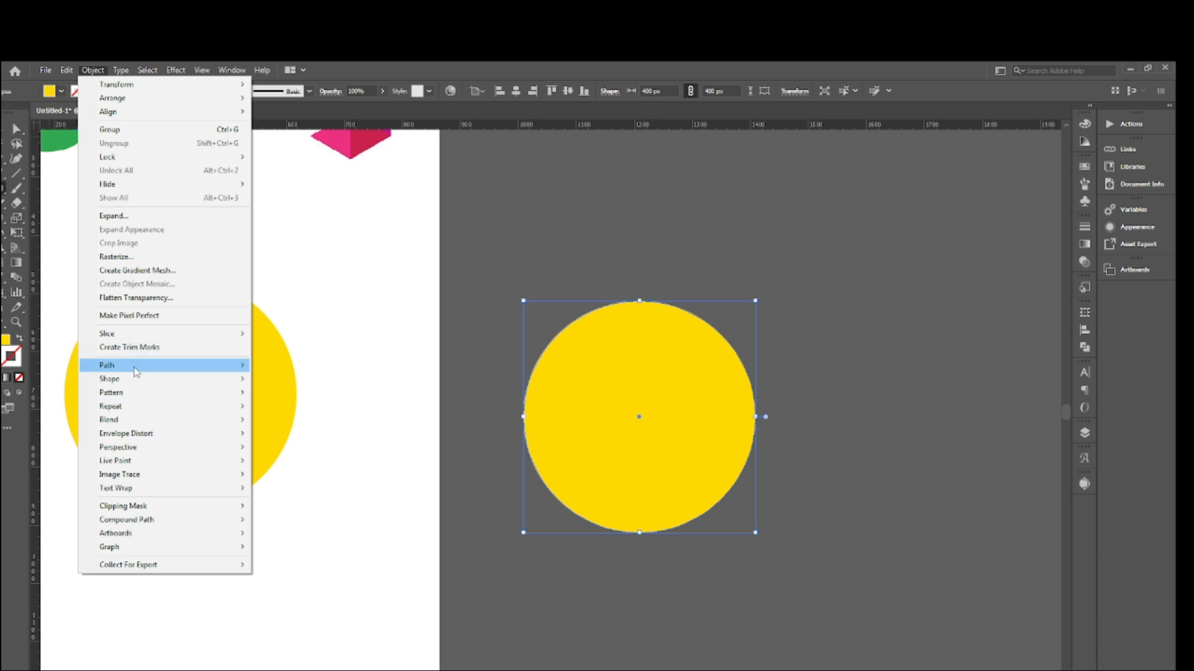
{"action": "mouse_move", "coordinate": [137, 370]}
{"action": "left_click", "coordinate": [303, 412]}
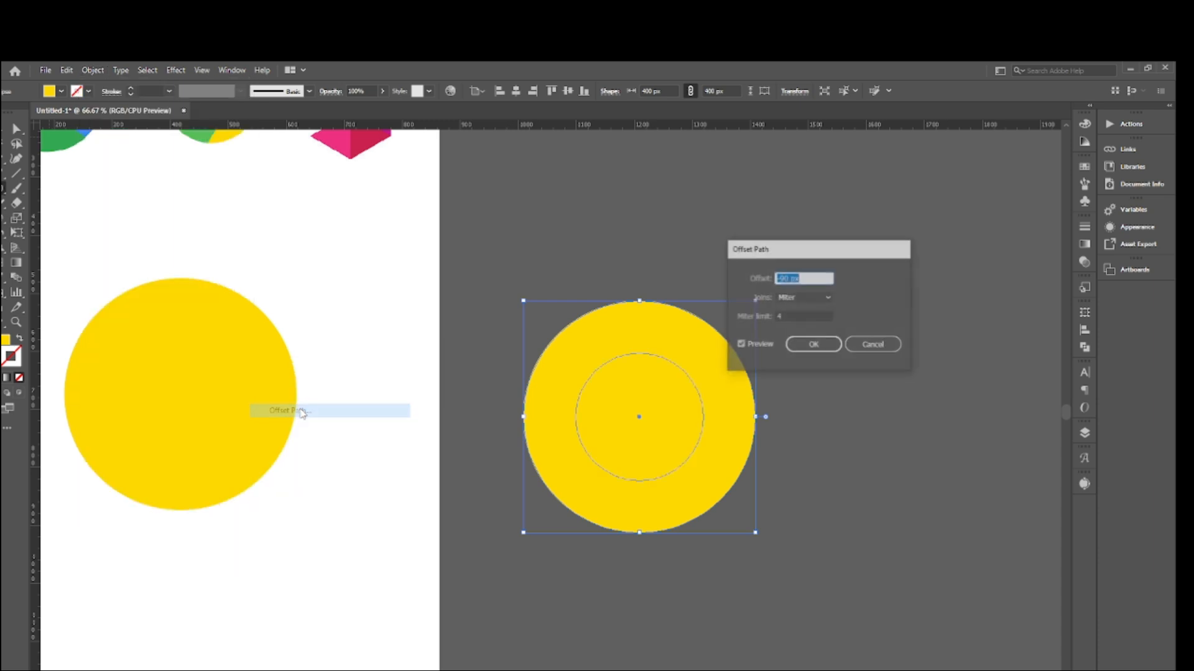
- Switch to the Google Meet call and admit the participant waiting to join
{"action": "left_click", "coordinate": [727, 670]}
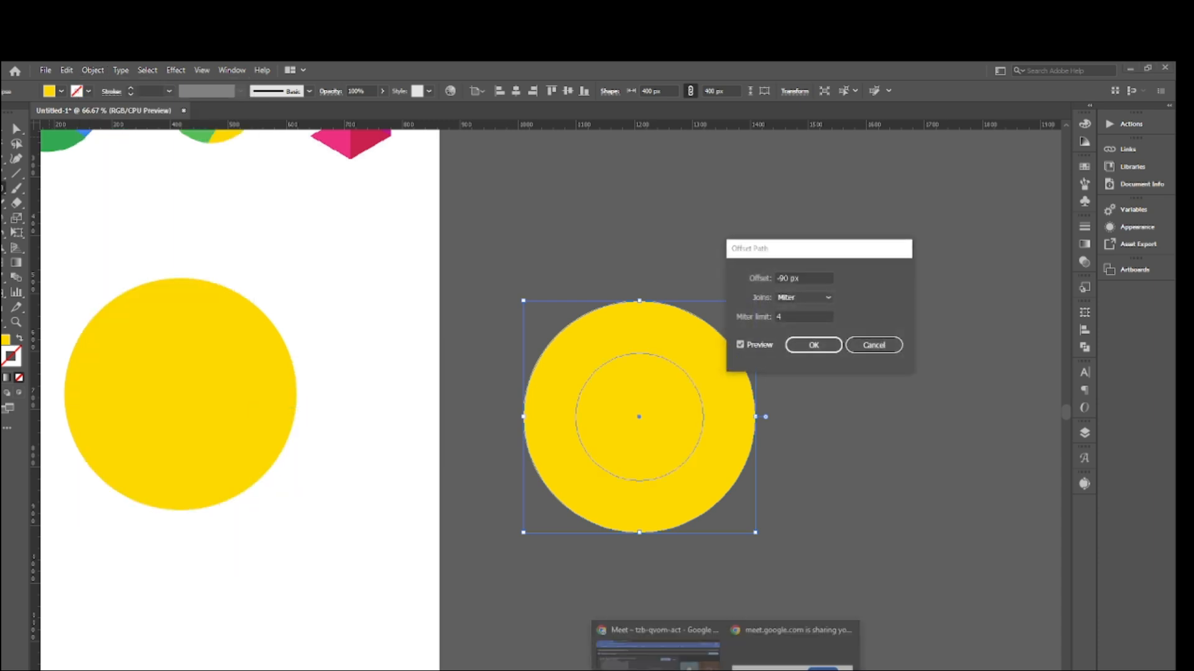
{"action": "left_click", "coordinate": [710, 670]}
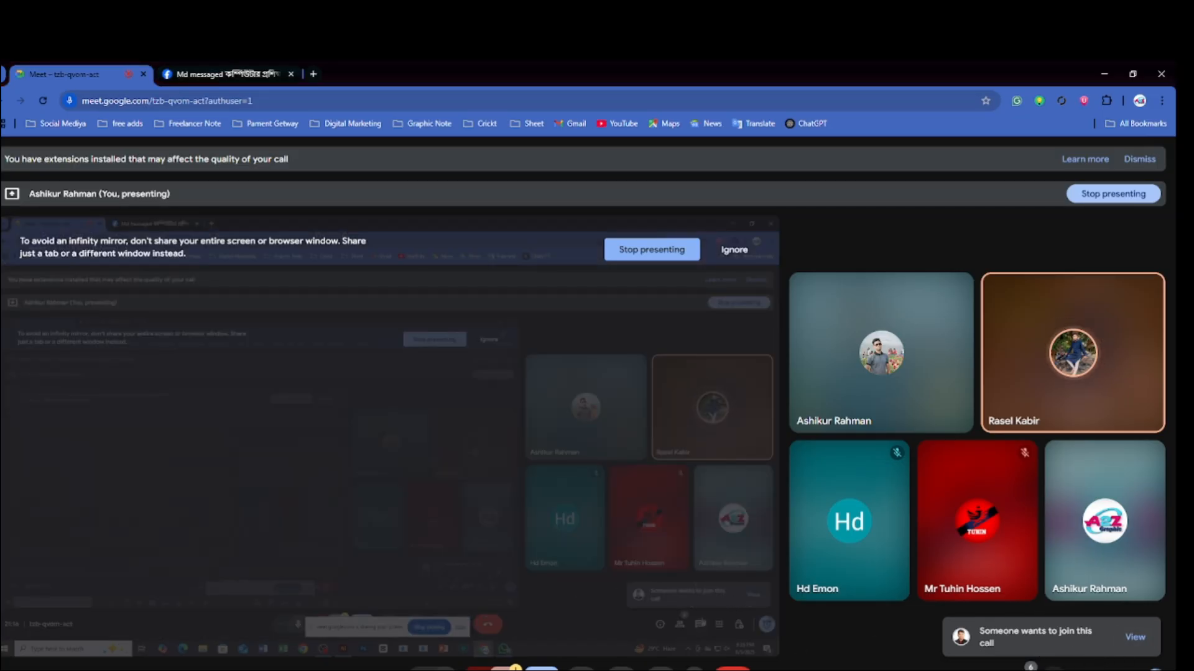
{"action": "left_click", "coordinate": [1133, 637]}
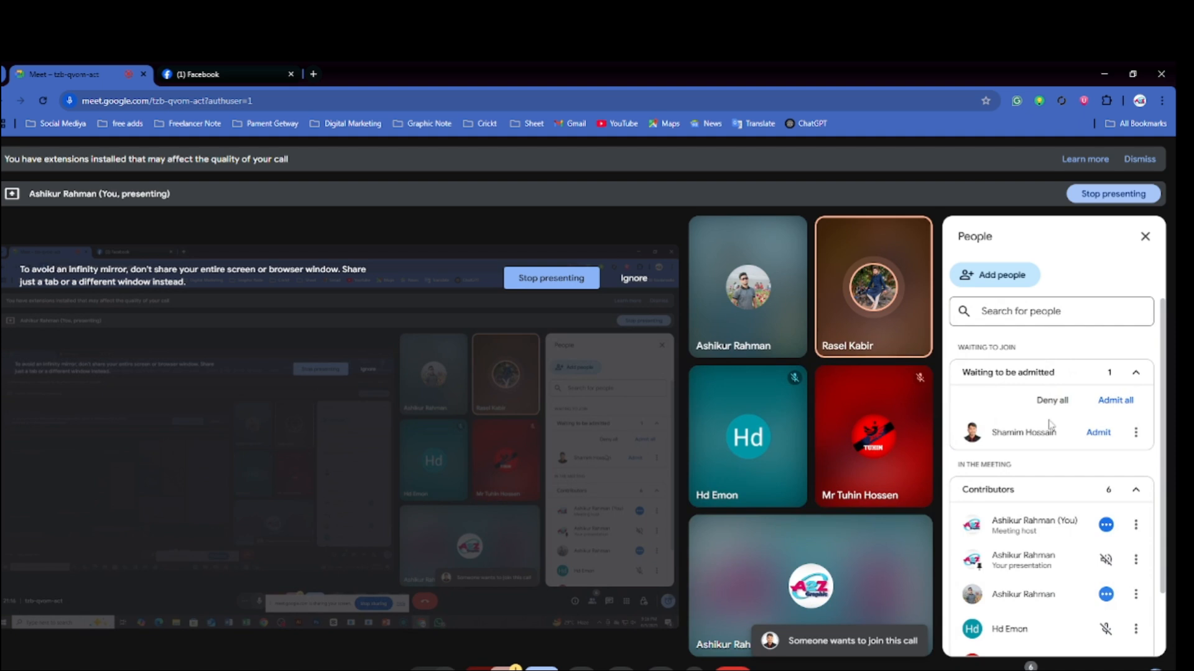
{"action": "left_click", "coordinate": [1098, 432]}
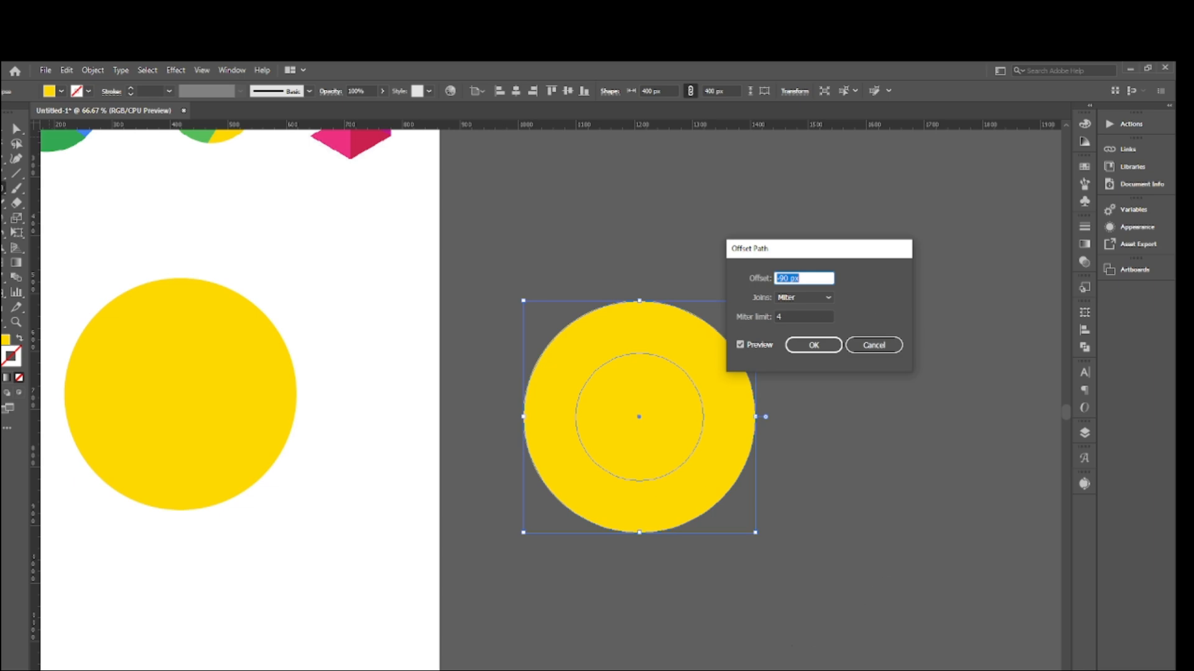
- Check the participant list in the Google Meet call and return to the Illustrator document
{"action": "left_click", "coordinate": [728, 670]}
{"action": "left_click", "coordinate": [659, 649]}
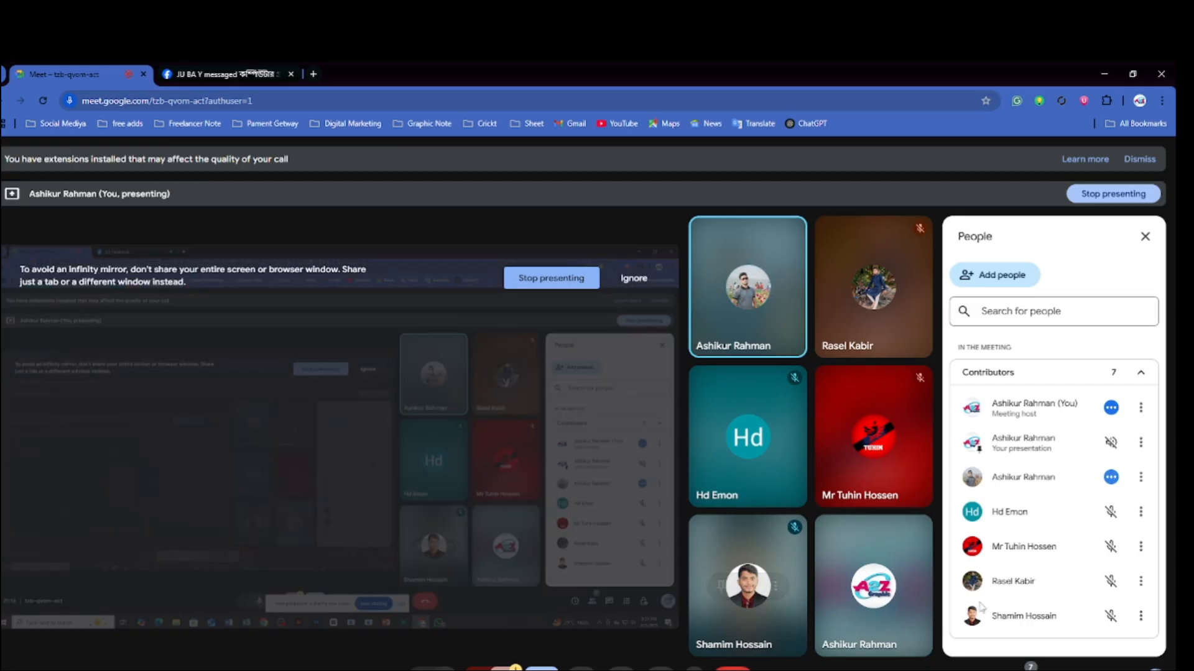
{"action": "left_click", "coordinate": [1023, 670]}
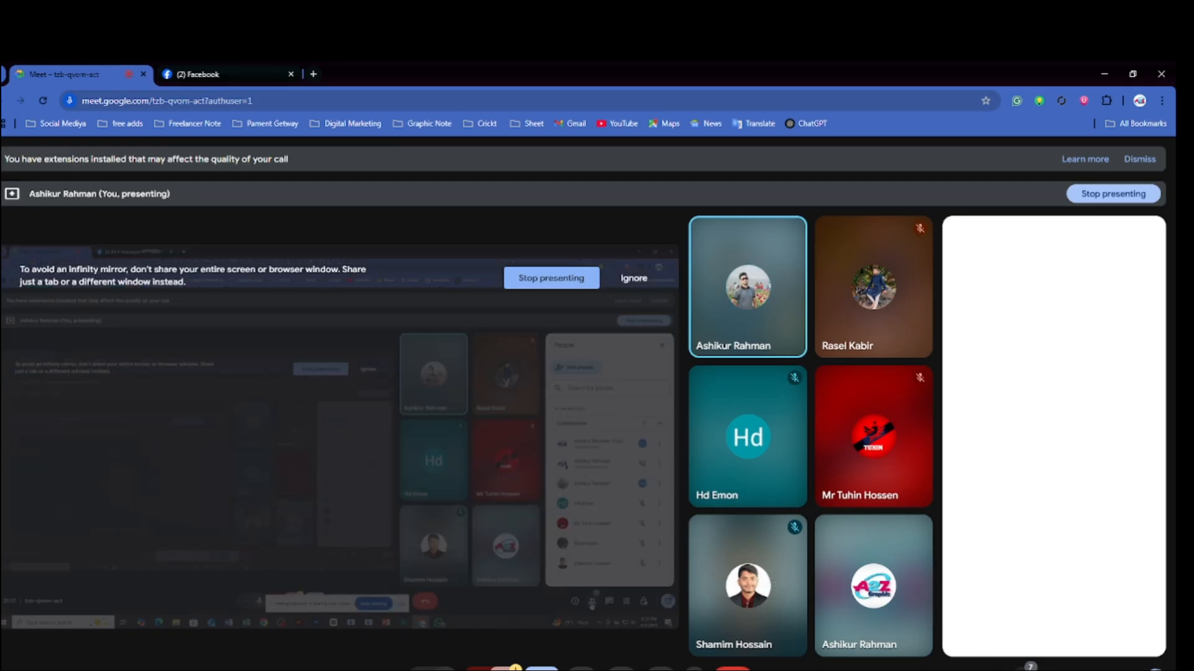
{"action": "left_click", "coordinate": [1029, 669]}
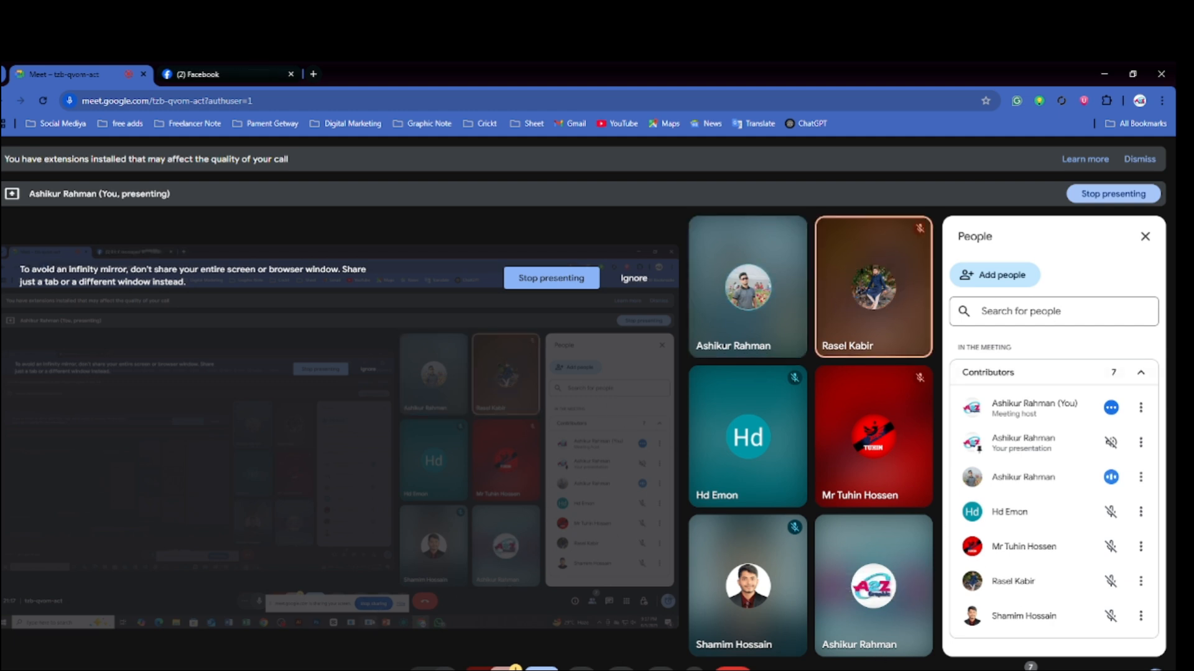
{"action": "mouse_move", "coordinate": [513, 670]}
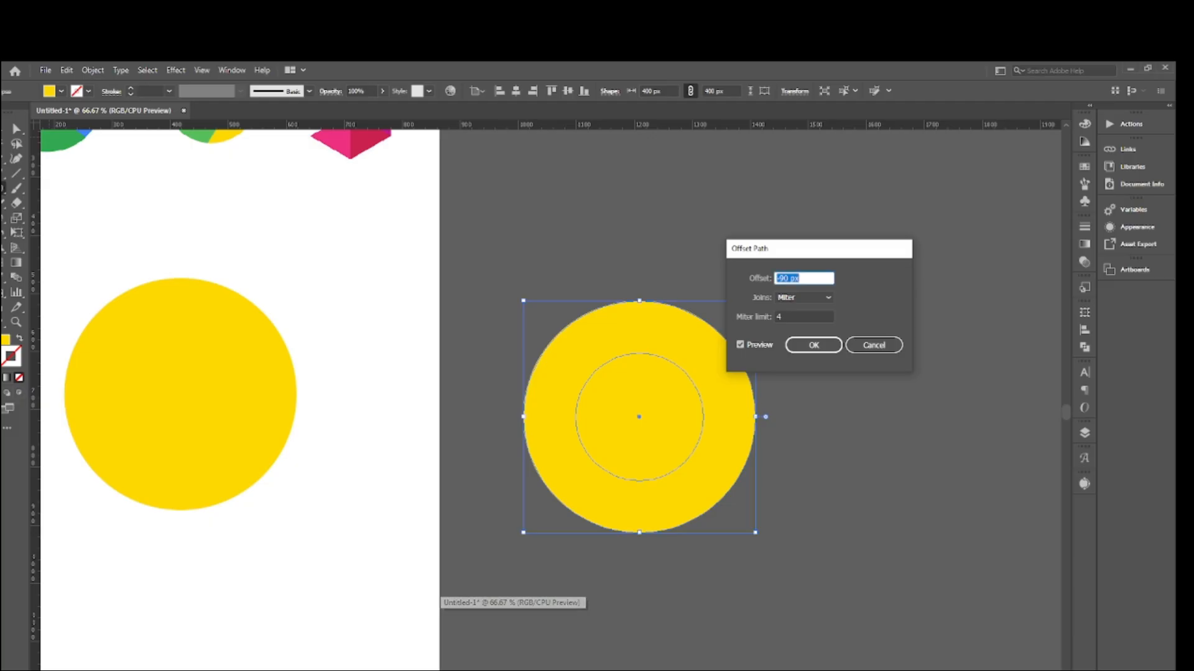
{"action": "left_click", "coordinate": [513, 650]}
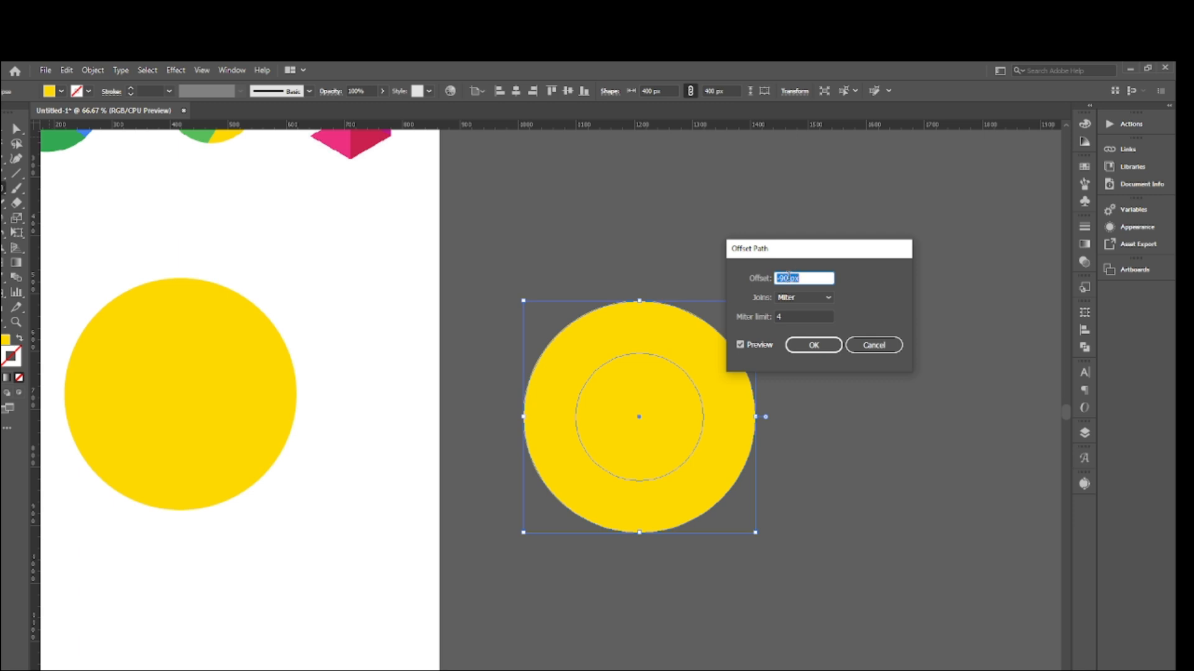
- Apply the -90 px path offset with Miter joins to the off-artboard 400 px circle
{"action": "left_click", "coordinate": [814, 345]}
{"action": "scroll", "coordinate": [413, 418], "scroll_direction": "up", "scroll_amount": 3}
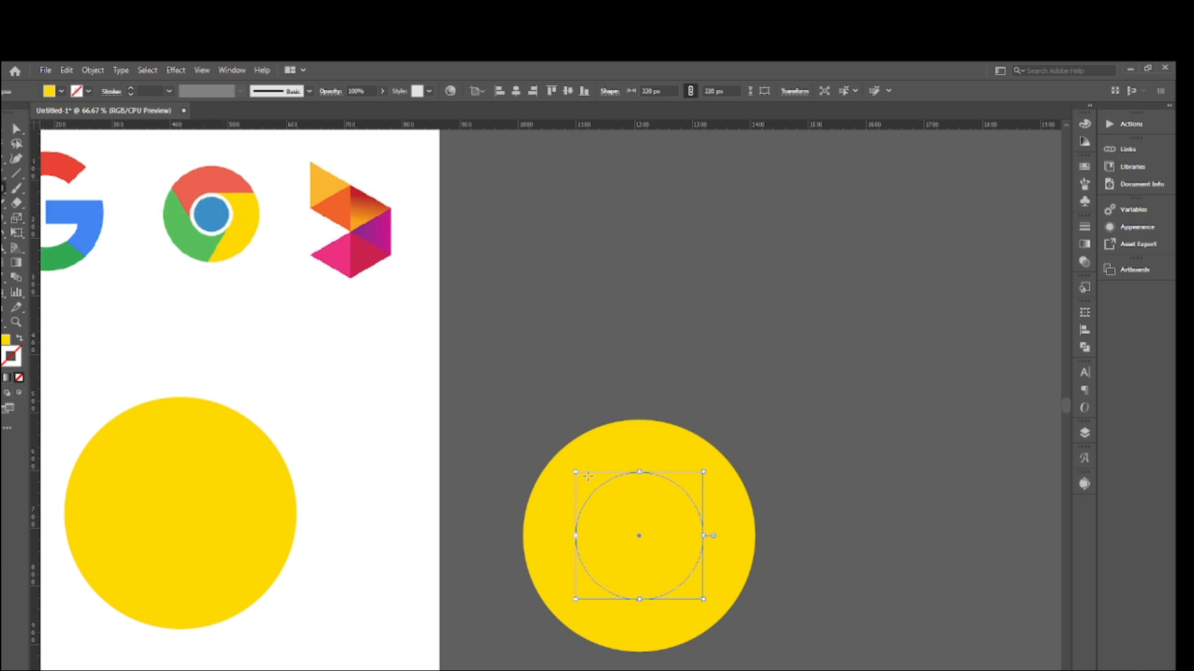
{"action": "scroll", "coordinate": [587, 477], "scroll_direction": "down", "scroll_amount": 2}
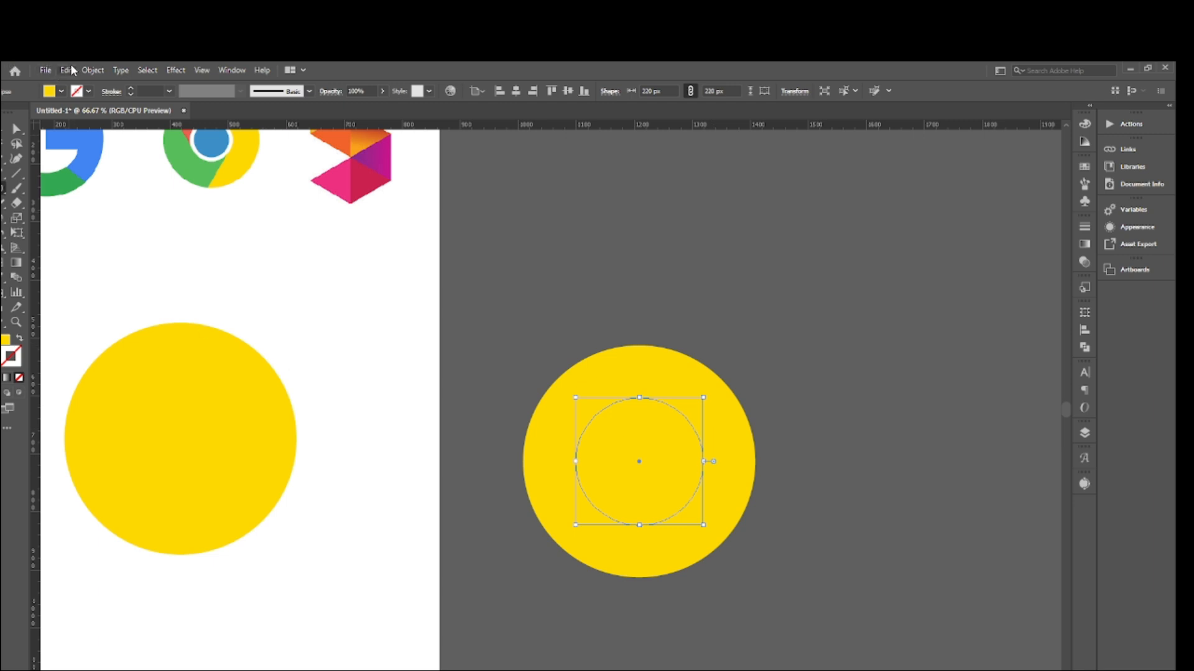
- Offset the inner 220 px circle inward to add a third concentric circle about three-fifths of its diameter
{"action": "left_click", "coordinate": [92, 70]}
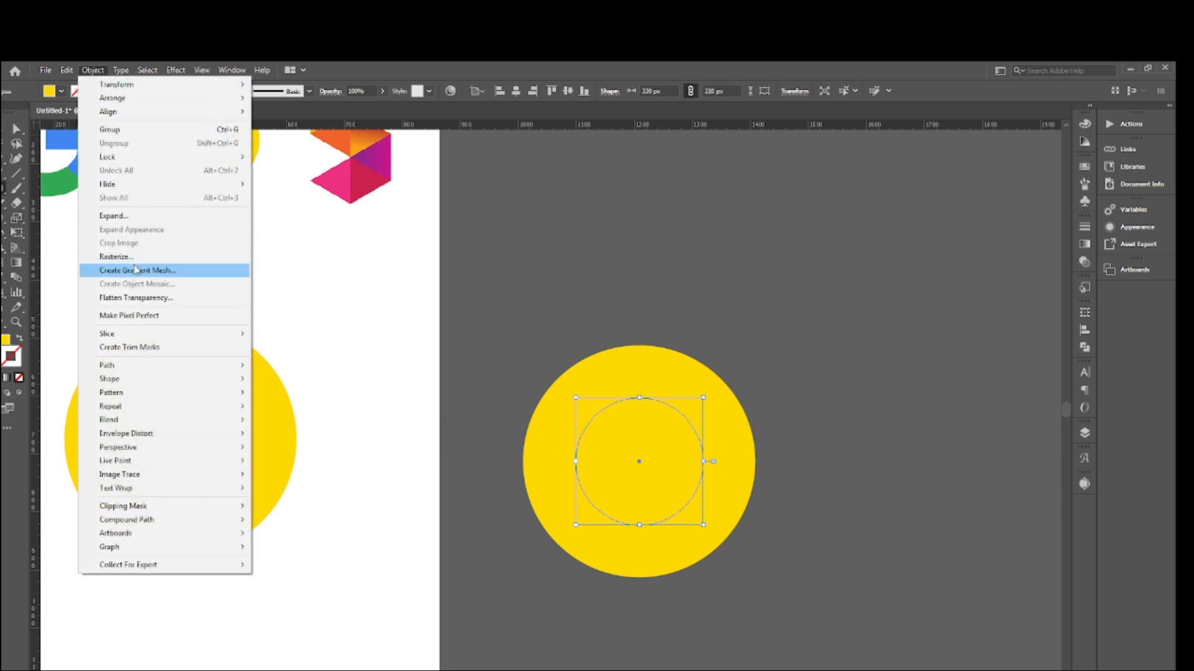
{"action": "mouse_move", "coordinate": [120, 375]}
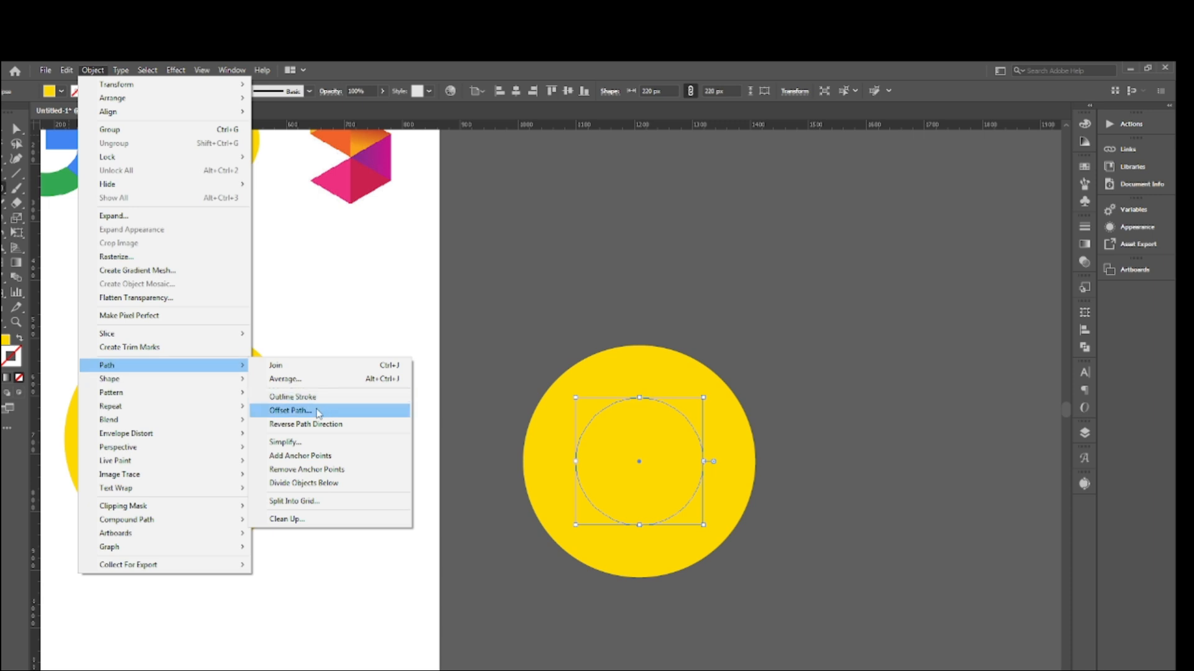
{"action": "left_click", "coordinate": [311, 411]}
{"action": "left_click", "coordinate": [791, 278]}
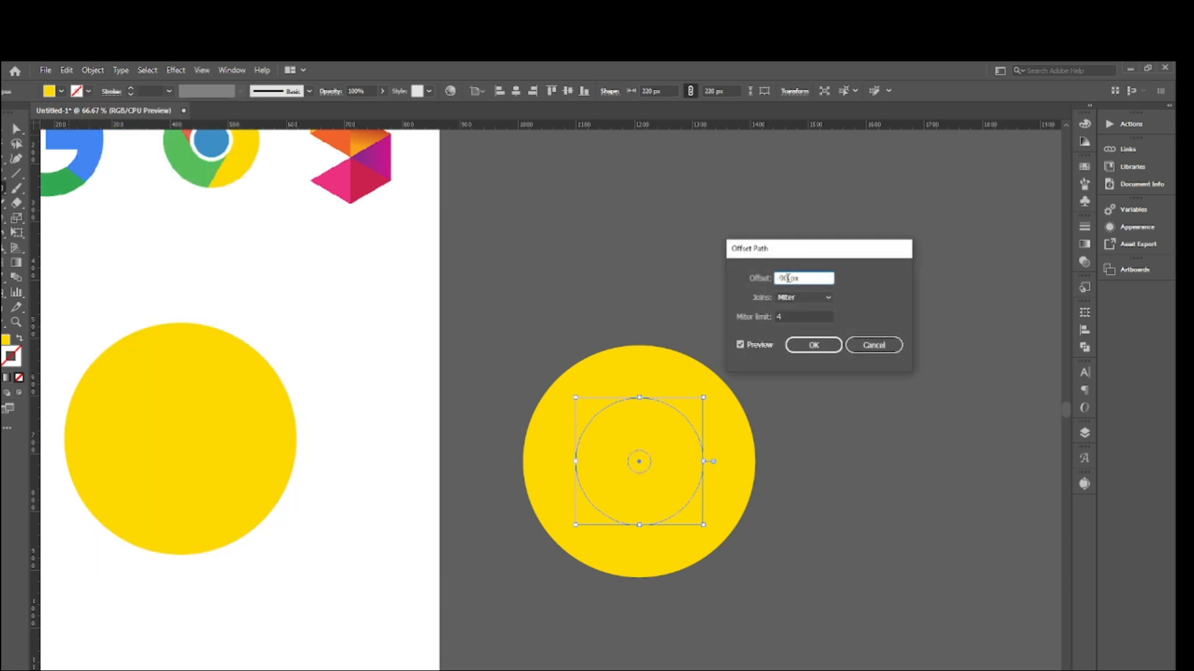
{"action": "key", "text": "Up"}
{"action": "key", "text": "Up"}
{"action": "key", "text": "Up"}
{"action": "key", "text": "Up"}
{"action": "key", "text": "Up"}
{"action": "key", "text": "Up"}
{"action": "key", "text": "Up"}
{"action": "key", "text": "Up"}
{"action": "key", "text": "Up"}
{"action": "key", "text": "Up"}
{"action": "key", "text": "Up"}
{"action": "key", "text": "Up"}
{"action": "key", "text": "Up"}
{"action": "key", "text": "Up"}
{"action": "key", "text": "Up"}
{"action": "key", "text": "Up"}
{"action": "key", "text": "Up"}
{"action": "key", "text": "Up"}
{"action": "key", "text": "Up"}
{"action": "key", "text": "Up"}
{"action": "key", "text": "Up"}
{"action": "key", "text": "Up"}
{"action": "key", "text": "Up"}
{"action": "key", "text": "Up"}
{"action": "key", "text": "Up"}
{"action": "key", "text": "Up"}
{"action": "key", "text": "Up"}
{"action": "key", "text": "Up"}
{"action": "key", "text": "Up"}
{"action": "key", "text": "Up"}
{"action": "key", "text": "Up"}
{"action": "key", "text": "Up"}
{"action": "key", "text": "Up"}
{"action": "key", "text": "Up"}
{"action": "key", "text": "Up"}
{"action": "key", "text": "Up"}
{"action": "key", "text": "Up"}
{"action": "key", "text": "Up"}
{"action": "key", "text": "Up"}
{"action": "key", "text": "Up"}
{"action": "key", "text": "Up"}
{"action": "key", "text": "Up"}
{"action": "key", "text": "Up"}
{"action": "key", "text": "Up"}
{"action": "key", "text": "Up"}
{"action": "key", "text": "Up"}
{"action": "key", "text": "Up"}
{"action": "key", "text": "Up"}
{"action": "key", "text": "Up"}
{"action": "left_click", "coordinate": [820, 346]}
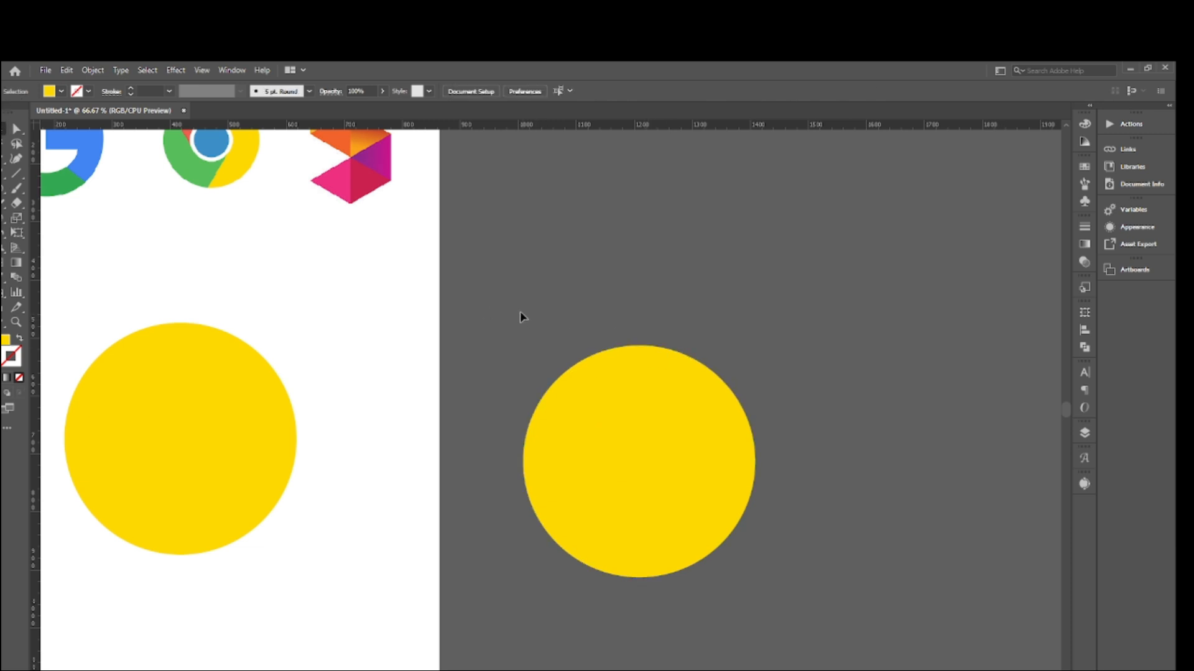
- Swap fill and stroke on the three concentric off-artboard circles, giving them yellow 1 pt outlines without fill, and deselect them
{"action": "left_click_drag", "start_coordinate": [520, 311], "coordinate": [717, 510]}
{"action": "scroll", "coordinate": [664, 491], "scroll_direction": "down", "scroll_amount": 2}
{"action": "scroll", "coordinate": [664, 491], "scroll_direction": "down", "scroll_amount": 1}
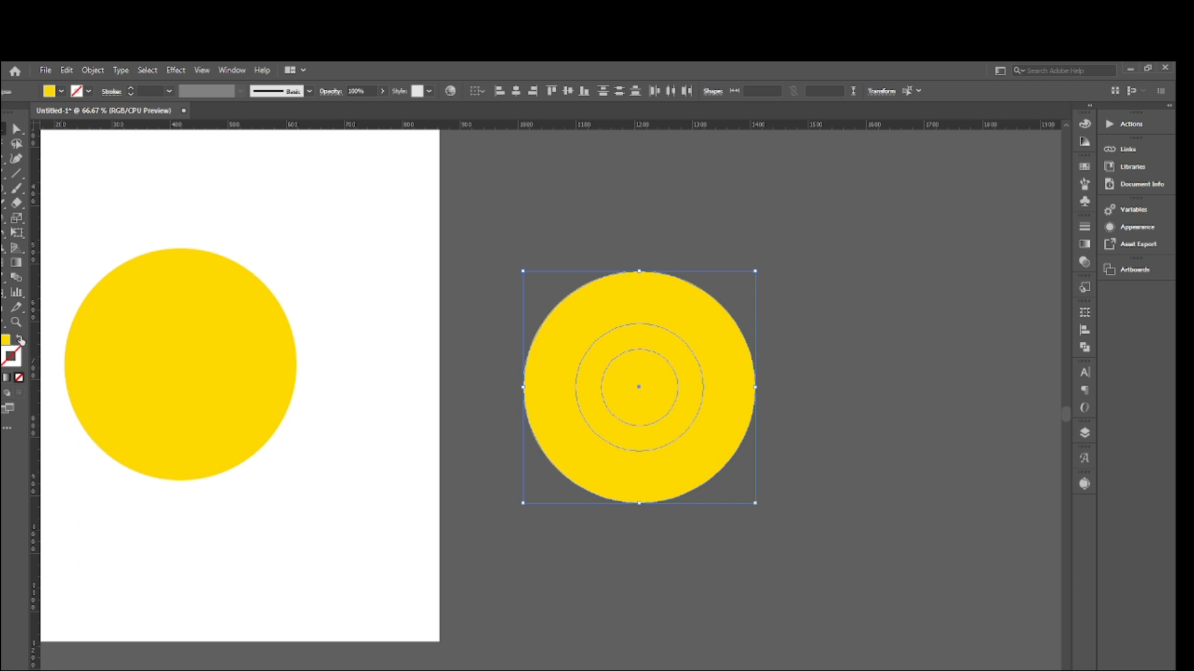
{"action": "left_click", "coordinate": [21, 342]}
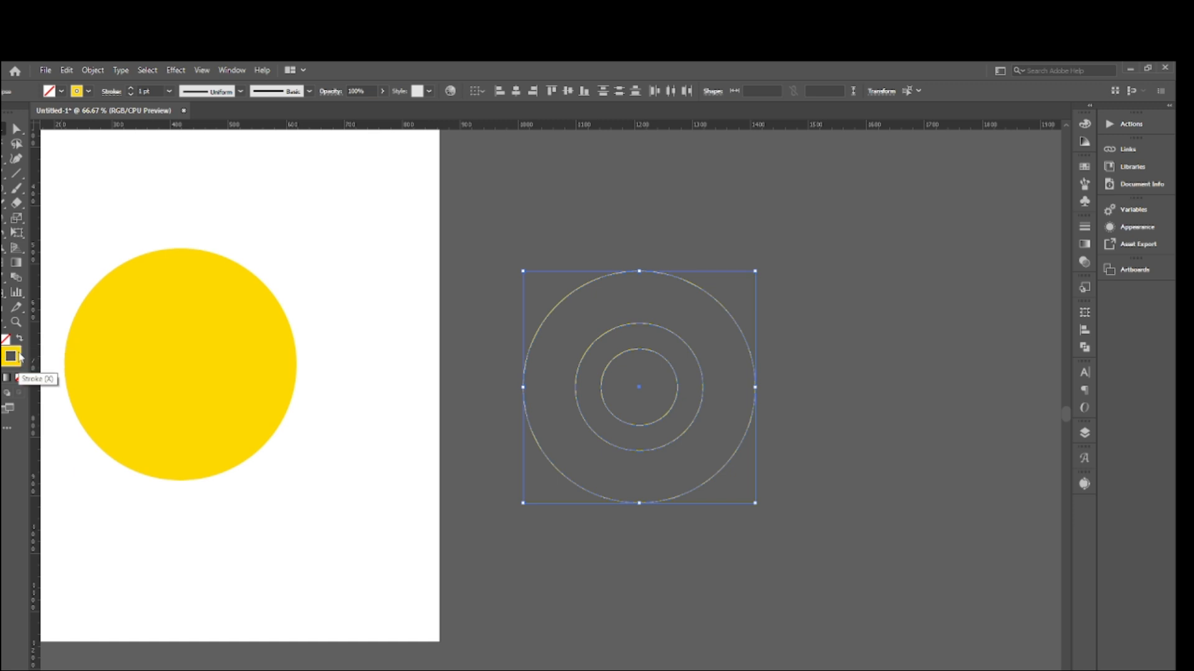
{"action": "left_click", "coordinate": [506, 256]}
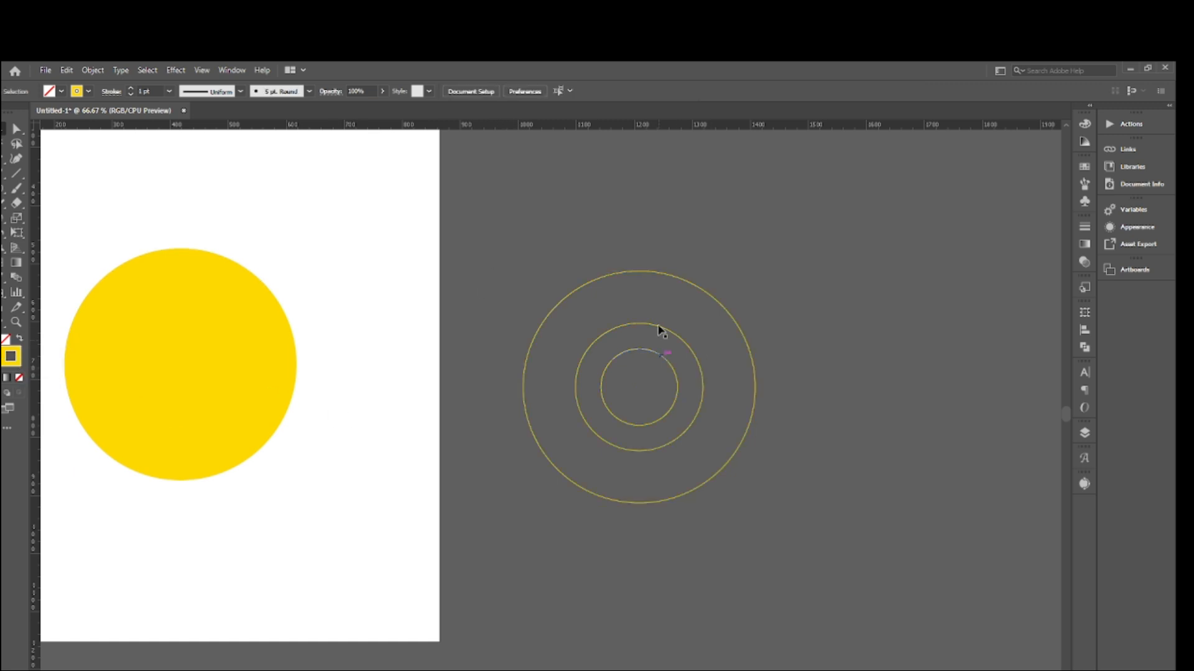
{"action": "left_click", "coordinate": [243, 365]}
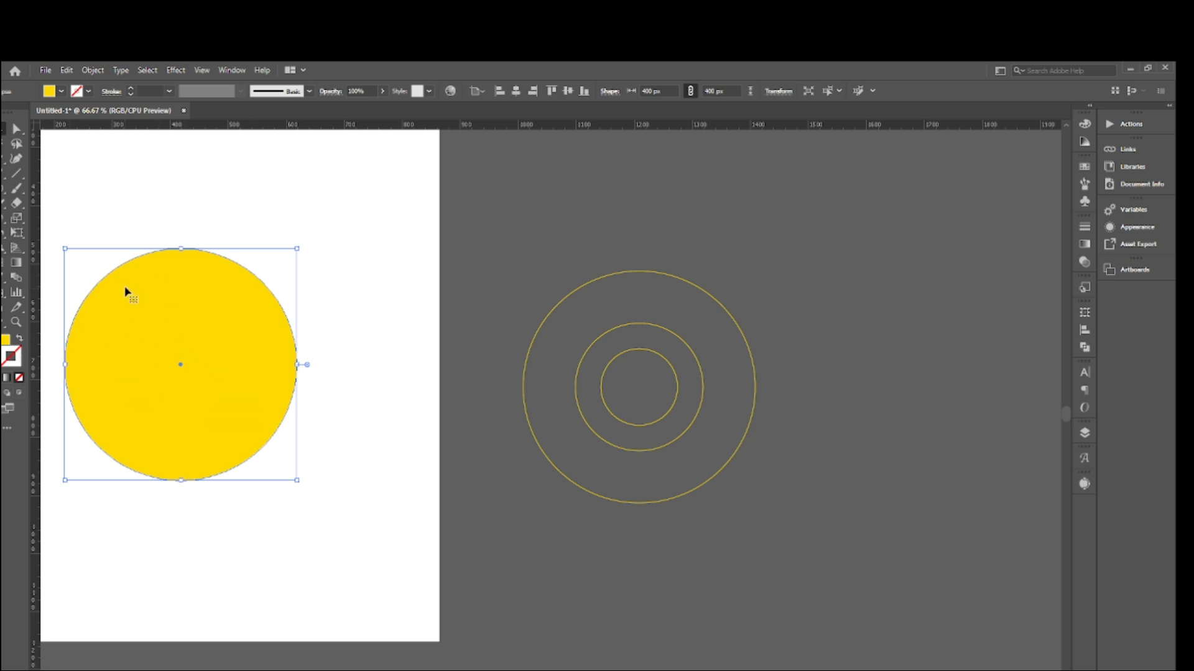
{"action": "left_click_drag", "start_coordinate": [95, 224], "coordinate": [255, 447]}
{"action": "left_click", "coordinate": [340, 198]}
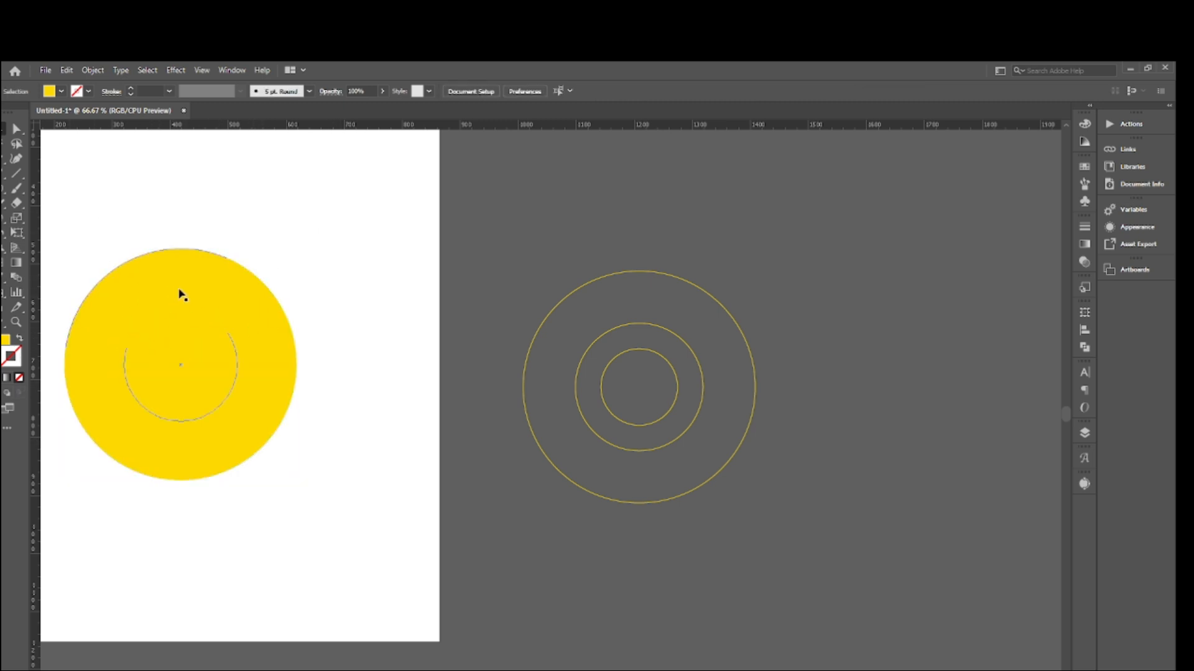
- Add a centred, scaled-down copy of the middle circle on the artboard, about 113 px in diameter
{"action": "left_click", "coordinate": [182, 309]}
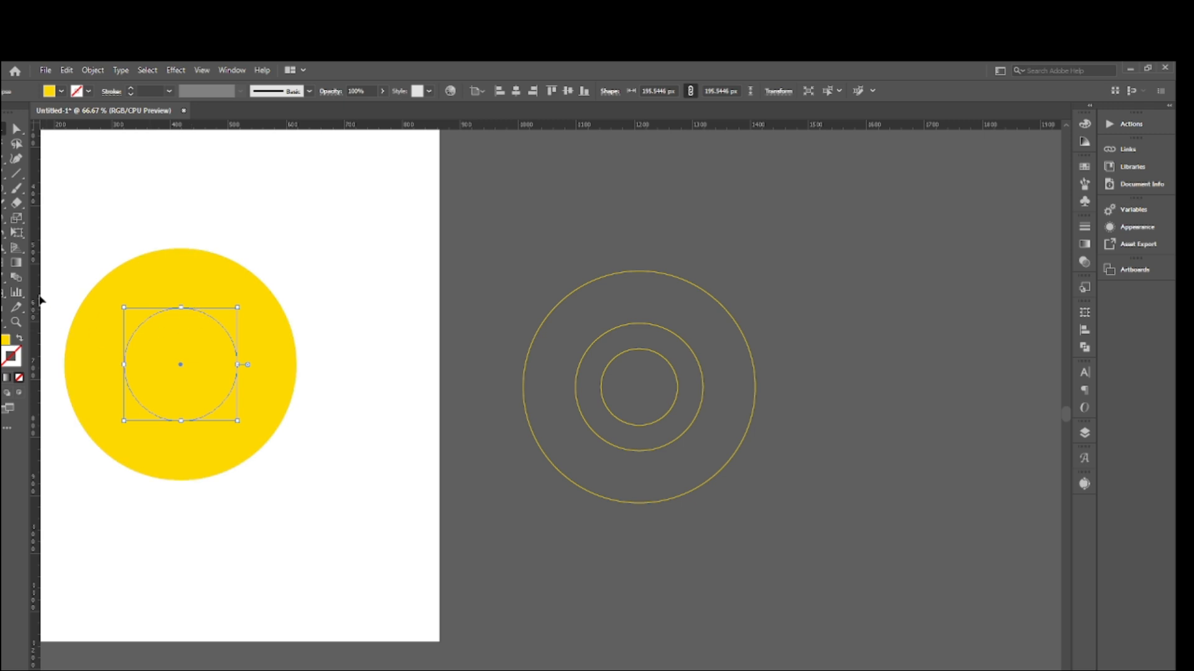
{"action": "key", "text": "a"}
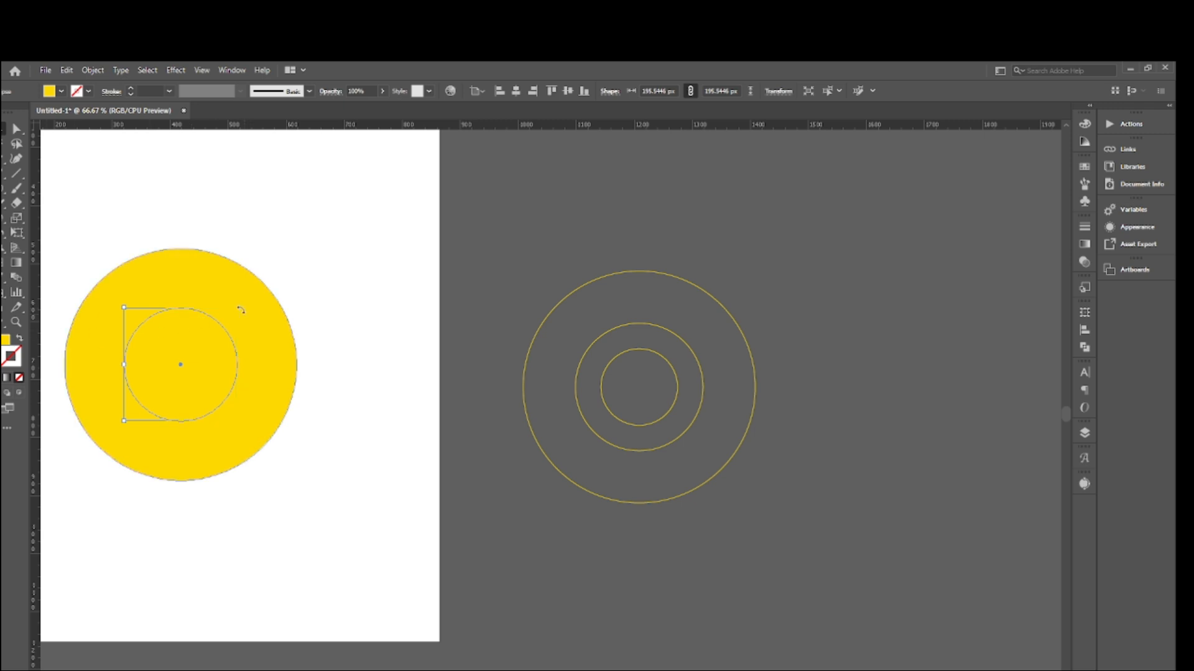
{"action": "key", "text": "v"}
{"action": "left_click_drag", "start_coordinate": [238, 307], "coordinate": [214, 331]}
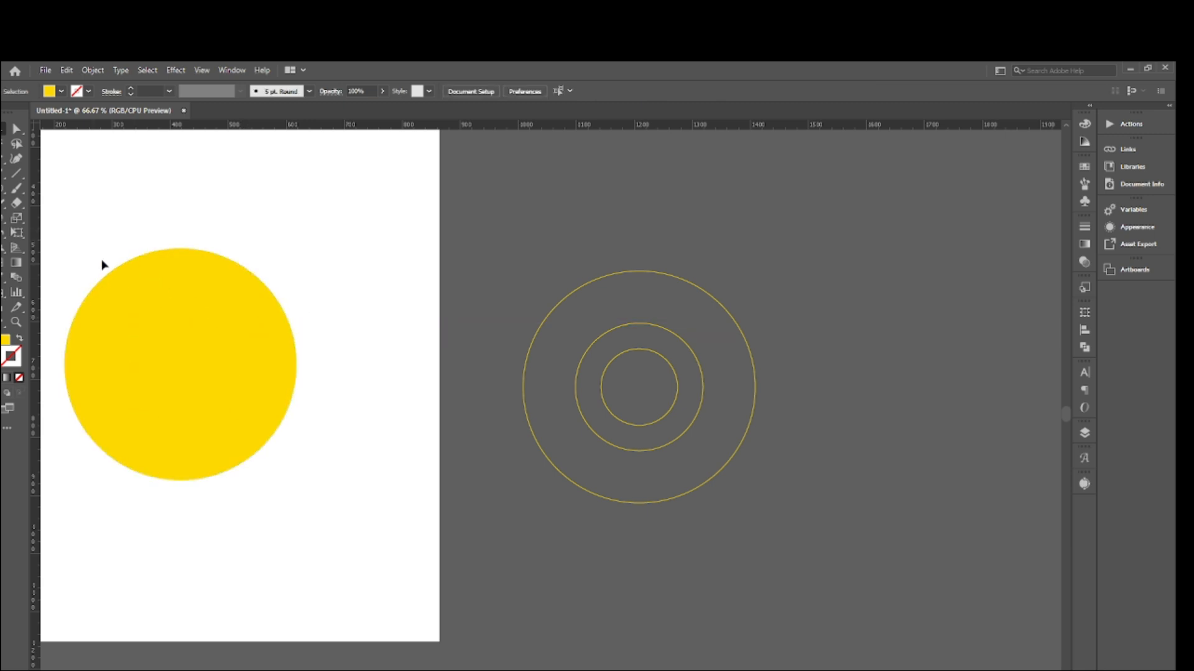
- Swap fill and stroke on the three concentric artboard circles, giving them yellow outlines without fill, and deselect them
{"action": "left_click_drag", "start_coordinate": [101, 261], "coordinate": [259, 458]}
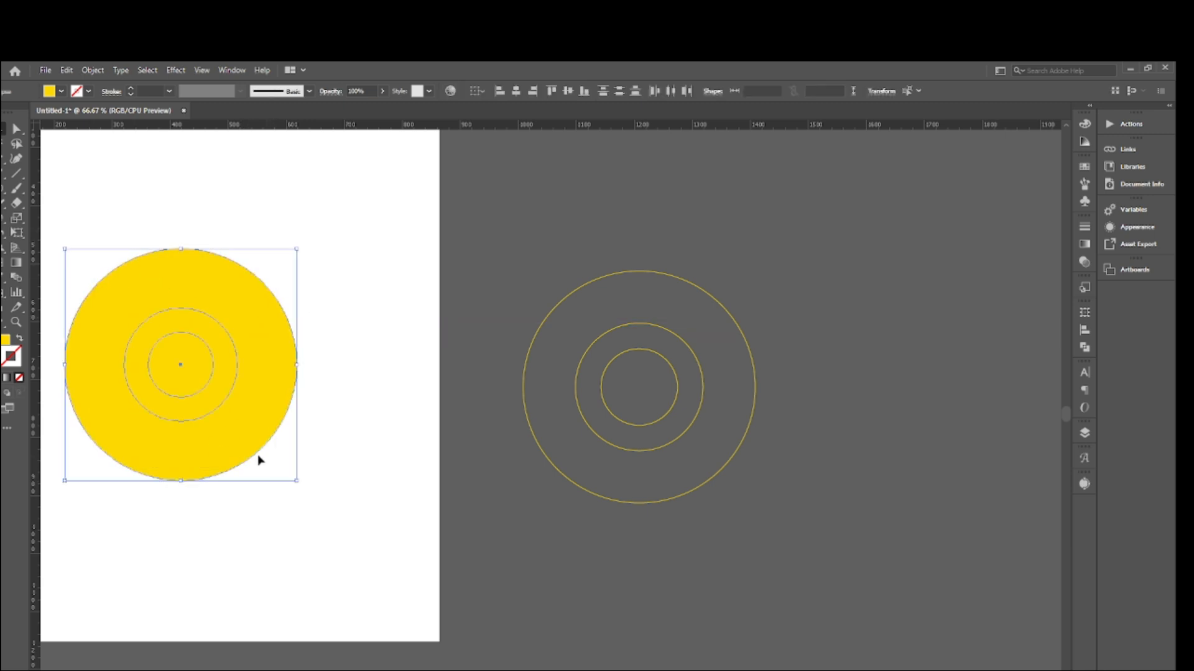
{"action": "left_click", "coordinate": [19, 339]}
{"action": "left_click", "coordinate": [285, 354]}
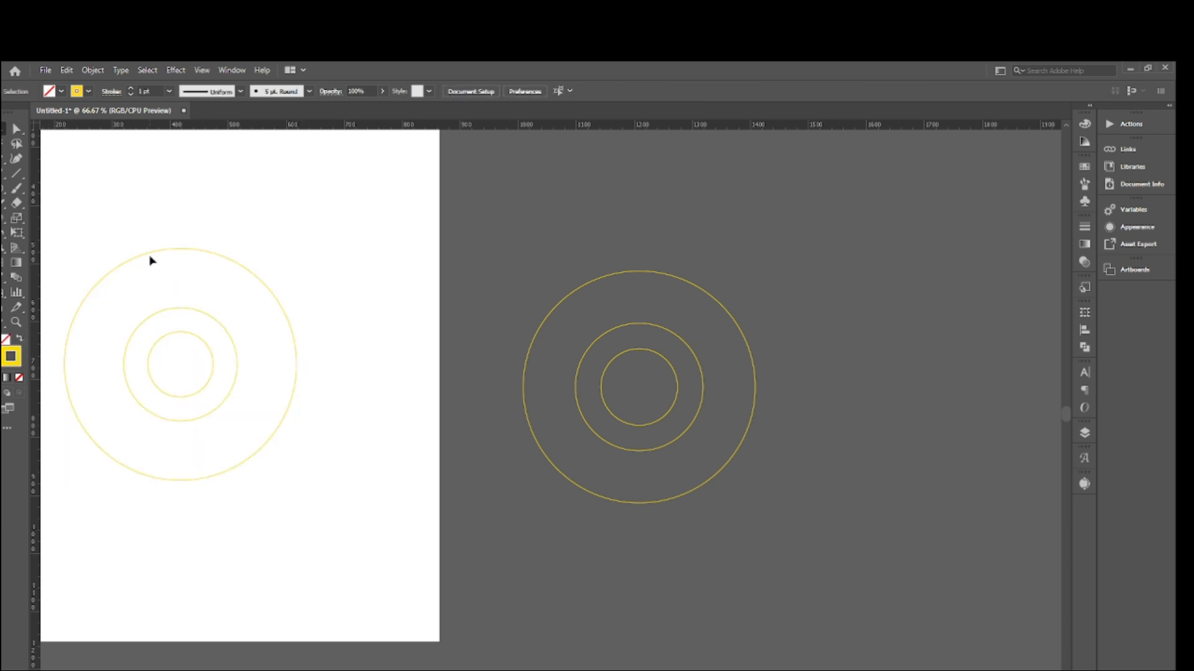
{"action": "left_click_drag", "start_coordinate": [98, 222], "coordinate": [205, 386]}
{"action": "left_click", "coordinate": [388, 434]}
- Draw a horizontal line about 263 px long from near the top of the middle circle past the outer circle's right edge
{"action": "left_click", "coordinate": [16, 174]}
{"action": "left_click_drag", "start_coordinate": [178, 314], "coordinate": [365, 352]}
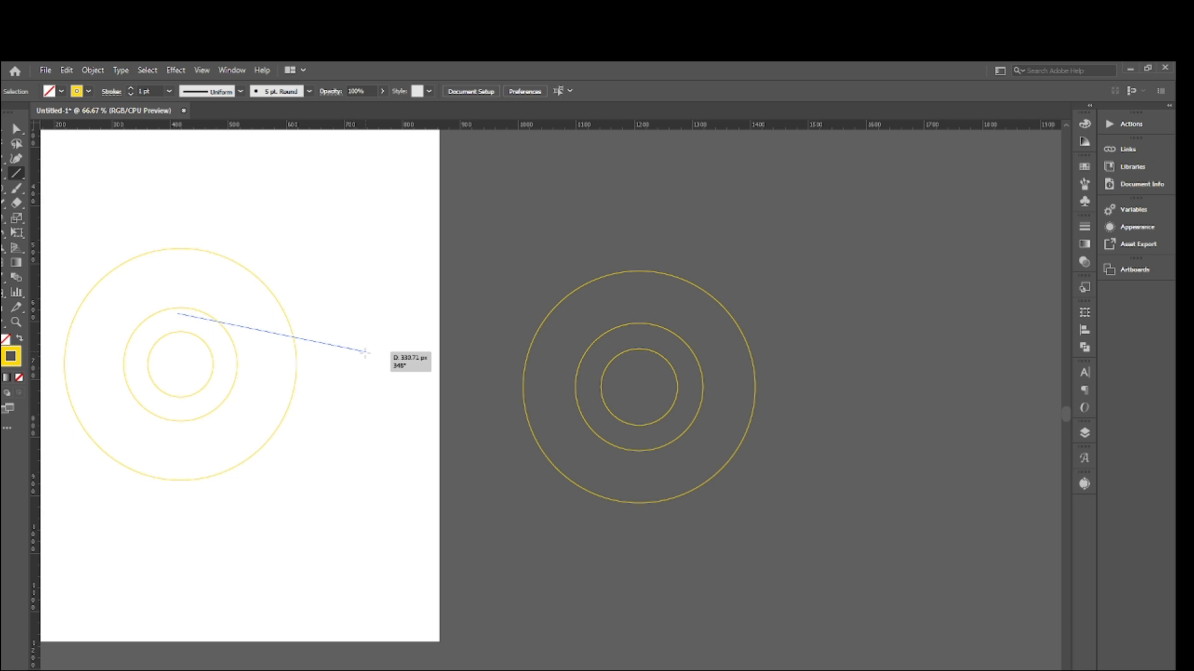
{"action": "mouse_move", "coordinate": [365, 352]}
{"action": "left_mouse_down"}
{"action": "mouse_move", "coordinate": [365, 312]}
{"action": "mouse_move", "coordinate": [367, 352]}
{"action": "left_mouse_up"}
{"action": "left_click_drag", "start_coordinate": [366, 351], "coordinate": [330, 320]}
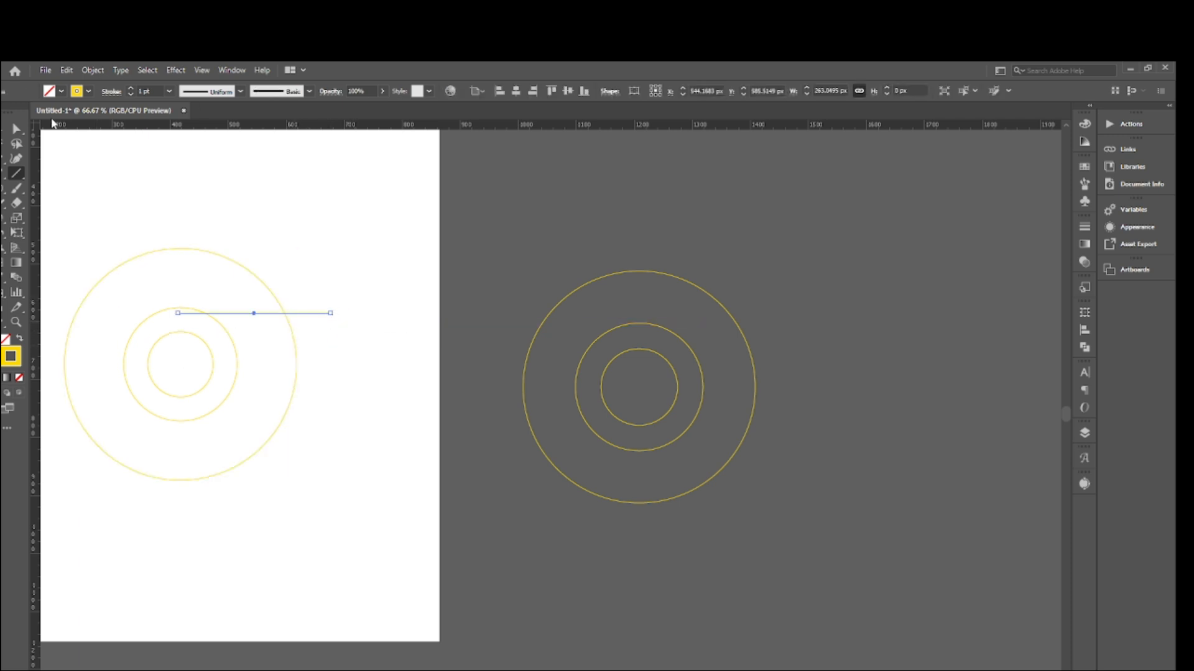
- Rotate a copy of the line 120° about the circles' centre, repeat the transformation for a third line, and deselect
{"action": "left_click", "coordinate": [2, 129]}
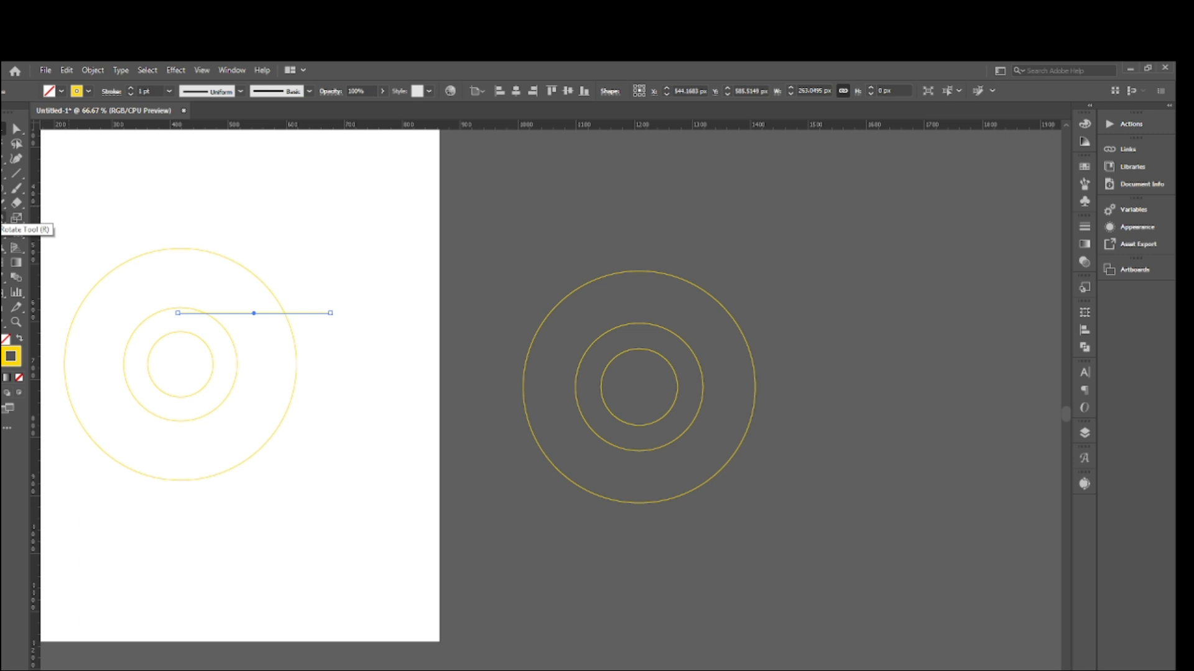
{"action": "left_click", "coordinate": [3, 219]}
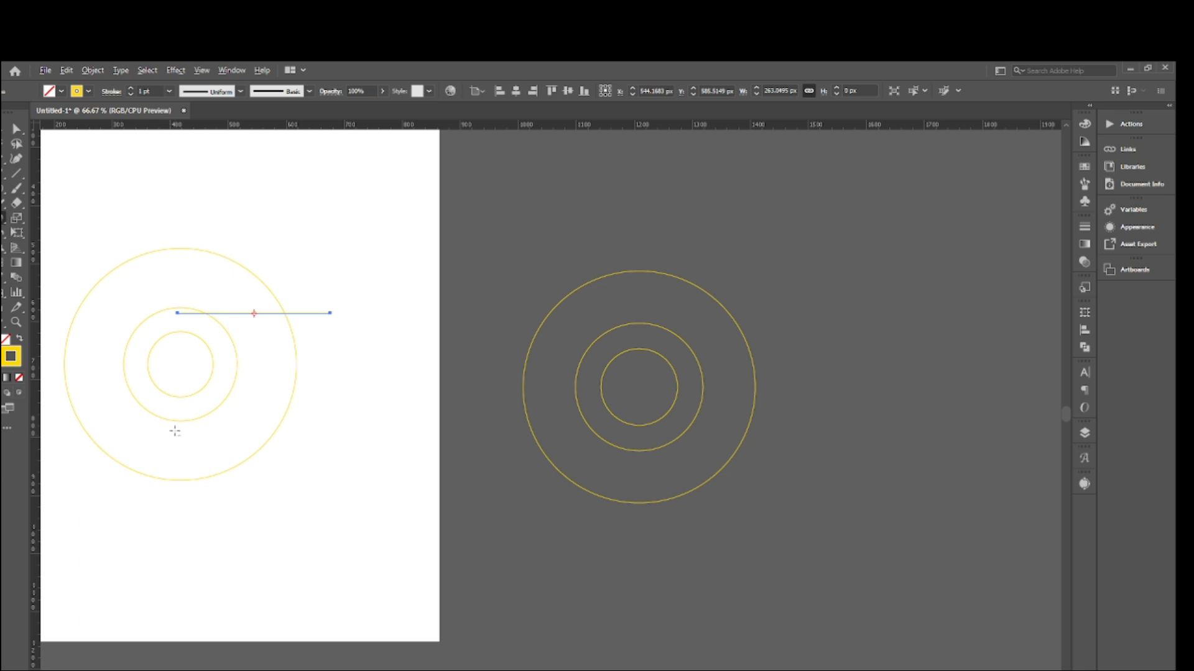
{"action": "left_click", "coordinate": [181, 363], "text": "alt"}
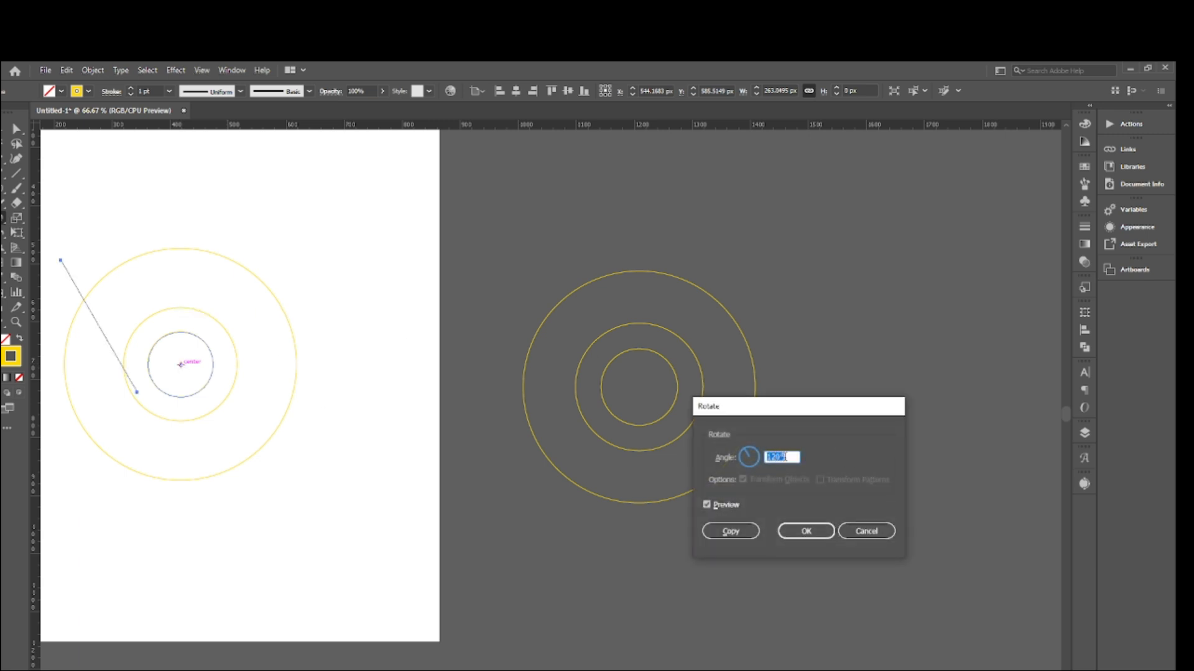
{"action": "type", "text": "360/3"}
{"action": "left_click", "coordinate": [732, 532]}
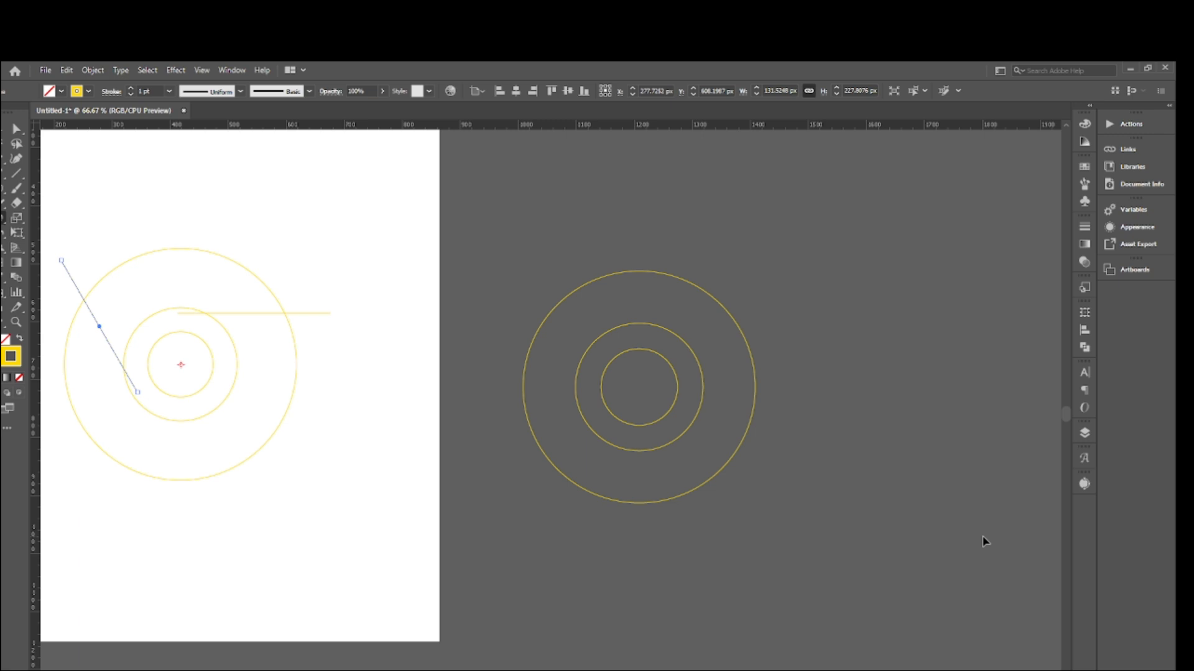
{"action": "key", "text": "ctrl+d"}
{"action": "scroll", "coordinate": [980, 560], "scroll_direction": "up", "scroll_amount": 1}
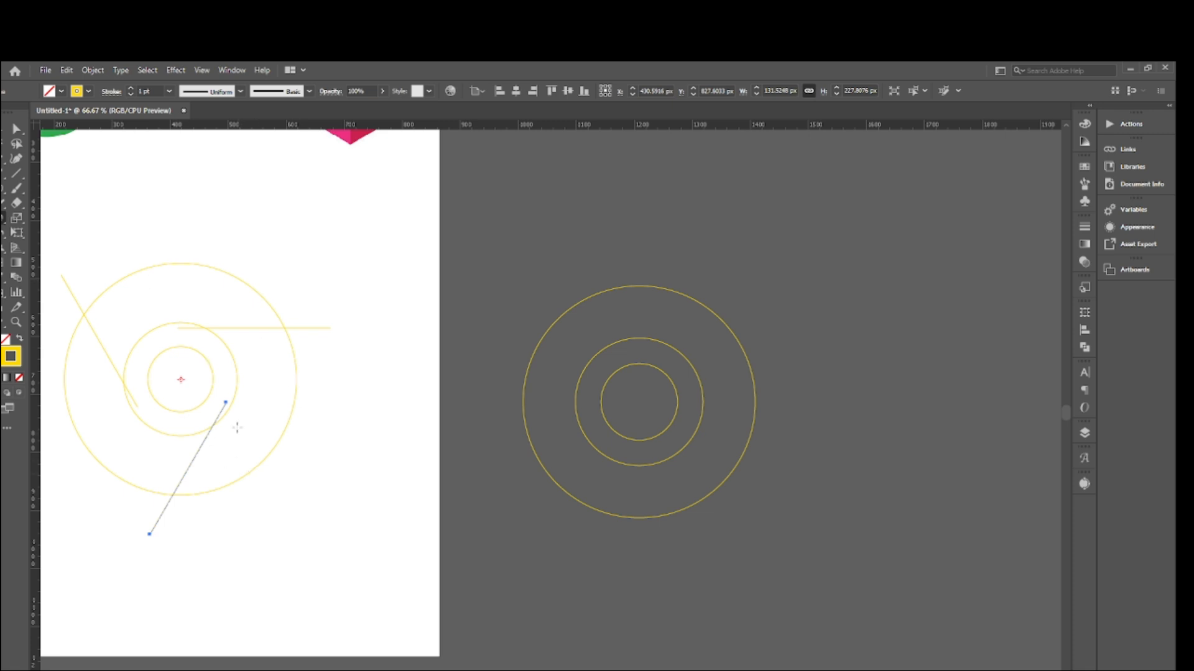
{"action": "left_click", "coordinate": [4, 129]}
{"action": "left_click", "coordinate": [221, 242]}
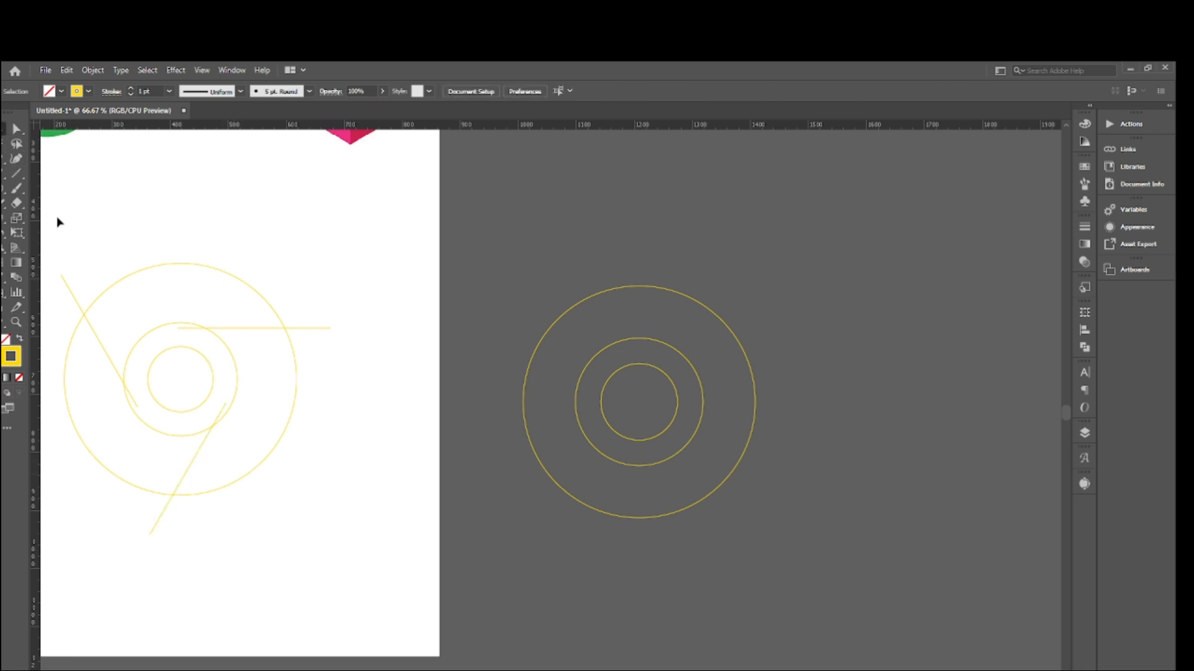
- Select the three artboard circles with the three lines and split them with the Pathfinder Divide operation
{"action": "left_click_drag", "start_coordinate": [60, 214], "coordinate": [348, 566]}
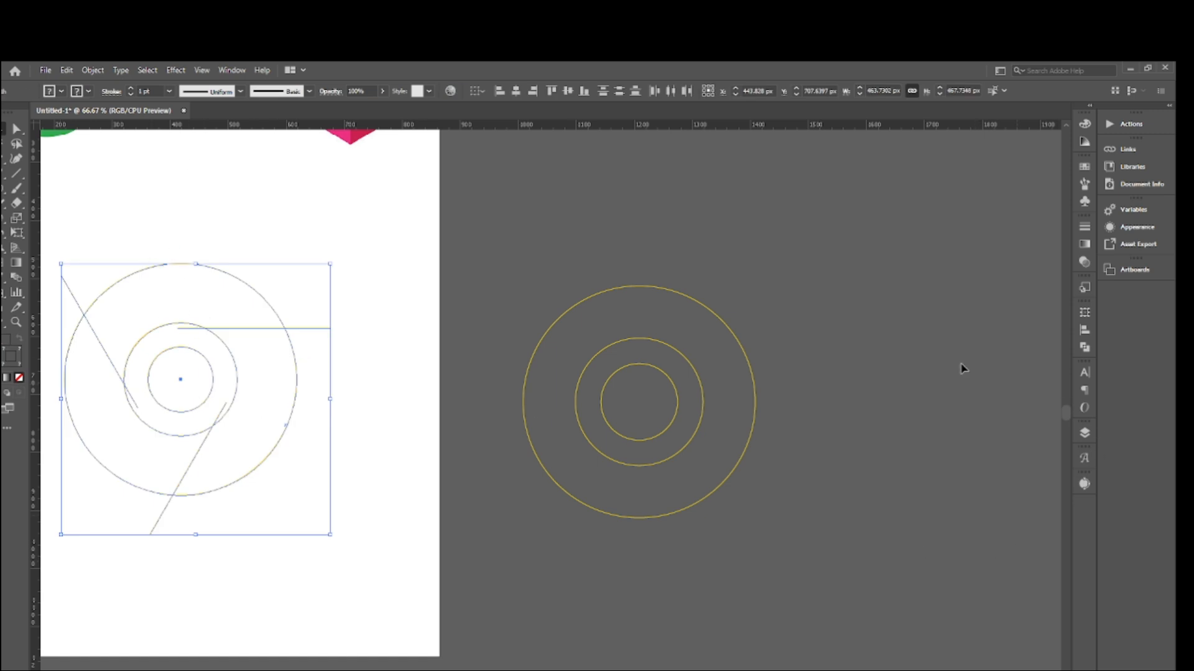
{"action": "left_click", "coordinate": [232, 70]}
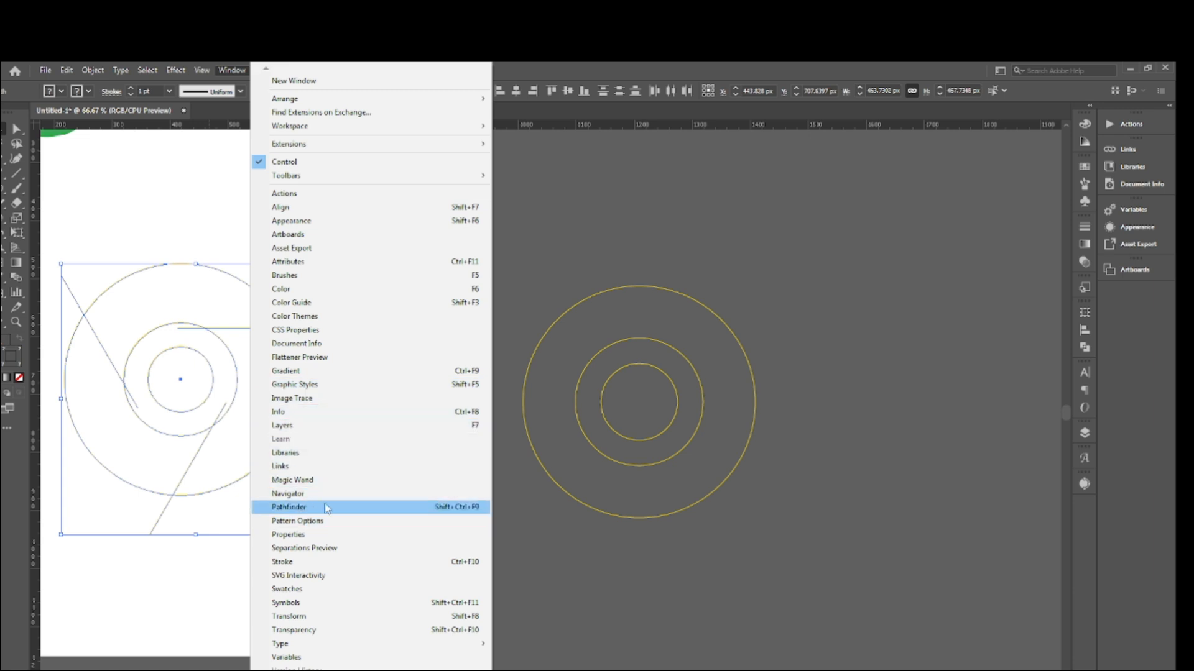
{"action": "left_click", "coordinate": [297, 510]}
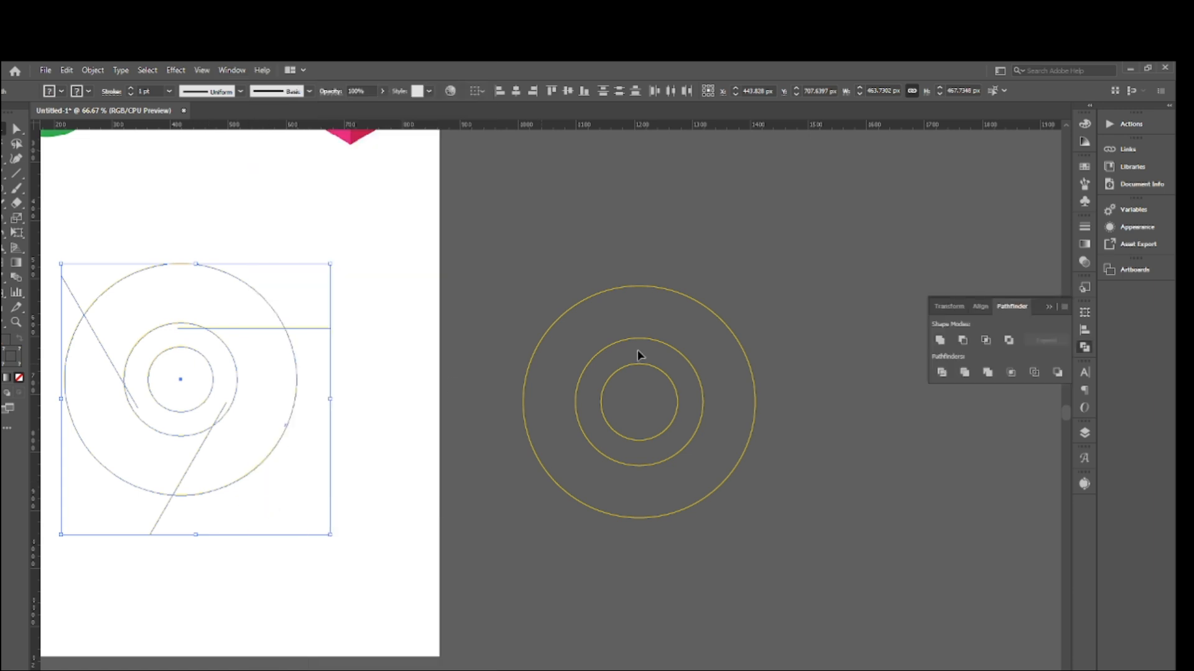
{"action": "left_click", "coordinate": [941, 373]}
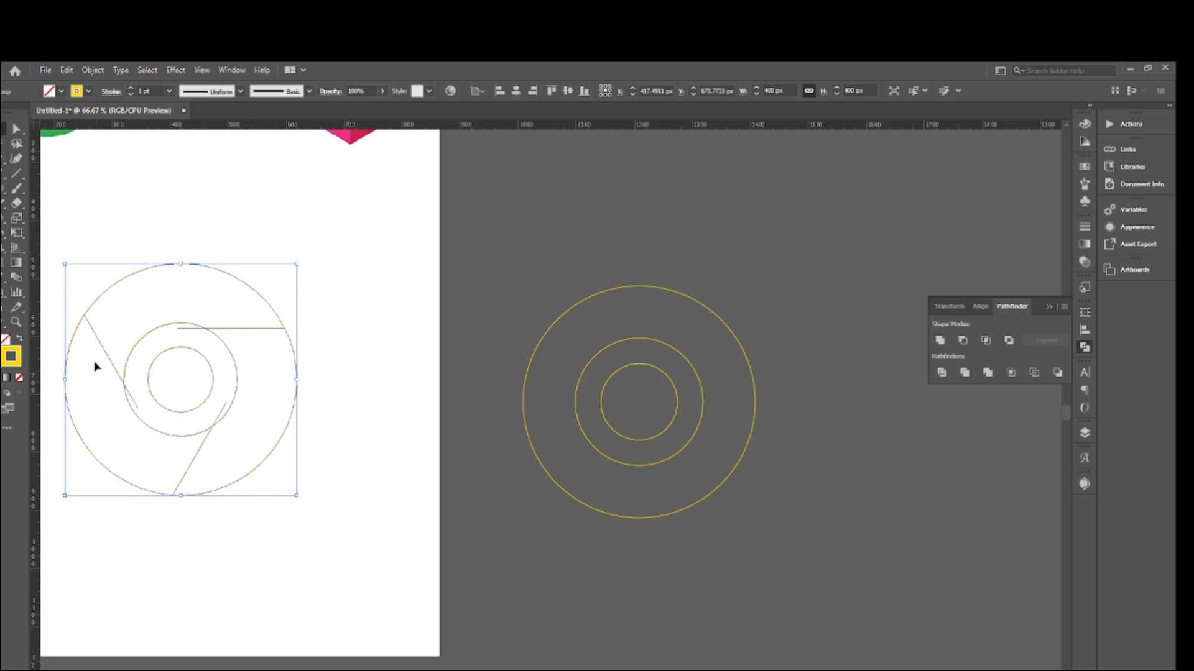
- Ungroup the divided artwork and select each of the three outer ring segments in turn to check them
{"action": "right_click", "coordinate": [158, 352]}
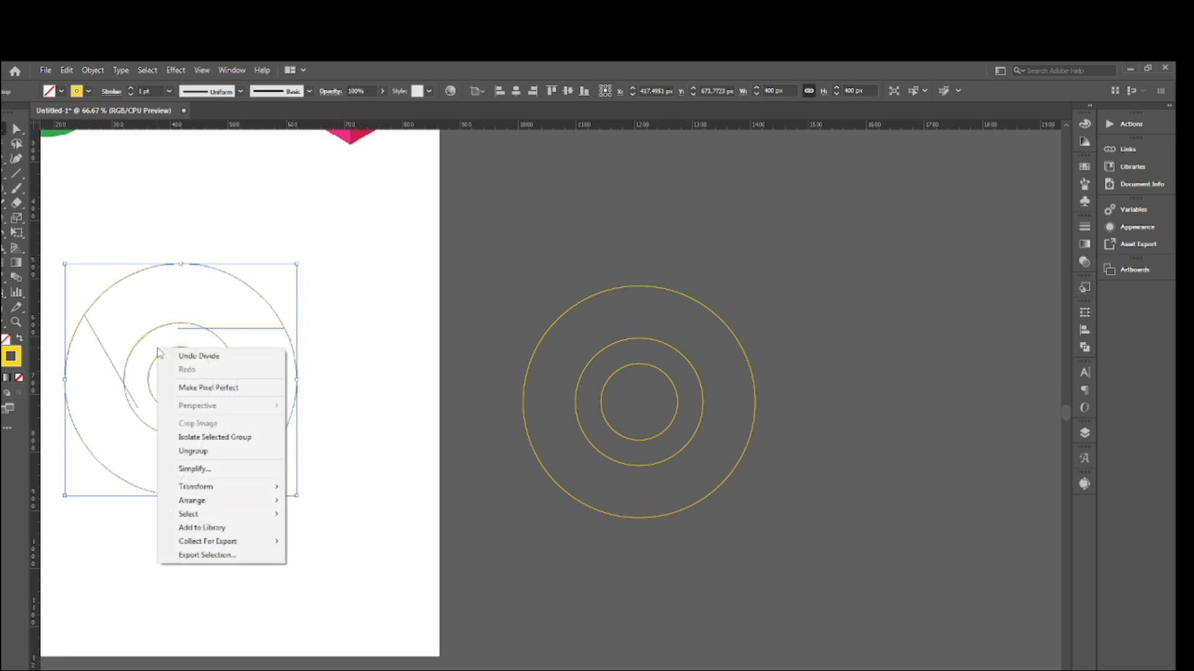
{"action": "left_click", "coordinate": [190, 451]}
{"action": "left_click", "coordinate": [132, 262]}
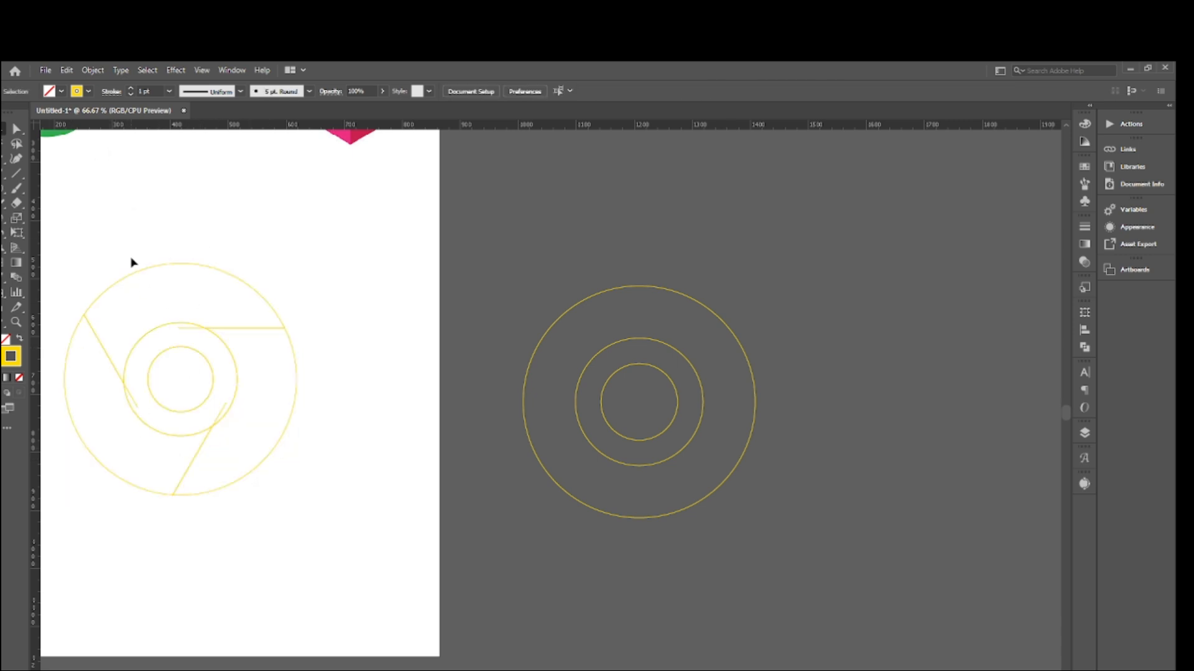
{"action": "left_click", "coordinate": [199, 265]}
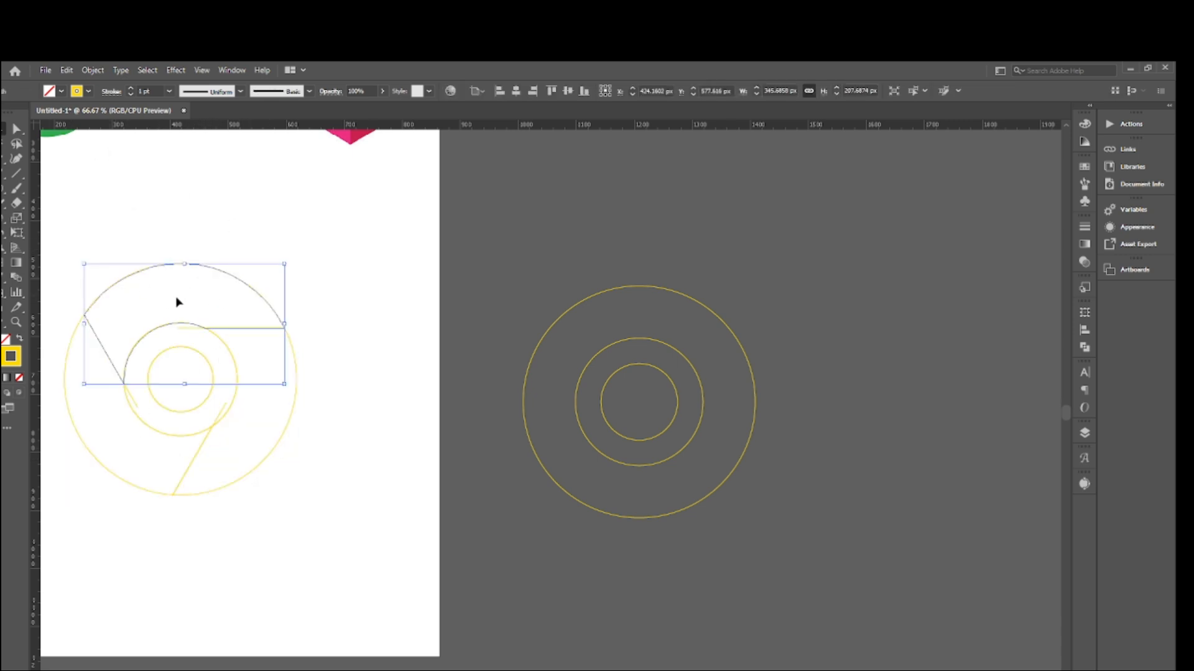
{"action": "left_click", "coordinate": [328, 379]}
{"action": "left_click_drag", "start_coordinate": [331, 379], "coordinate": [265, 410]}
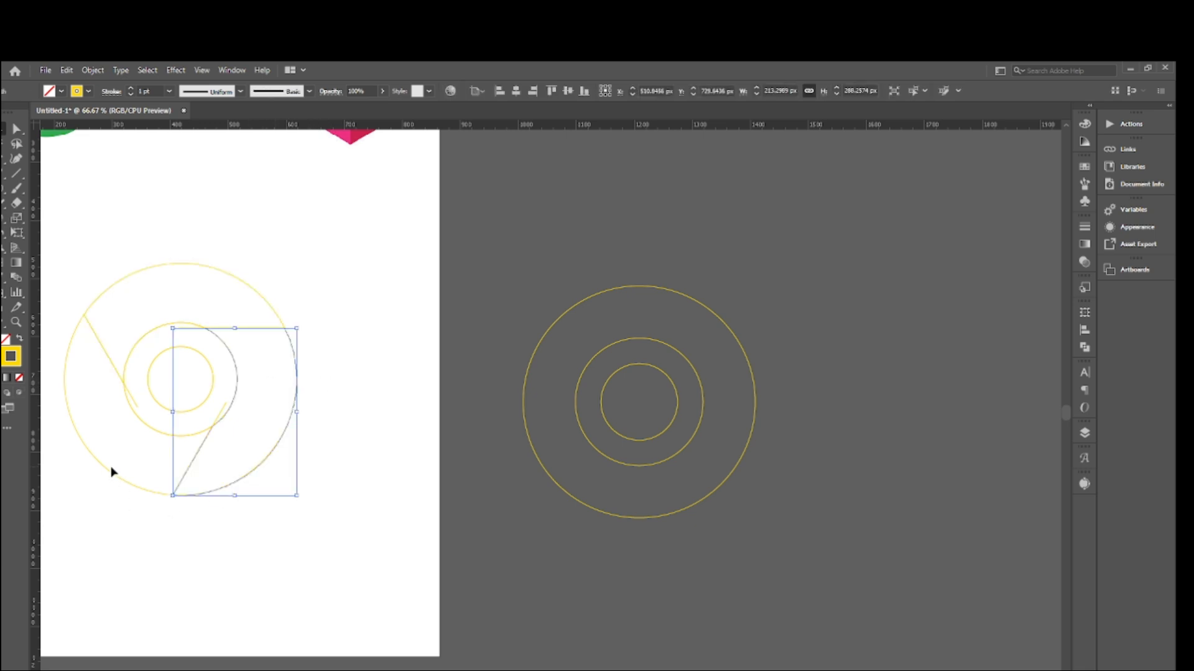
{"action": "left_click_drag", "start_coordinate": [104, 490], "coordinate": [119, 443]}
- Move the Chrome reference logo down beside the divided circles, to their upper right, and deselect it
{"action": "scroll", "coordinate": [273, 311], "scroll_direction": "up", "scroll_amount": 4}
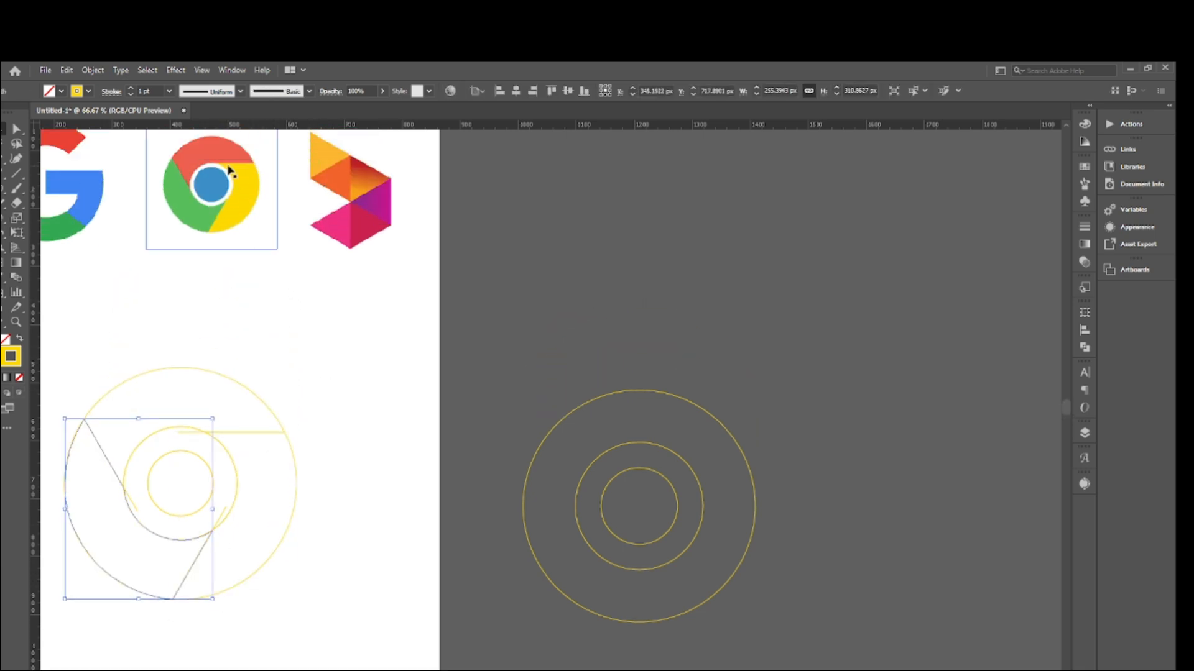
{"action": "left_click_drag", "start_coordinate": [228, 169], "coordinate": [392, 342]}
{"action": "left_click", "coordinate": [213, 394]}
{"action": "scroll", "coordinate": [199, 336], "scroll_direction": "down", "scroll_amount": 3}
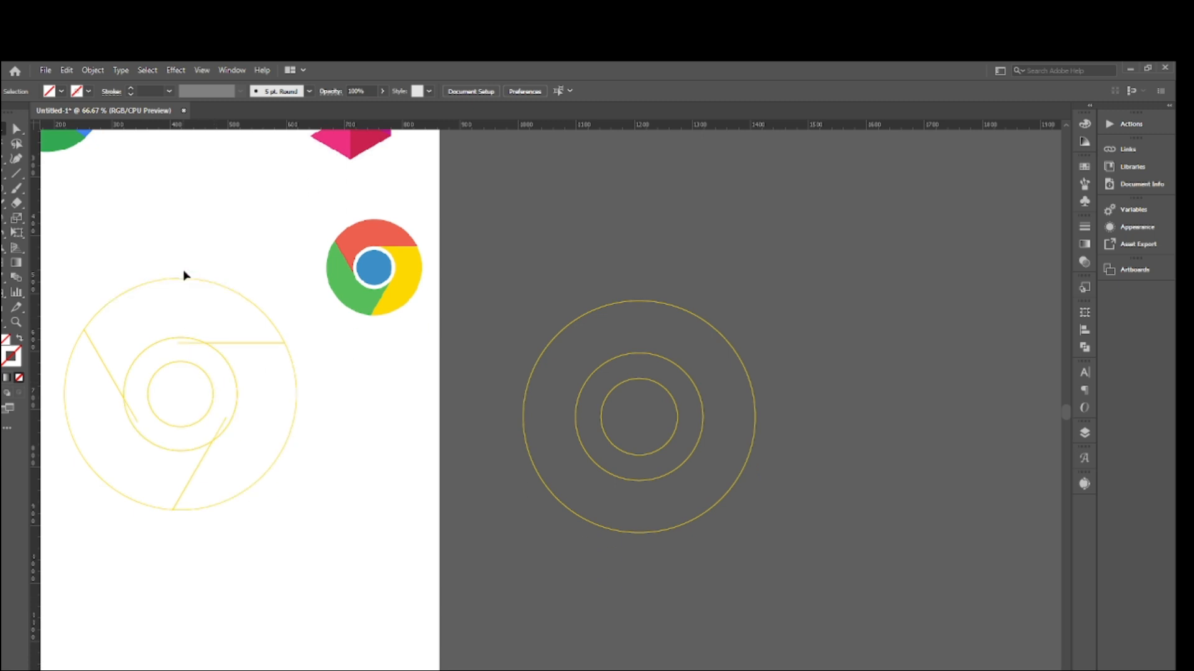
- Fill the upper ring segment with the red sampled from the Chrome reference logo
{"action": "left_click", "coordinate": [184, 277]}
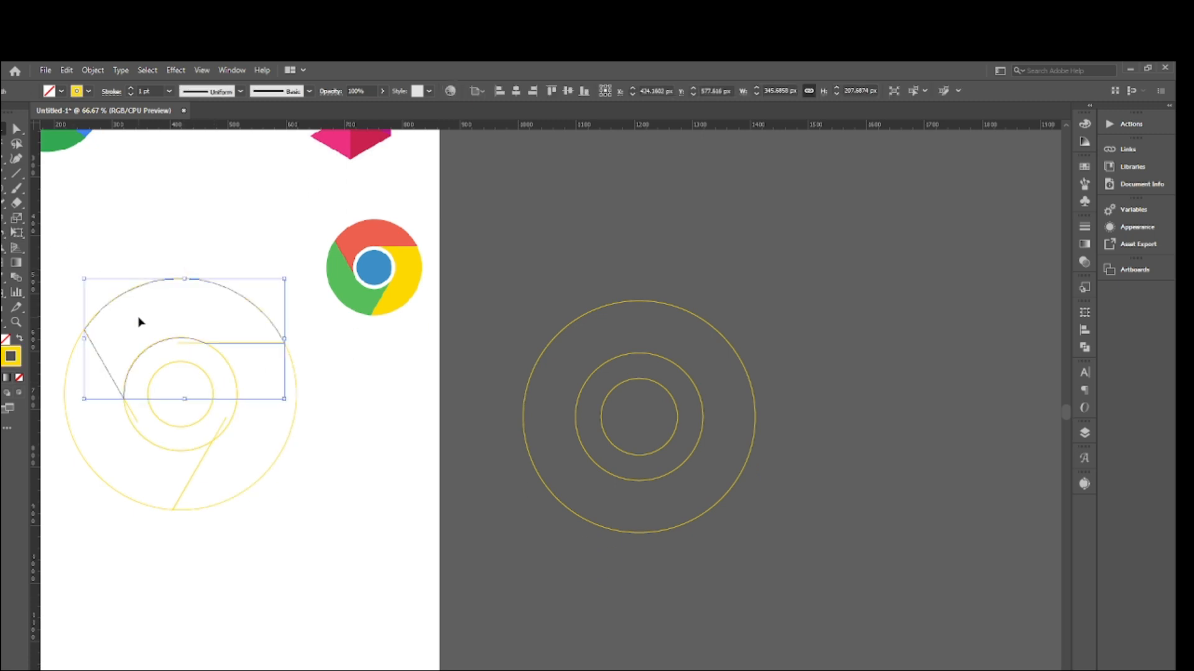
{"action": "key", "text": "a"}
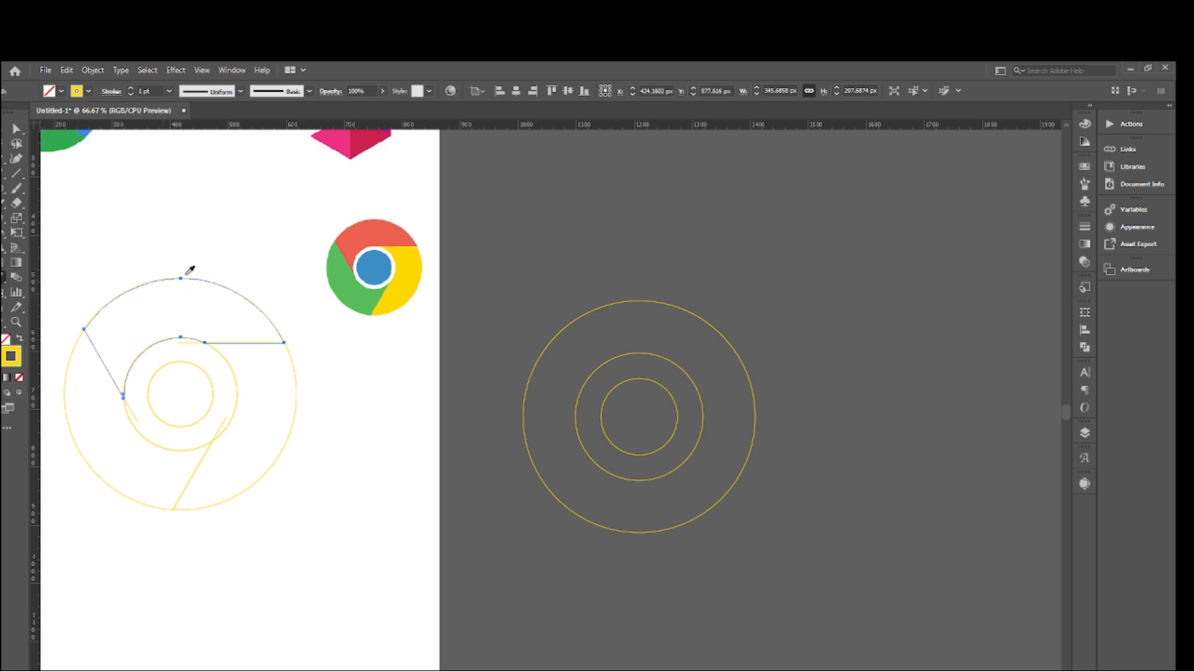
{"action": "left_click", "coordinate": [374, 224]}
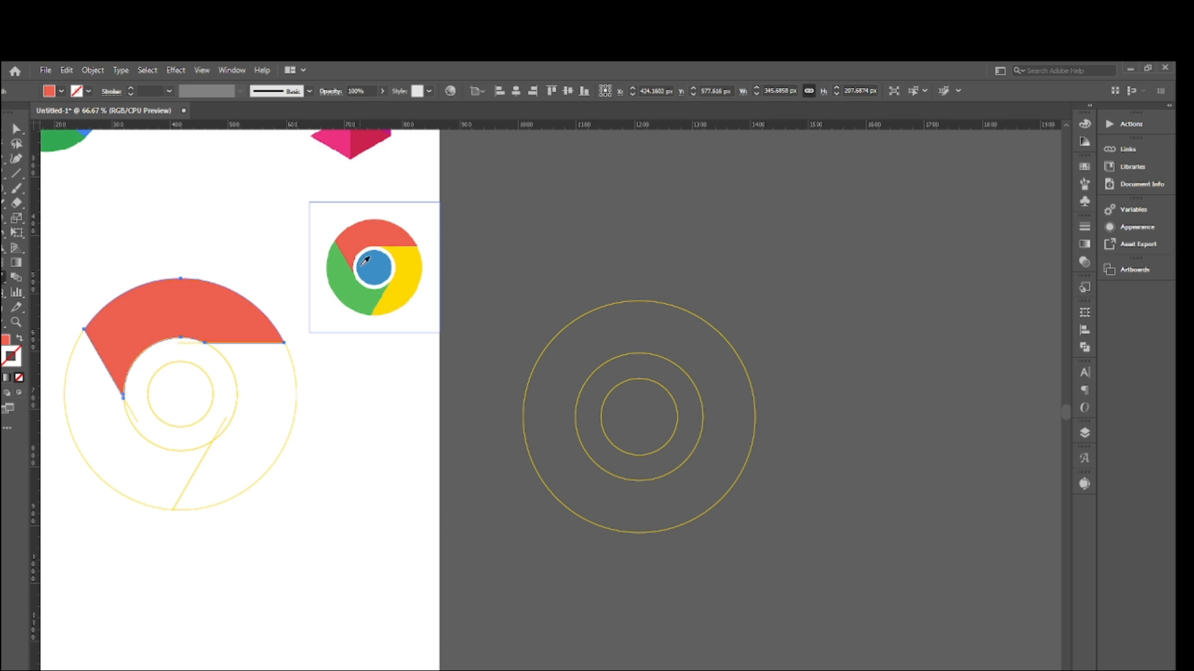
{"action": "key", "text": "v"}
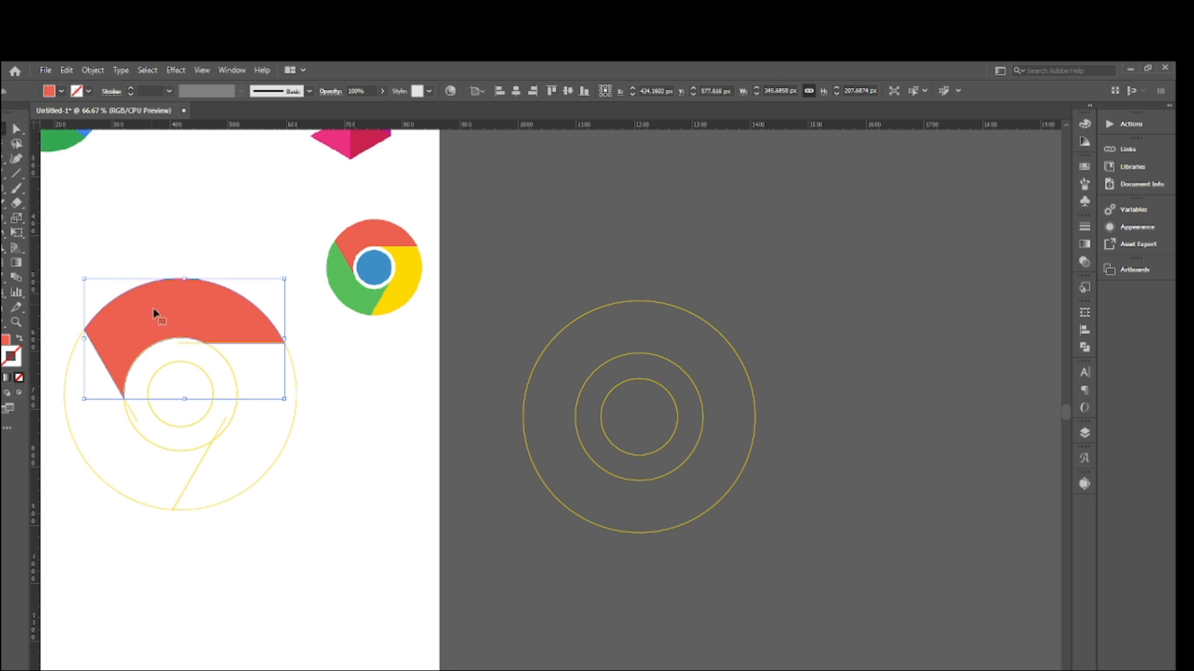
- Fill the lower-left ring segment with the green sampled from the Chrome reference logo
{"action": "left_click", "coordinate": [72, 474]}
{"action": "left_click", "coordinate": [95, 453]}
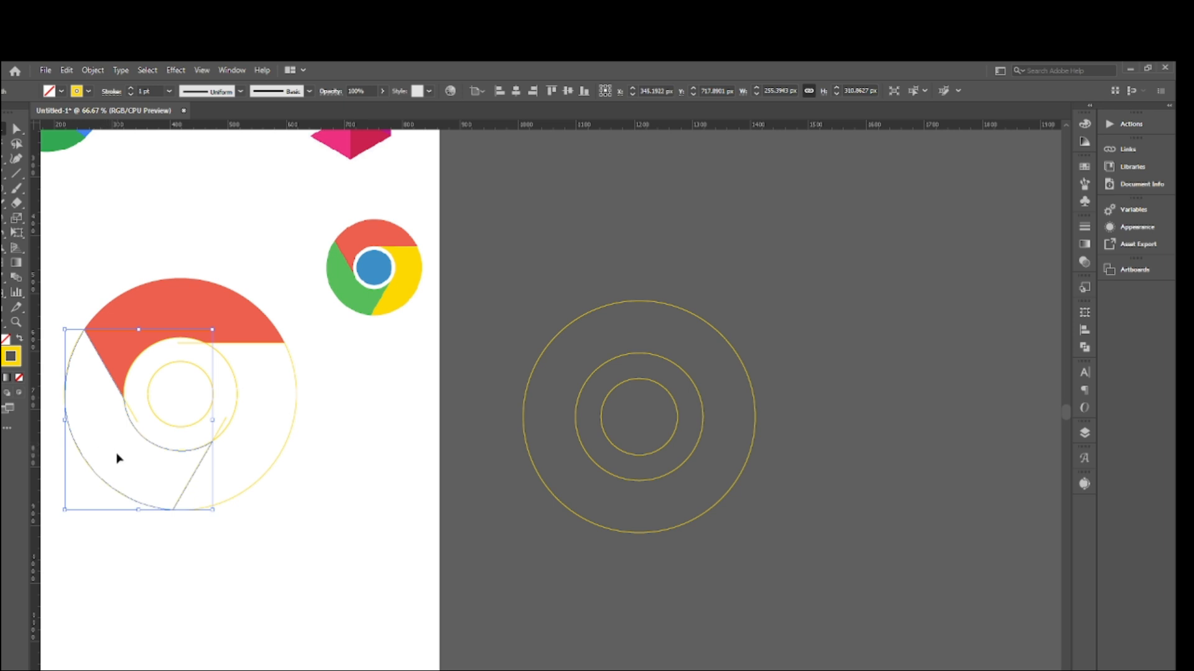
{"action": "key", "text": "a"}
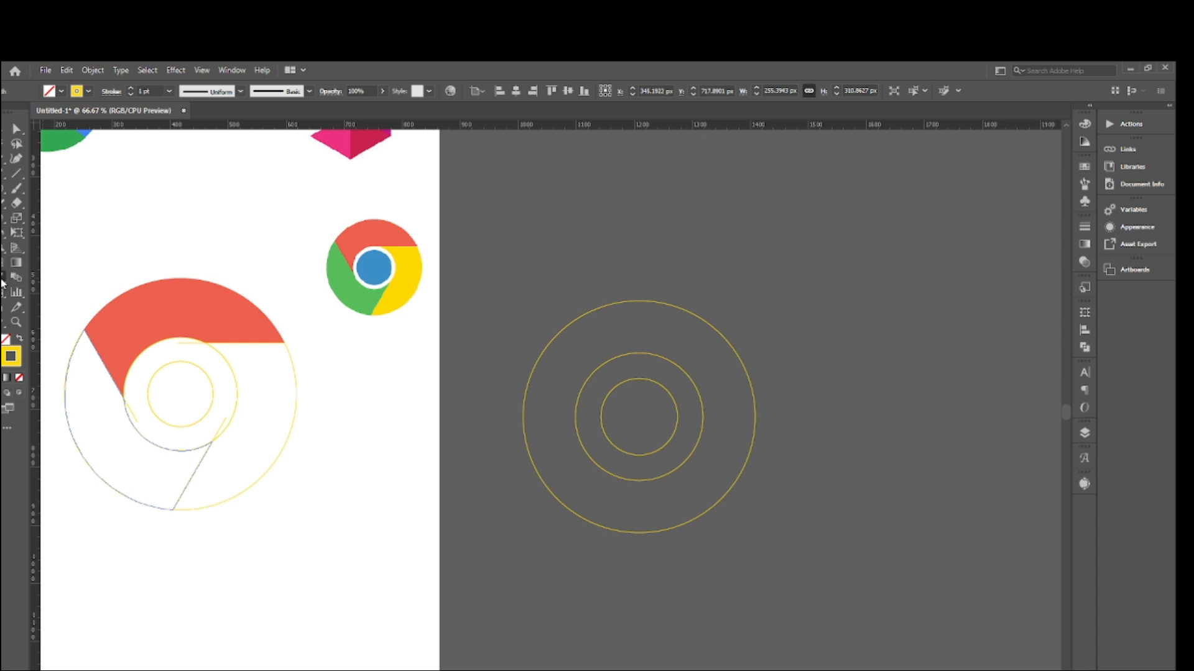
{"action": "left_click", "coordinate": [350, 275]}
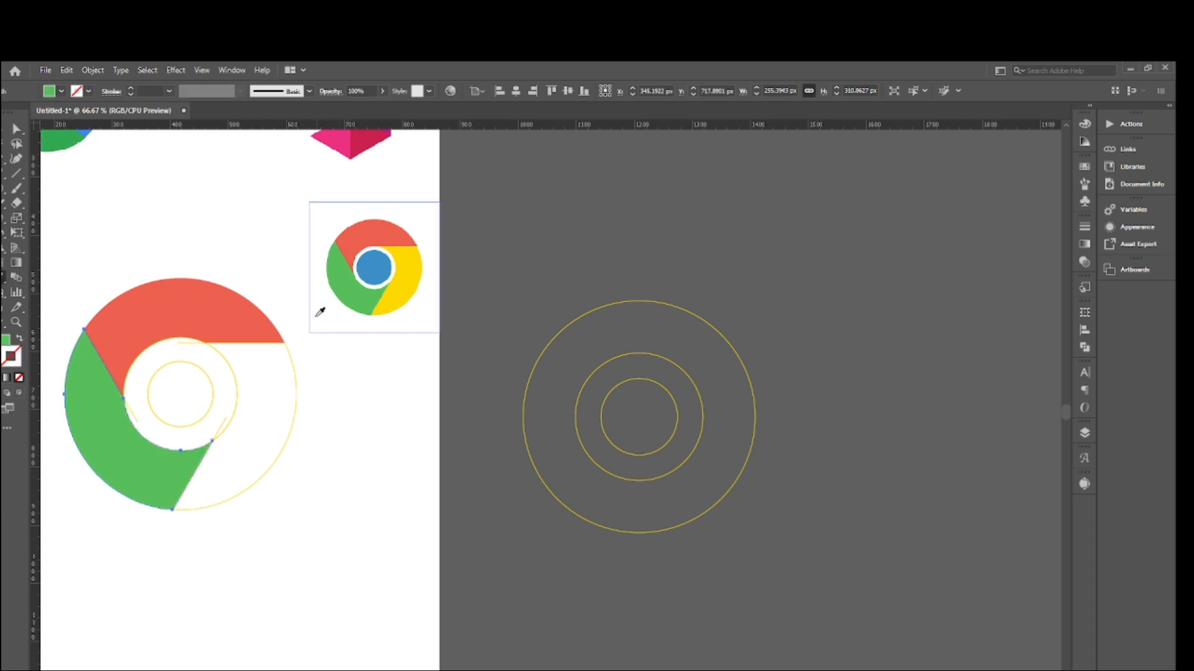
{"action": "key", "text": "v"}
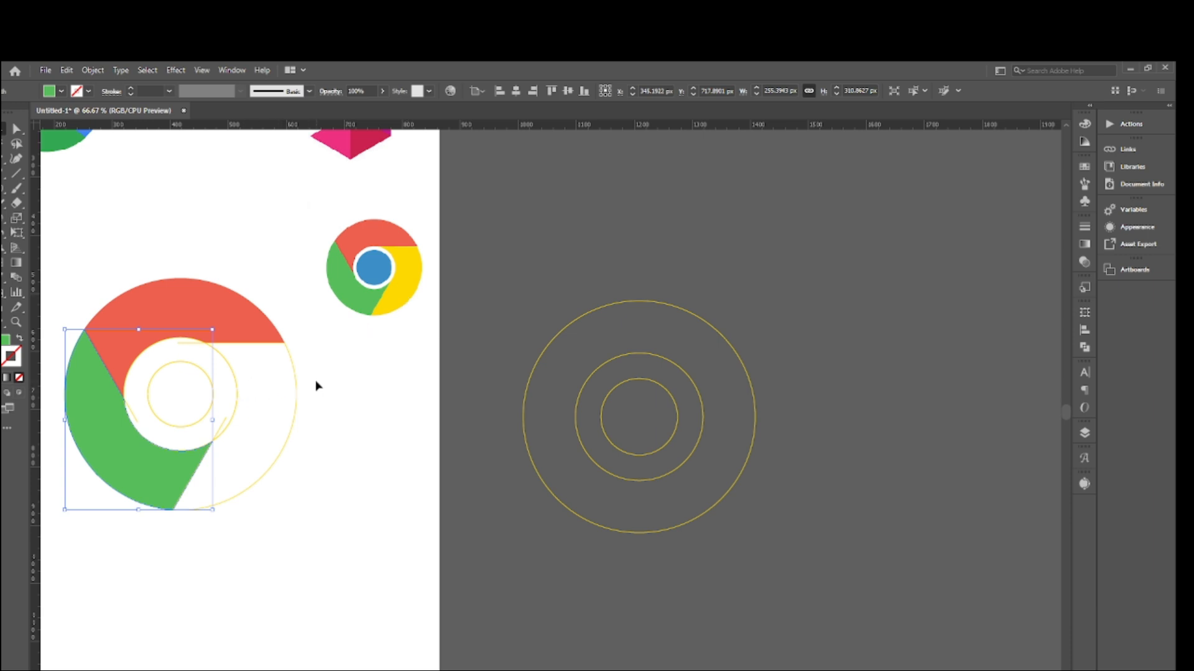
- Fill the right ring segment with the yellow sampled from the Chrome reference logo
{"action": "left_click", "coordinate": [264, 418]}
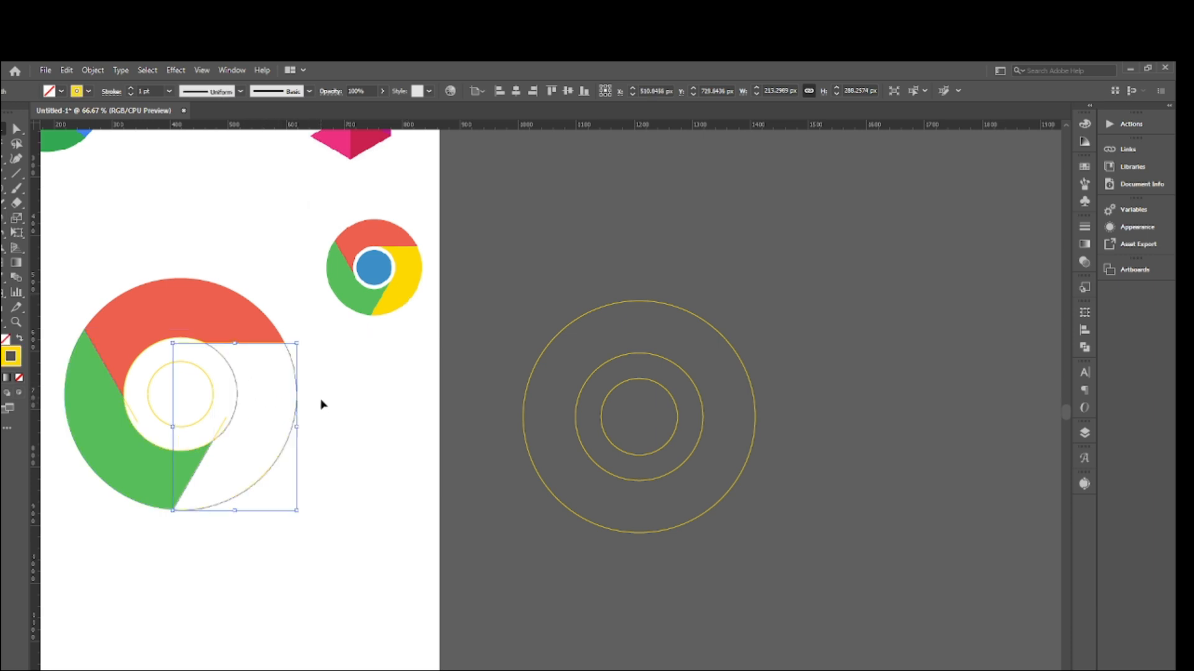
{"action": "key", "text": "i"}
{"action": "left_click", "coordinate": [414, 273]}
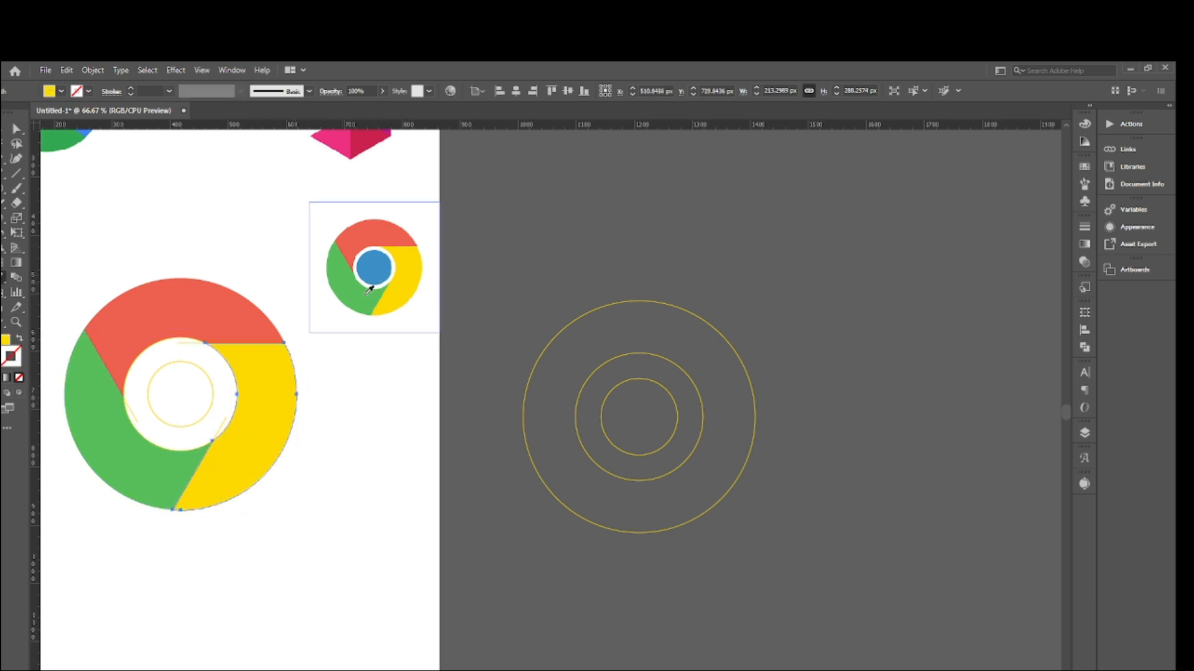
{"action": "key", "text": "v"}
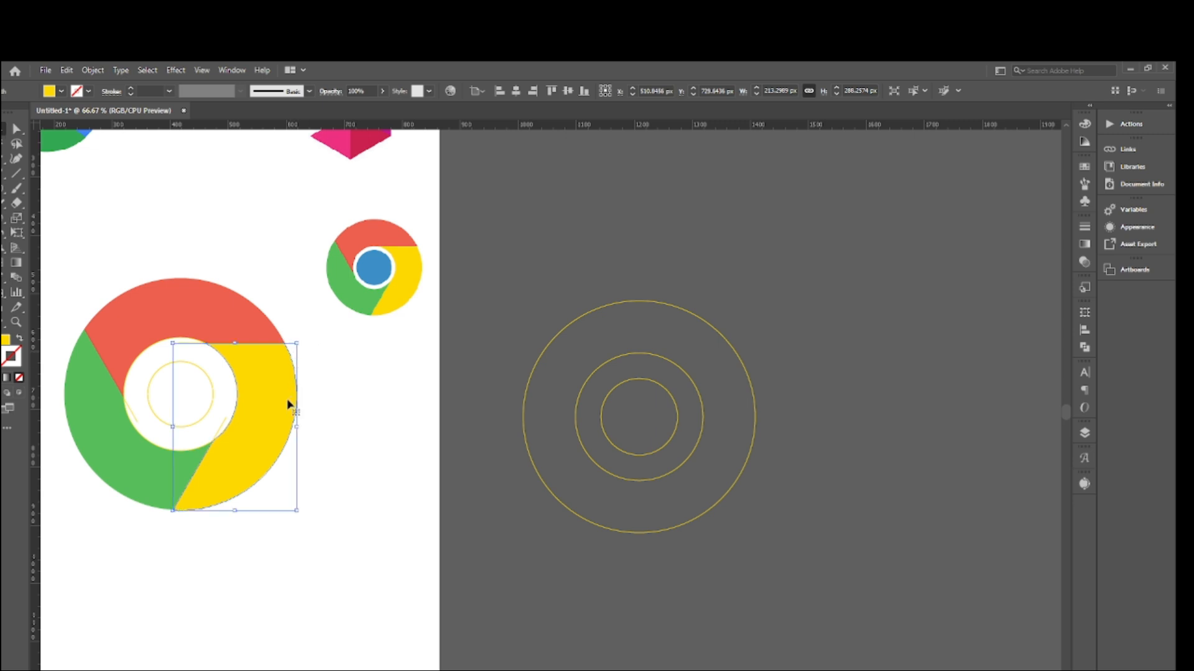
- Fill the innermost circle of the large Chrome logo with the blue sampled from the reference, and deselect it
{"action": "left_click", "coordinate": [210, 383]}
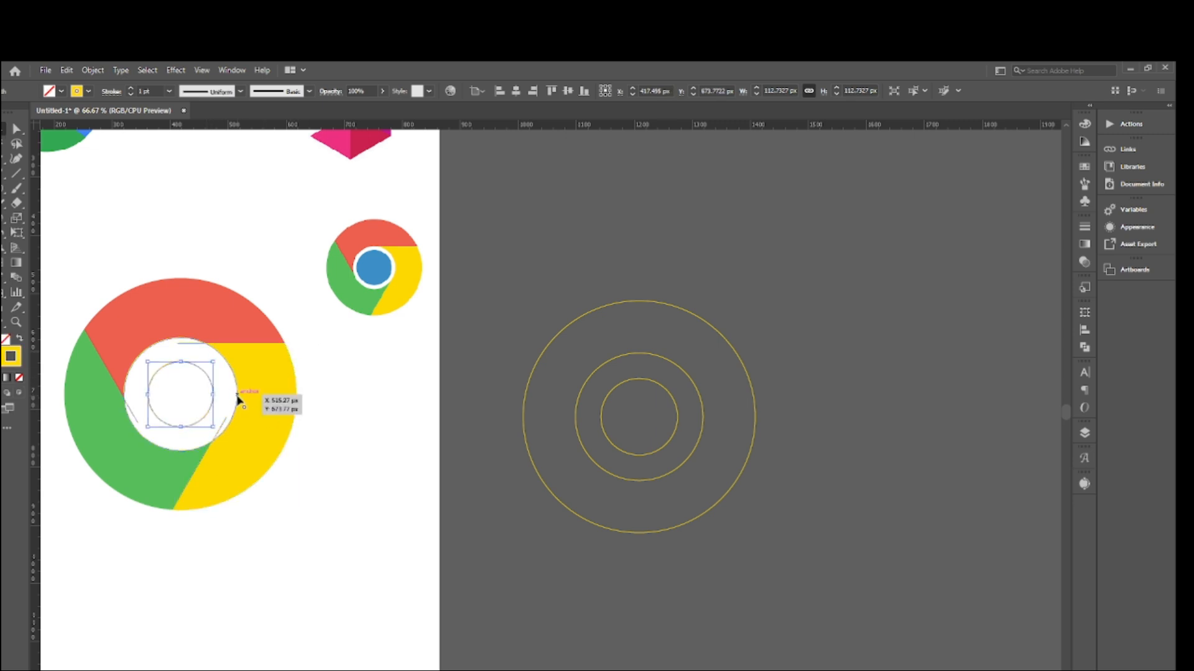
{"action": "key", "text": "i"}
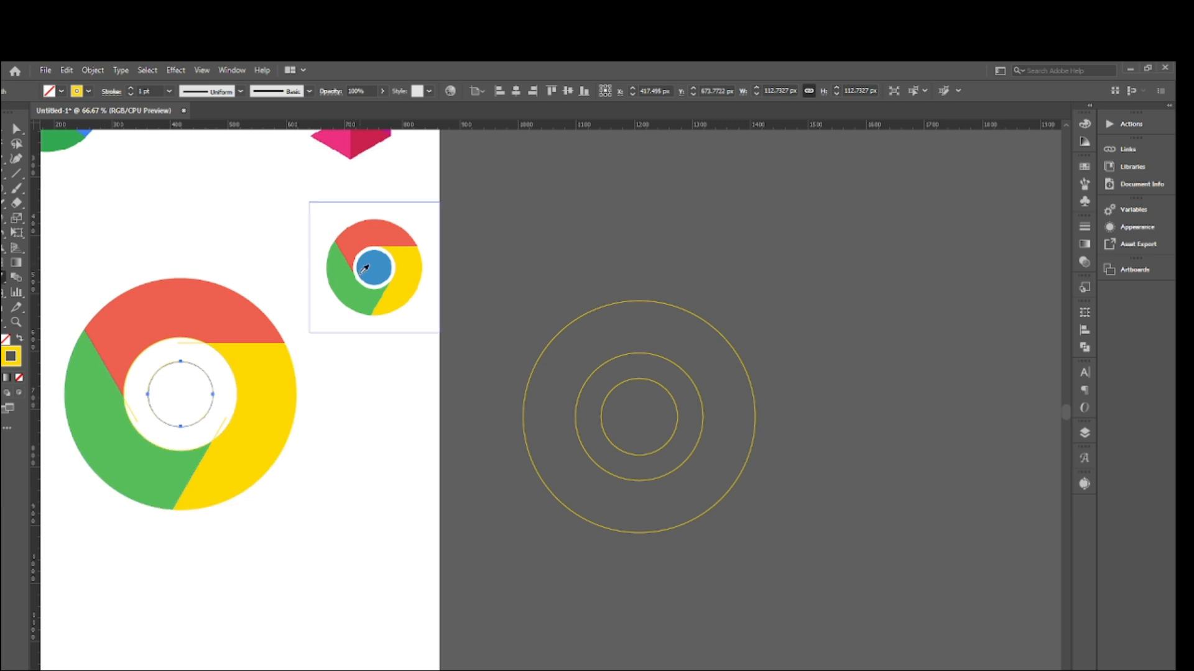
{"action": "left_click", "coordinate": [381, 268]}
{"action": "key", "text": "v"}
{"action": "left_click", "coordinate": [112, 208]}
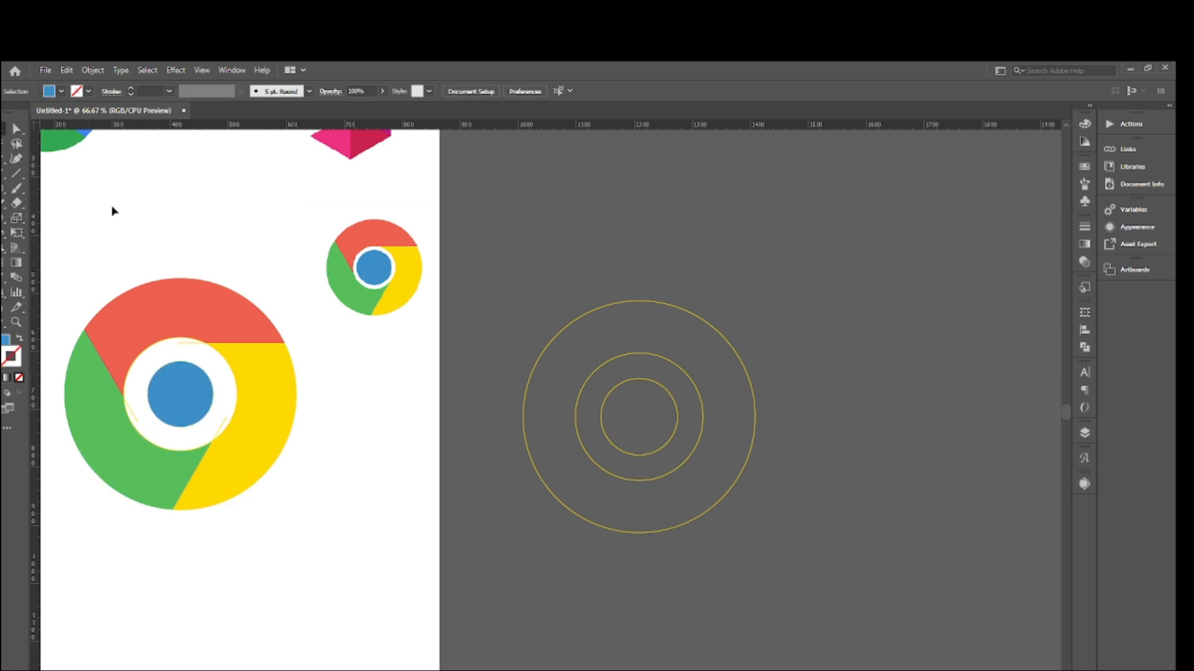
- Remove the leftover line ends and ring outline around the blue circle with the Shape Builder tool, leaving the logo deselected
{"action": "left_click_drag", "start_coordinate": [95, 244], "coordinate": [348, 573]}
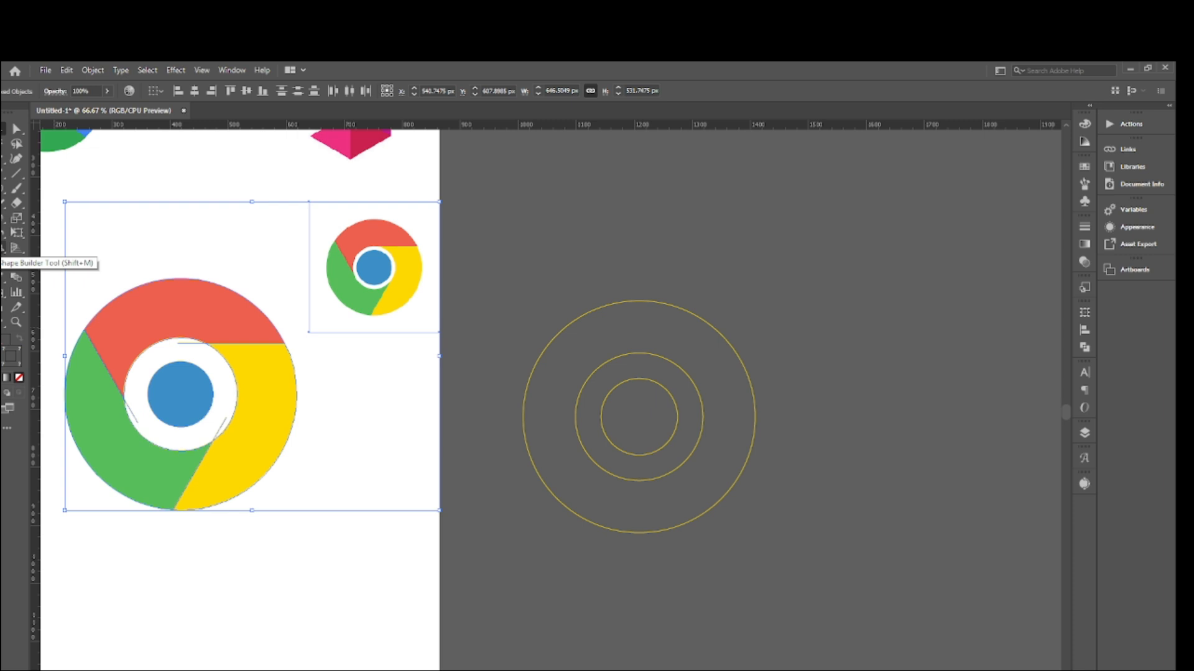
{"action": "left_click", "coordinate": [10, 263]}
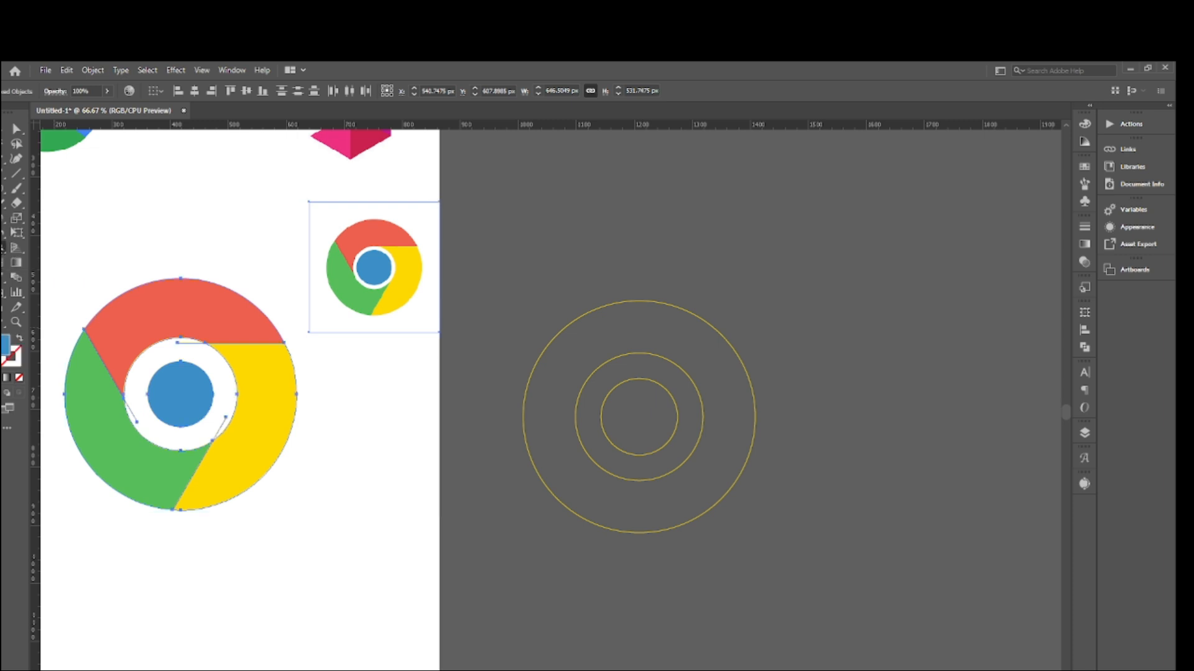
{"action": "left_click", "coordinate": [135, 414], "text": "alt"}
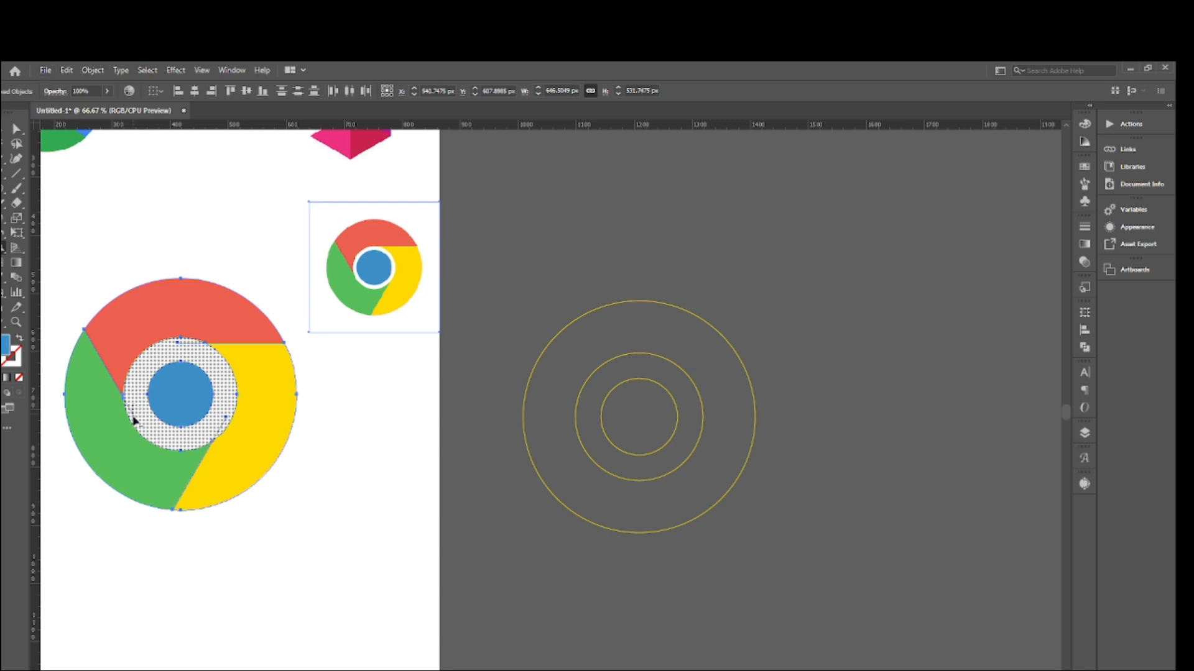
{"action": "left_click", "coordinate": [139, 426], "text": "alt"}
{"action": "key", "text": "v"}
{"action": "left_click", "coordinate": [126, 231]}
{"action": "left_click_drag", "start_coordinate": [99, 250], "coordinate": [189, 340]}
{"action": "left_click", "coordinate": [341, 393]}
- Delete the spare set of yellow concentric circles beside the artboard
{"action": "left_click", "coordinate": [339, 261]}
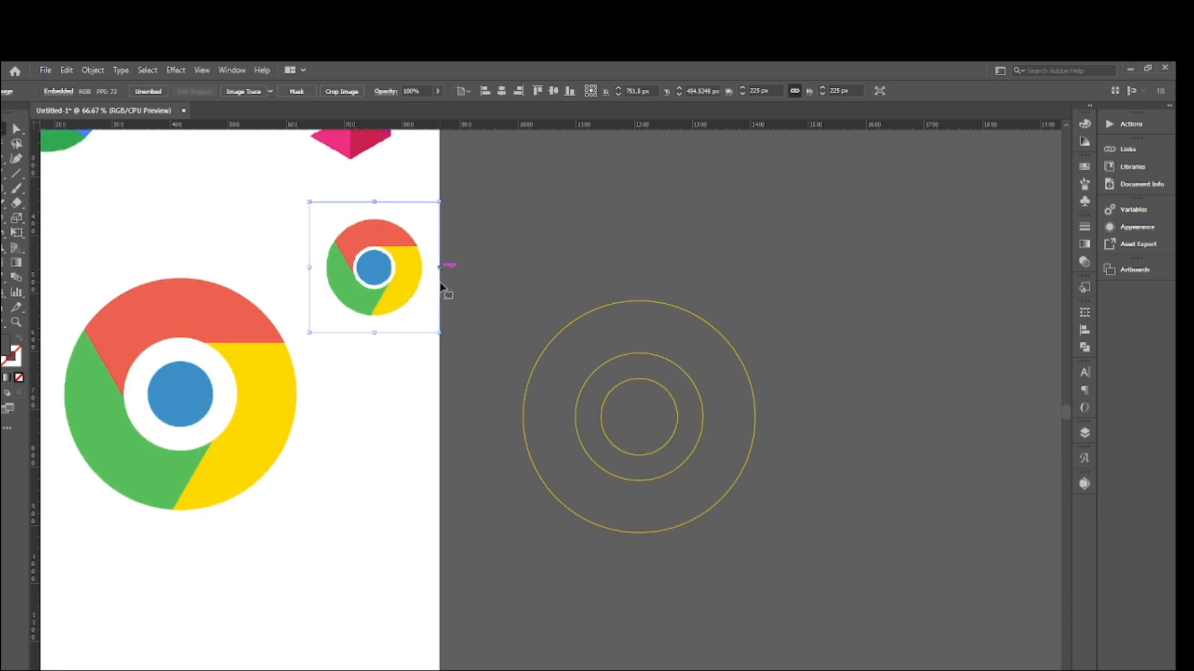
{"action": "scroll", "coordinate": [449, 296], "scroll_direction": "down", "scroll_amount": 1}
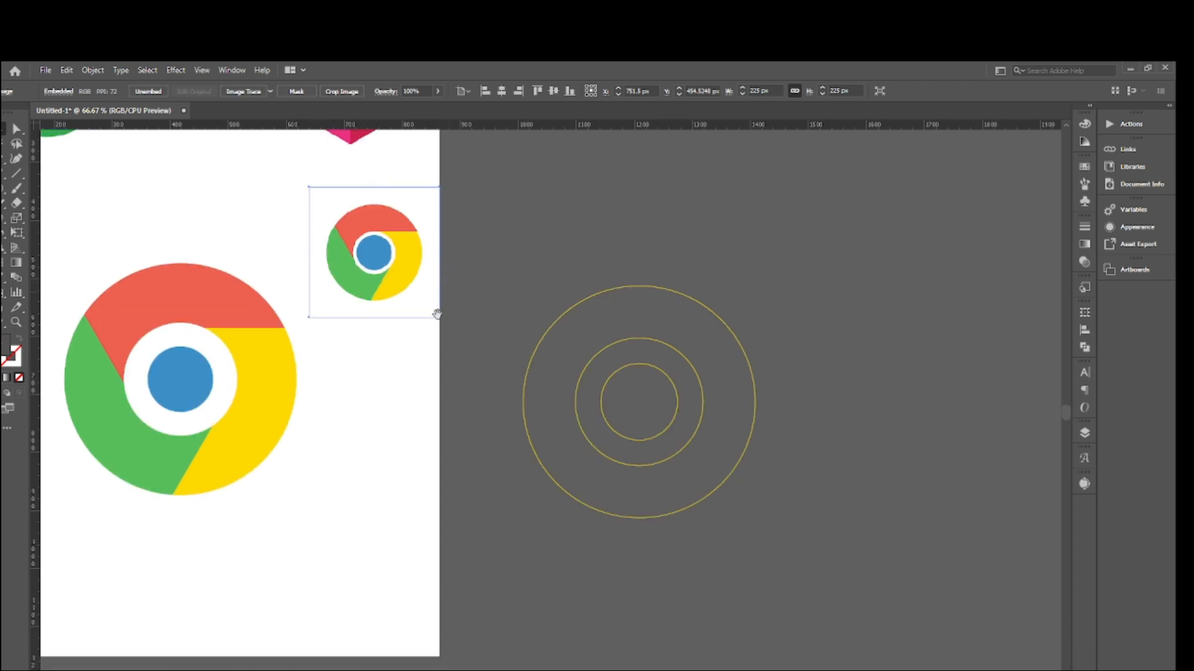
{"action": "left_click_drag", "start_coordinate": [391, 432], "coordinate": [657, 439]}
{"action": "scroll", "coordinate": [786, 302], "scroll_direction": "up", "scroll_amount": 2}
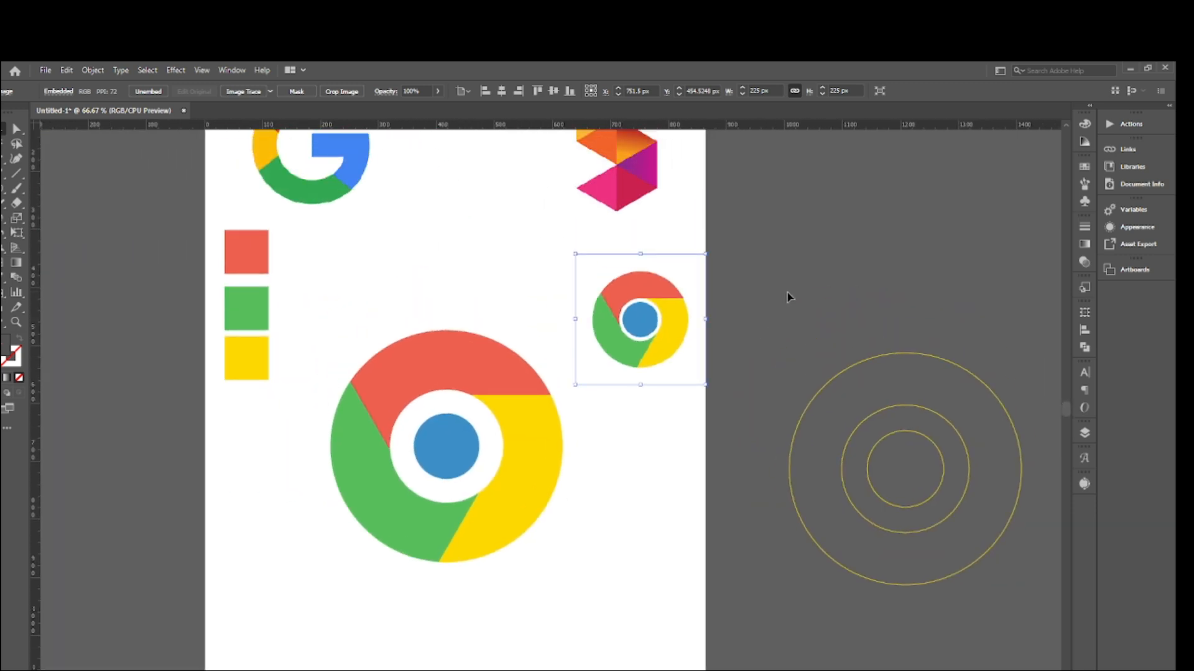
{"action": "scroll", "coordinate": [789, 296], "scroll_direction": "down", "scroll_amount": 1}
{"action": "left_click_drag", "start_coordinate": [790, 286], "coordinate": [913, 551]}
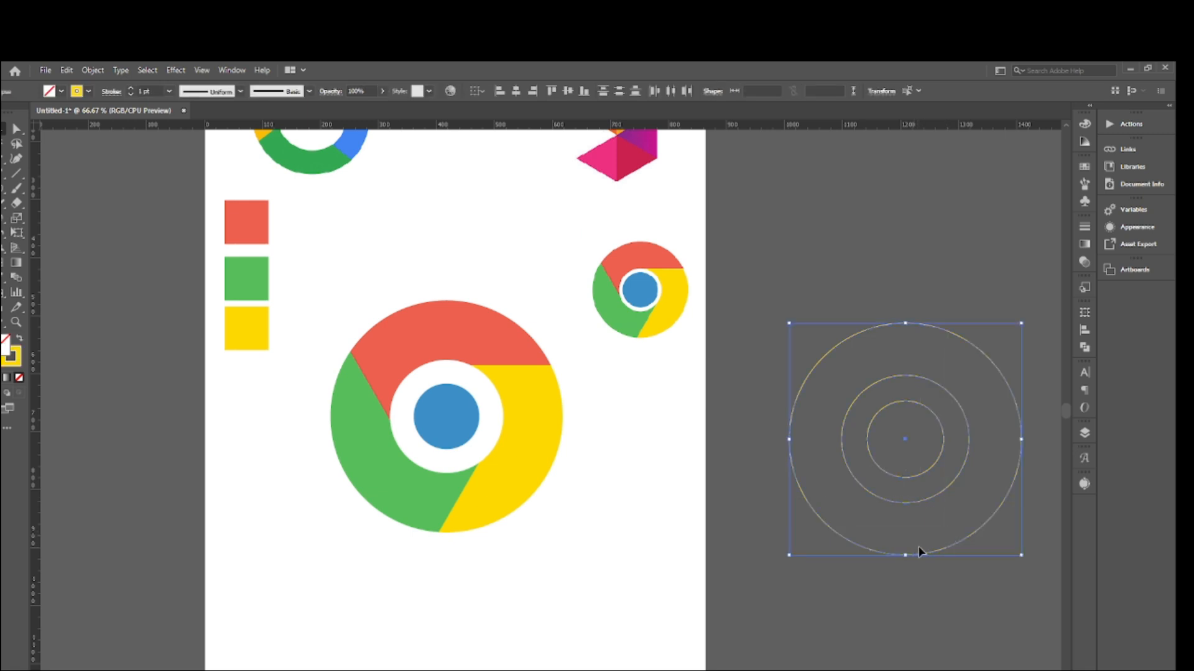
{"action": "key", "text": "Delete"}
{"action": "scroll", "coordinate": [585, 626], "scroll_direction": "up", "scroll_amount": 3}
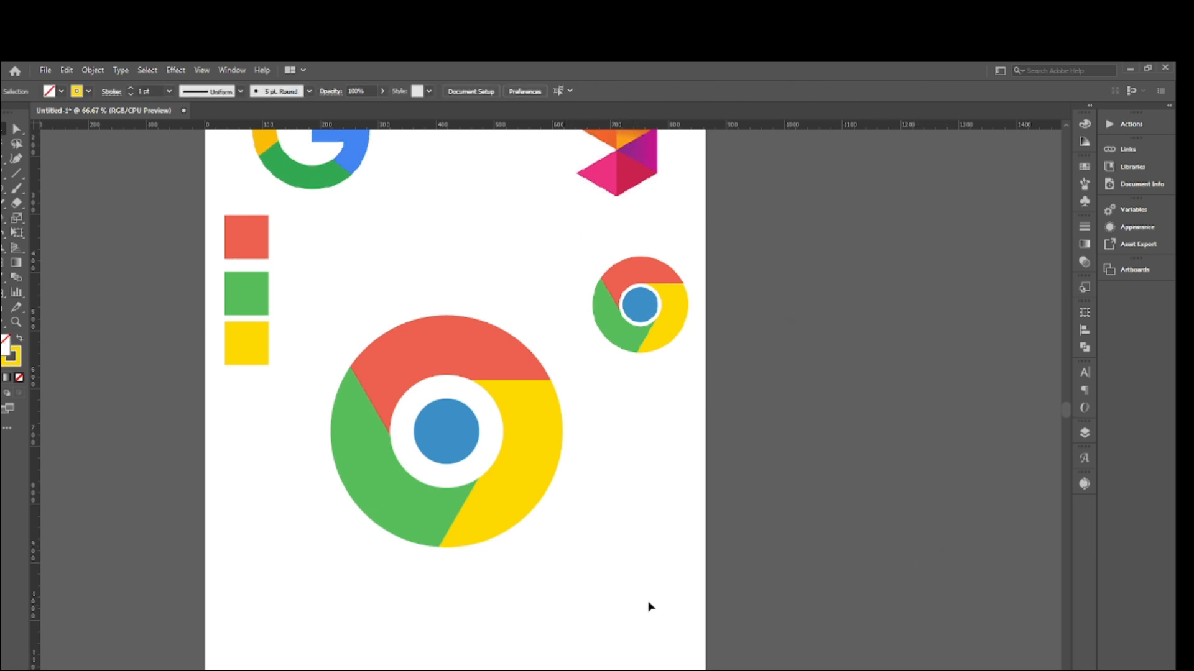
- Move the Chrome reference logo back up between the Google G and the faceted triangle logo, and deselect it
{"action": "left_click_drag", "start_coordinate": [659, 317], "coordinate": [489, 172]}
{"action": "scroll", "coordinate": [740, 309], "scroll_direction": "up", "scroll_amount": 4}
{"action": "scroll", "coordinate": [755, 317], "scroll_direction": "down", "scroll_amount": 4}
{"action": "left_click", "coordinate": [746, 319]}
{"action": "scroll", "coordinate": [741, 326], "scroll_direction": "up", "scroll_amount": 1}
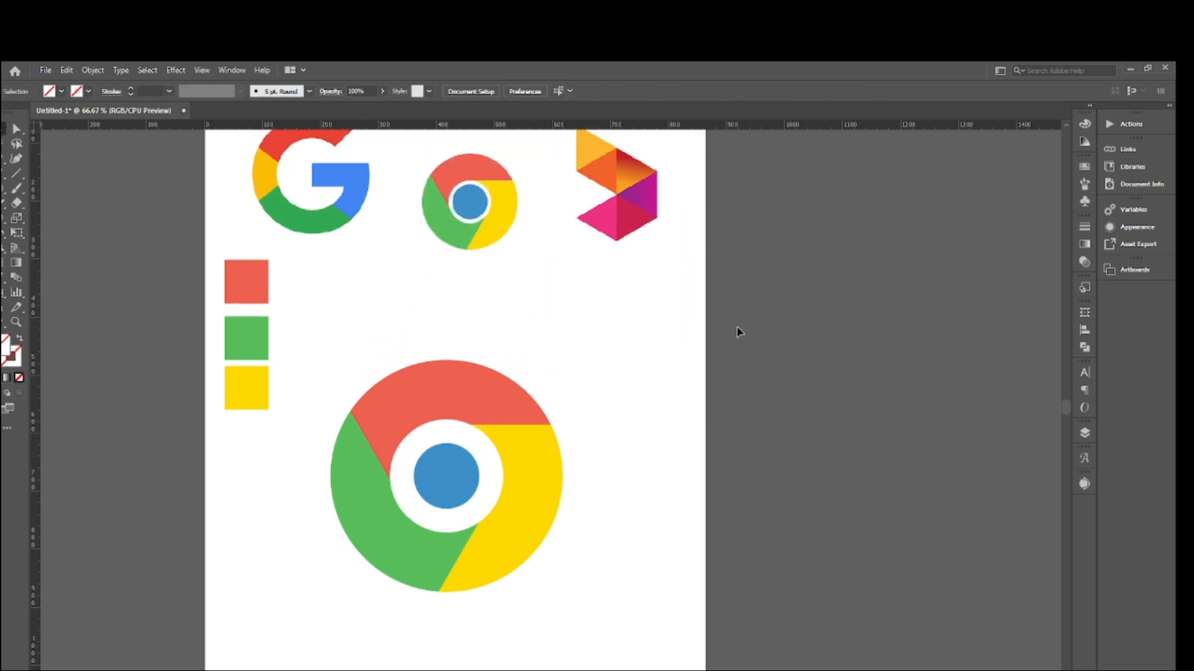
{"action": "scroll", "coordinate": [533, 392], "scroll_direction": "down", "scroll_amount": 1}
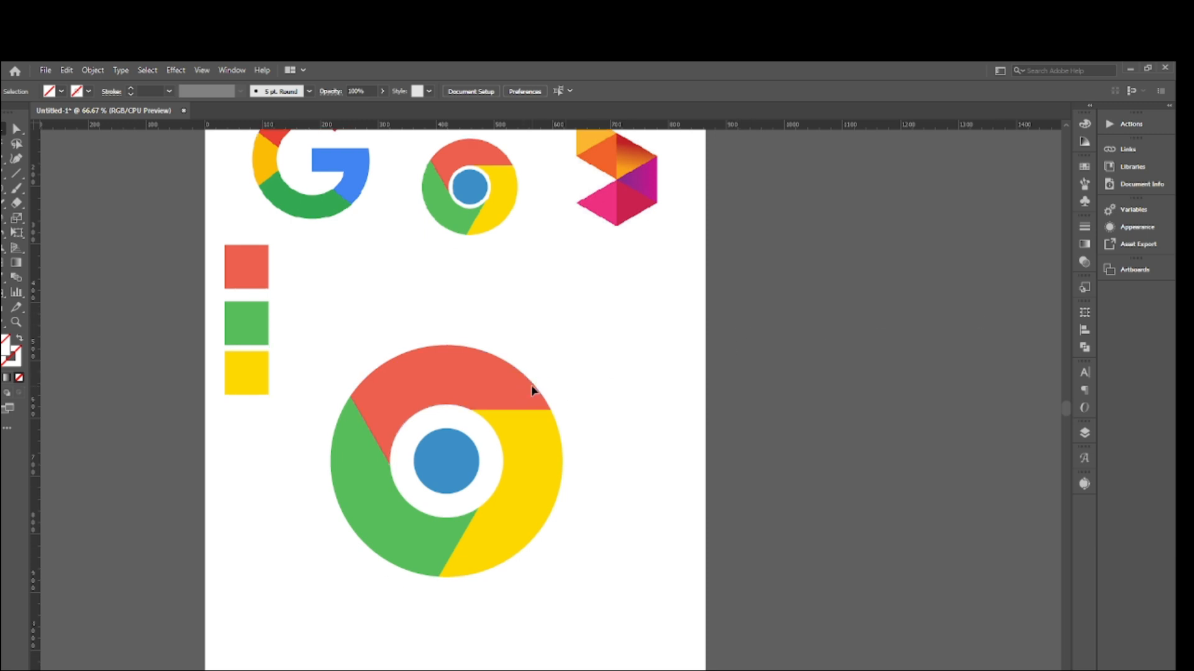
- Delete the red, green and yellow colour sample squares from the artboard
{"action": "scroll", "coordinate": [529, 395], "scroll_direction": "up", "scroll_amount": 1}
{"action": "left_click_drag", "start_coordinate": [208, 242], "coordinate": [296, 486]}
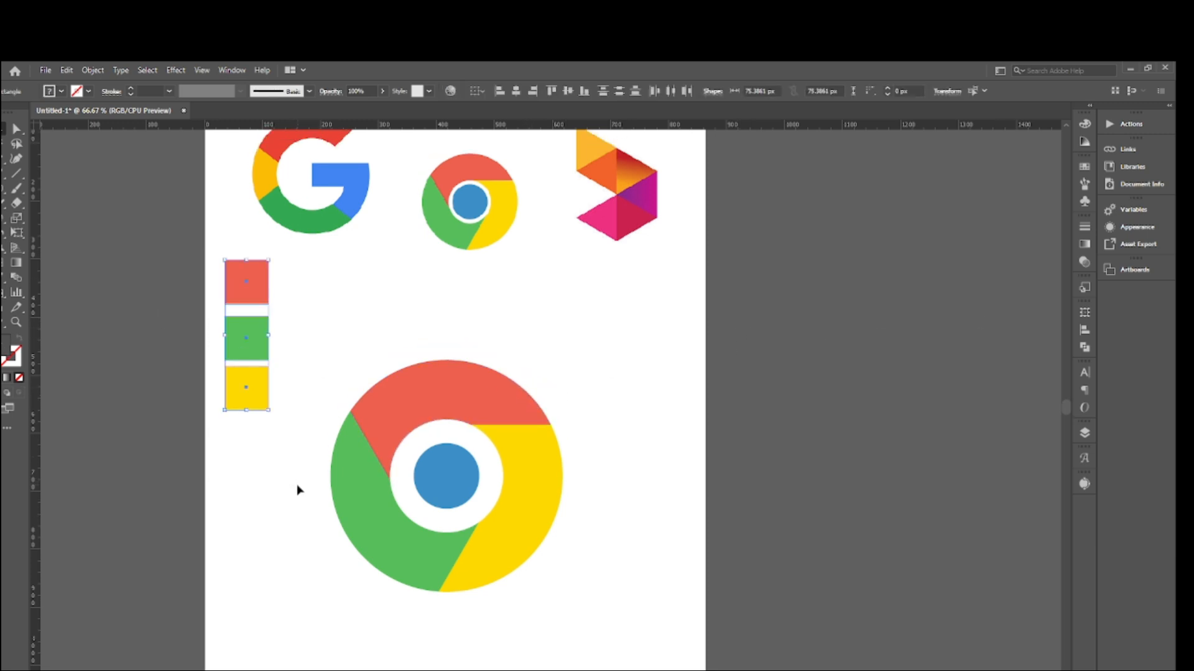
{"action": "key", "text": "Delete"}
{"action": "scroll", "coordinate": [437, 476], "scroll_direction": "down", "scroll_amount": 3}
{"action": "scroll", "coordinate": [429, 470], "scroll_direction": "up", "scroll_amount": 1}
- Pull the red segment out of the large Chrome logo toward the Google G, undo the move and deselect it
{"action": "left_click_drag", "start_coordinate": [299, 381], "coordinate": [536, 567]}
{"action": "scroll", "coordinate": [523, 556], "scroll_direction": "up", "scroll_amount": 3}
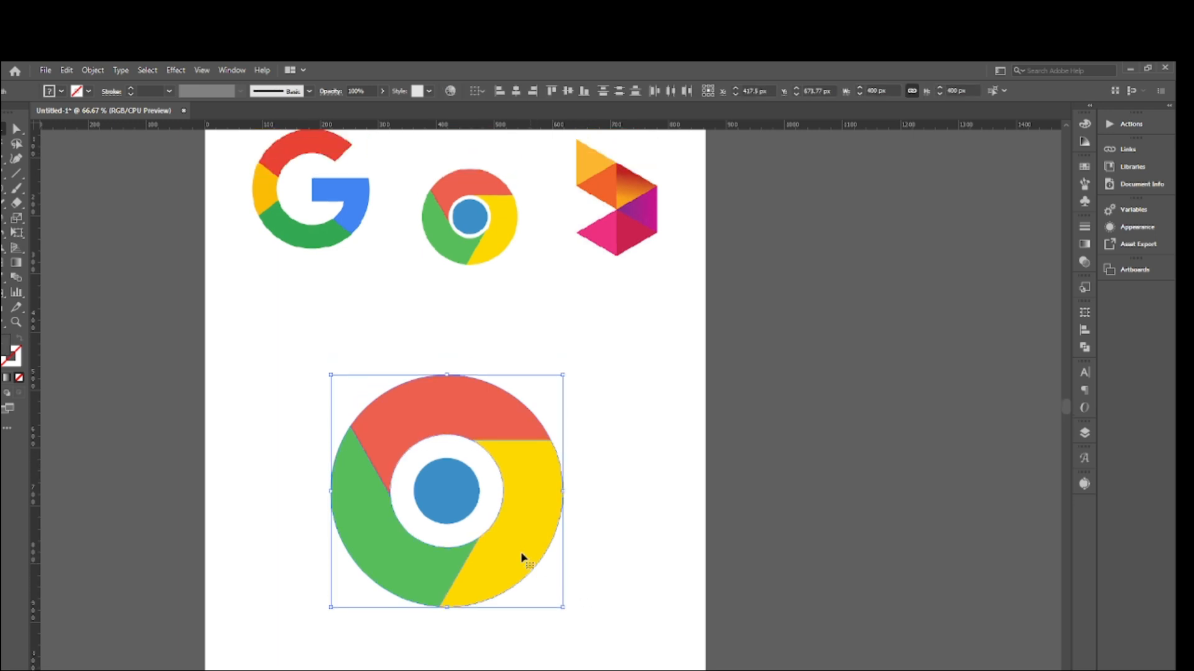
{"action": "key", "text": "a"}
{"action": "key", "text": "v"}
{"action": "left_click", "coordinate": [619, 485]}
{"action": "left_click", "coordinate": [460, 429]}
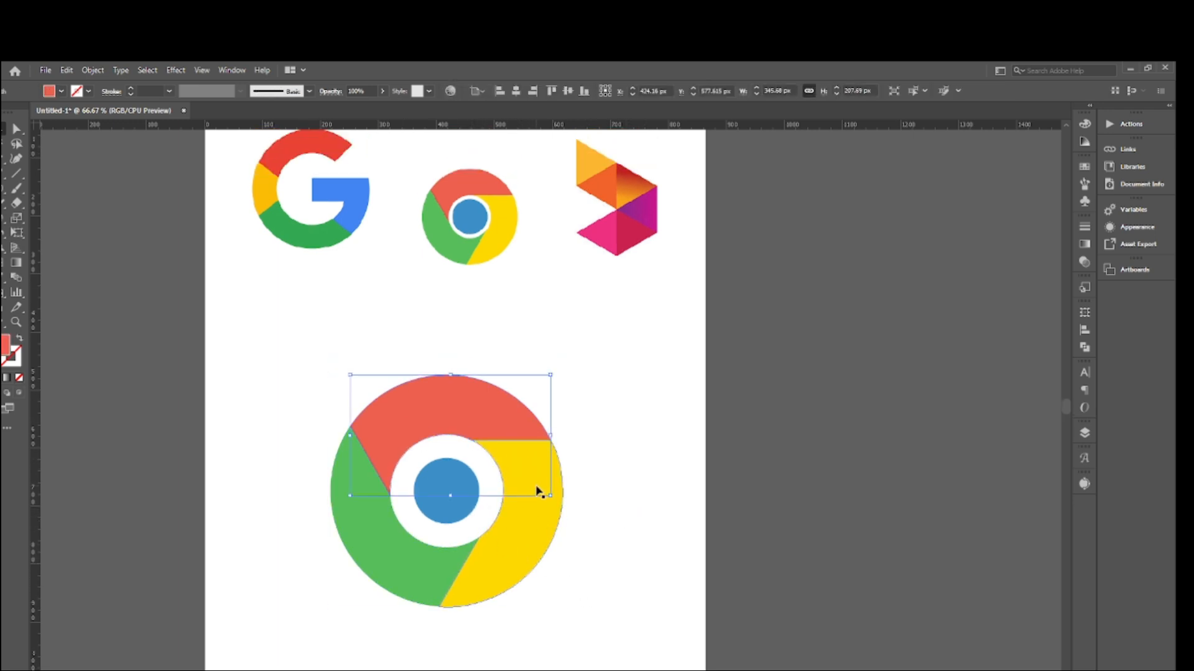
{"action": "left_click_drag", "start_coordinate": [463, 416], "coordinate": [253, 204]}
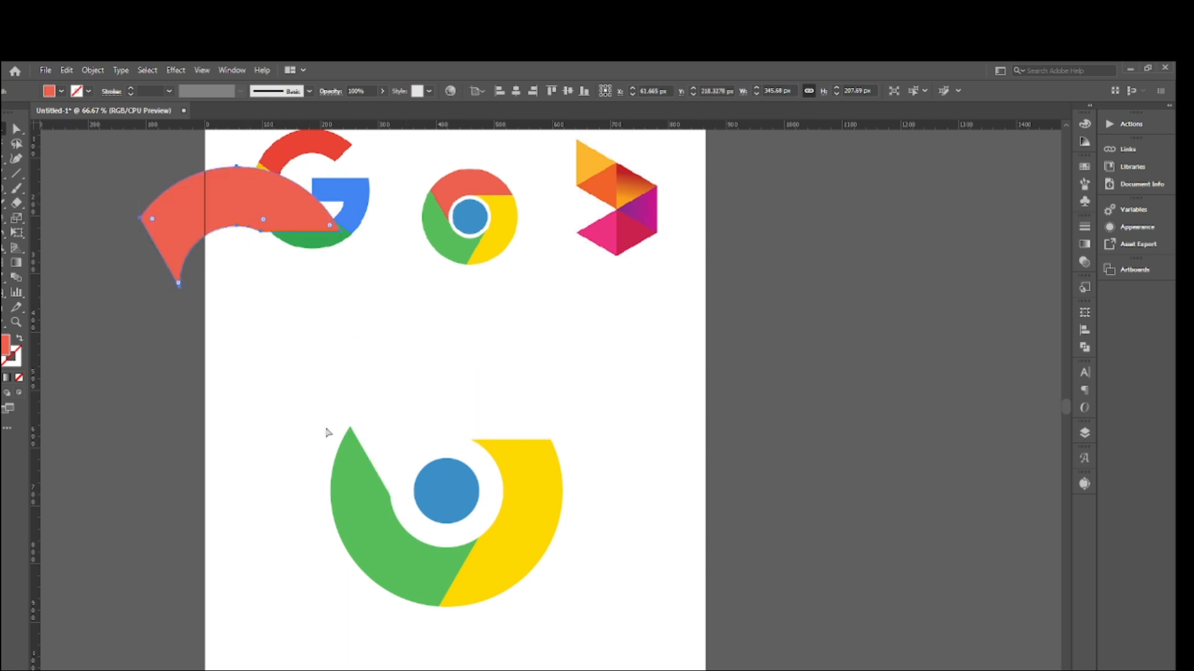
{"action": "key", "text": "ctrl+z"}
{"action": "left_click", "coordinate": [603, 421]}
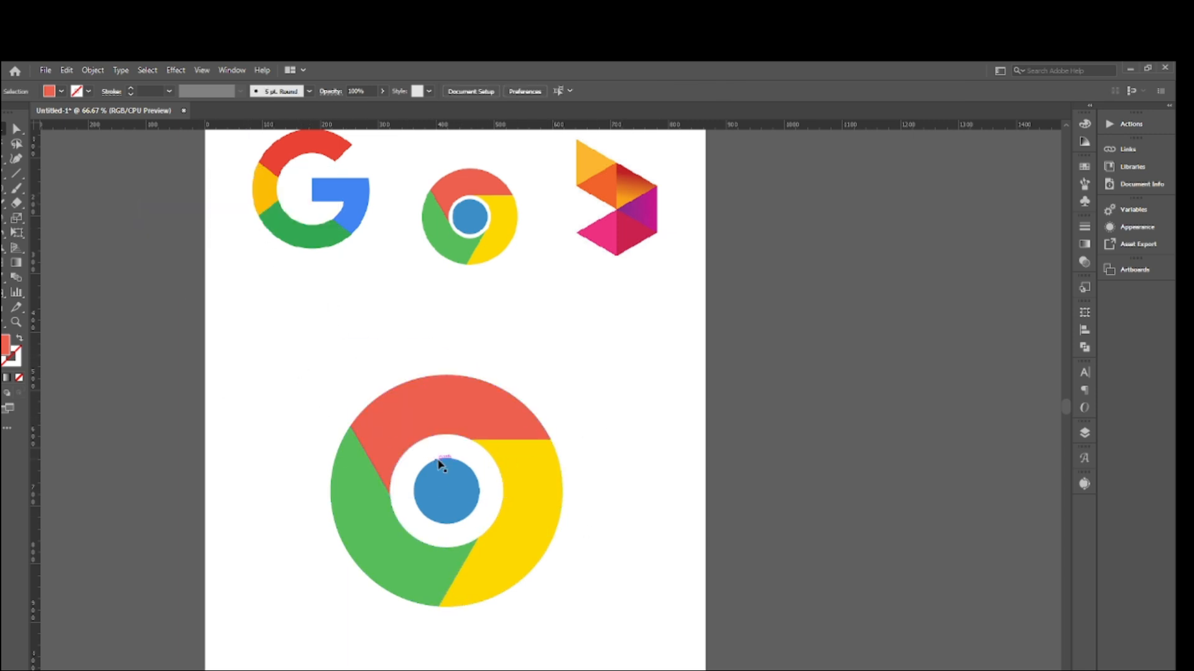
- Examine the Chrome logo's construction paths in Outline view and return to the colour preview
{"action": "key", "text": "ctrl+y"}
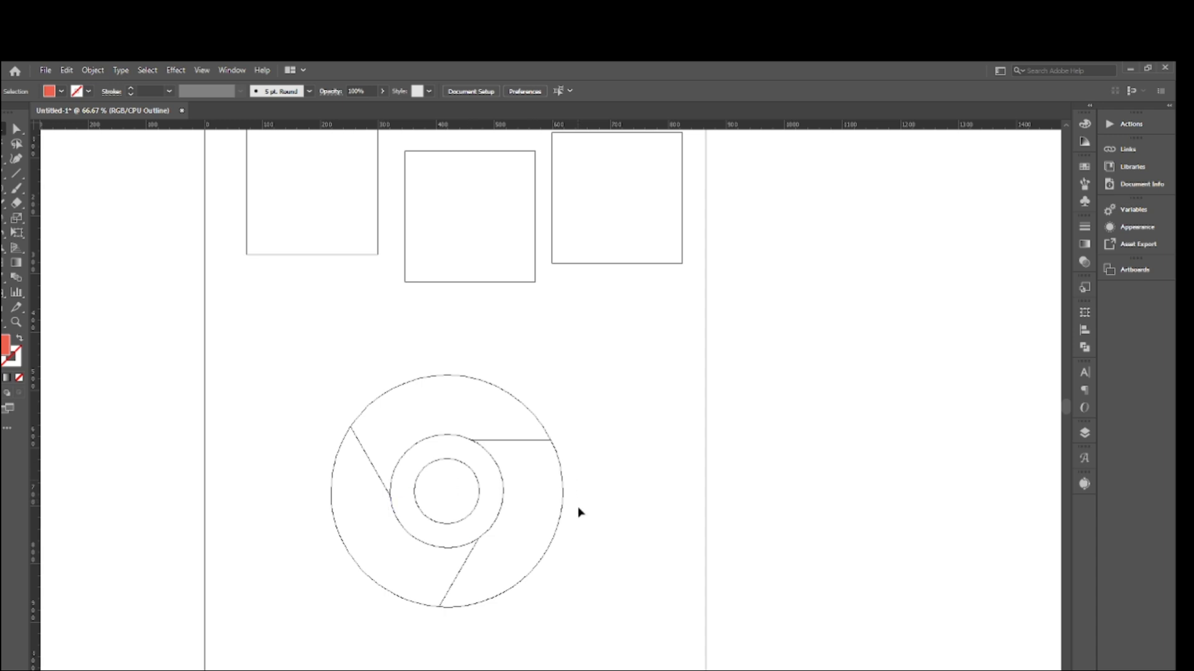
{"action": "scroll", "coordinate": [618, 496], "scroll_direction": "down", "scroll_amount": 1}
{"action": "scroll", "coordinate": [621, 498], "scroll_direction": "up", "scroll_amount": 1}
{"action": "key", "text": "ctrl+y"}
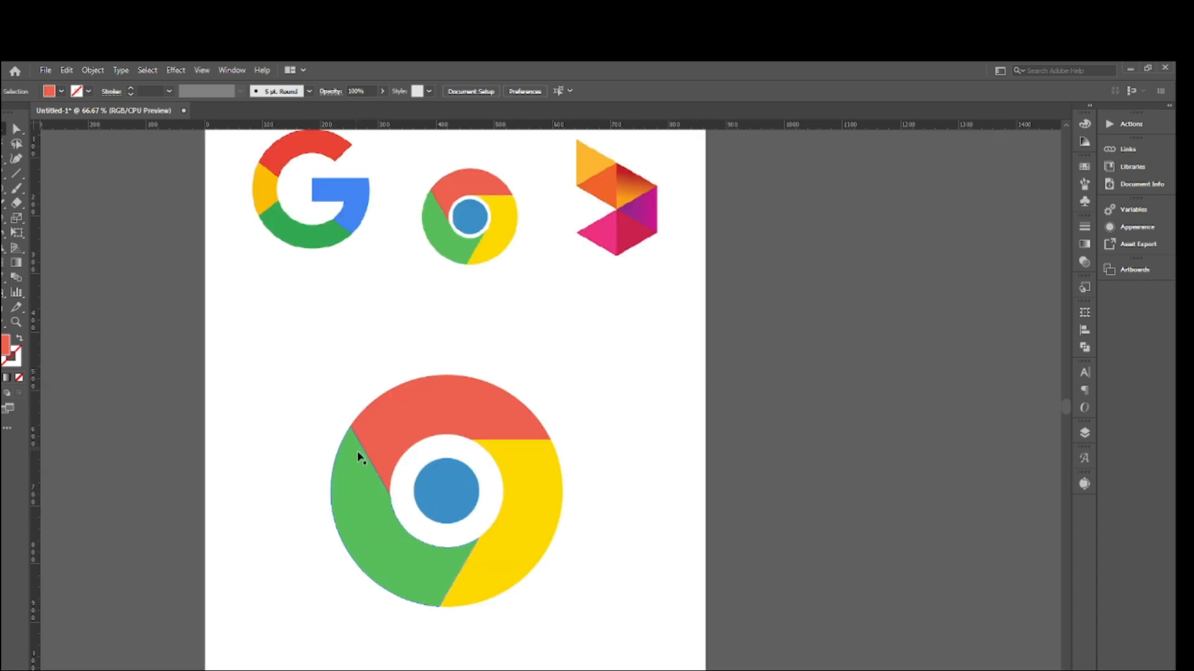
- Group the finished large Chrome logo, move it off the artboard to the right of the reference logos, and deselect it
{"action": "left_click_drag", "start_coordinate": [327, 366], "coordinate": [574, 624]}
{"action": "left_click_drag", "start_coordinate": [529, 510], "coordinate": [845, 377]}
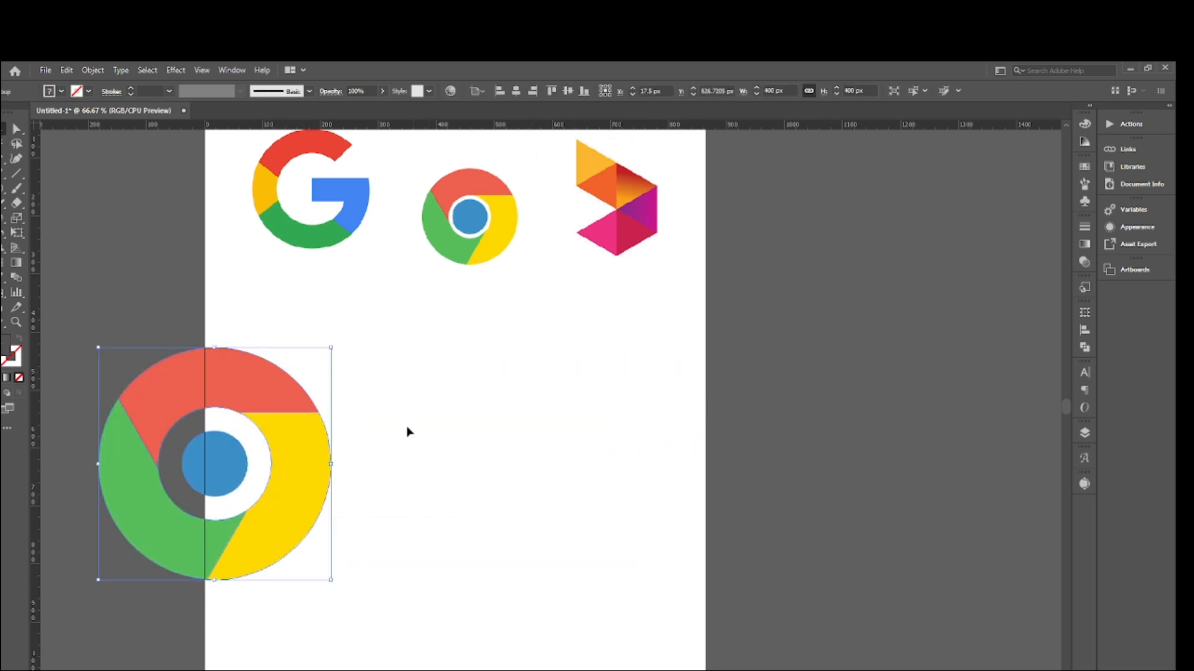
{"action": "left_click_drag", "start_coordinate": [312, 453], "coordinate": [985, 266]}
{"action": "left_click", "coordinate": [978, 444]}
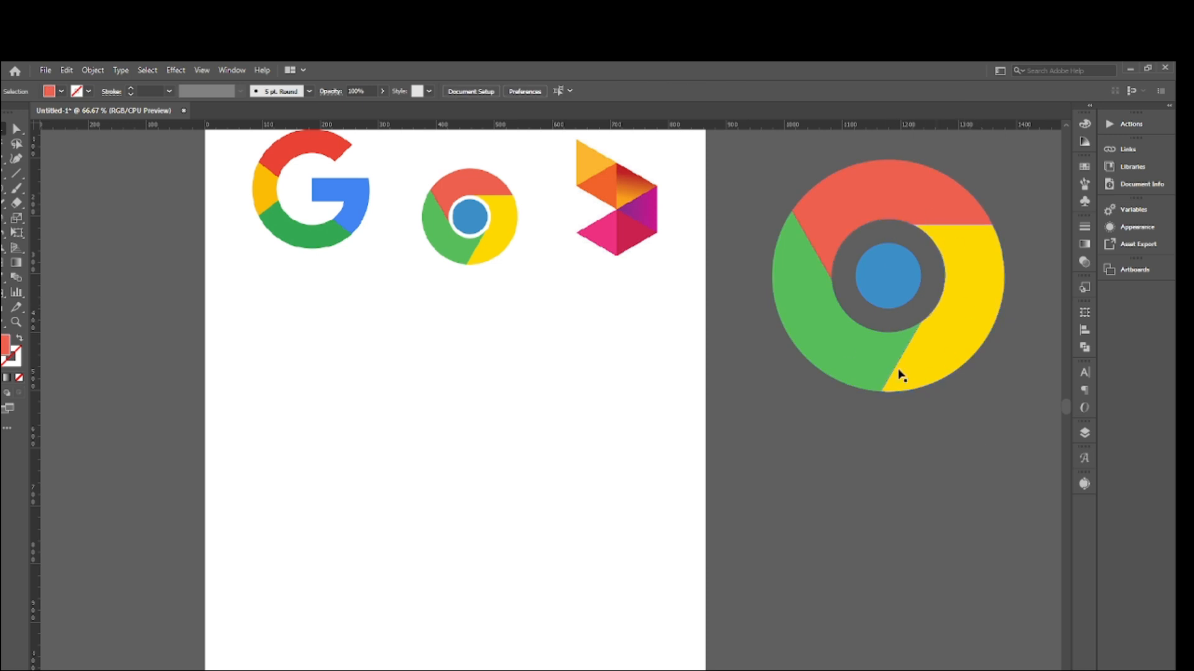
- Shift the faceted triangle reference logo slightly up and to the right on the artboard
{"action": "scroll", "coordinate": [852, 468], "scroll_direction": "up", "scroll_amount": 1}
{"action": "scroll", "coordinate": [808, 479], "scroll_direction": "up", "scroll_amount": 1}
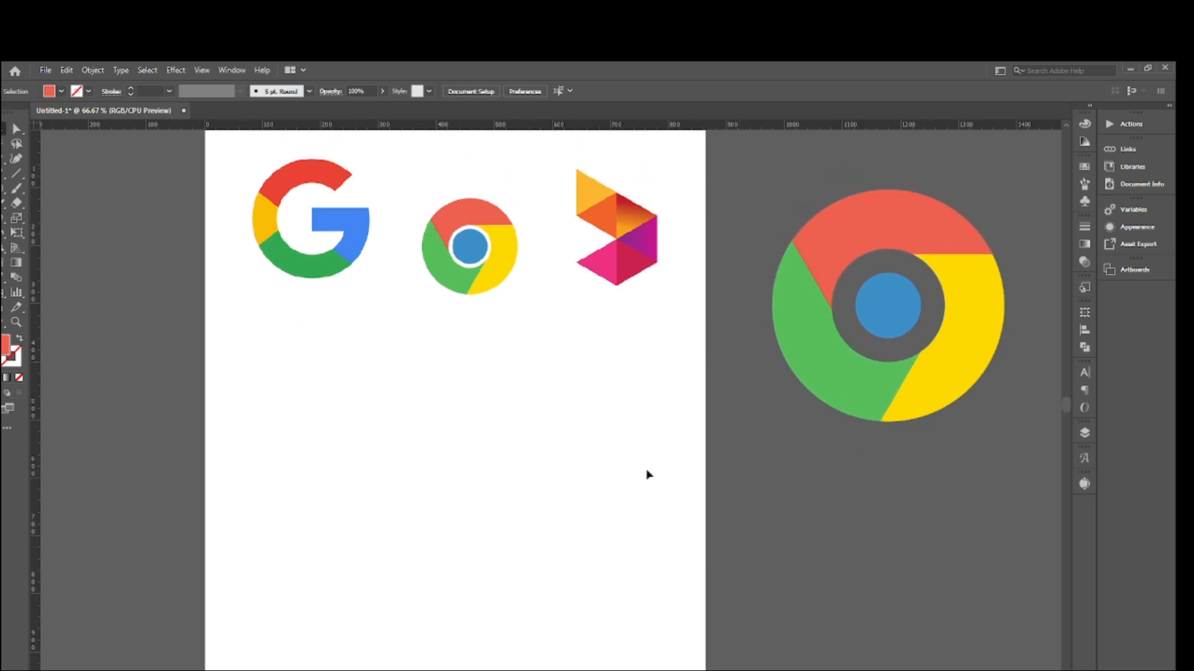
{"action": "scroll", "coordinate": [475, 371], "scroll_direction": "up", "scroll_amount": 4}
{"action": "scroll", "coordinate": [437, 346], "scroll_direction": "down", "scroll_amount": 4}
{"action": "scroll", "coordinate": [417, 400], "scroll_direction": "up", "scroll_amount": 3}
{"action": "left_click", "coordinate": [560, 324]}
{"action": "left_click_drag", "start_coordinate": [600, 274], "coordinate": [643, 245]}
{"action": "left_click", "coordinate": [676, 370]}
{"action": "scroll", "coordinate": [677, 370], "scroll_direction": "down", "scroll_amount": 4}
{"action": "scroll", "coordinate": [677, 370], "scroll_direction": "up", "scroll_amount": 1}
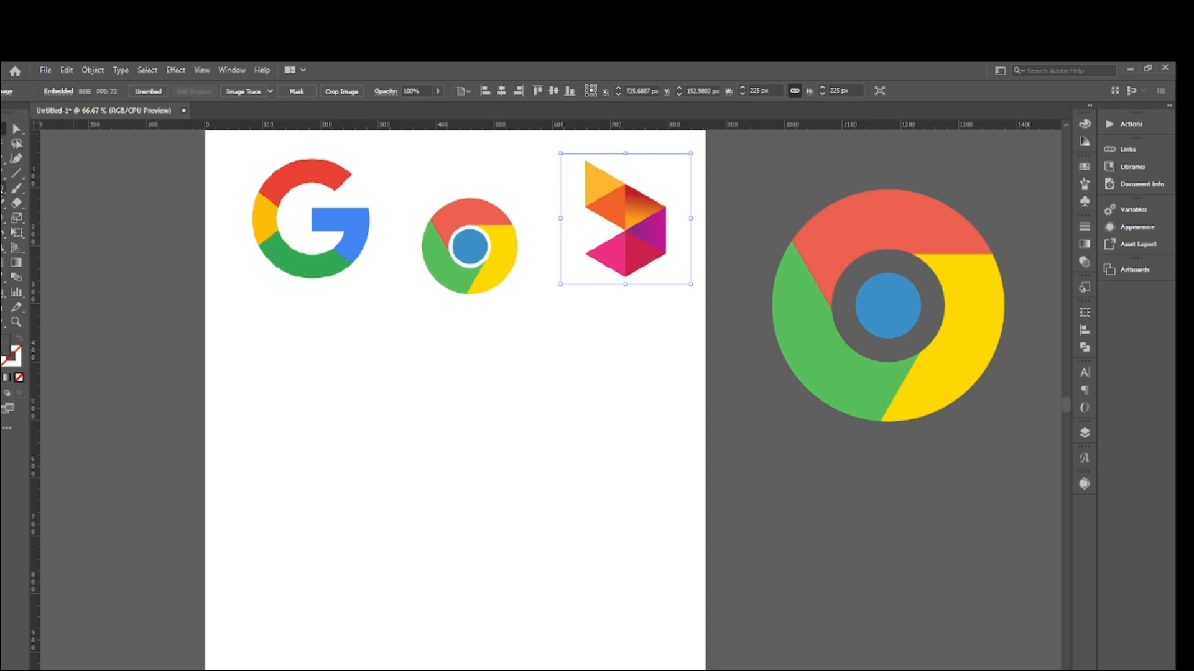
- Draw a hexagon about 545 by 472 px with the Polygon tool and centre it in the empty area below the reference logos
{"action": "left_click", "coordinate": [3, 189]}
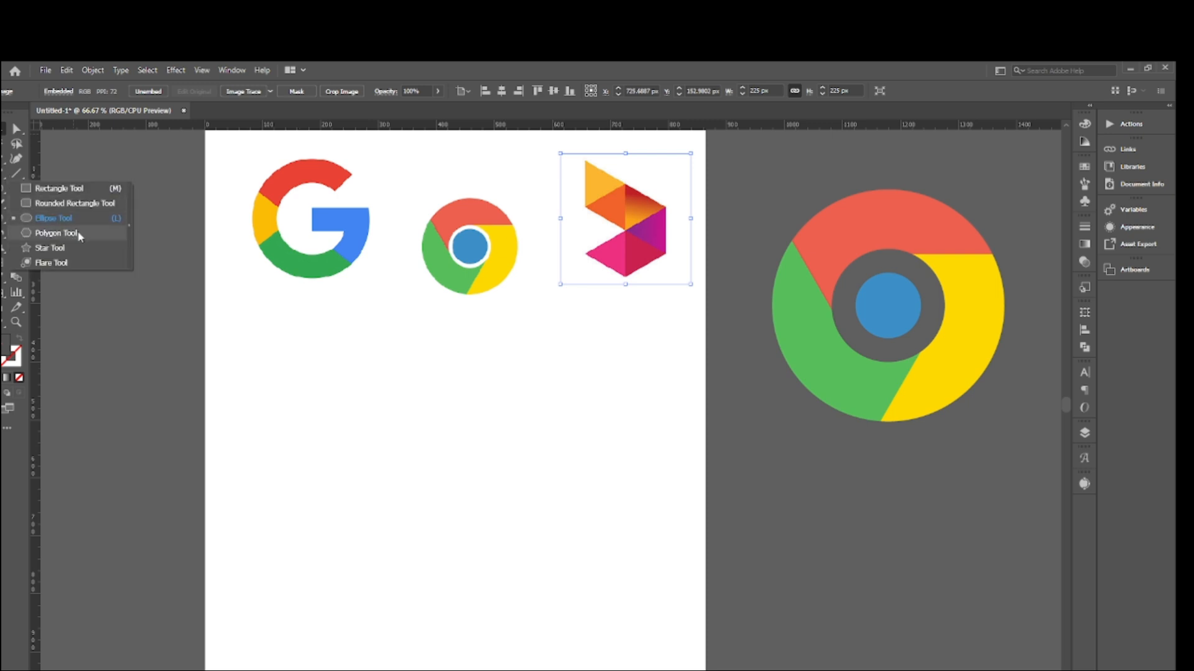
{"action": "left_click", "coordinate": [56, 233]}
{"action": "scroll", "coordinate": [384, 474], "scroll_direction": "down", "scroll_amount": 6}
{"action": "scroll", "coordinate": [572, 500], "scroll_direction": "up", "scroll_amount": 3}
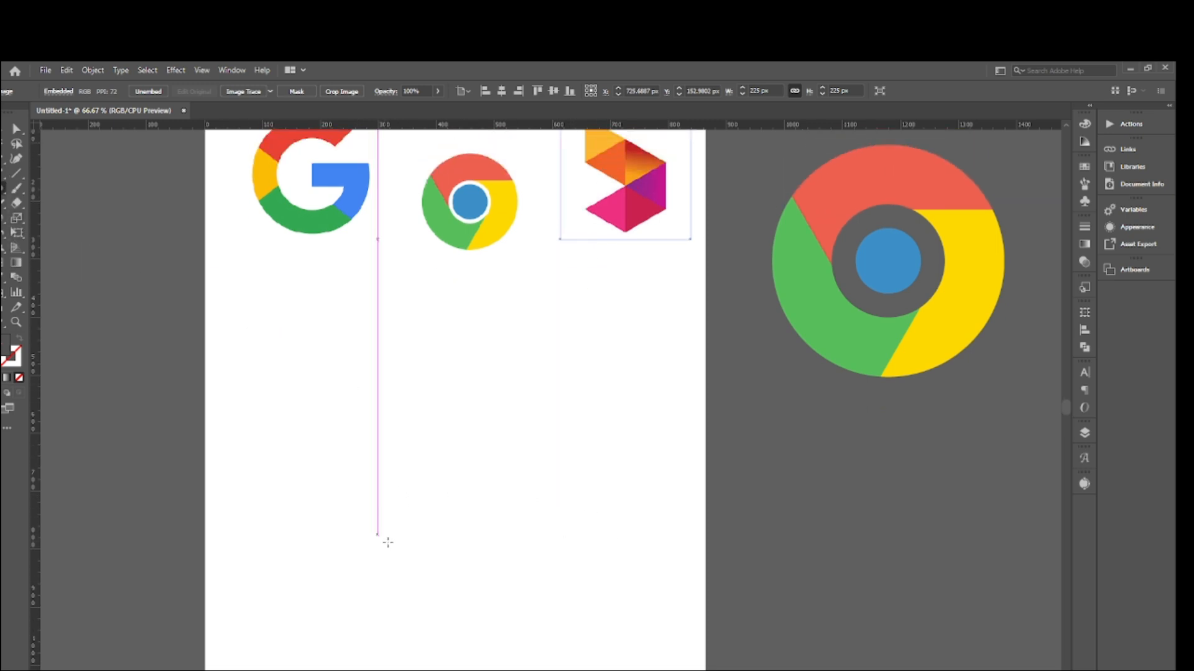
{"action": "left_click_drag", "start_coordinate": [409, 443], "coordinate": [514, 560]}
{"action": "scroll", "coordinate": [426, 481], "scroll_direction": "up", "scroll_amount": 1}
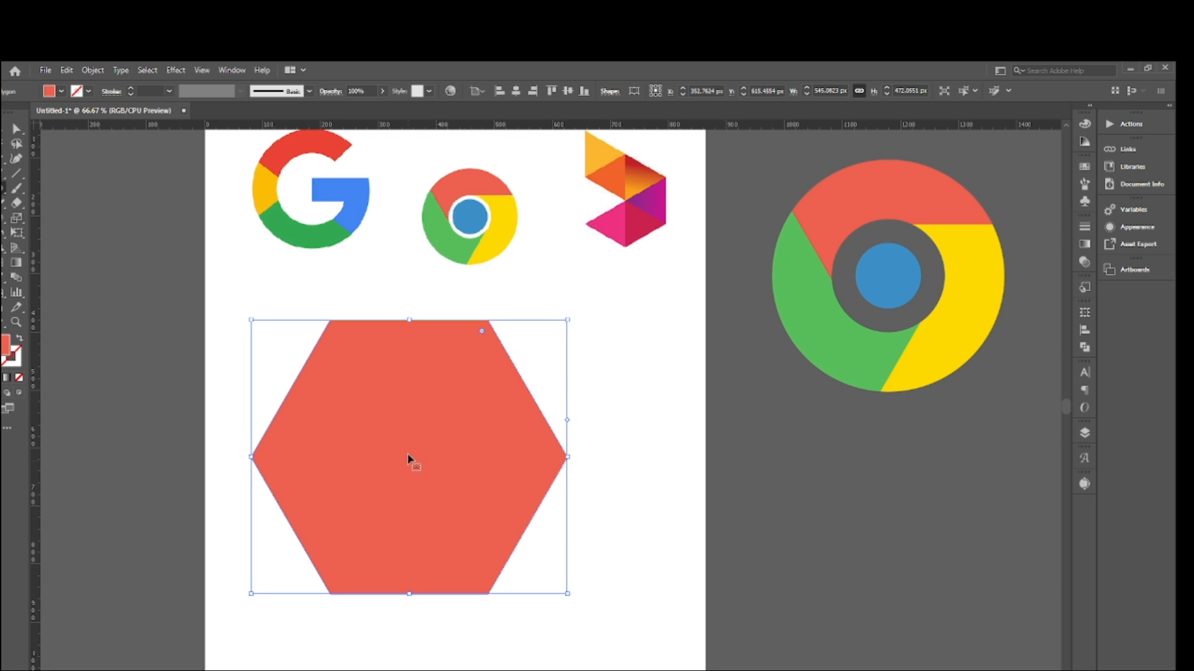
{"action": "left_click_drag", "start_coordinate": [409, 457], "coordinate": [448, 488]}
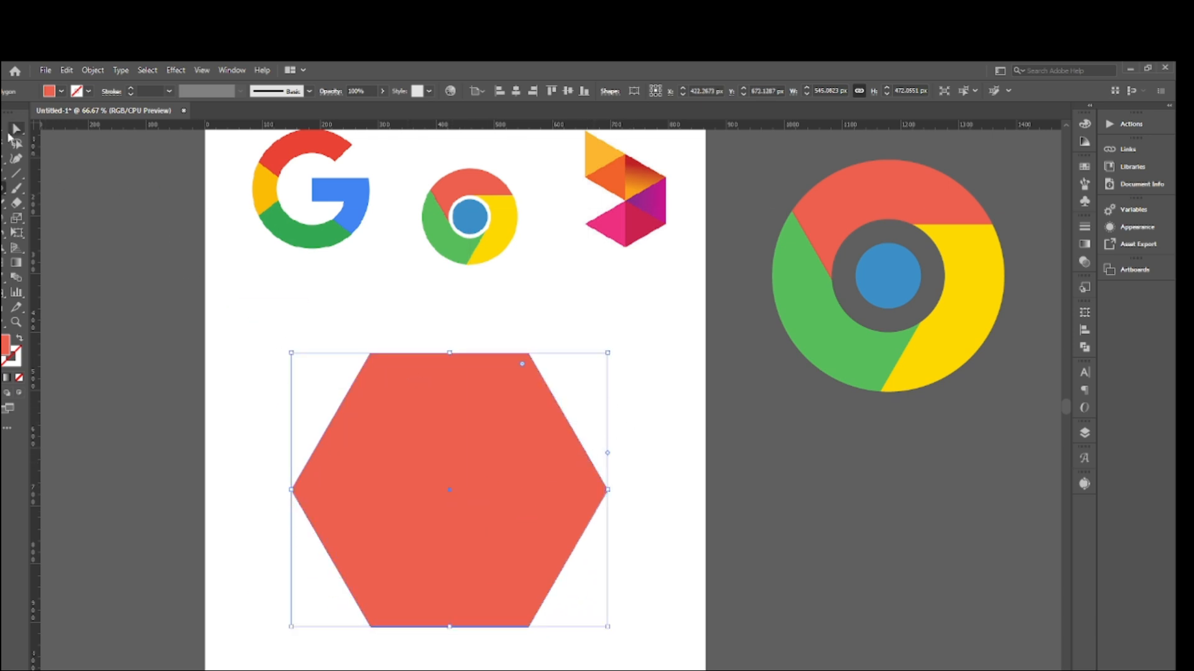
{"action": "left_click", "coordinate": [16, 160]}
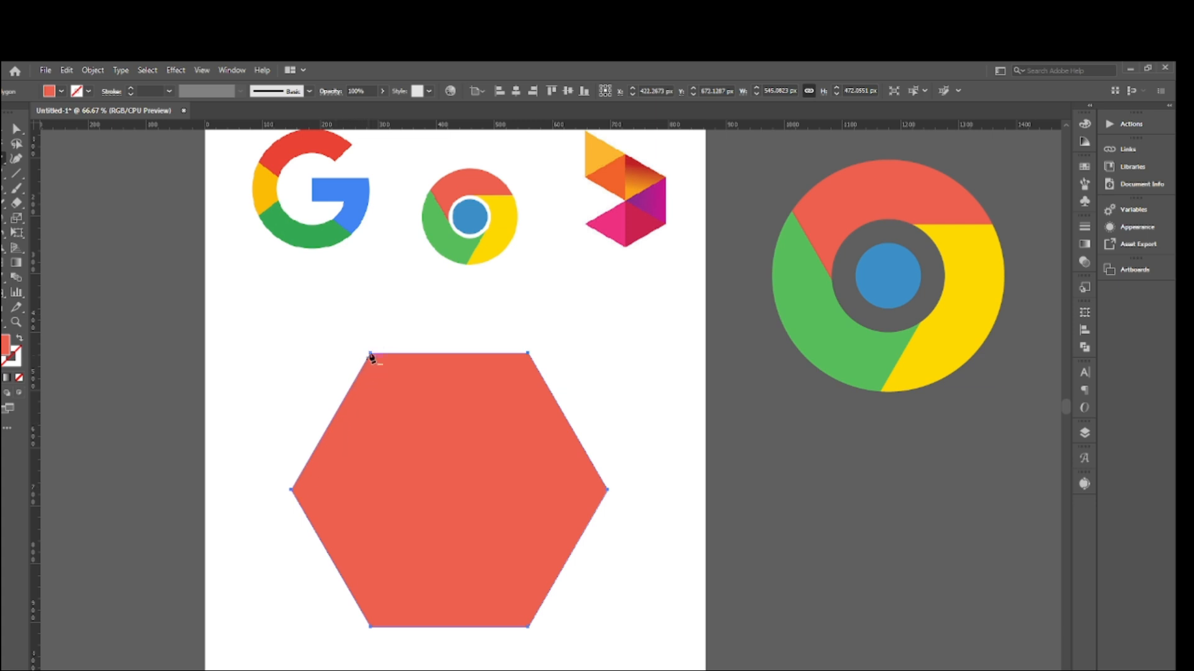
{"action": "left_click", "coordinate": [3, 129]}
{"action": "left_click", "coordinate": [186, 274]}
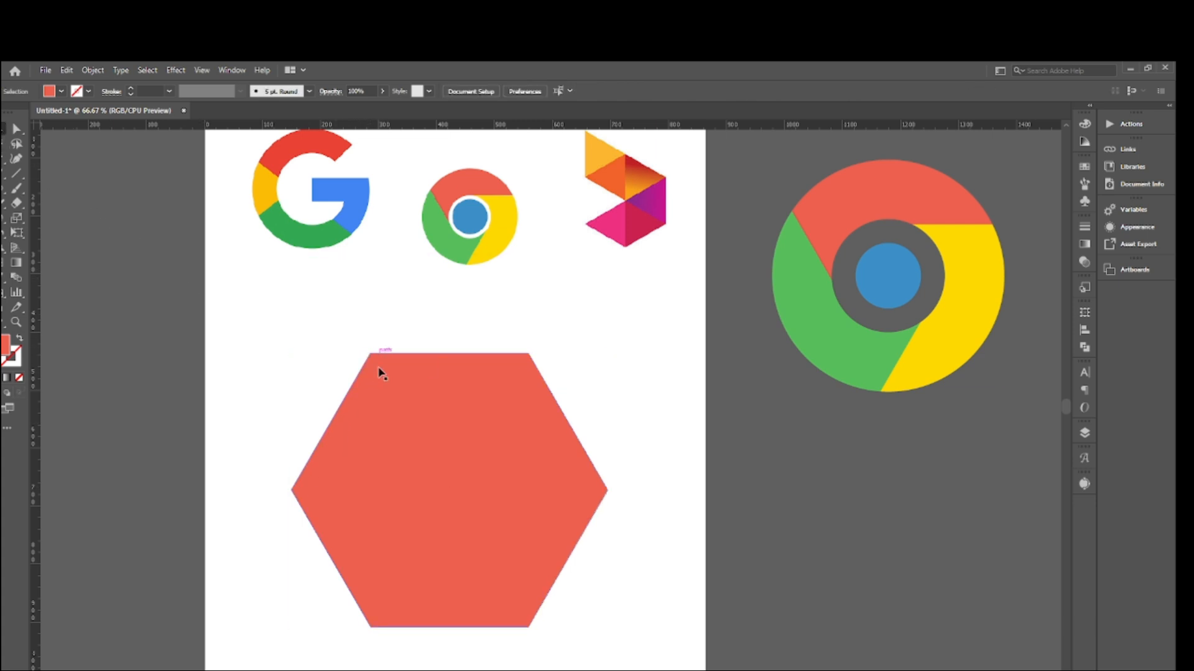
{"action": "left_click", "coordinate": [380, 374]}
{"action": "left_click", "coordinate": [277, 333]}
- Delete the left corner anchor point of the hexagon so that side becomes a straight vertical edge
{"action": "left_click", "coordinate": [408, 439]}
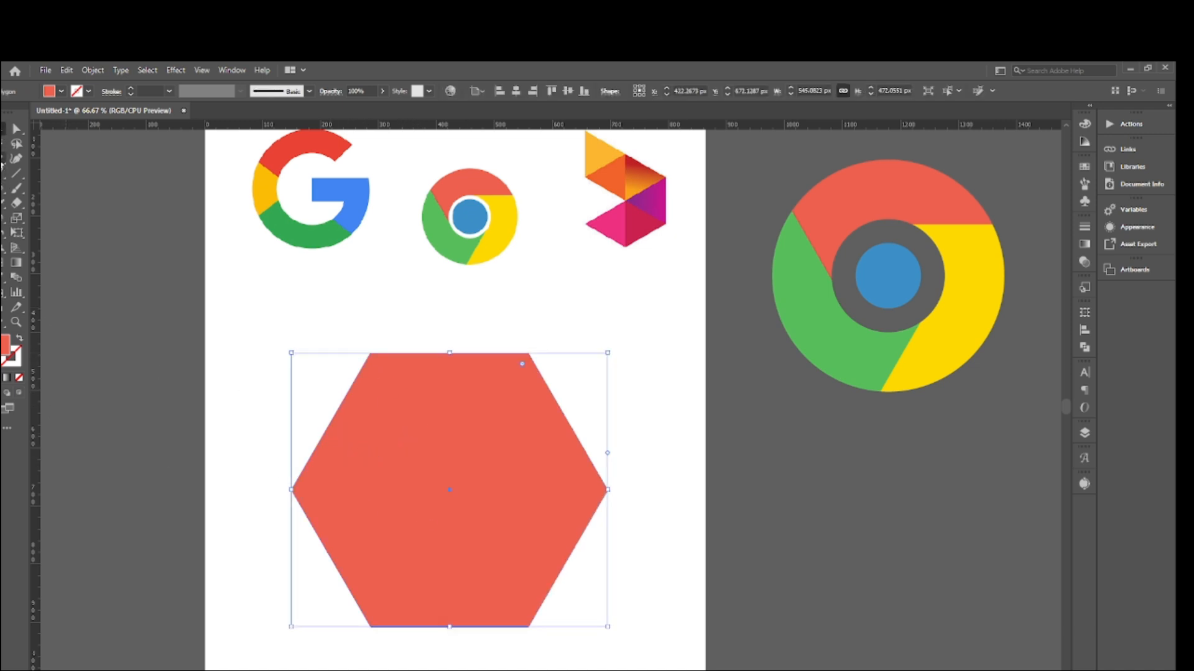
{"action": "left_click", "coordinate": [2, 164]}
{"action": "scroll", "coordinate": [313, 506], "scroll_direction": "down", "scroll_amount": 2}
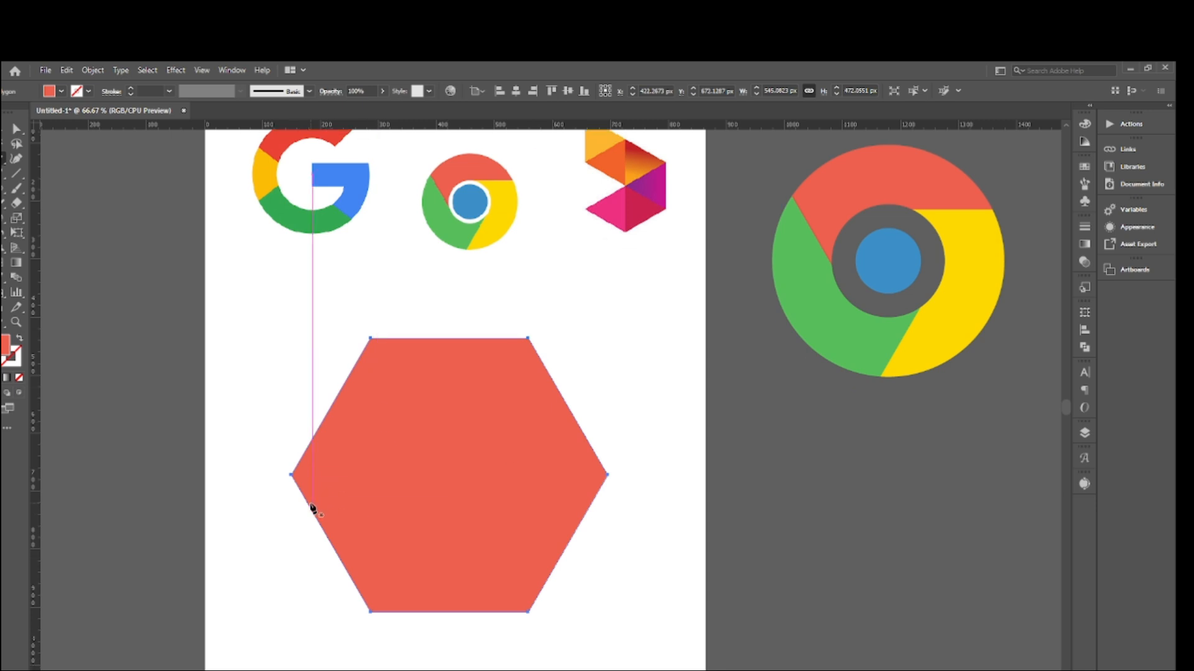
{"action": "left_click", "coordinate": [292, 460]}
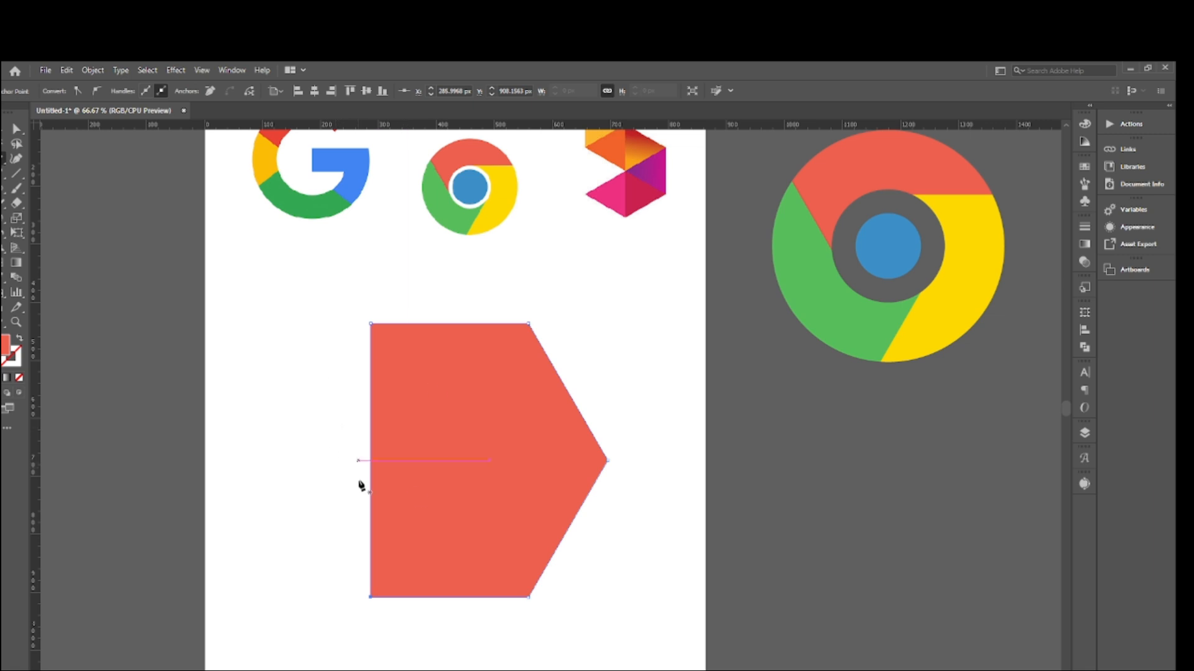
{"action": "scroll", "coordinate": [481, 515], "scroll_direction": "up", "scroll_amount": 1}
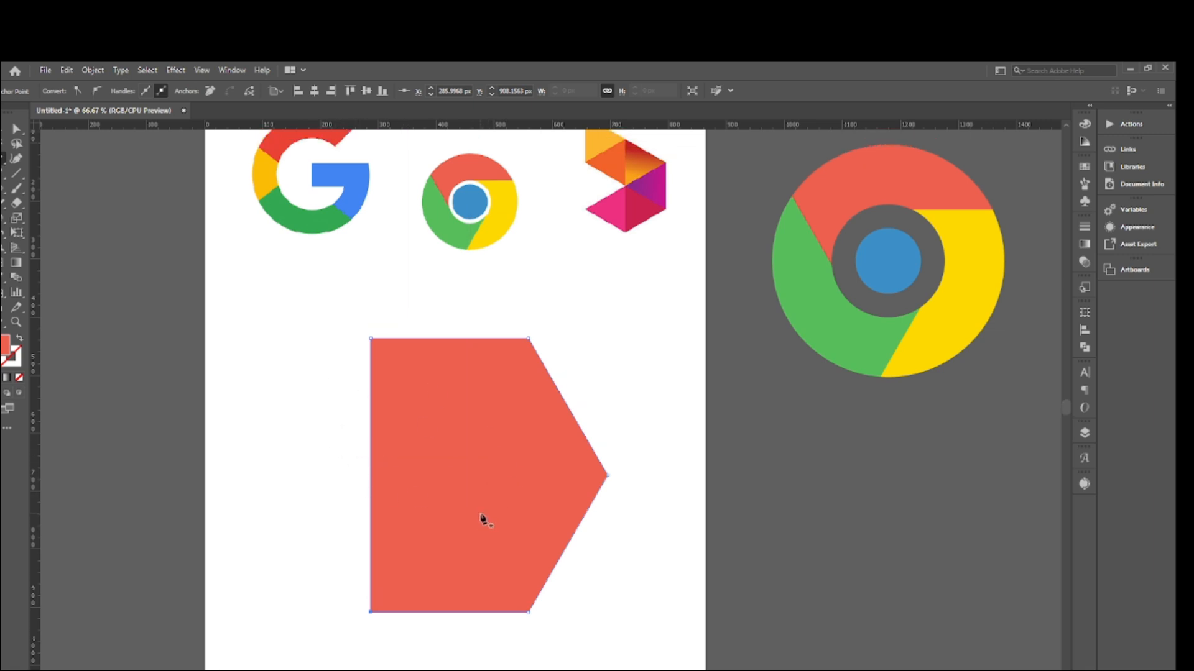
{"action": "scroll", "coordinate": [482, 516], "scroll_direction": "down", "scroll_amount": 1}
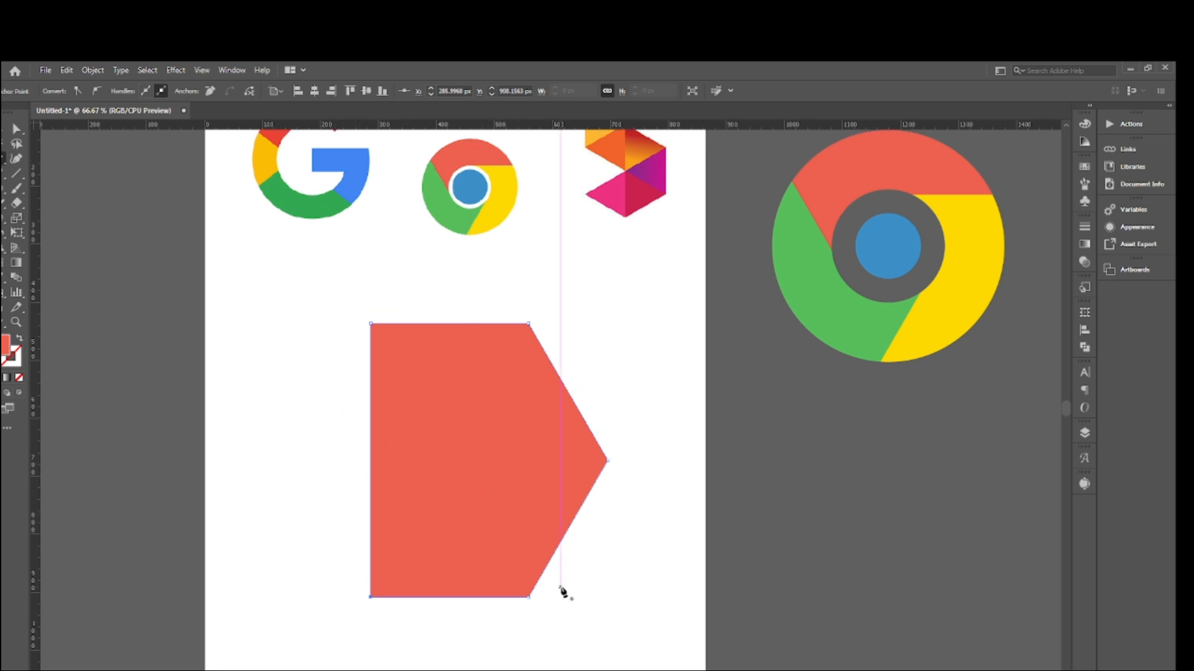
- Undo the deletion of the hexagon's left corner anchor point and deselect the restored hexagon
{"action": "scroll", "coordinate": [560, 591], "scroll_direction": "up", "scroll_amount": 1}
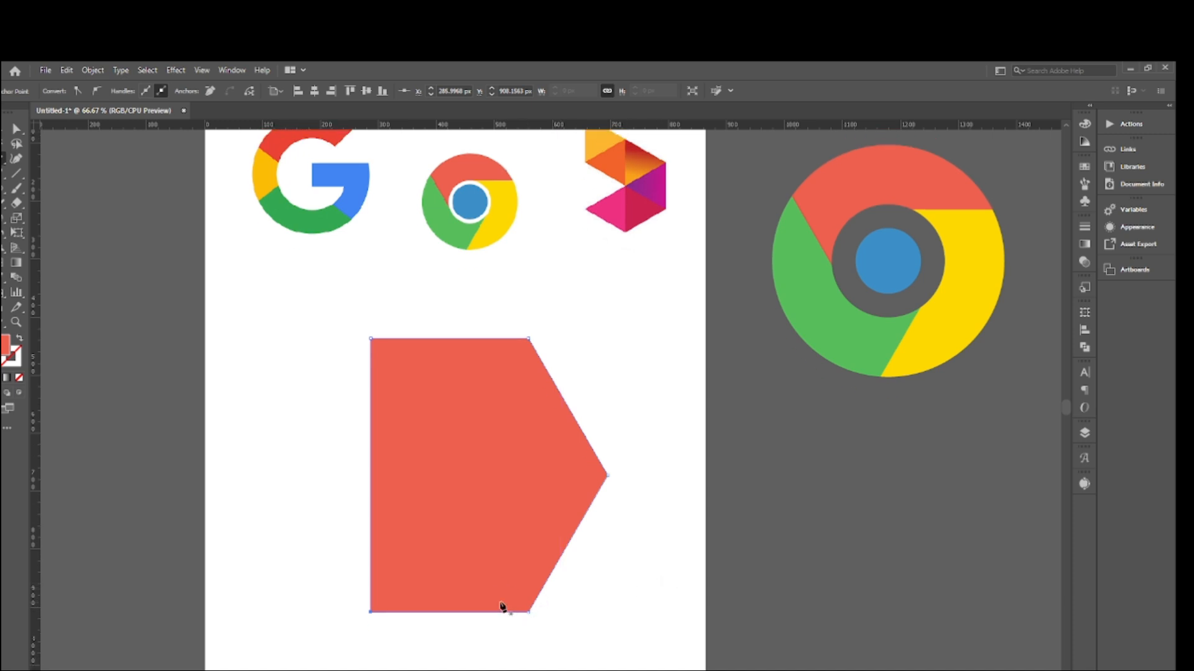
{"action": "scroll", "coordinate": [501, 608], "scroll_direction": "up", "scroll_amount": 2}
{"action": "key", "text": "ctrl+z"}
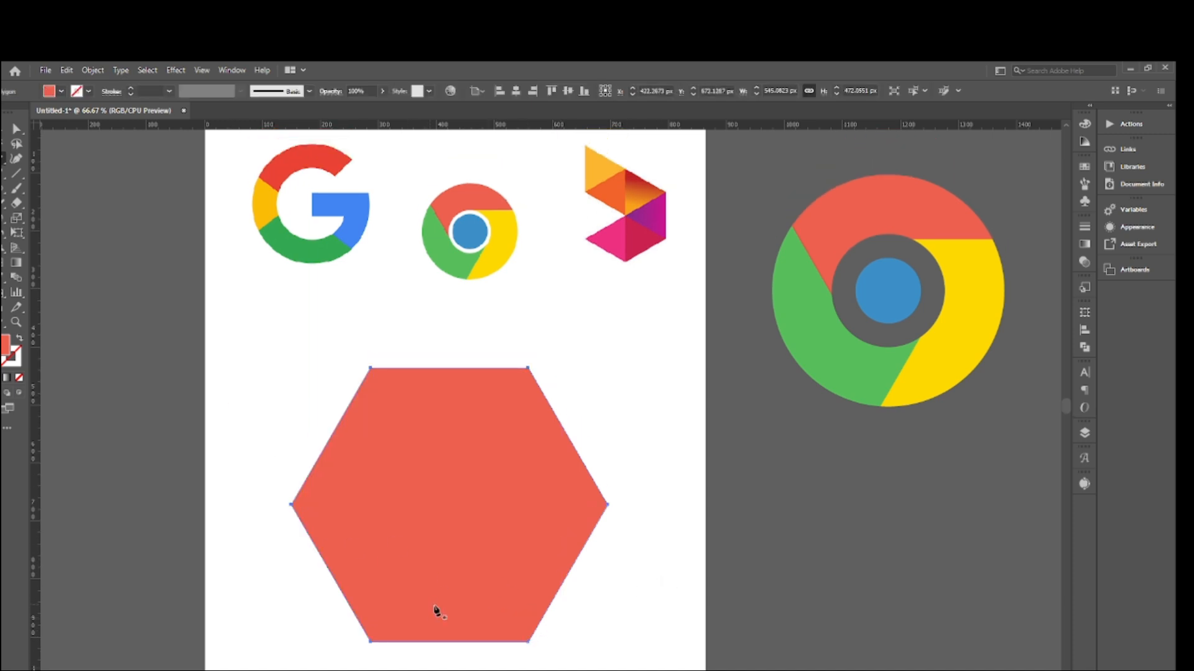
{"action": "scroll", "coordinate": [493, 288], "scroll_direction": "down", "scroll_amount": 1}
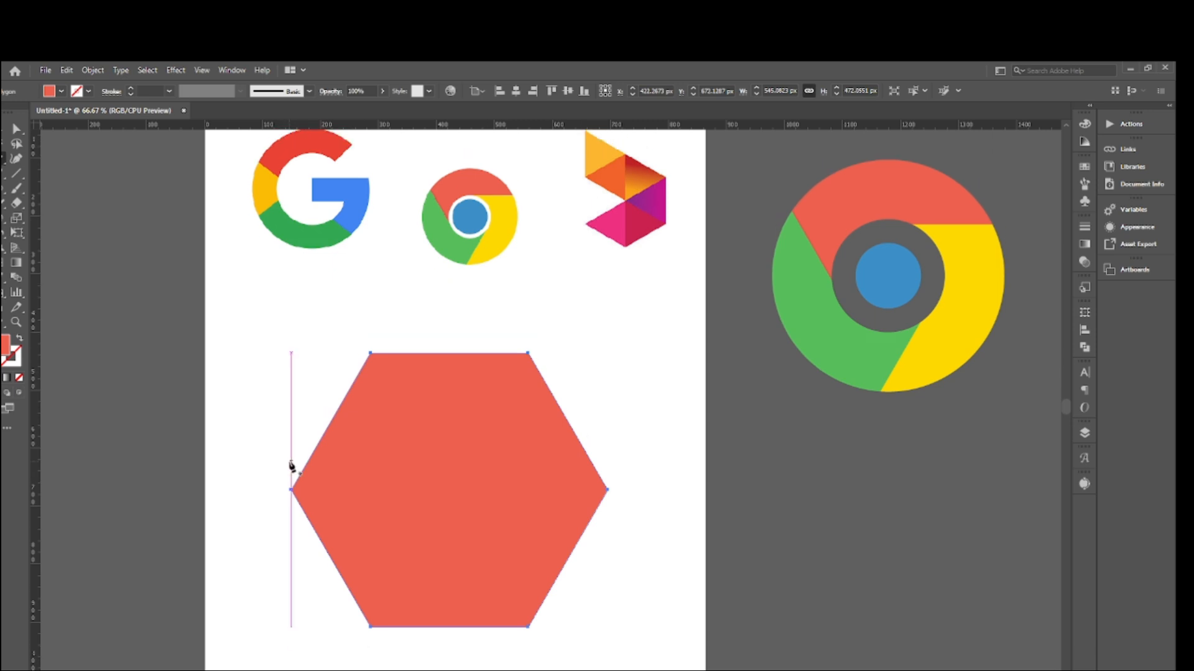
{"action": "key", "text": "v"}
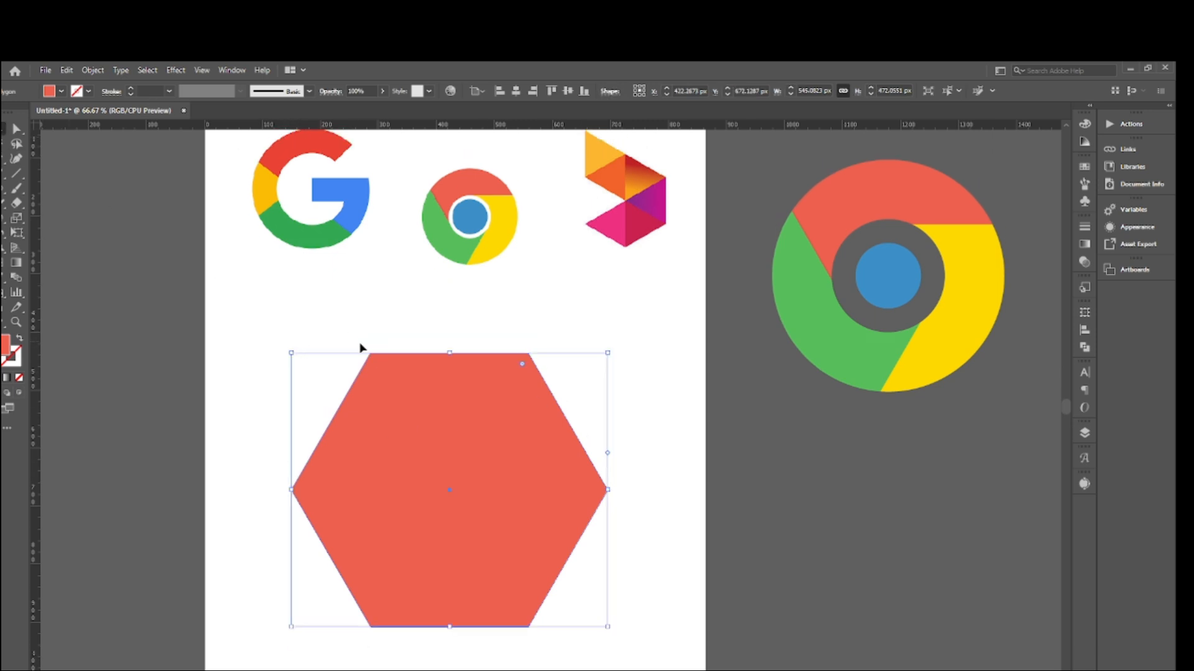
{"action": "left_click", "coordinate": [282, 340]}
{"action": "left_click", "coordinate": [386, 409]}
{"action": "left_click", "coordinate": [250, 335]}
{"action": "scroll", "coordinate": [187, 295], "scroll_direction": "down", "scroll_amount": 1}
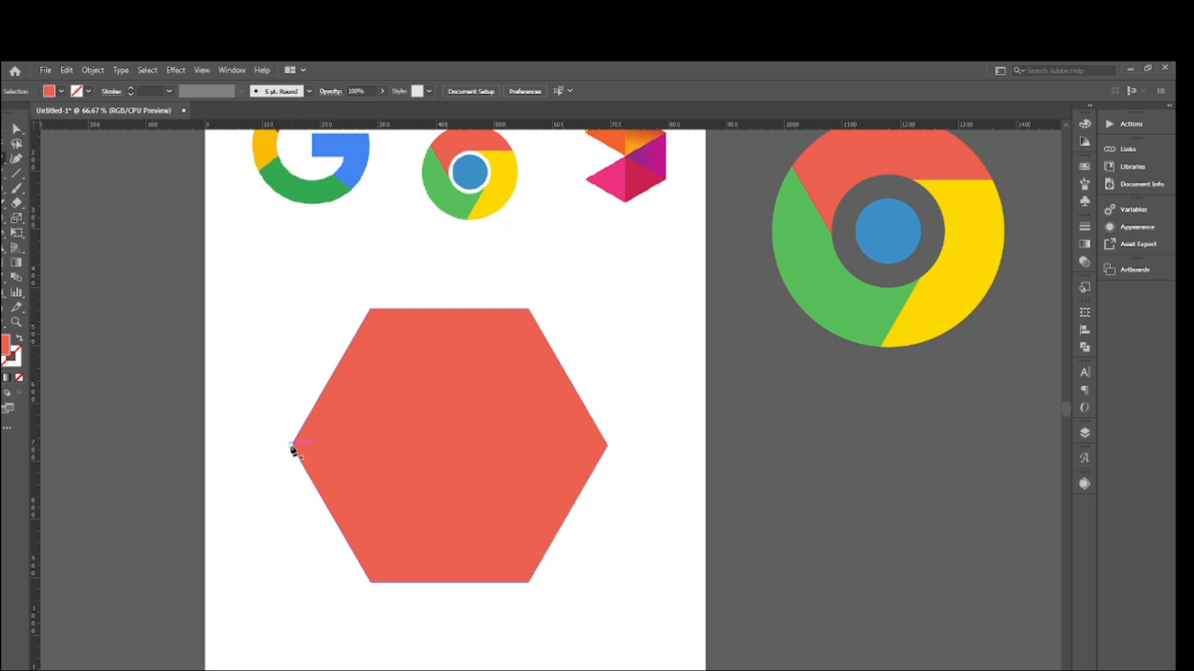
- Draw three straight diagonals across the hexagon, each connecting a pair of opposite corners
{"action": "mouse_move", "coordinate": [291, 445]}
{"action": "left_mouse_down"}
{"action": "mouse_move", "coordinate": [381, 469]}
{"action": "mouse_move", "coordinate": [583, 441]}
{"action": "mouse_move", "coordinate": [608, 451]}
{"action": "left_mouse_up"}
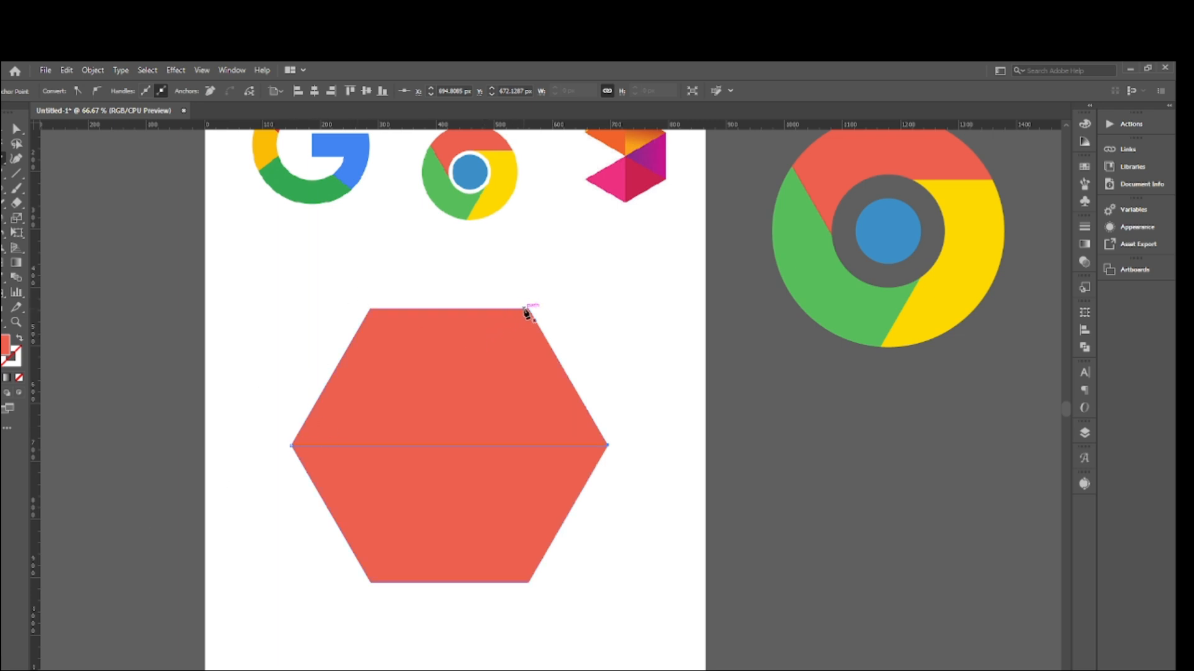
{"action": "left_click_drag", "start_coordinate": [528, 309], "coordinate": [372, 581]}
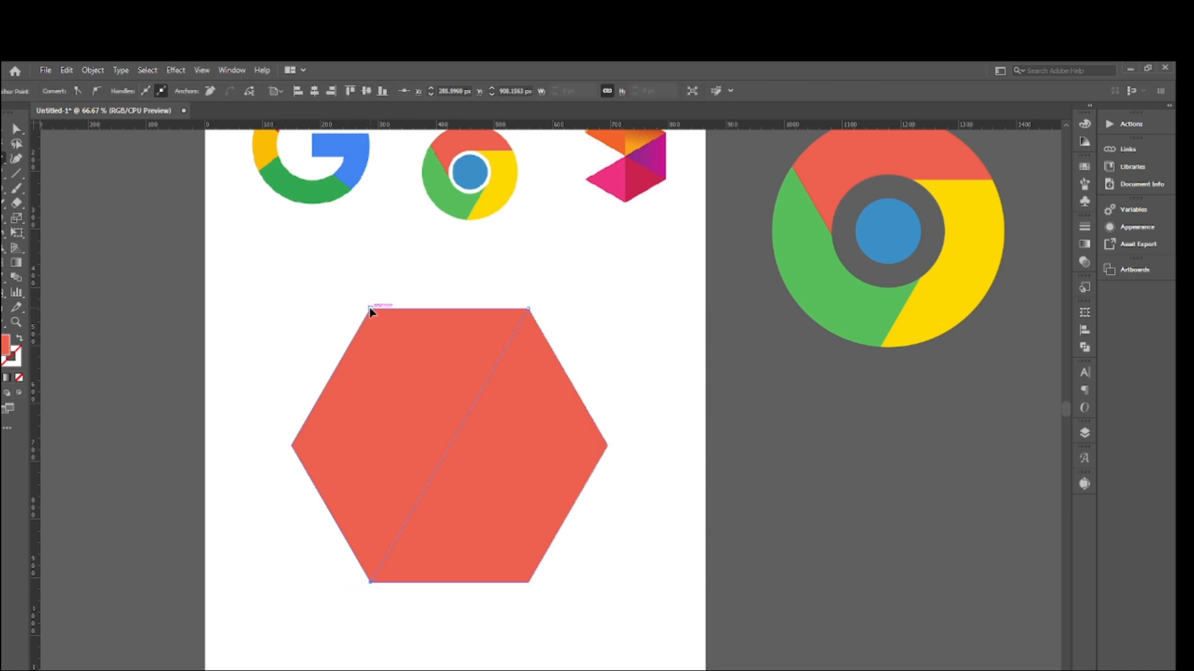
{"action": "left_click_drag", "start_coordinate": [370, 311], "coordinate": [530, 581]}
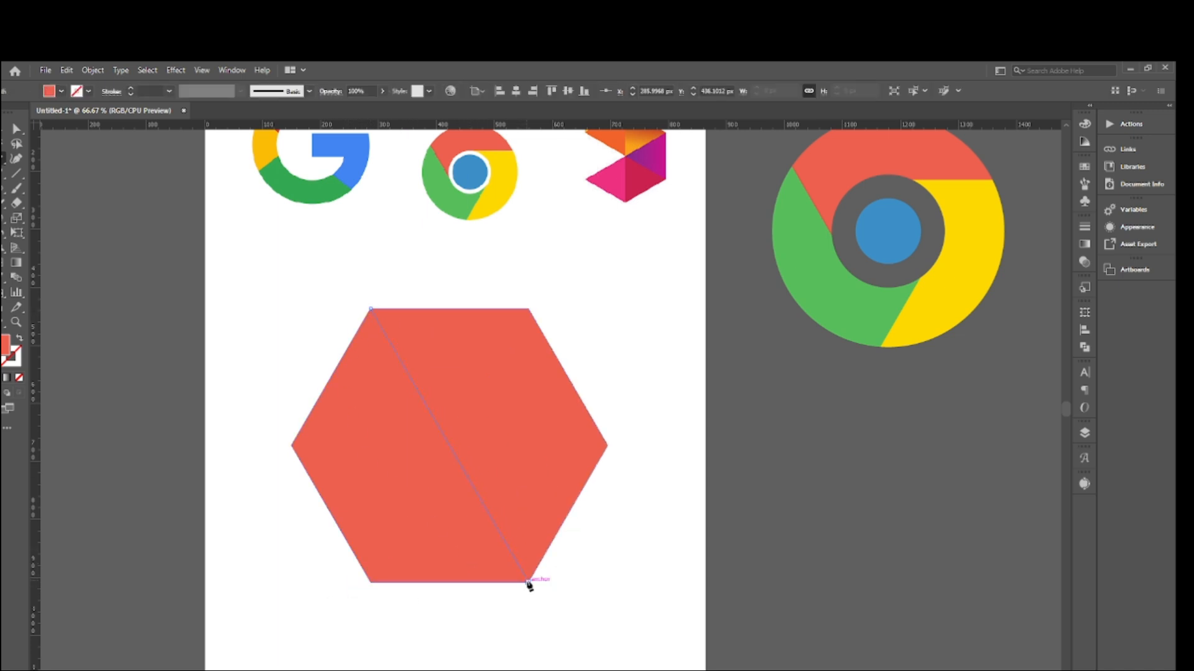
{"action": "left_click", "coordinate": [528, 583]}
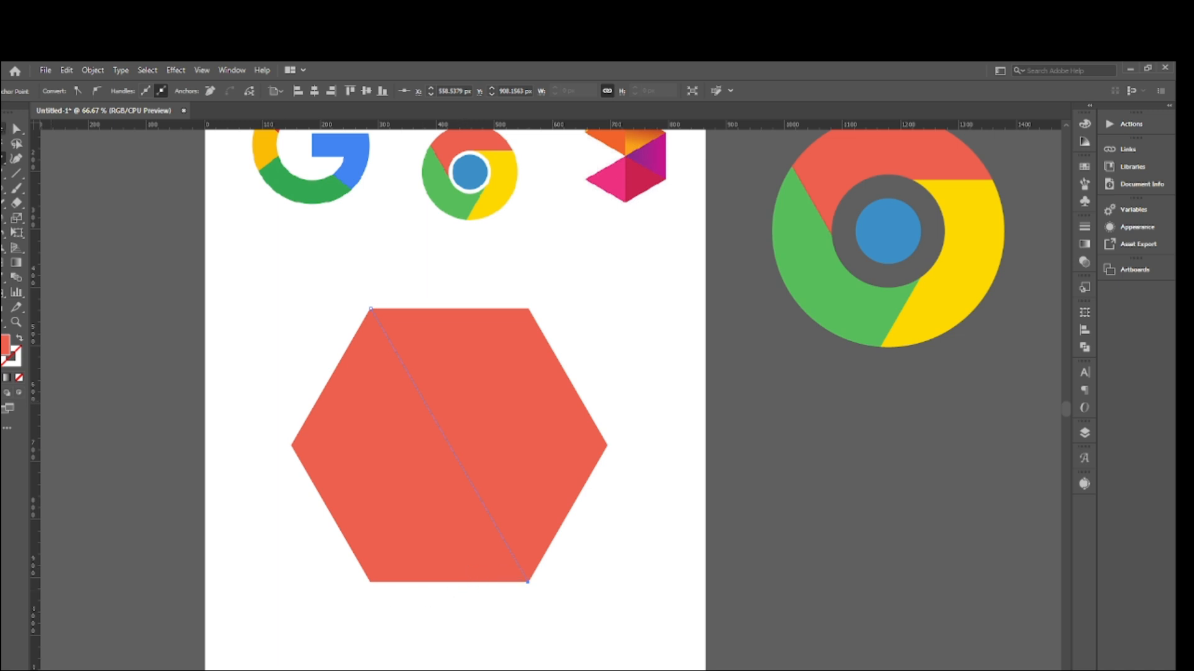
- Split the hexagon along its diagonals with the Pathfinder Divide operation, ungroup the six triangles and deselect them
{"action": "left_click_drag", "start_coordinate": [226, 287], "coordinate": [629, 550]}
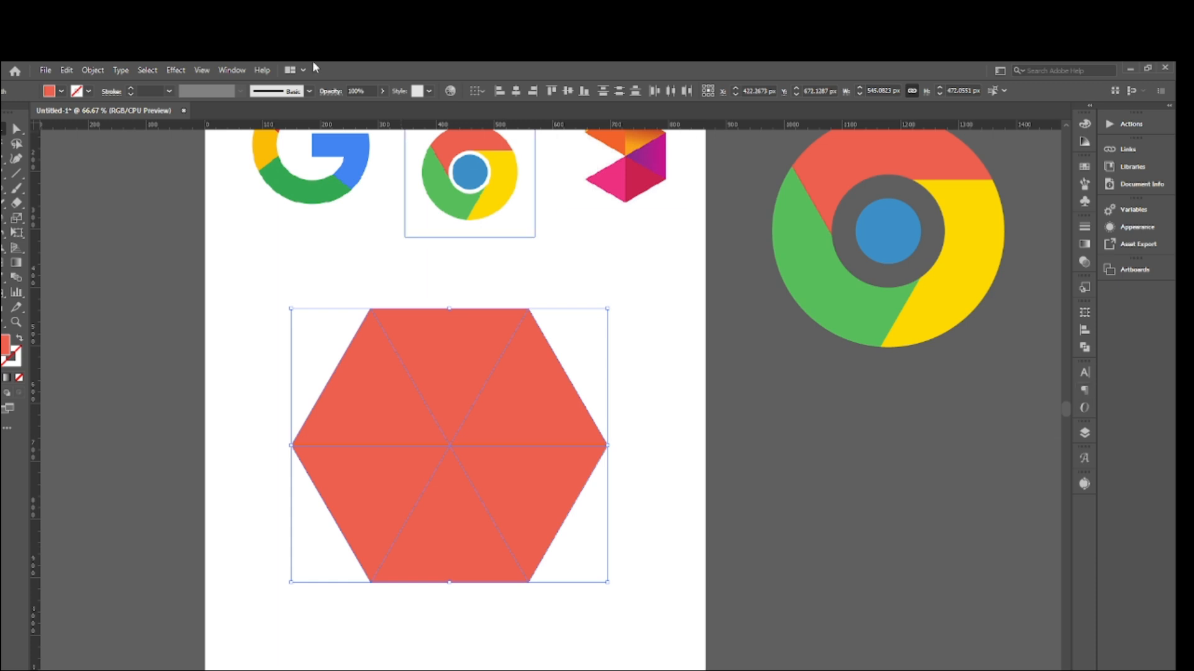
{"action": "left_click", "coordinate": [232, 69]}
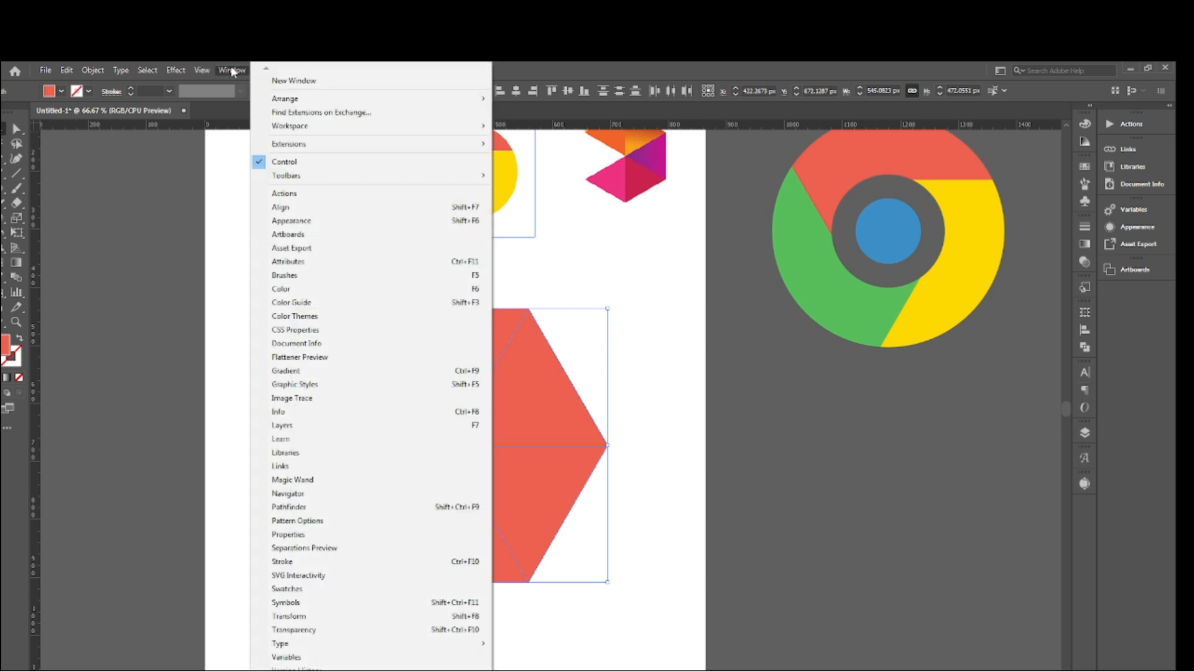
{"action": "left_click", "coordinate": [297, 509]}
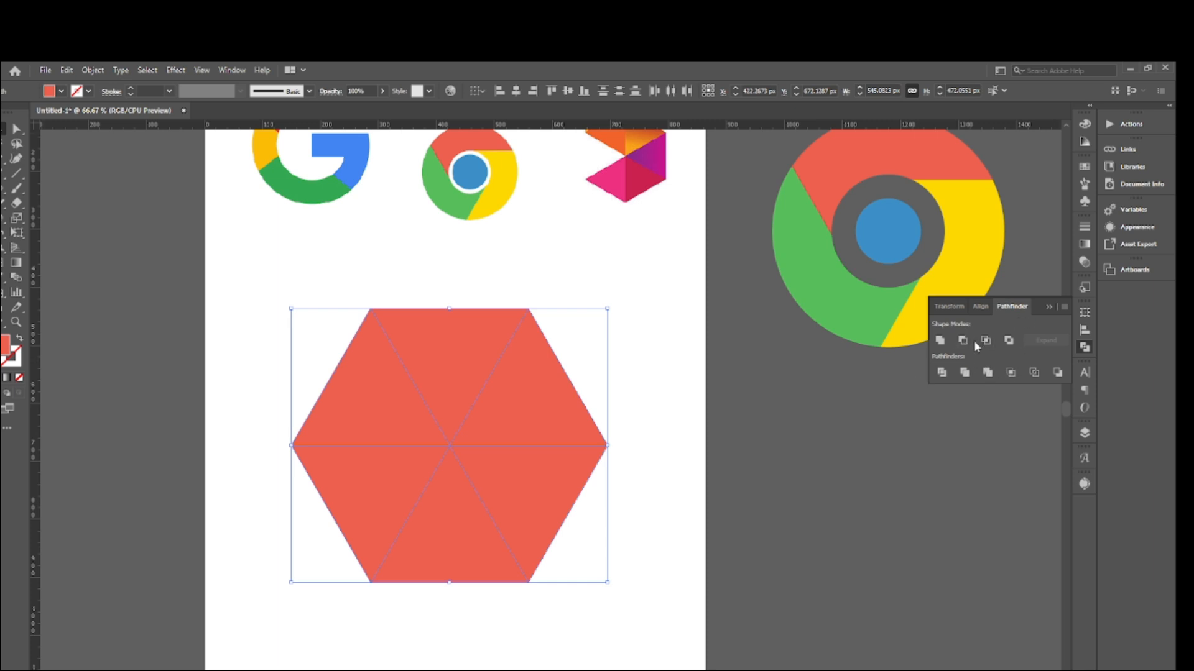
{"action": "left_click", "coordinate": [941, 372]}
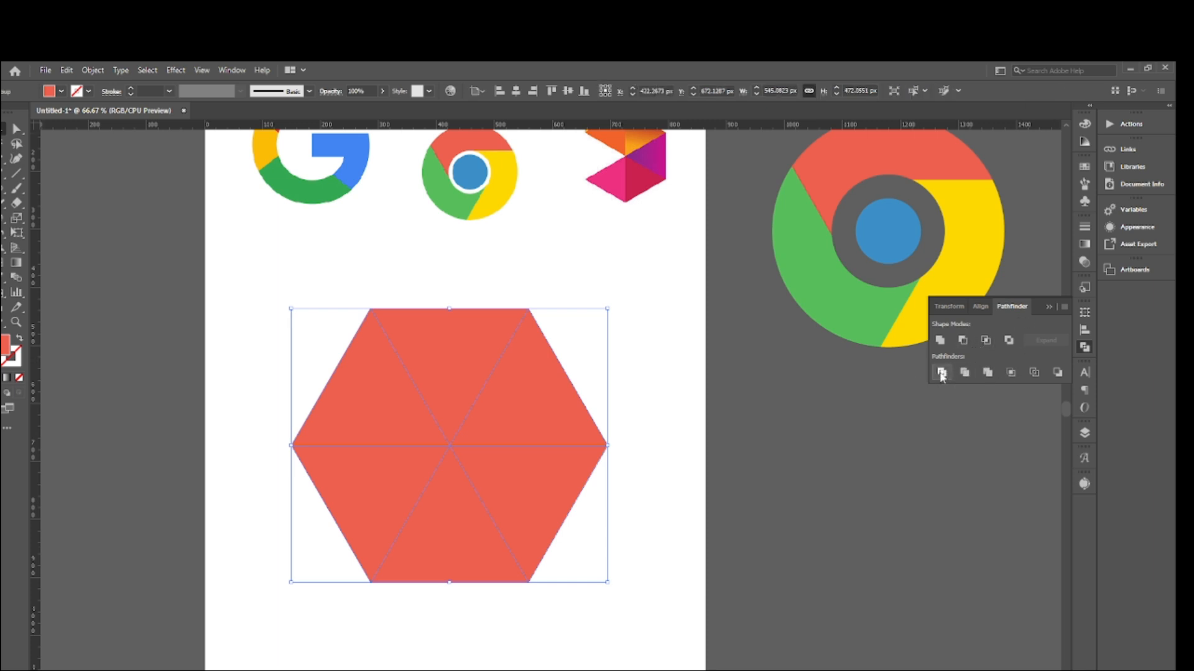
{"action": "right_click", "coordinate": [510, 421]}
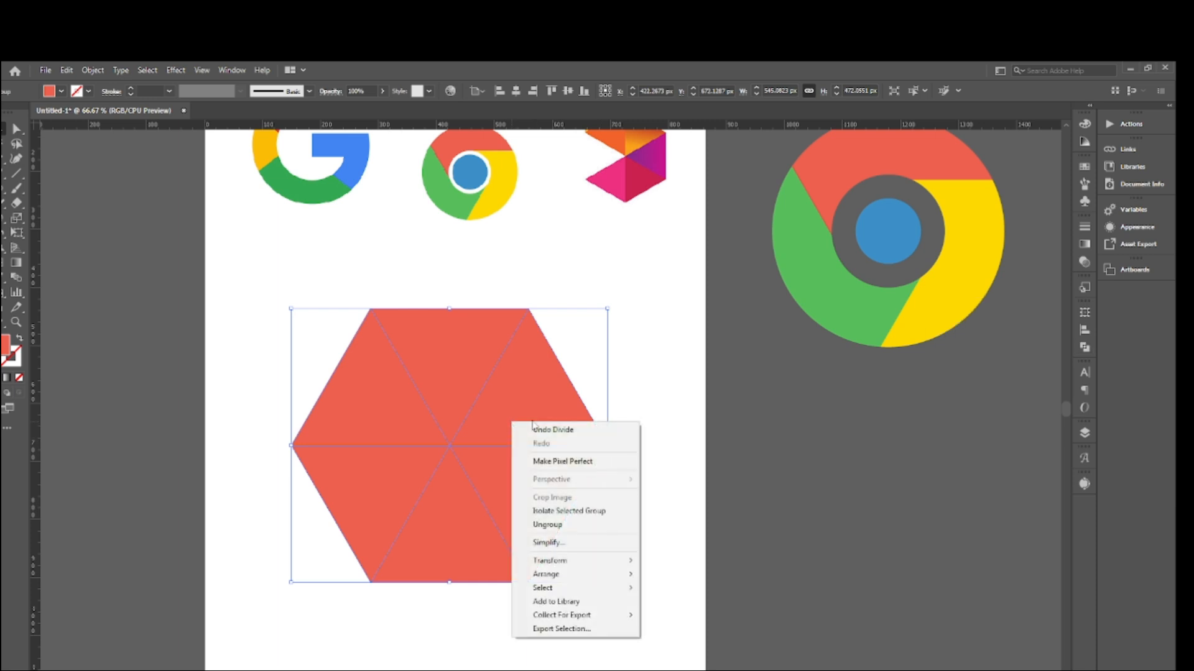
{"action": "left_click", "coordinate": [563, 527]}
{"action": "left_click", "coordinate": [813, 448]}
{"action": "left_click", "coordinate": [387, 397]}
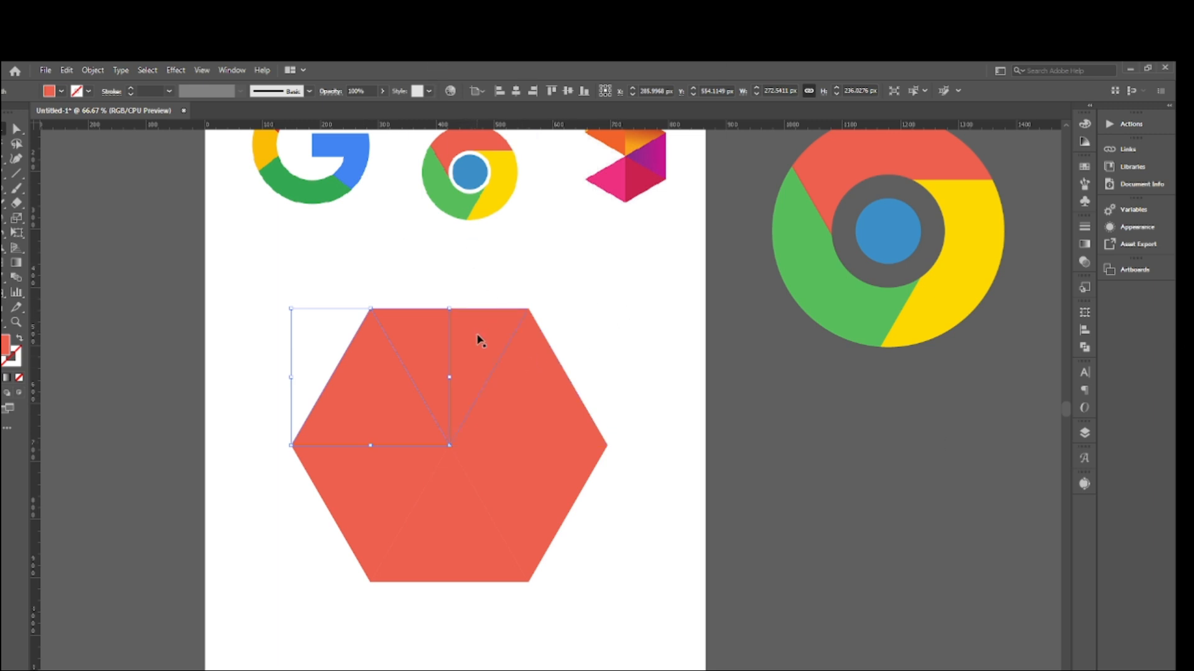
{"action": "left_click", "coordinate": [642, 285]}
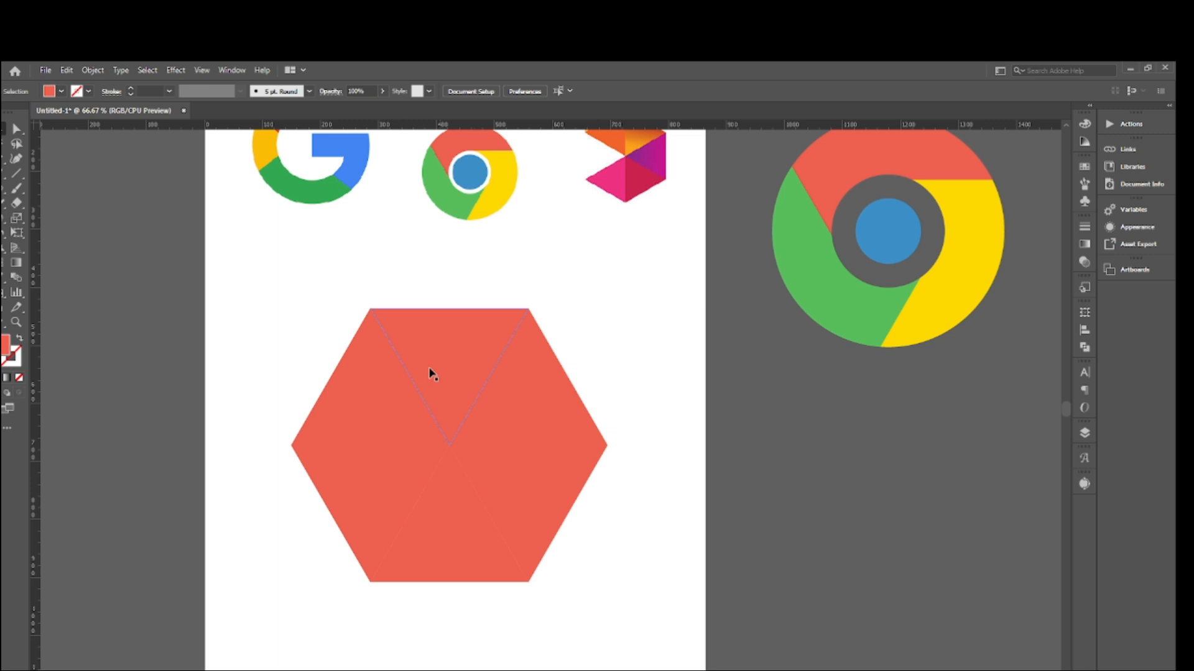
{"action": "left_click", "coordinate": [384, 382]}
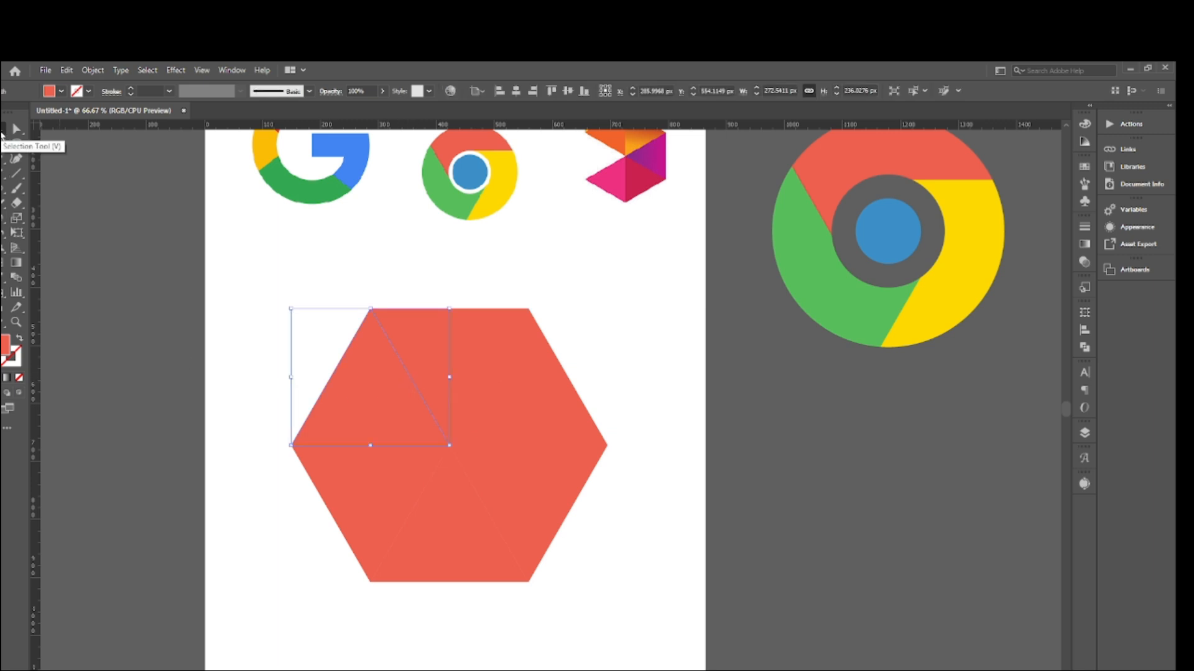
{"action": "left_click", "coordinate": [2, 289]}
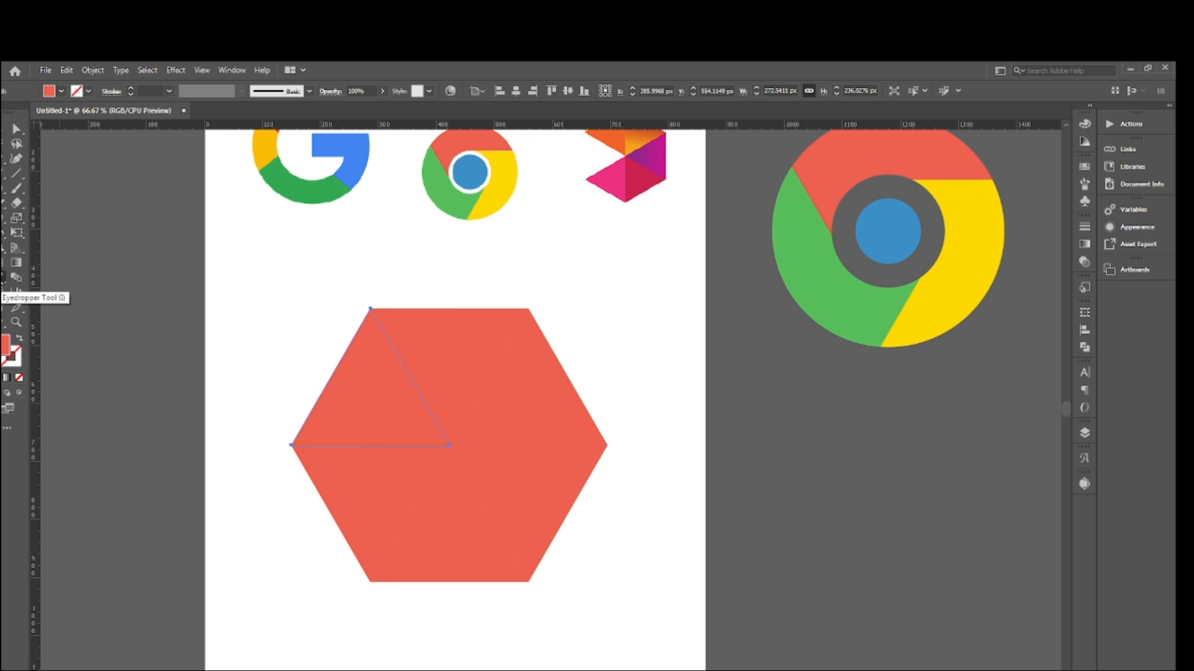
{"action": "left_click", "coordinate": [16, 129]}
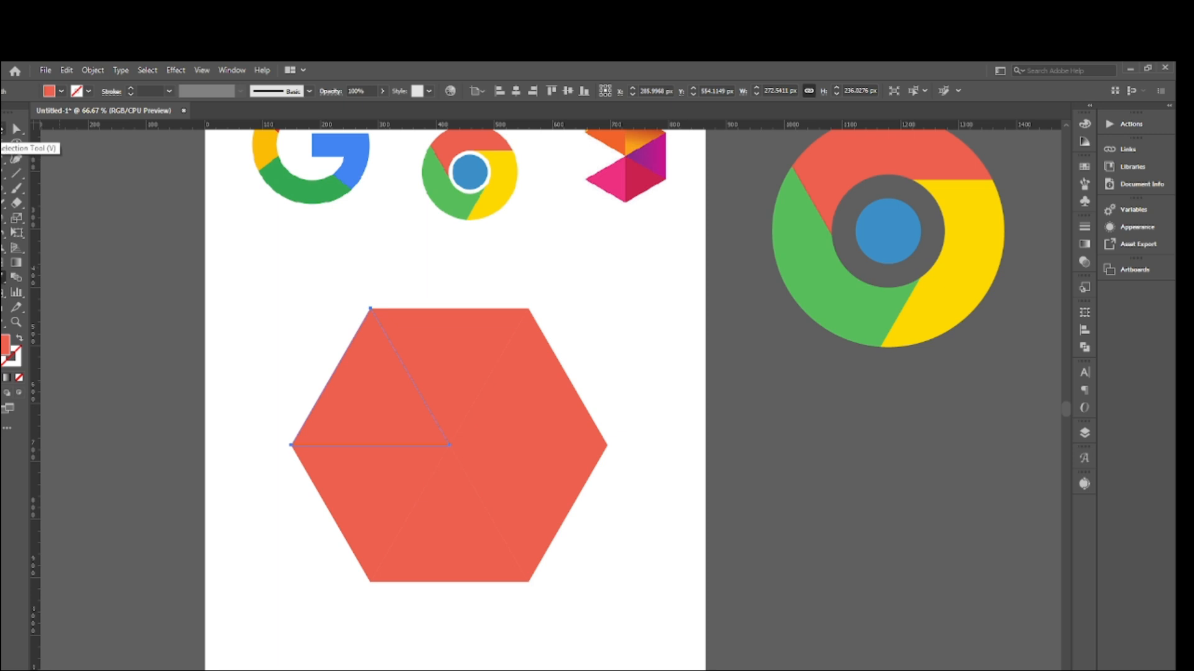
{"action": "left_click", "coordinate": [384, 388]}
{"action": "scroll", "coordinate": [434, 342], "scroll_direction": "up", "scroll_amount": 3}
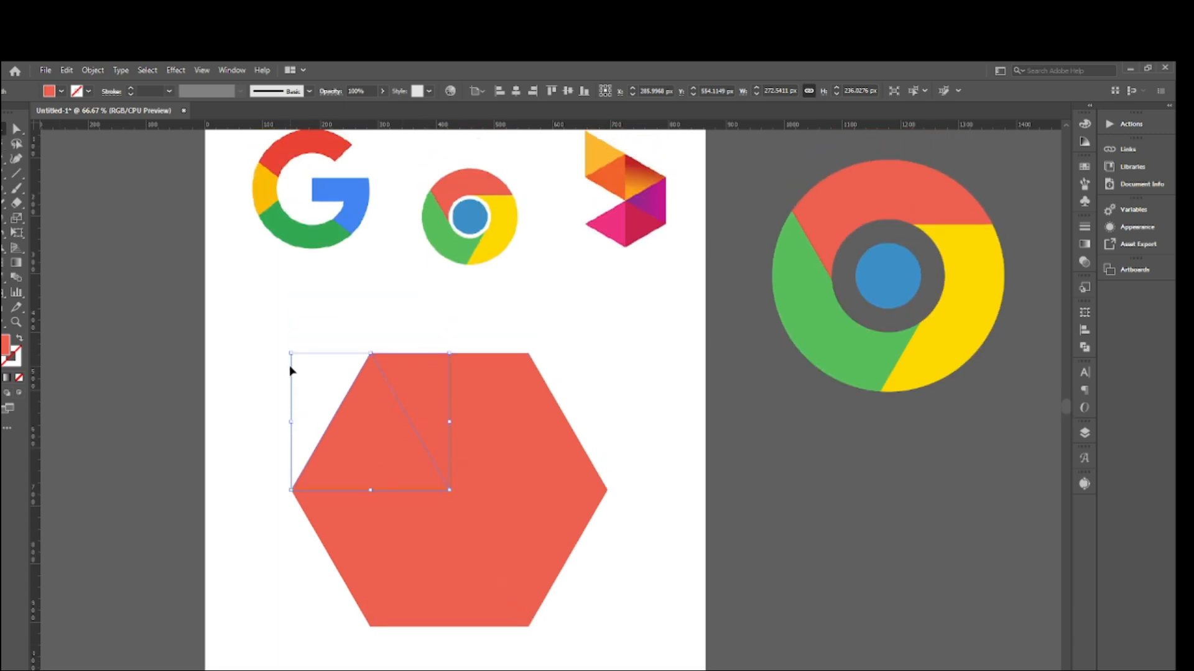
- Move the faceted reference logo beside the hexagon and fill the upper-left triangle with its yellow-orange using the Eyedropper
{"action": "left_click_drag", "start_coordinate": [627, 236], "coordinate": [662, 402]}
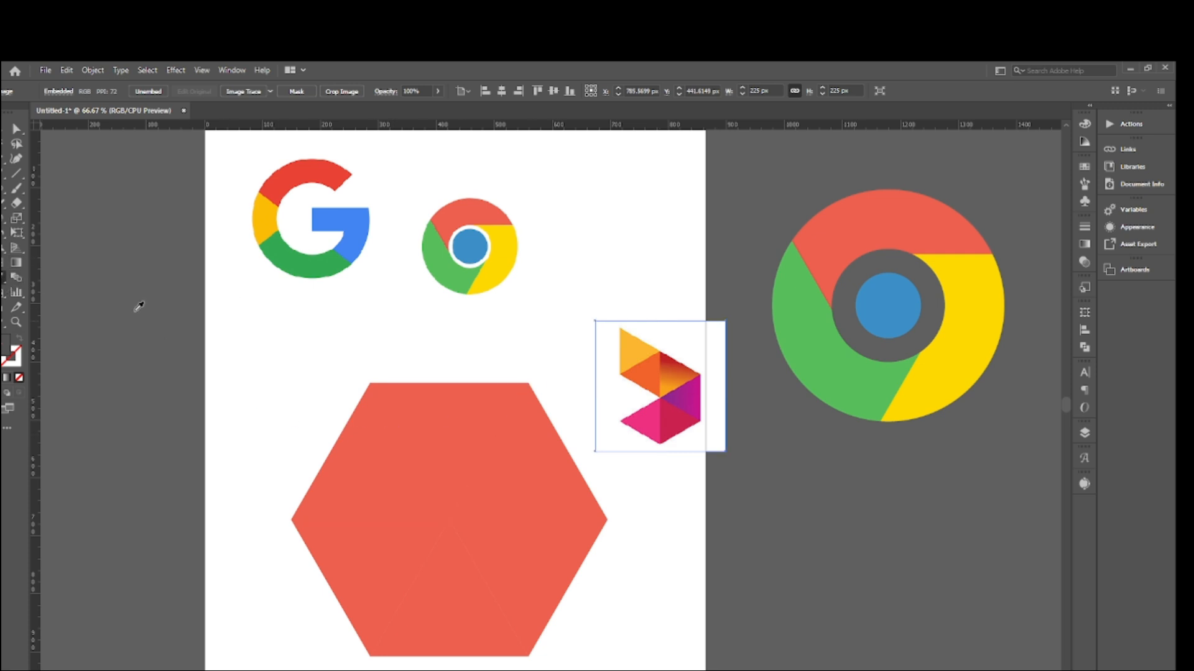
{"action": "left_click", "coordinate": [354, 378]}
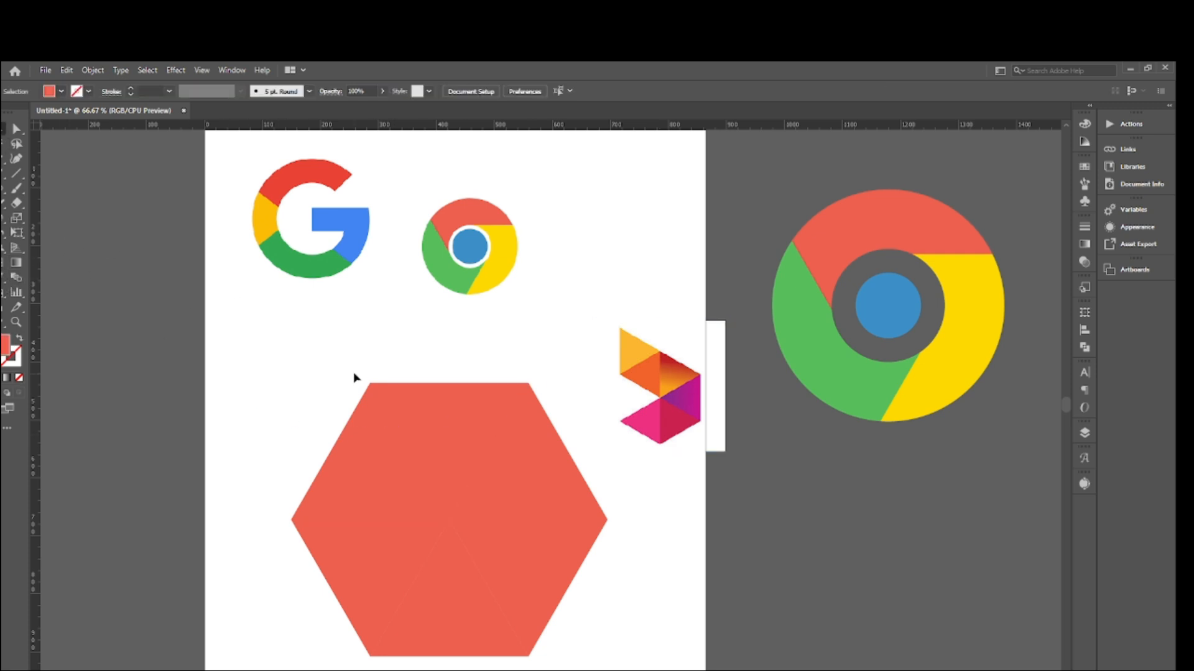
{"action": "left_click", "coordinate": [352, 424]}
{"action": "key", "text": "i"}
{"action": "left_click", "coordinate": [633, 351]}
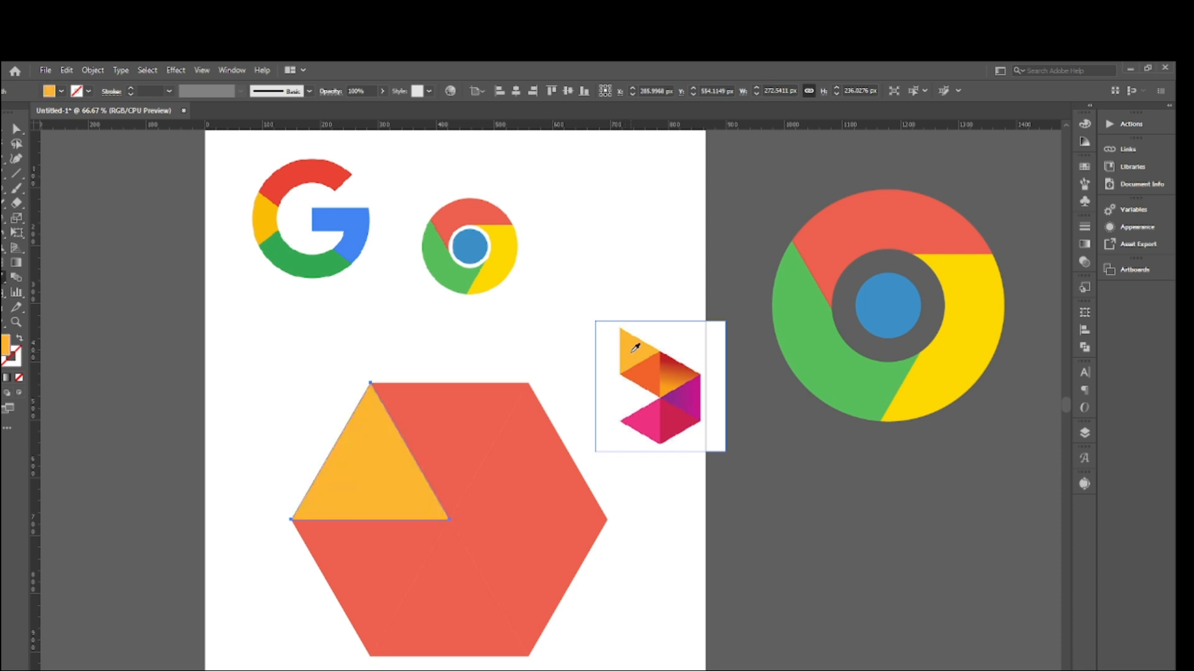
{"action": "key", "text": "v"}
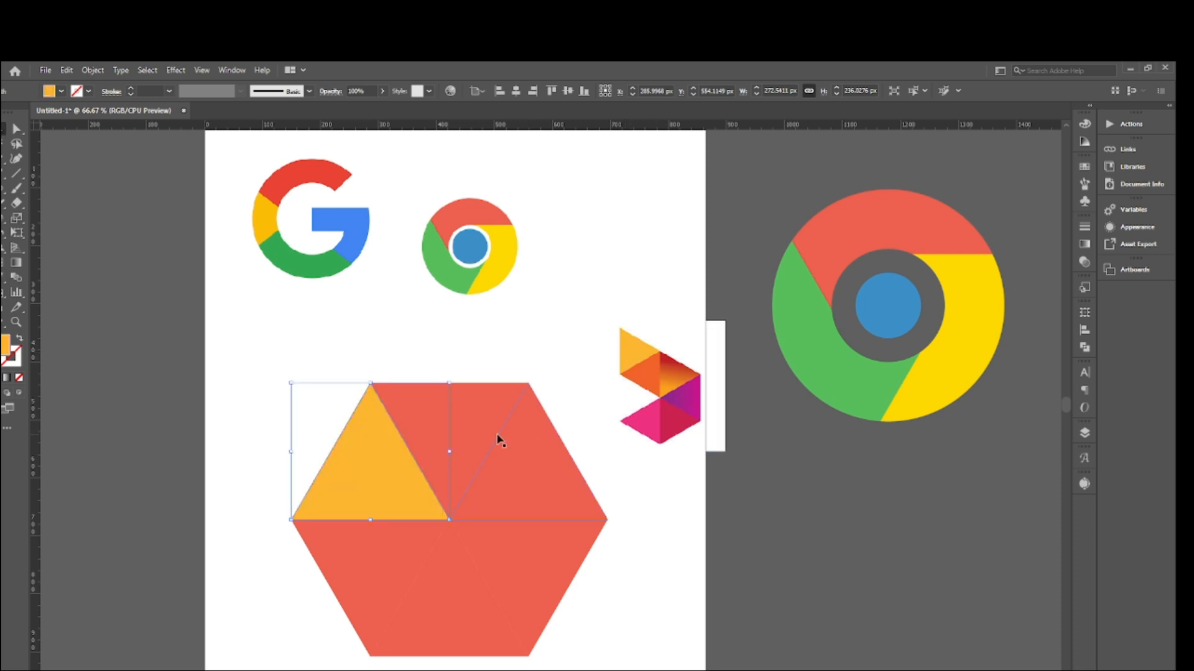
- Fill the hexagon's top-middle triangle with the reference's orange and the upper-right triangle with the darker orange sampled from its gradient facet
{"action": "left_click", "coordinate": [449, 435]}
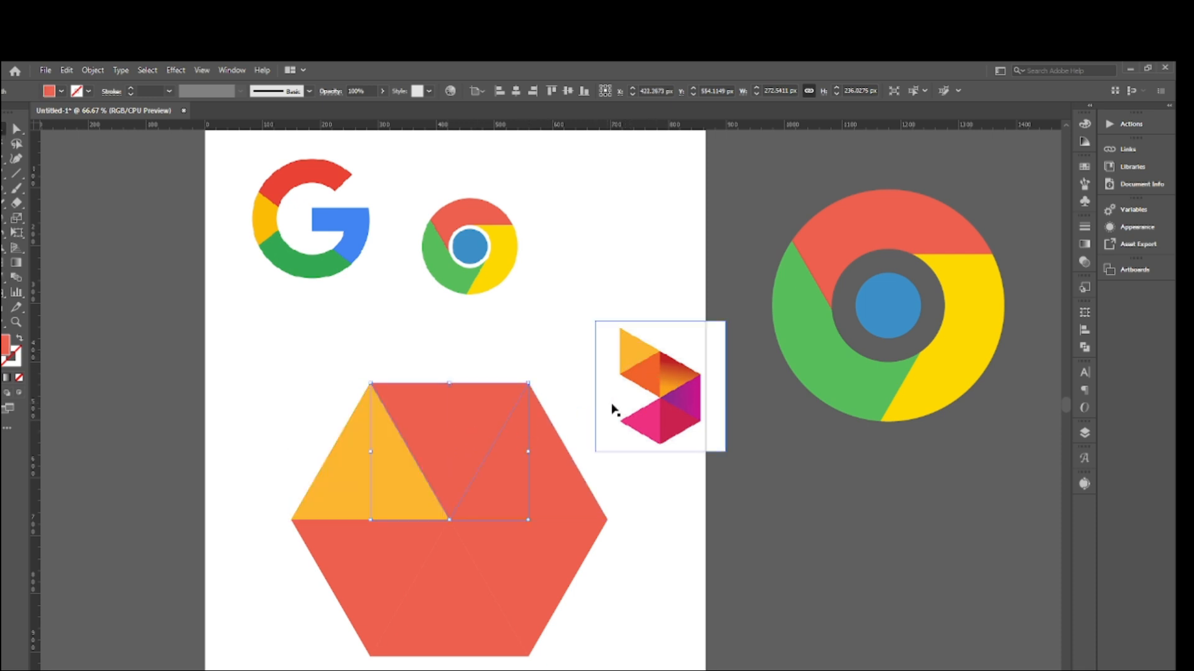
{"action": "key", "text": "i"}
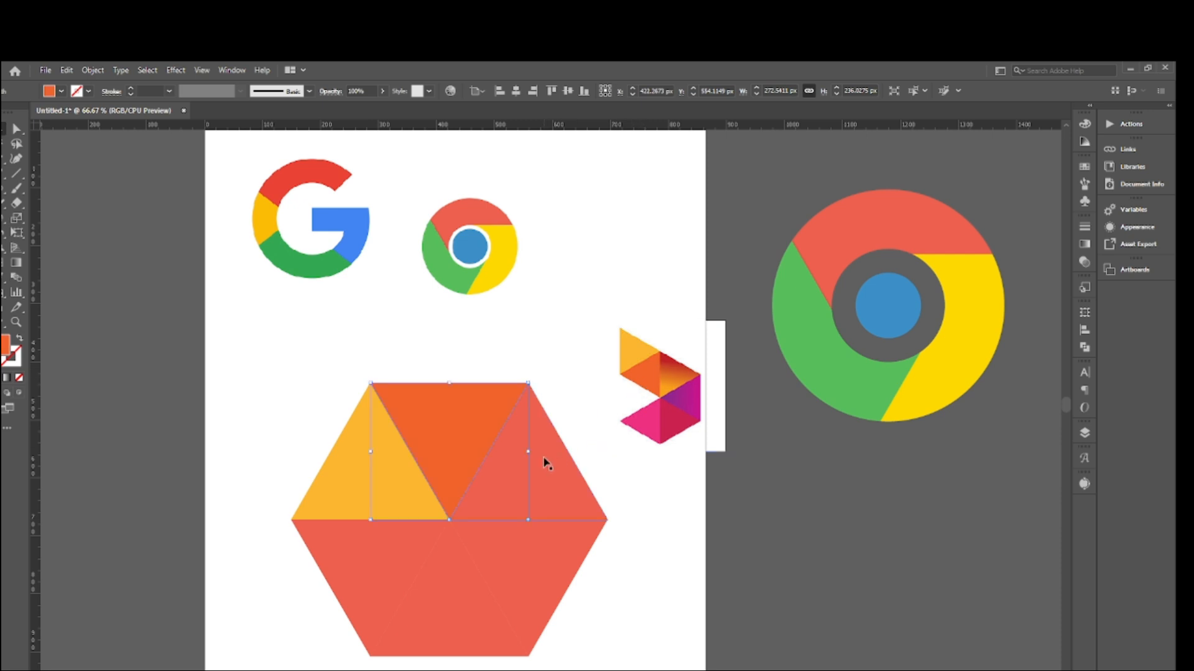
{"action": "left_click", "coordinate": [545, 463], "text": "ctrl"}
{"action": "left_click", "coordinate": [675, 373]}
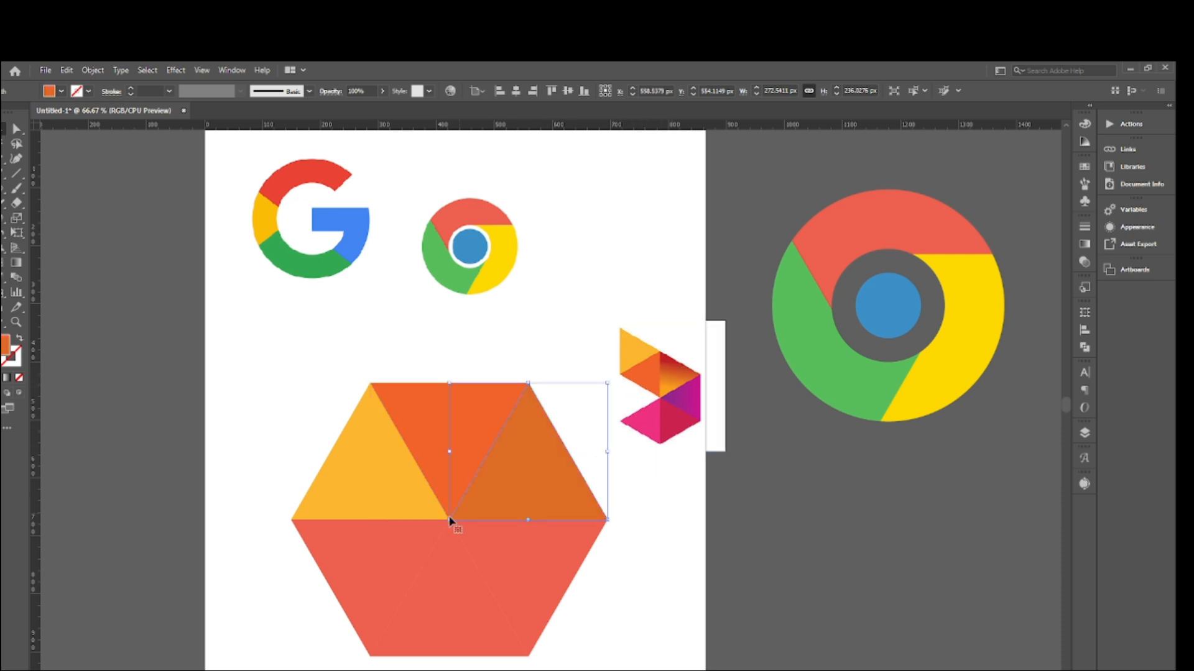
- Fill the lower-right triangle with purple, the bottom-middle with crimson and the lower-left with pink, all sampled from the reference logo
{"action": "left_click", "coordinate": [520, 540], "text": "ctrl"}
{"action": "left_click", "coordinate": [687, 397]}
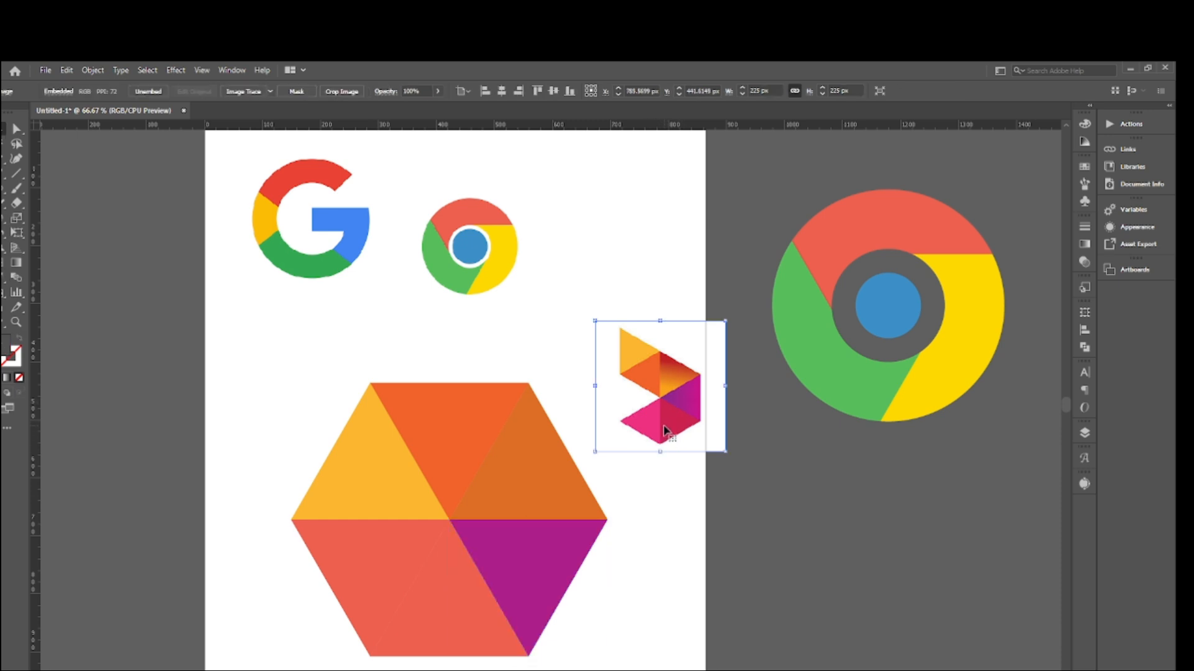
{"action": "left_click", "coordinate": [472, 578], "text": "ctrl"}
{"action": "left_click", "coordinate": [680, 421]}
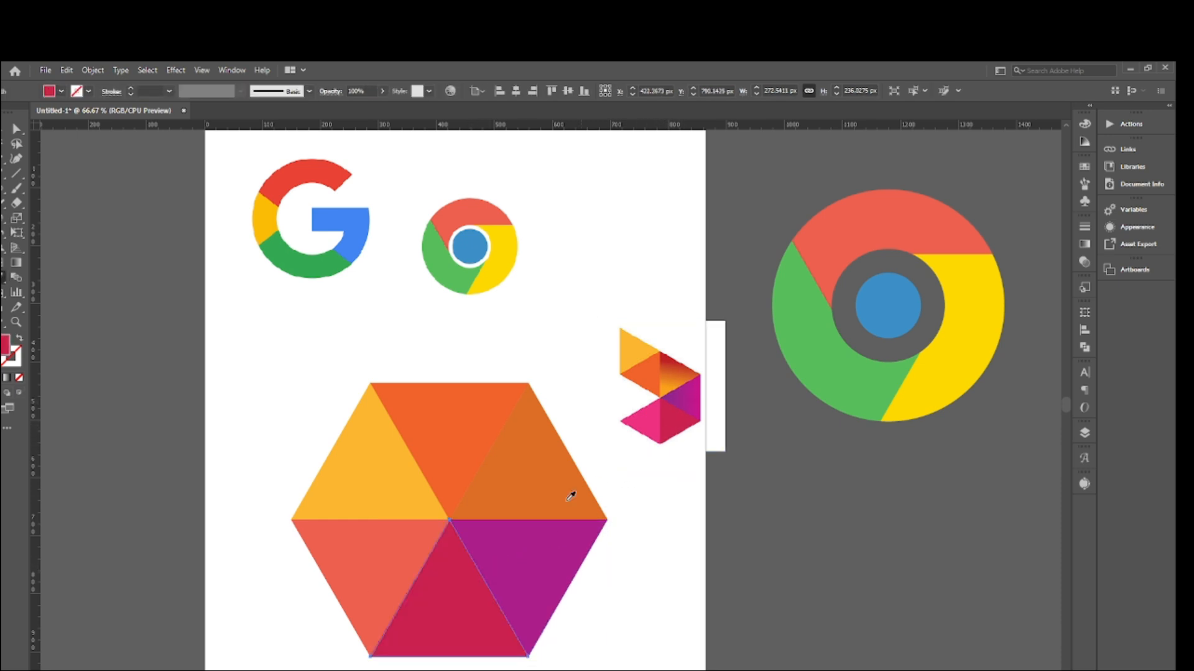
{"action": "left_click", "coordinate": [333, 552], "text": "ctrl"}
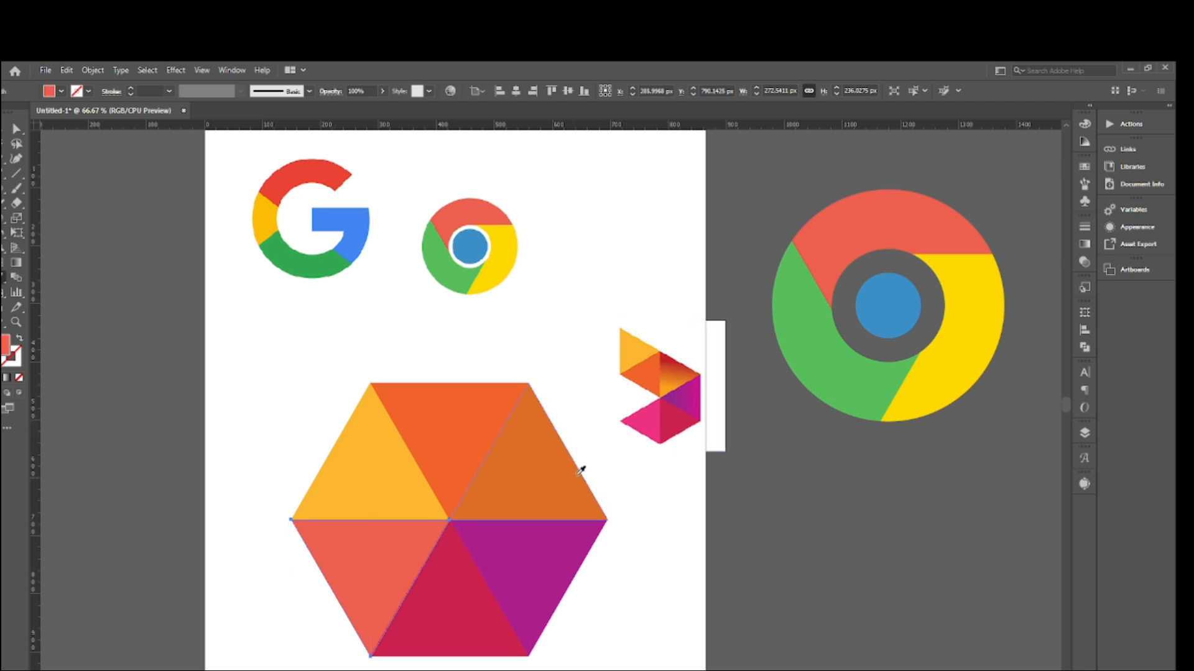
{"action": "left_click", "coordinate": [640, 426]}
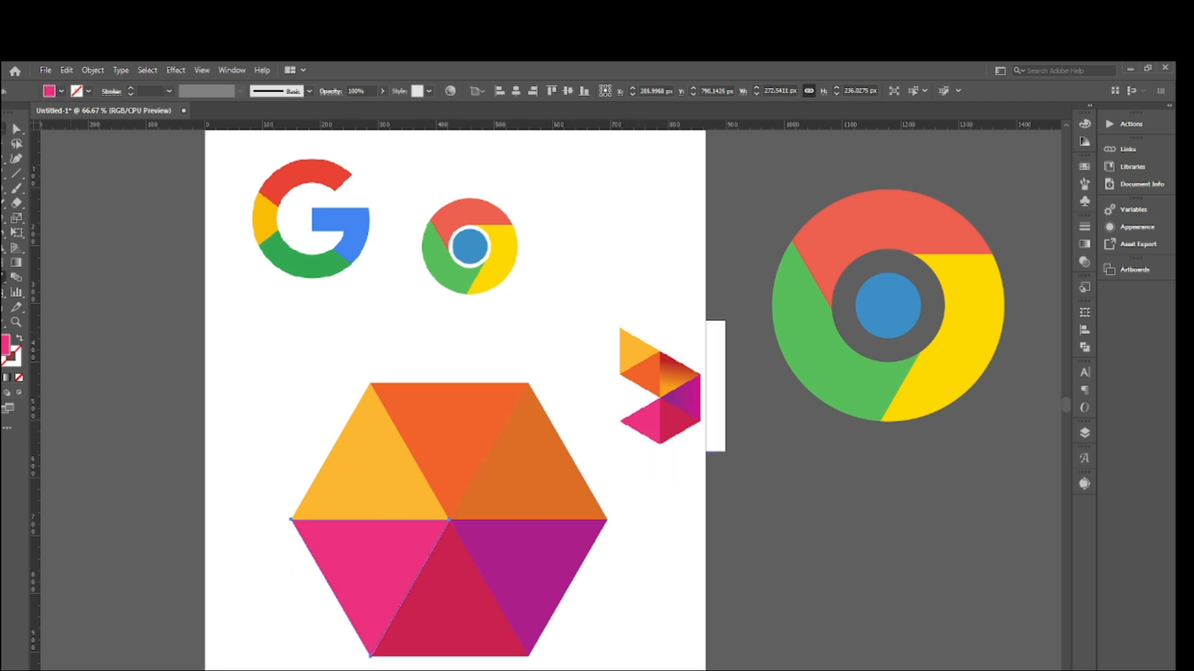
- Move the faceted reference logo back up into the row of reference logos and deselect it
{"action": "left_click", "coordinate": [3, 128]}
{"action": "left_click_drag", "start_coordinate": [668, 359], "coordinate": [636, 192]}
{"action": "left_click", "coordinate": [563, 333]}
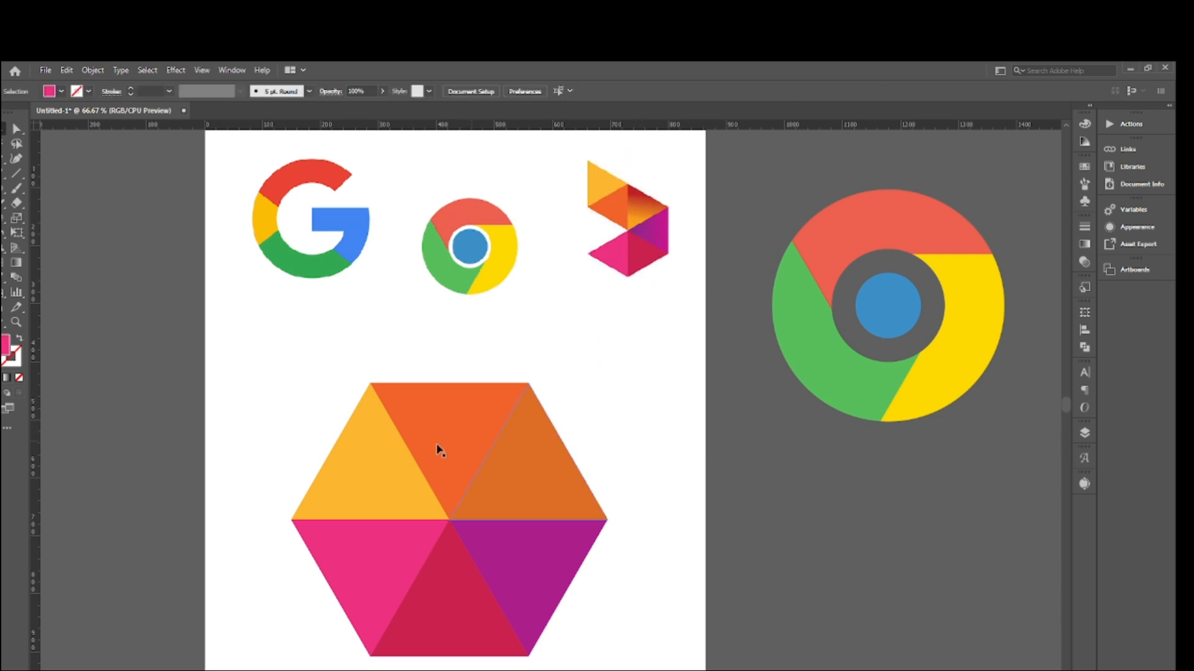
- Move the yellow-orange triangle so its base sits exactly on the top edge of the orange triangle
{"action": "left_click", "coordinate": [347, 470]}
{"action": "left_click_drag", "start_coordinate": [347, 469], "coordinate": [426, 336]}
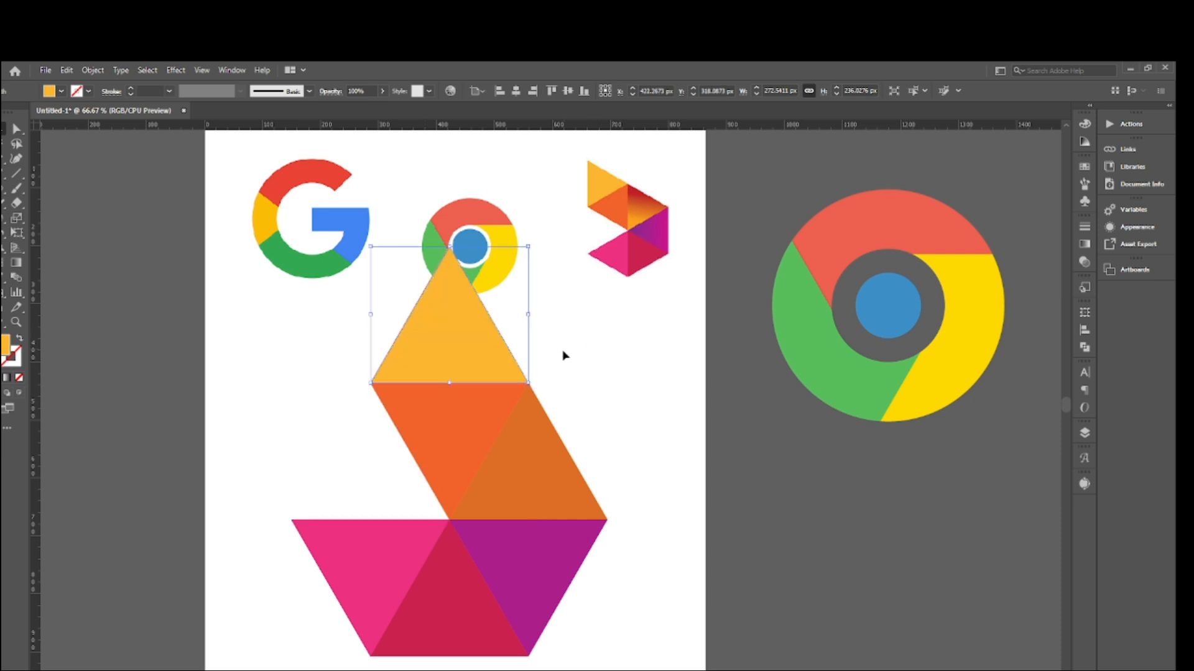
{"action": "left_click", "coordinate": [580, 439]}
- Select all six coloured triangles and group them into one object
{"action": "left_click_drag", "start_coordinate": [286, 392], "coordinate": [534, 626]}
{"action": "scroll", "coordinate": [534, 626], "scroll_direction": "down", "scroll_amount": 2}
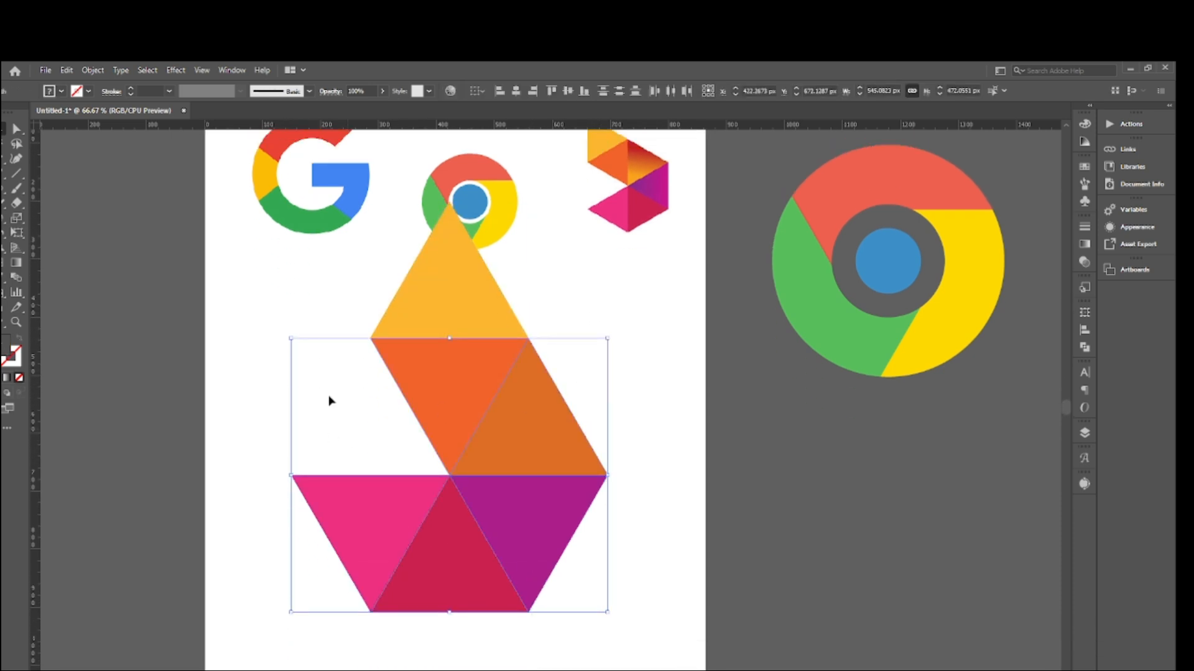
{"action": "left_click_drag", "start_coordinate": [329, 279], "coordinate": [522, 618]}
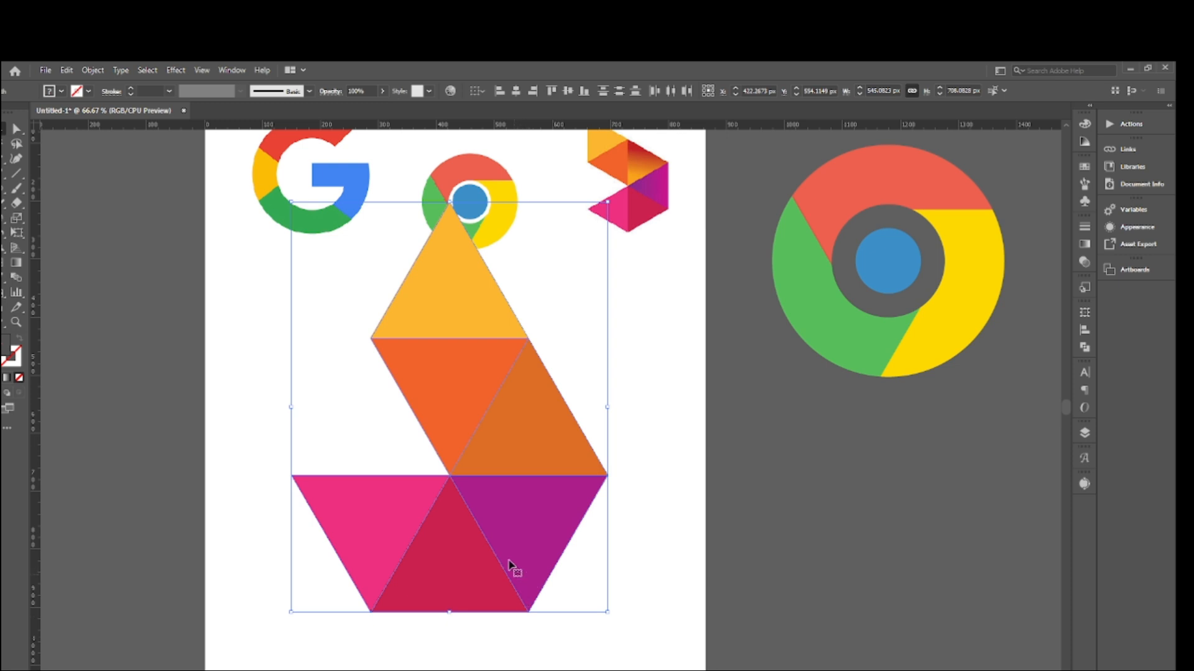
{"action": "key", "text": "a"}
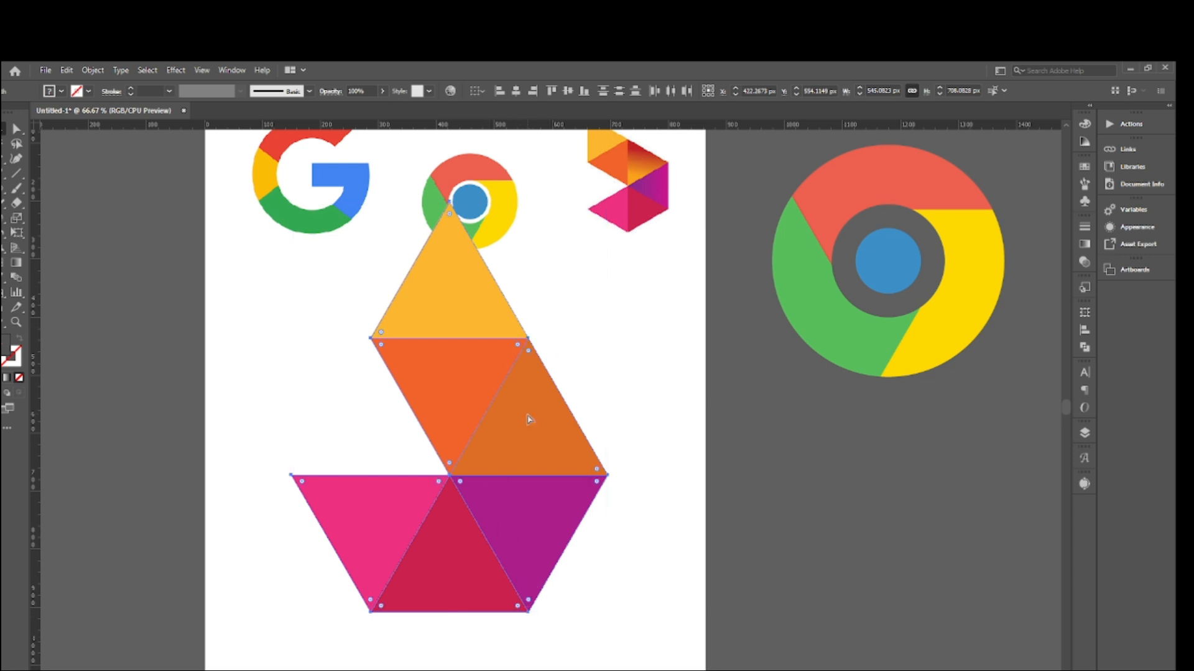
{"action": "key", "text": "v"}
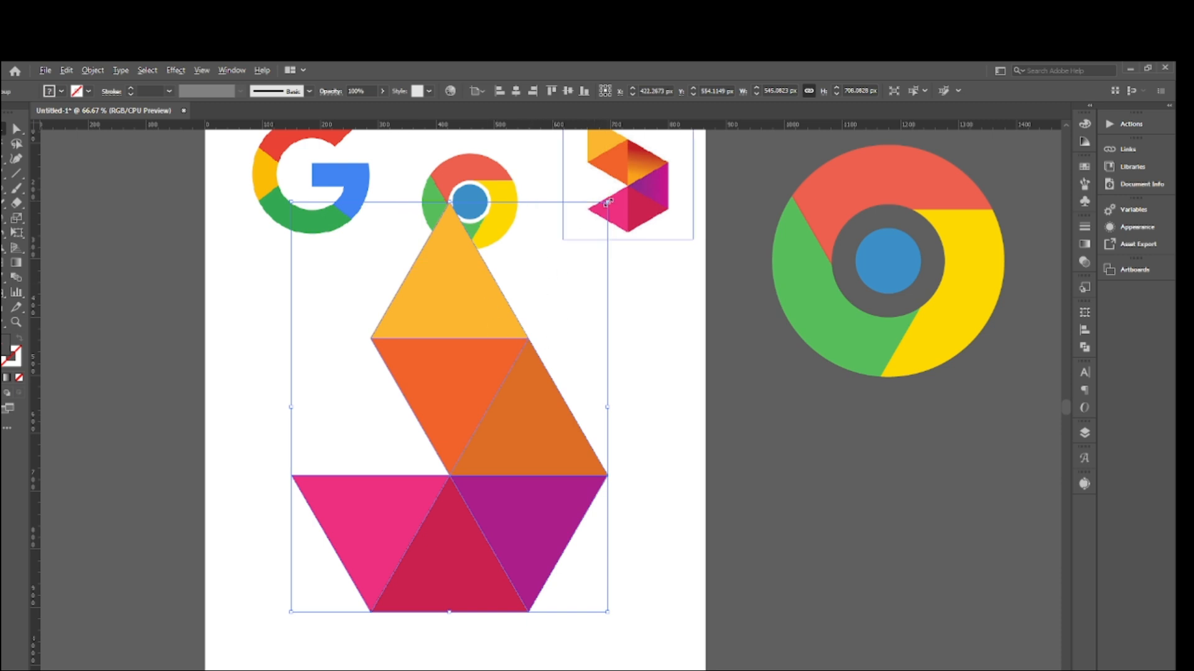
- Scale down the grouped triangle logo, move it off the artboard beneath the finished Chrome logo and deselect it
{"action": "left_click_drag", "start_coordinate": [608, 202], "coordinate": [528, 301]}
{"action": "scroll", "coordinate": [579, 327], "scroll_direction": "down", "scroll_amount": 2}
{"action": "left_click_drag", "start_coordinate": [487, 343], "coordinate": [923, 489]}
{"action": "left_click", "coordinate": [624, 325]}
{"action": "scroll", "coordinate": [627, 327], "scroll_direction": "up", "scroll_amount": 3}
{"action": "scroll", "coordinate": [753, 453], "scroll_direction": "down", "scroll_amount": 2}
{"action": "left_click", "coordinate": [759, 436]}
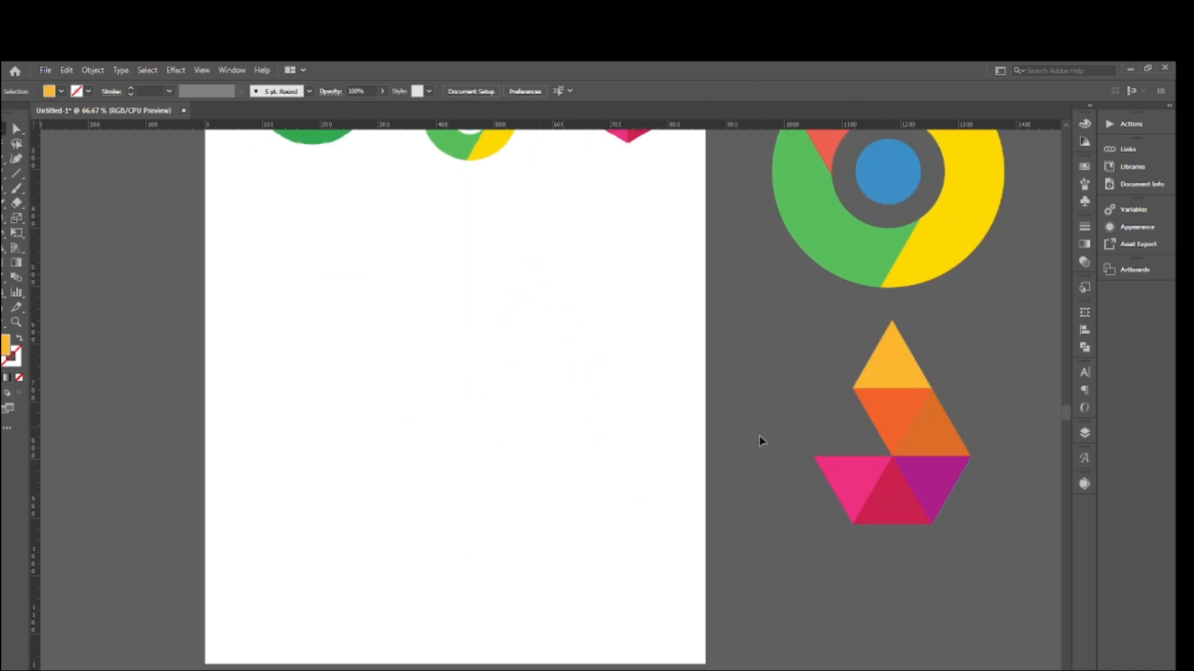
- Move the Google G reference logo down into the empty area of the artboard and deselect it
{"action": "scroll", "coordinate": [808, 404], "scroll_direction": "up", "scroll_amount": 3}
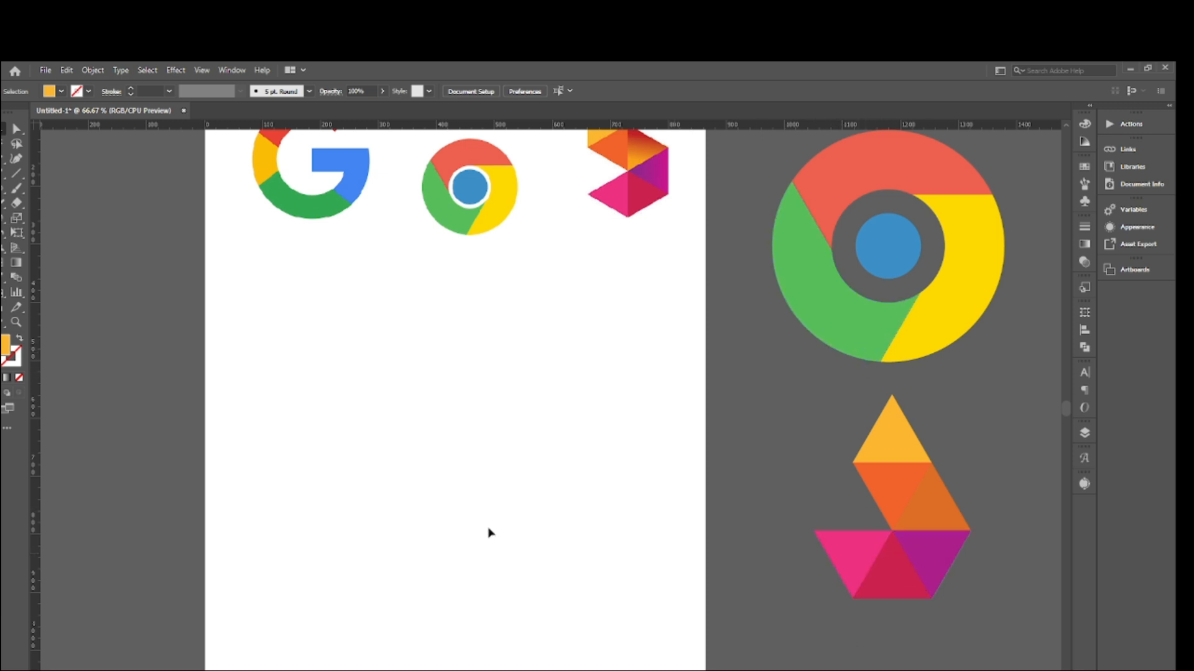
{"action": "scroll", "coordinate": [341, 450], "scroll_direction": "up", "scroll_amount": 3}
{"action": "left_click_drag", "start_coordinate": [329, 248], "coordinate": [376, 471]}
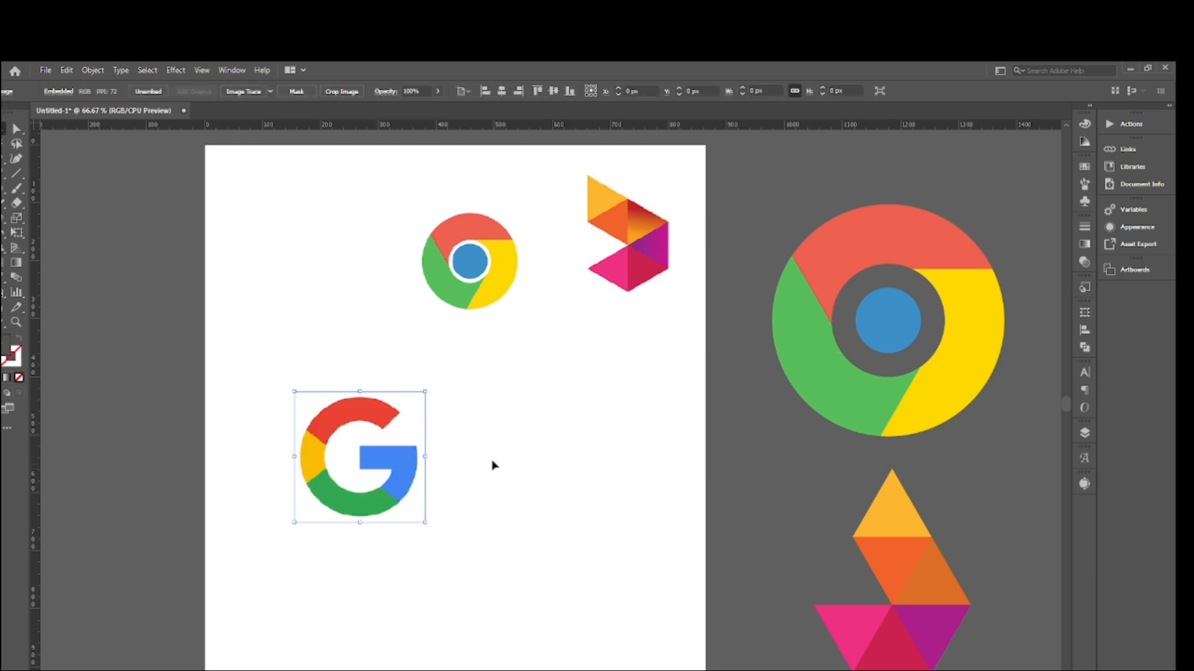
{"action": "scroll", "coordinate": [503, 454], "scroll_direction": "down", "scroll_amount": 2}
{"action": "left_click", "coordinate": [511, 435]}
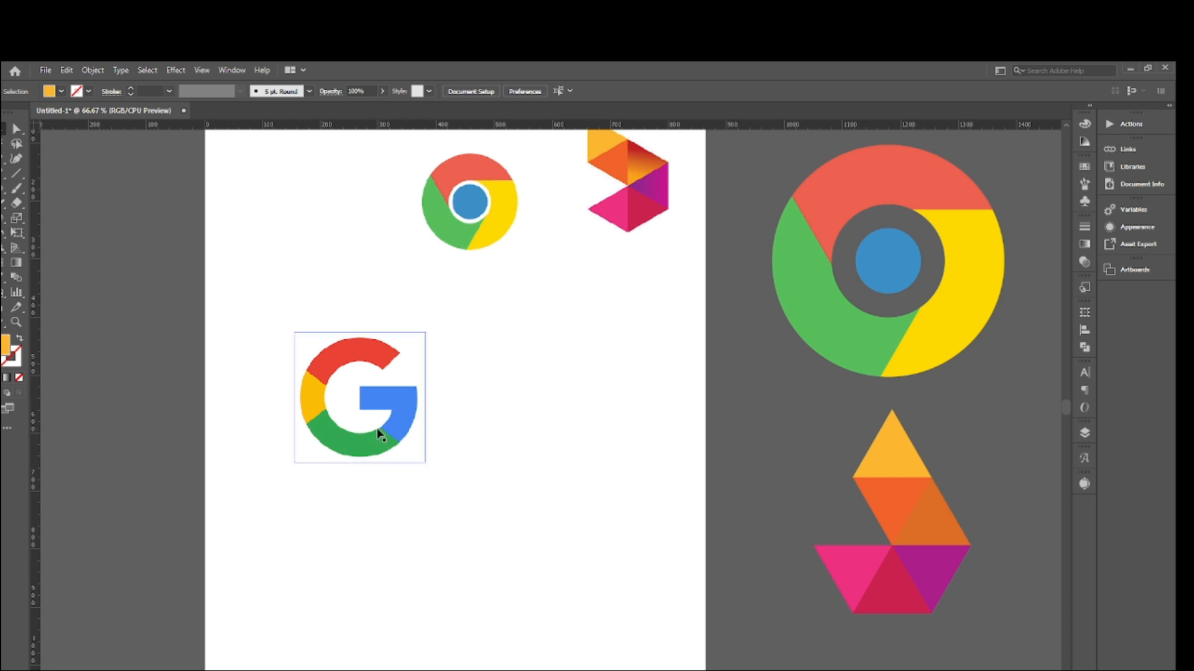
- Move the Google G reference logo back up into the row of reference logos and deselect it
{"action": "left_click_drag", "start_coordinate": [381, 426], "coordinate": [338, 382]}
{"action": "scroll", "coordinate": [342, 420], "scroll_direction": "up", "scroll_amount": 1}
{"action": "left_click_drag", "start_coordinate": [344, 424], "coordinate": [343, 297]}
{"action": "left_click", "coordinate": [357, 394]}
- Draw a 400 x 400 px circle below the reference logos and swap its fill and stroke to leave only an orange outline
{"action": "left_click", "coordinate": [17, 188]}
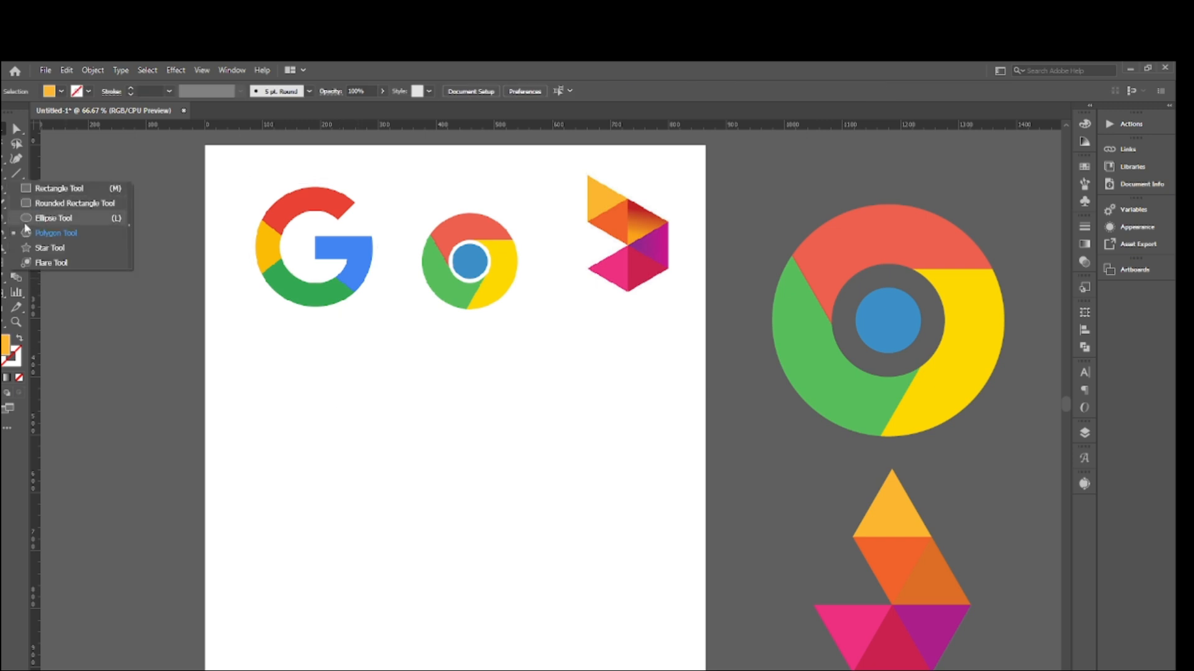
{"action": "left_click", "coordinate": [54, 218]}
{"action": "scroll", "coordinate": [368, 422], "scroll_direction": "down", "scroll_amount": 2}
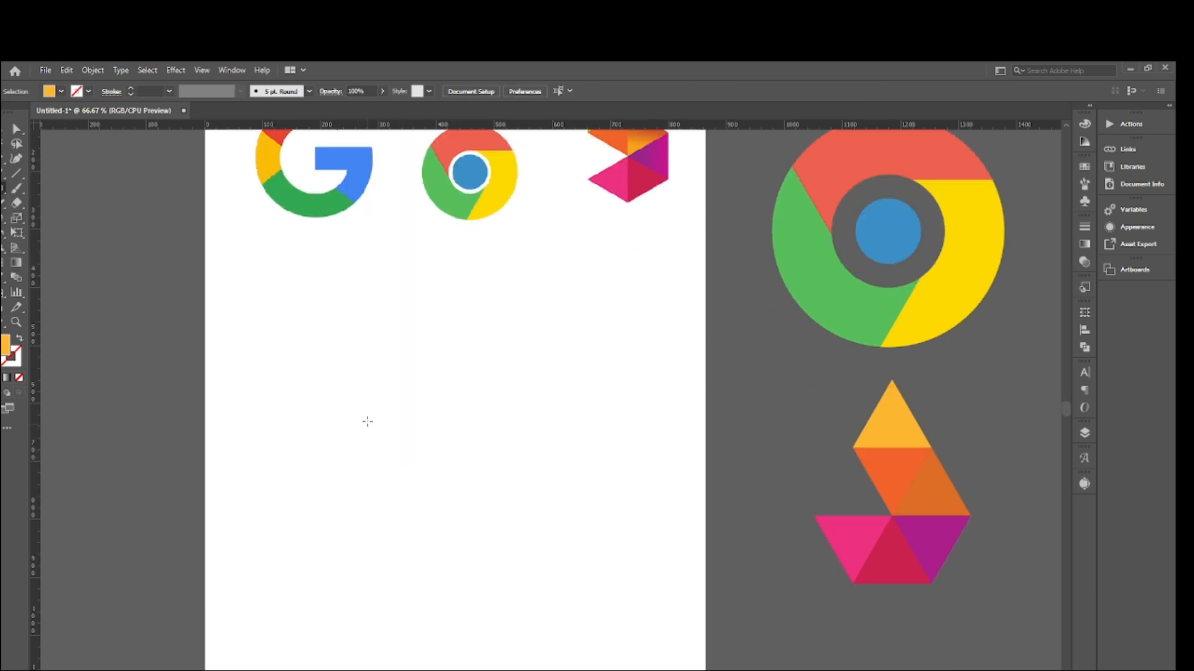
{"action": "left_click", "coordinate": [343, 367]}
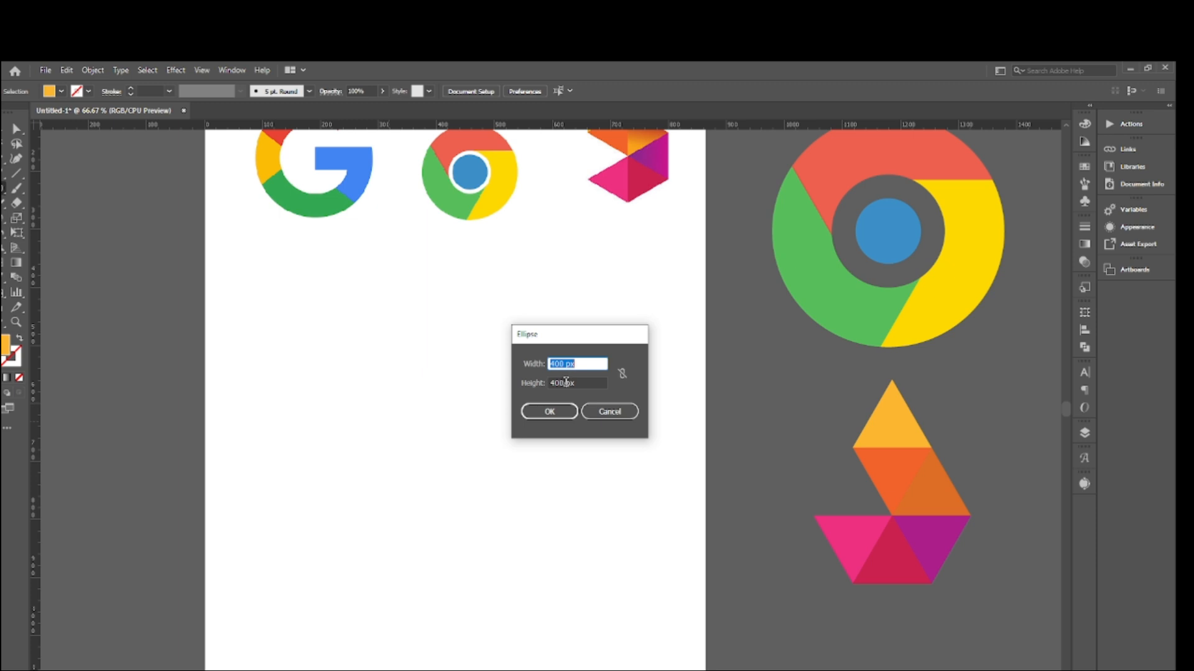
{"action": "left_click", "coordinate": [549, 412]}
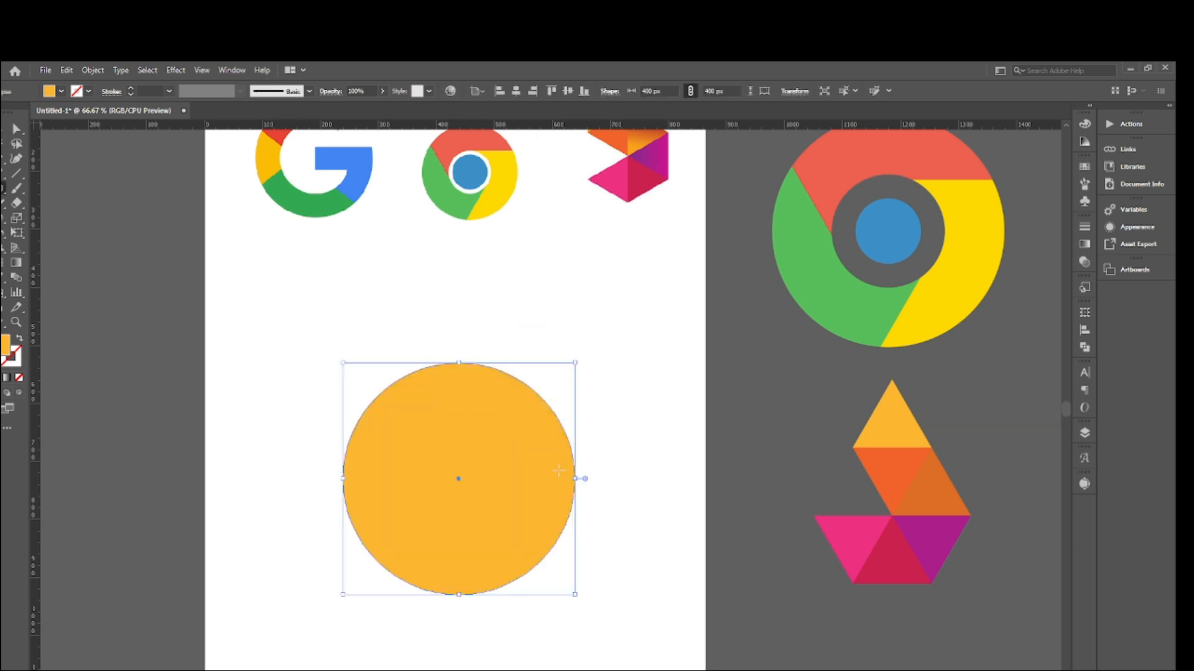
{"action": "left_click", "coordinate": [19, 339]}
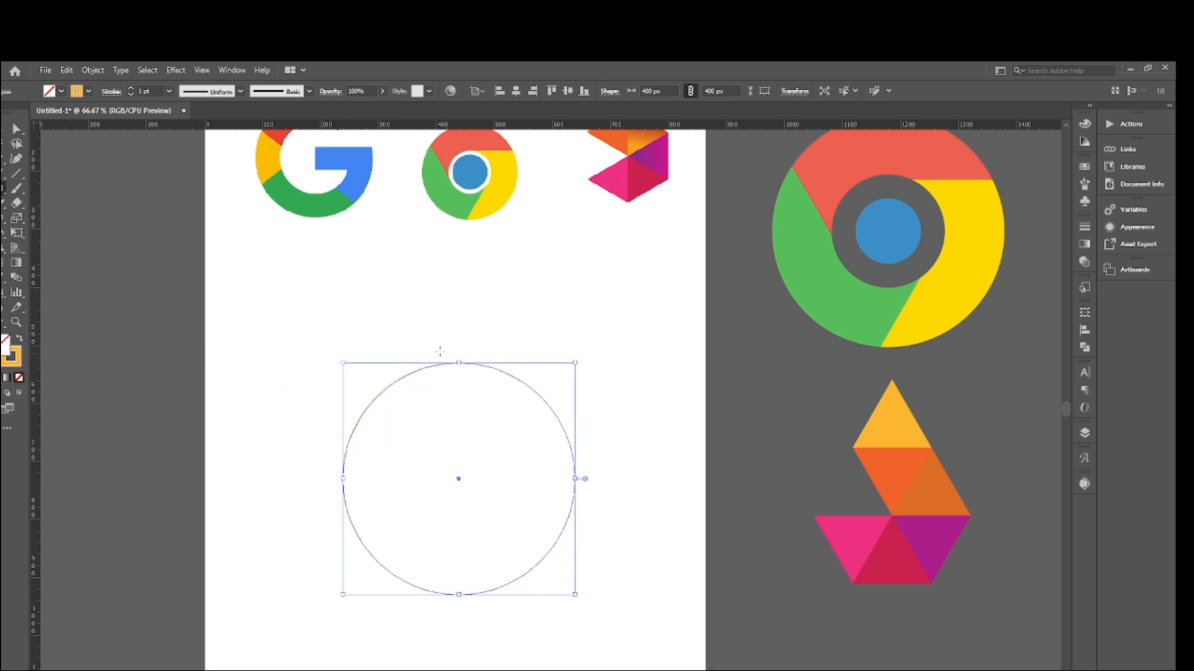
{"action": "scroll", "coordinate": [399, 385], "scroll_direction": "up", "scroll_amount": 1}
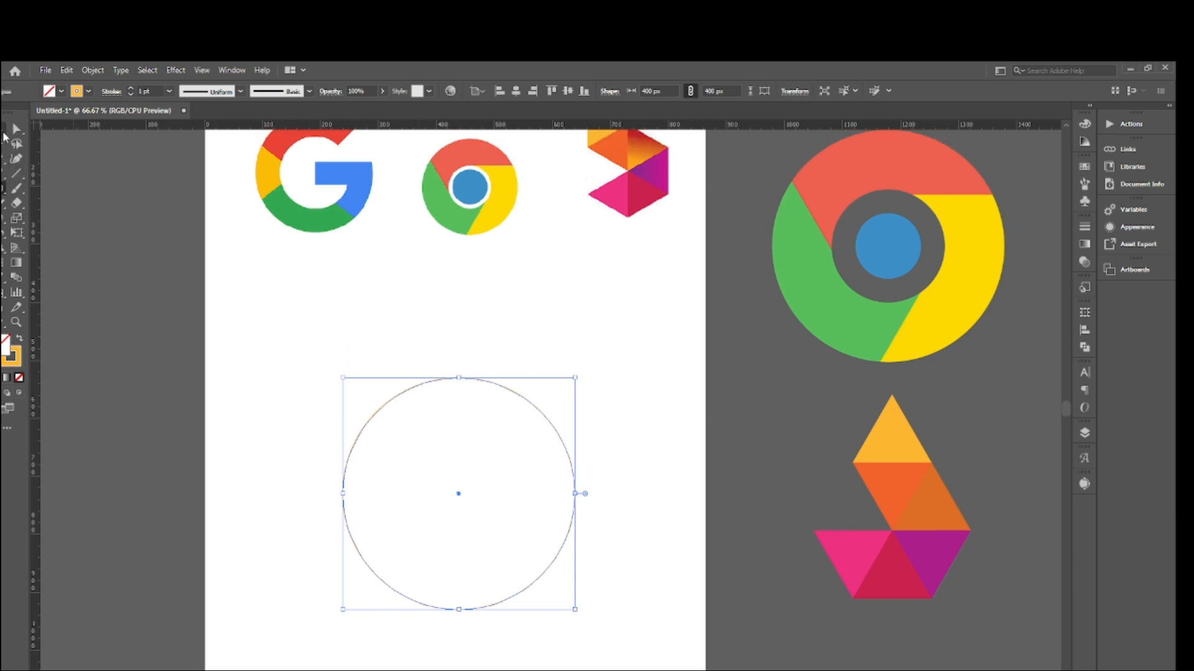
- Offset the circle's path by -90 px to create a concentric inner circle, and deselect it
{"action": "scroll", "coordinate": [392, 360], "scroll_direction": "down", "scroll_amount": 3}
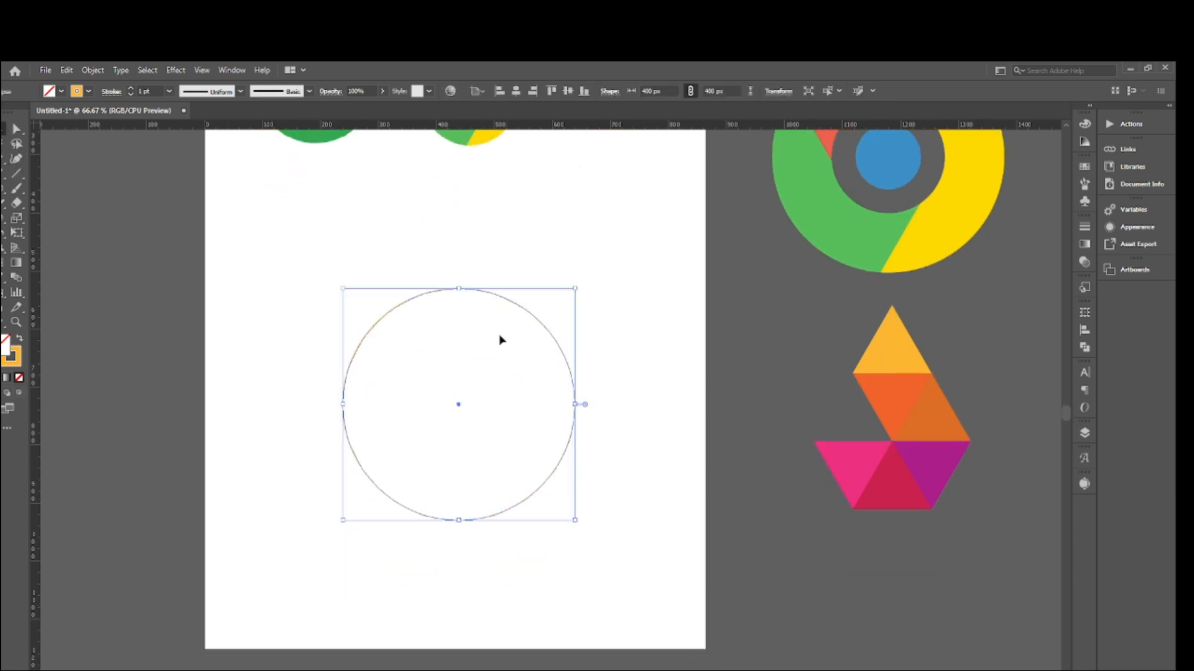
{"action": "left_click", "coordinate": [92, 69]}
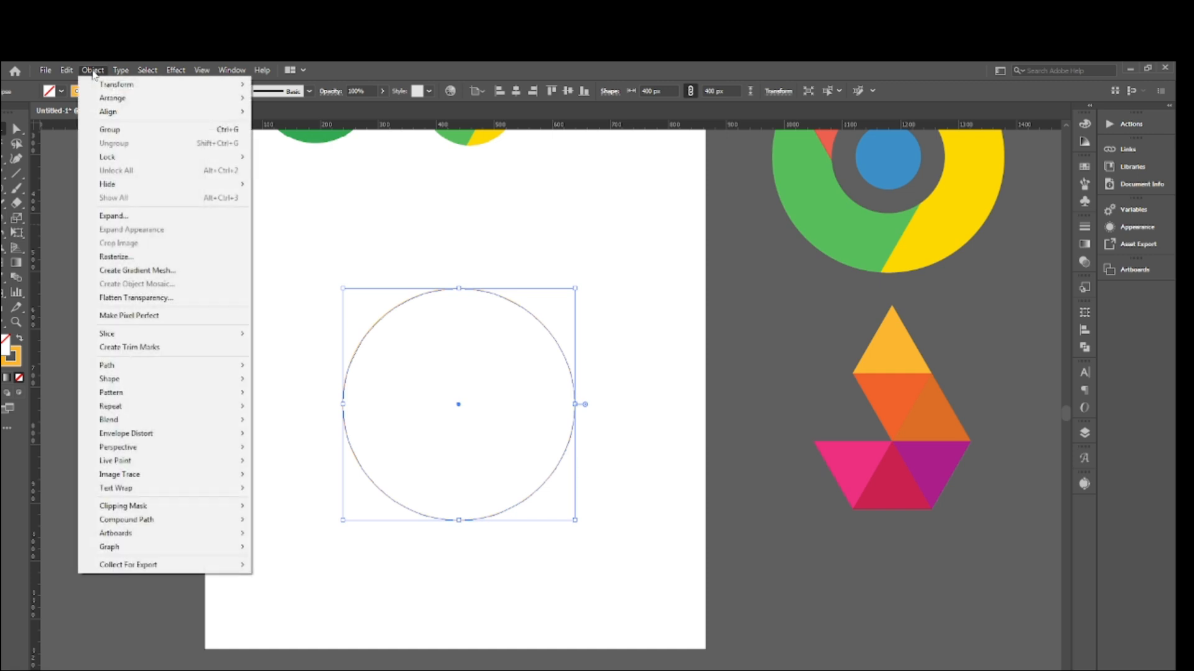
{"action": "mouse_move", "coordinate": [121, 367]}
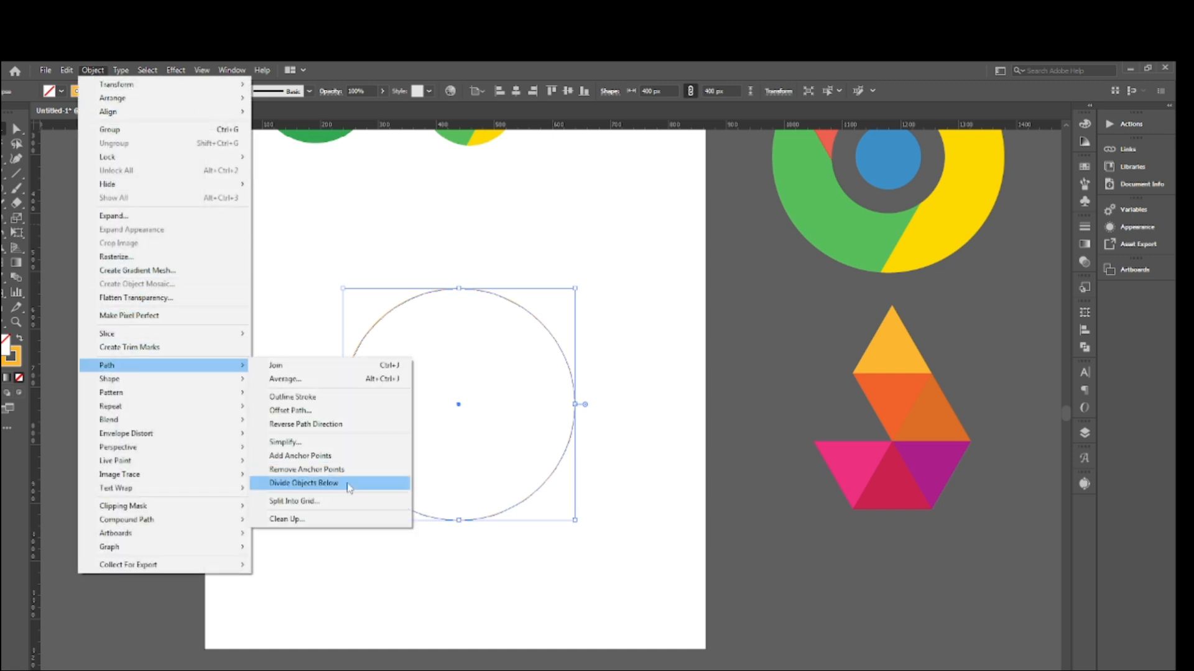
{"action": "left_click", "coordinate": [305, 411]}
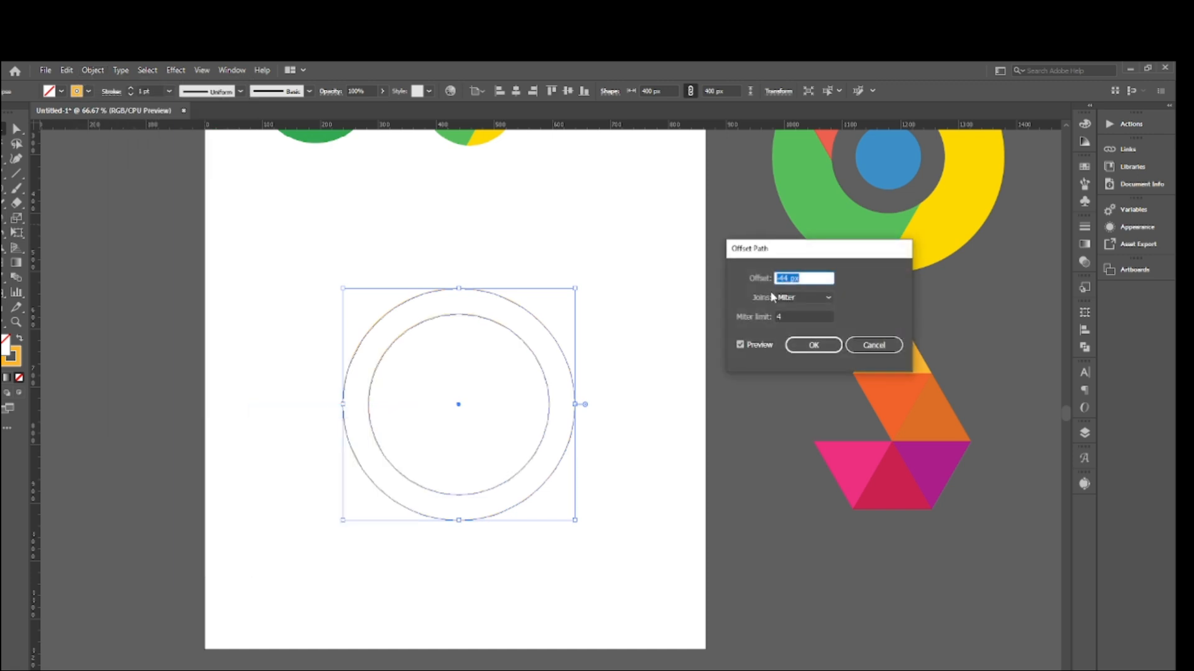
{"action": "left_click", "coordinate": [785, 279]}
{"action": "key", "text": "Up"}
{"action": "double_click", "coordinate": [785, 278]}
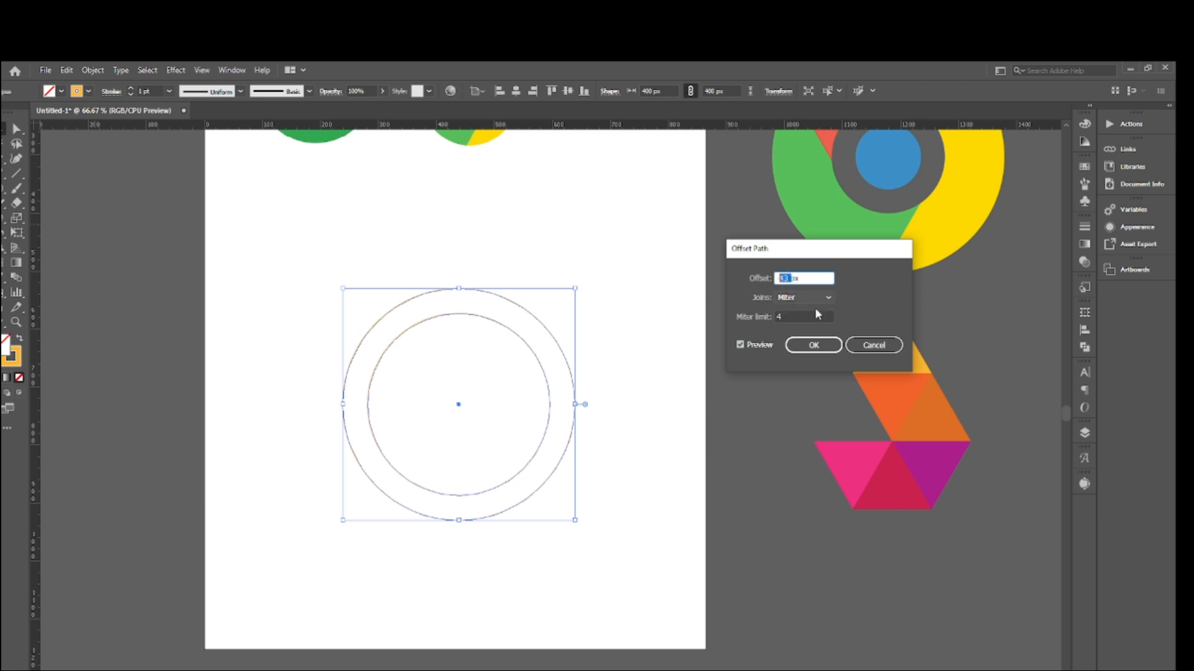
{"action": "type", "text": "90"}
{"action": "left_click", "coordinate": [740, 346]}
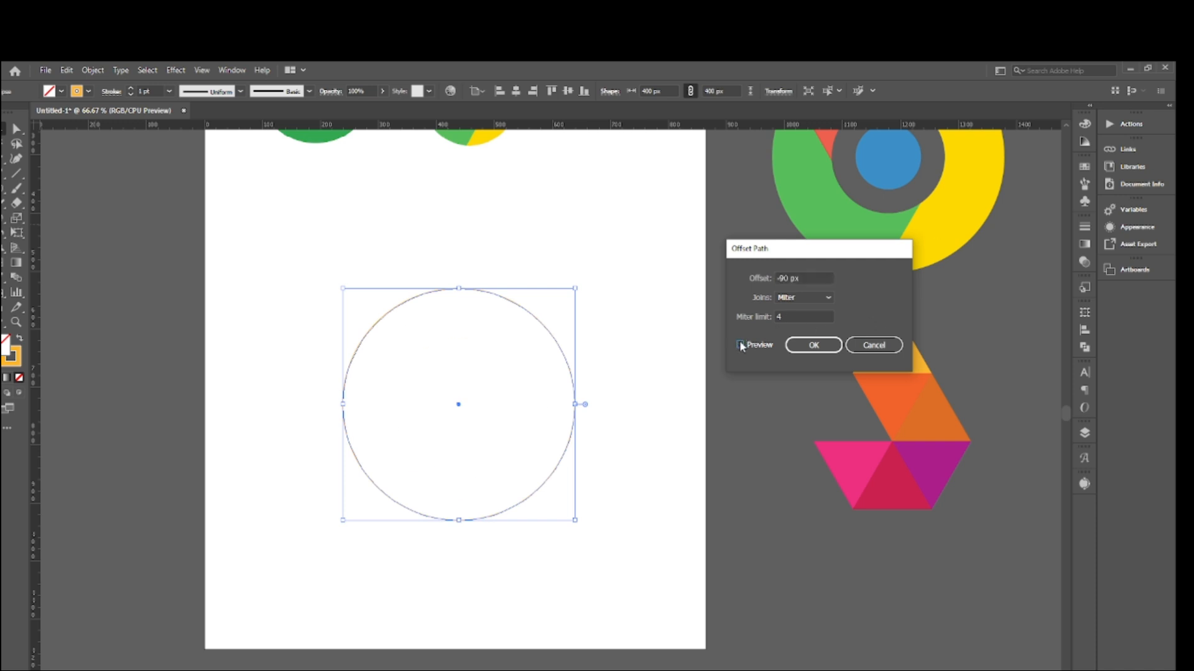
{"action": "left_click", "coordinate": [740, 346]}
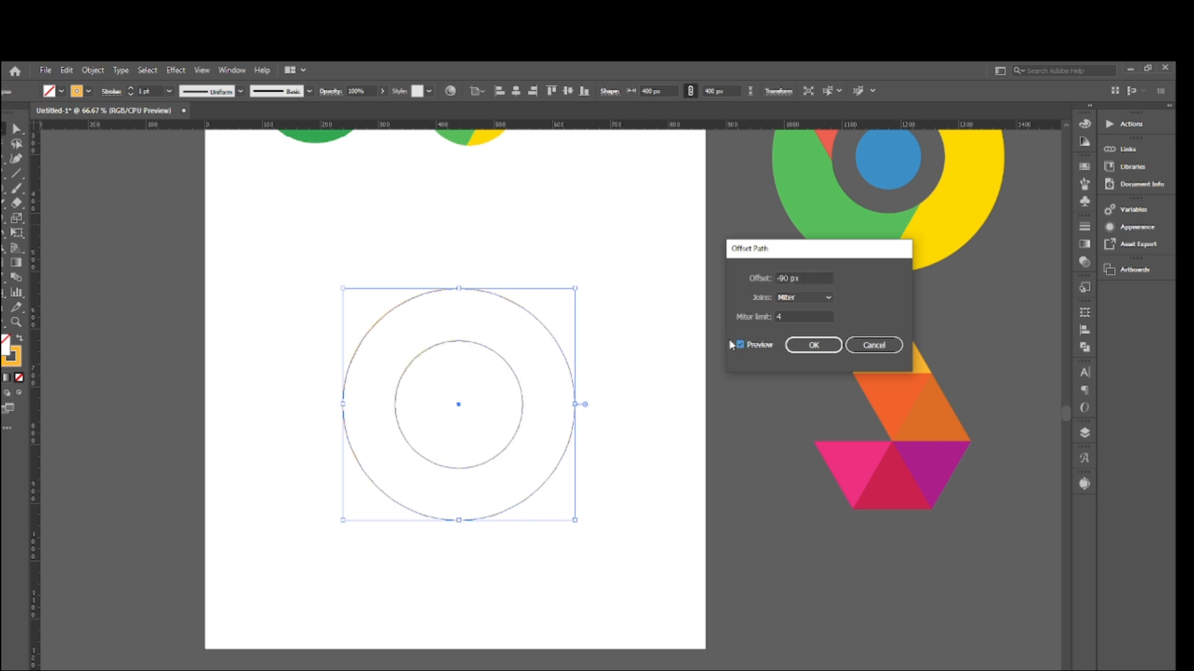
{"action": "left_click", "coordinate": [826, 345]}
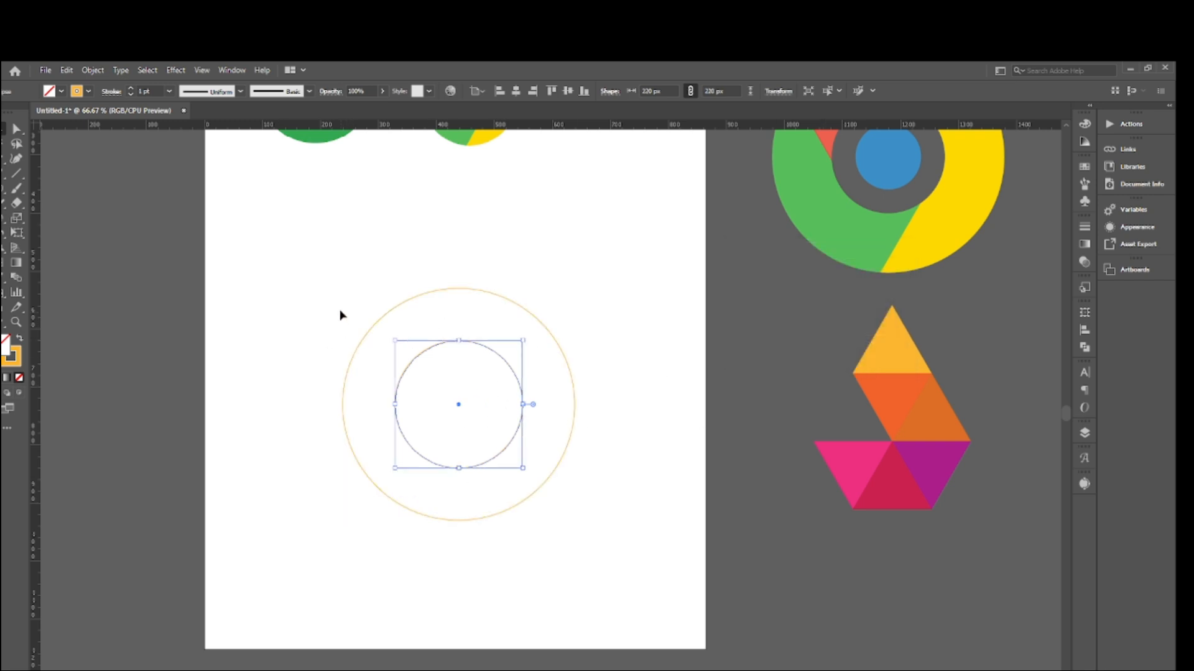
{"action": "left_click", "coordinate": [340, 315]}
- Select both concentric circles and group them
{"action": "scroll", "coordinate": [466, 363], "scroll_direction": "up", "scroll_amount": 2}
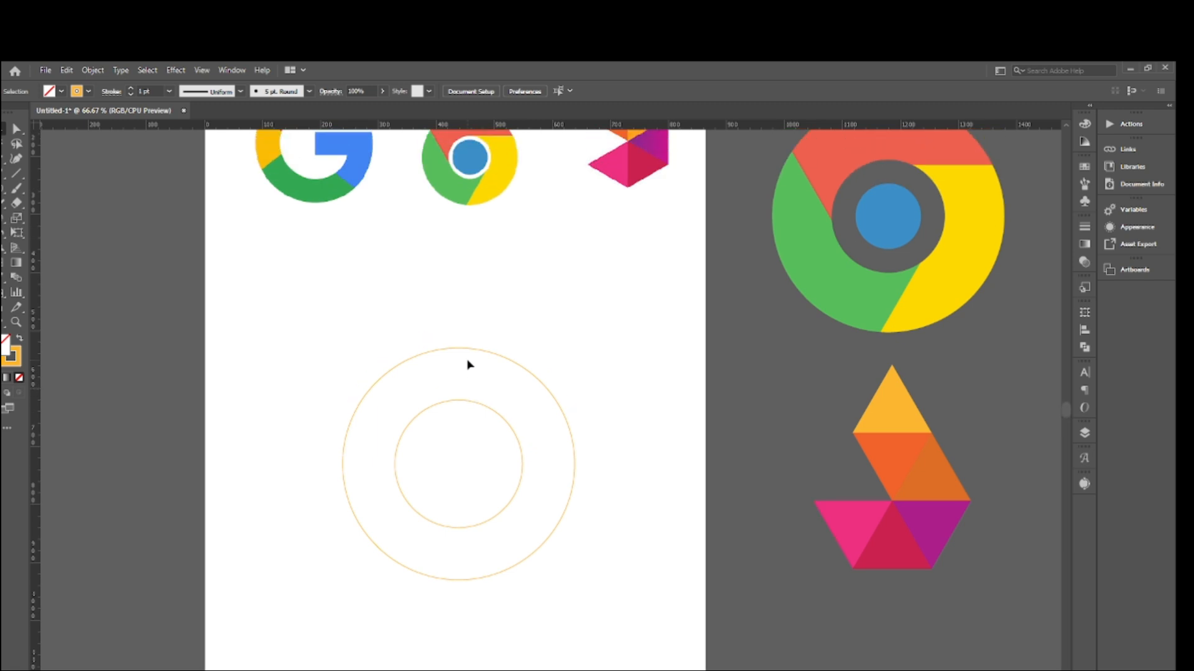
{"action": "scroll", "coordinate": [463, 366], "scroll_direction": "down", "scroll_amount": 1}
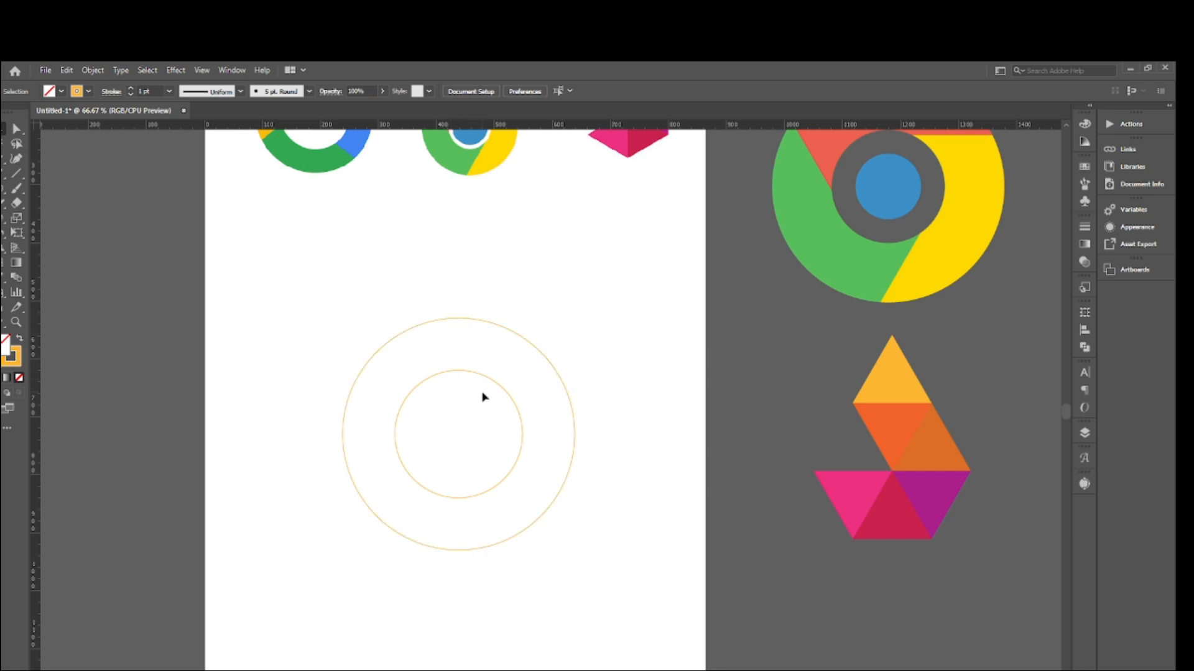
{"action": "scroll", "coordinate": [487, 416], "scroll_direction": "up", "scroll_amount": 1}
{"action": "left_click_drag", "start_coordinate": [272, 346], "coordinate": [621, 565]}
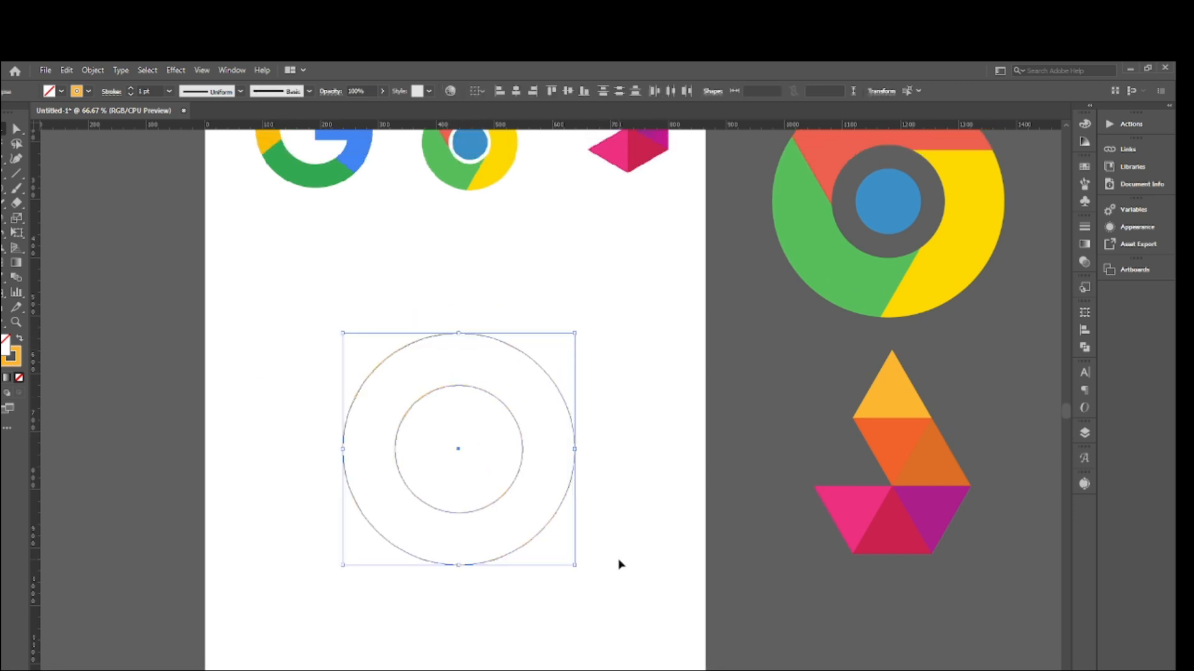
{"action": "key", "text": "v"}
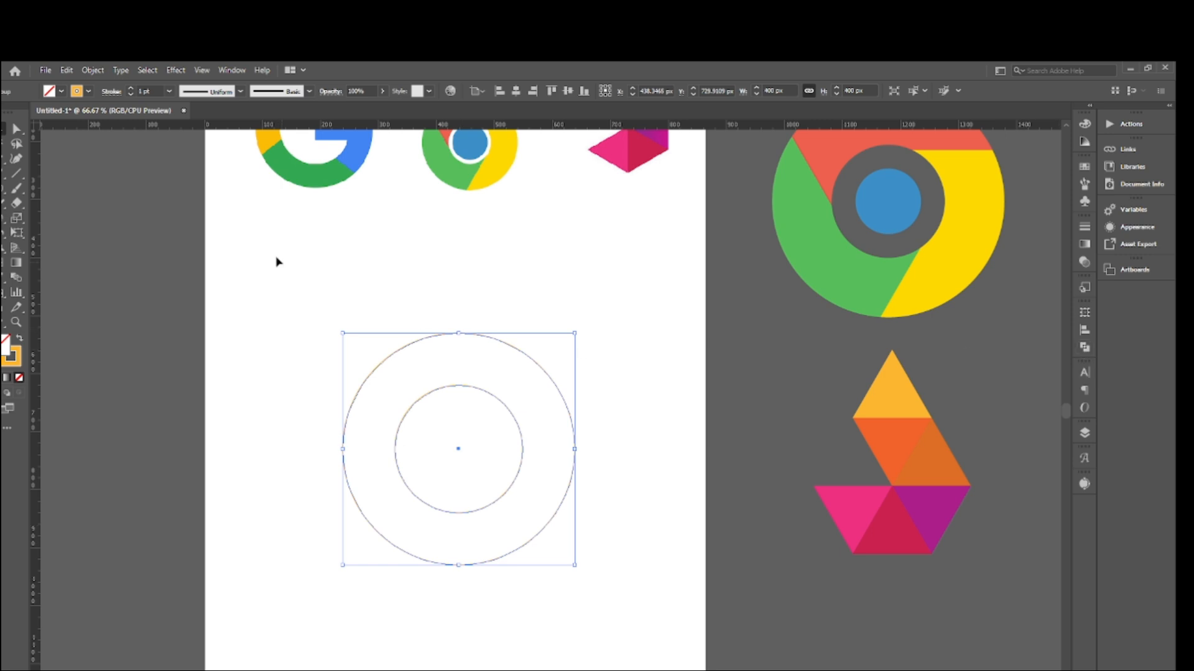
- Center the grouped circles horizontally and vertically on the artboard, using alignment to the artboard, and deselect them
{"action": "left_click", "coordinate": [232, 71]}
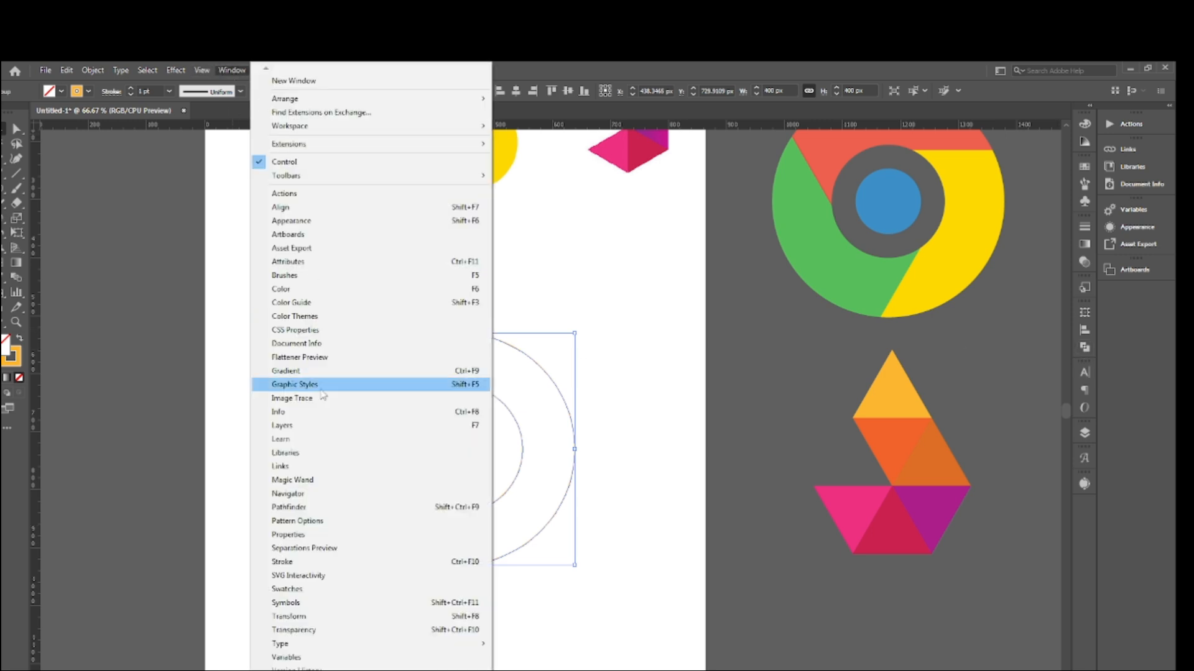
{"action": "left_click", "coordinate": [304, 507]}
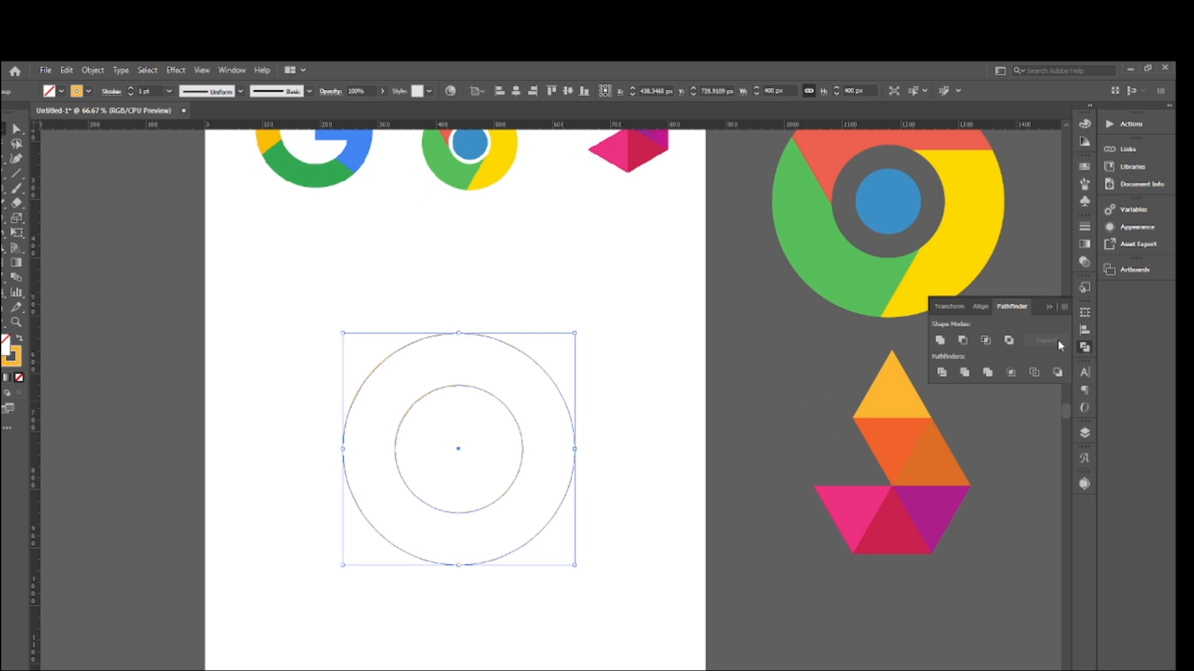
{"action": "left_click", "coordinate": [979, 306]}
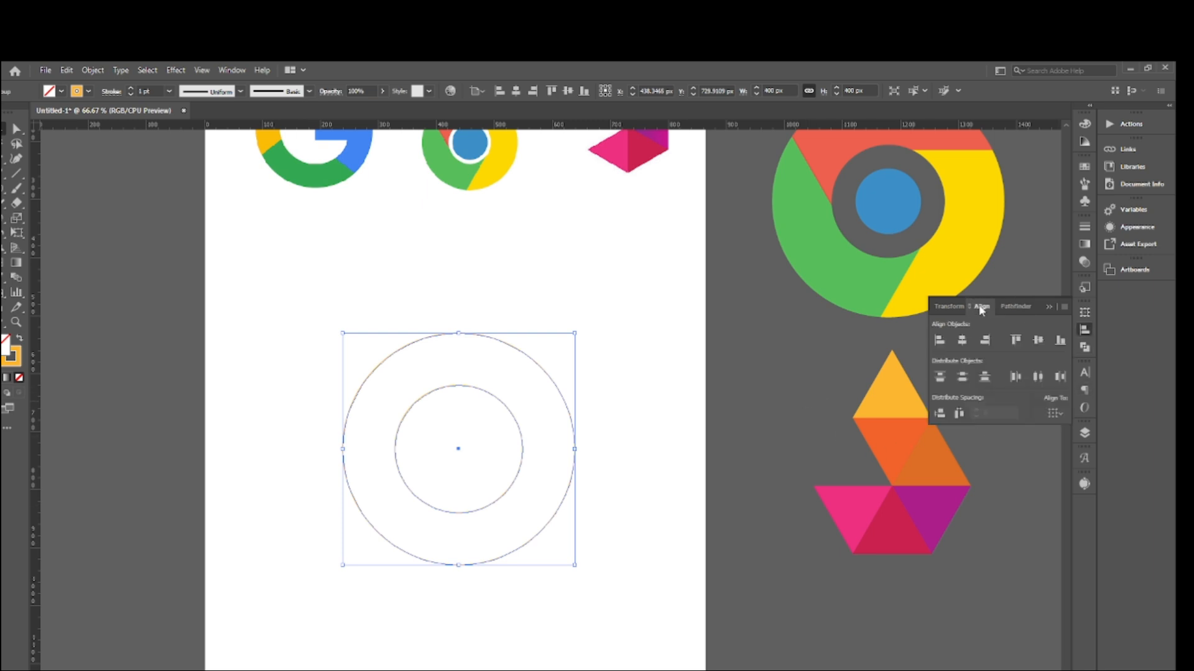
{"action": "left_click", "coordinate": [1061, 411]}
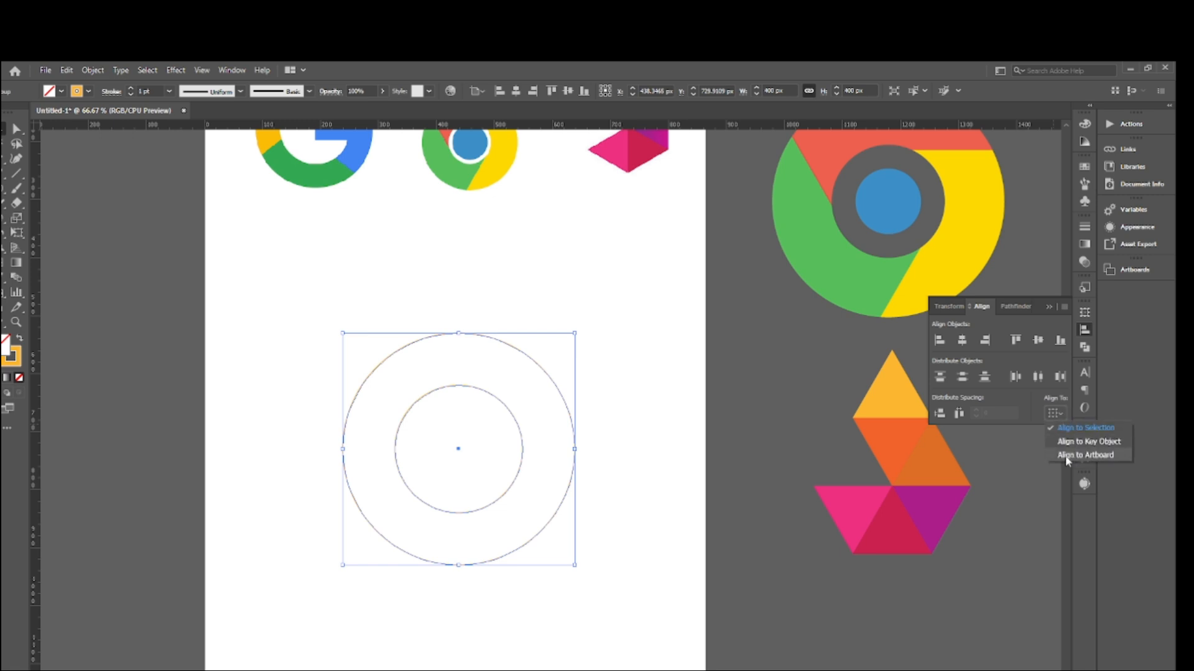
{"action": "left_click", "coordinate": [1090, 456]}
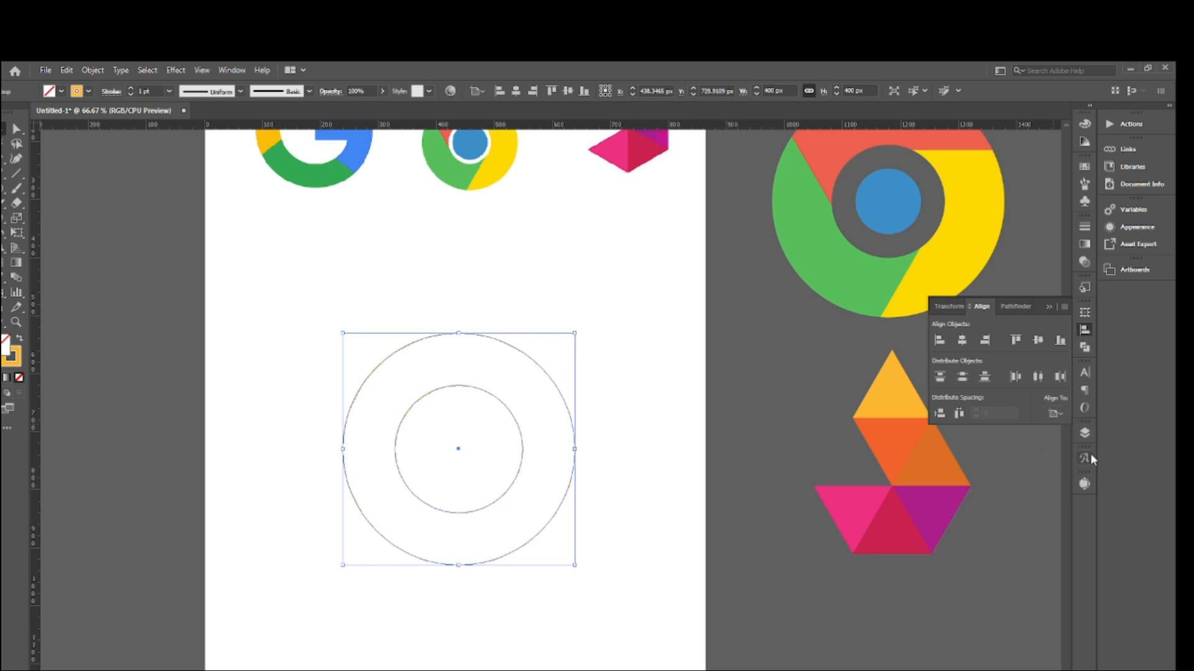
{"action": "left_click", "coordinate": [963, 342]}
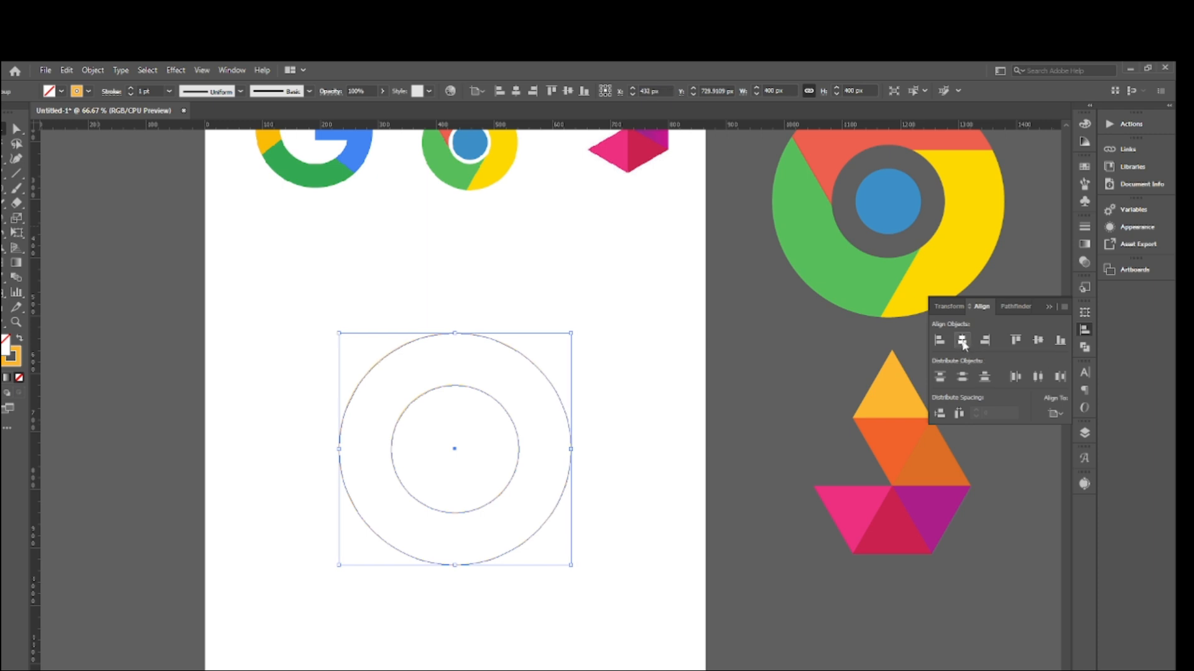
{"action": "left_click", "coordinate": [1038, 341]}
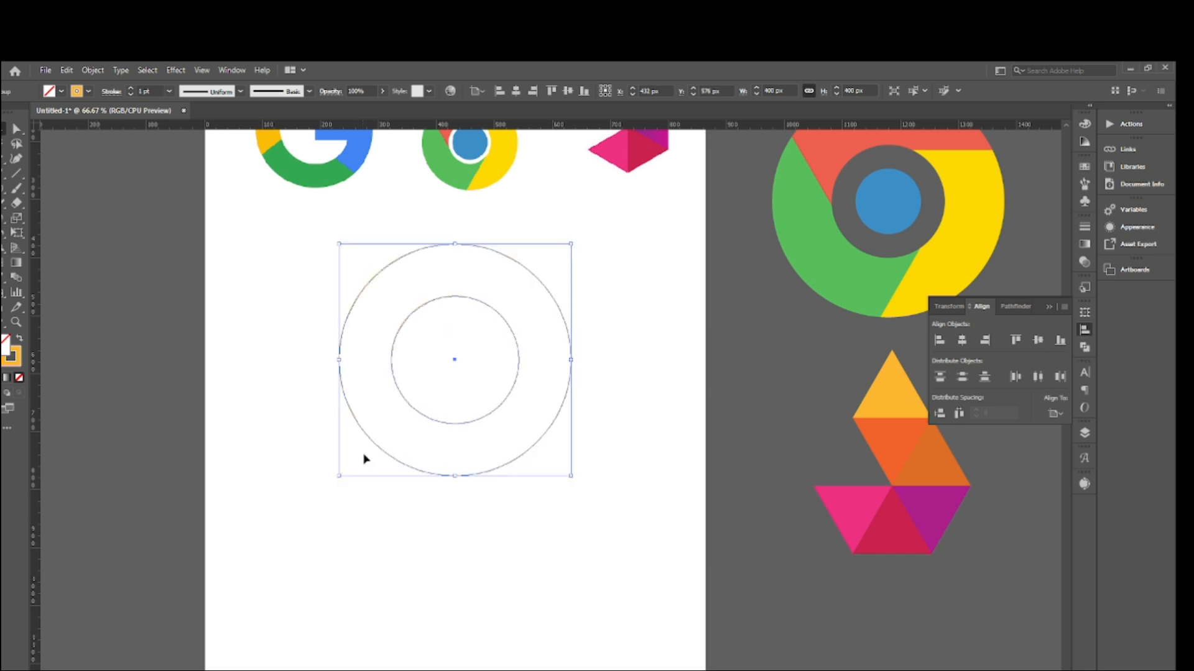
{"action": "left_click", "coordinate": [629, 329]}
{"action": "left_click_drag", "start_coordinate": [205, 276], "coordinate": [652, 462]}
{"action": "scroll", "coordinate": [625, 373], "scroll_direction": "up", "scroll_amount": 1}
{"action": "left_click", "coordinate": [616, 375]}
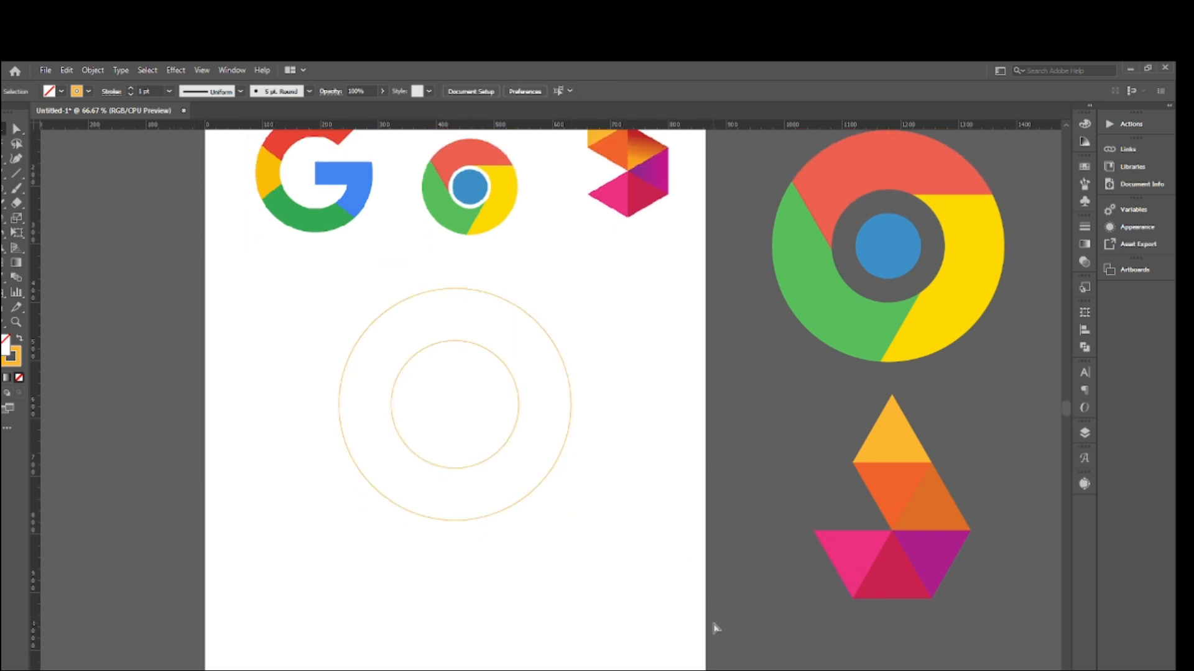
- Switch to Outline view and place a vertical ruler guide through the circles' center at X 432 px
{"action": "key", "text": "ctrl+y"}
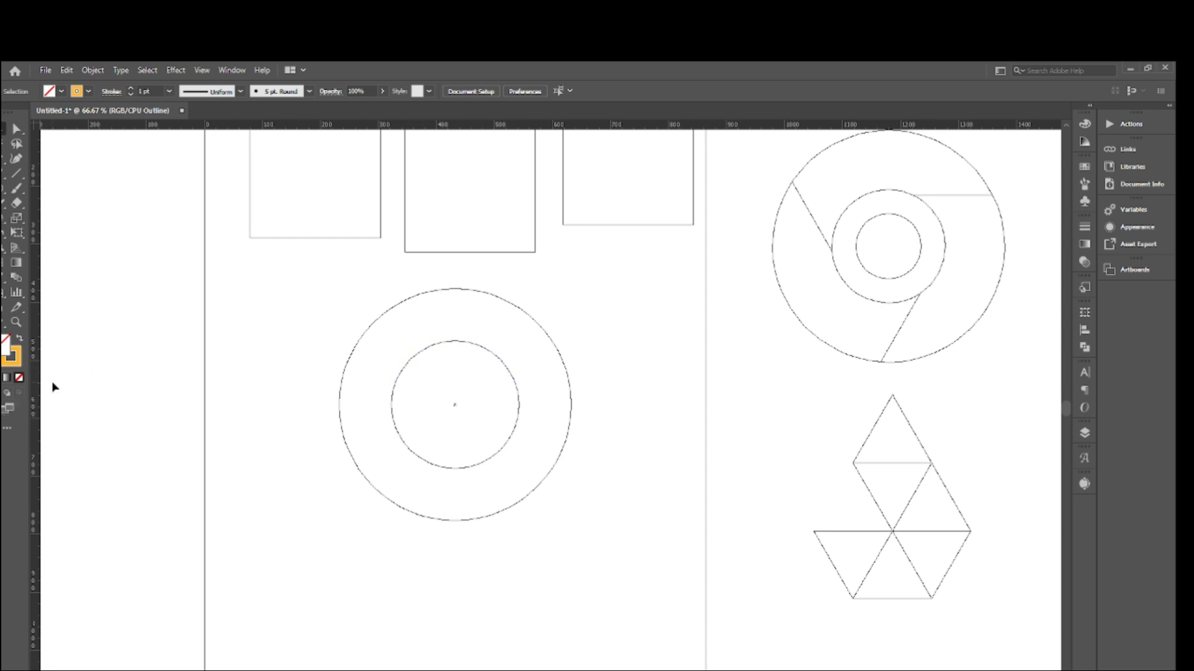
{"action": "scroll", "coordinate": [249, 479], "scroll_direction": "up", "scroll_amount": 1}
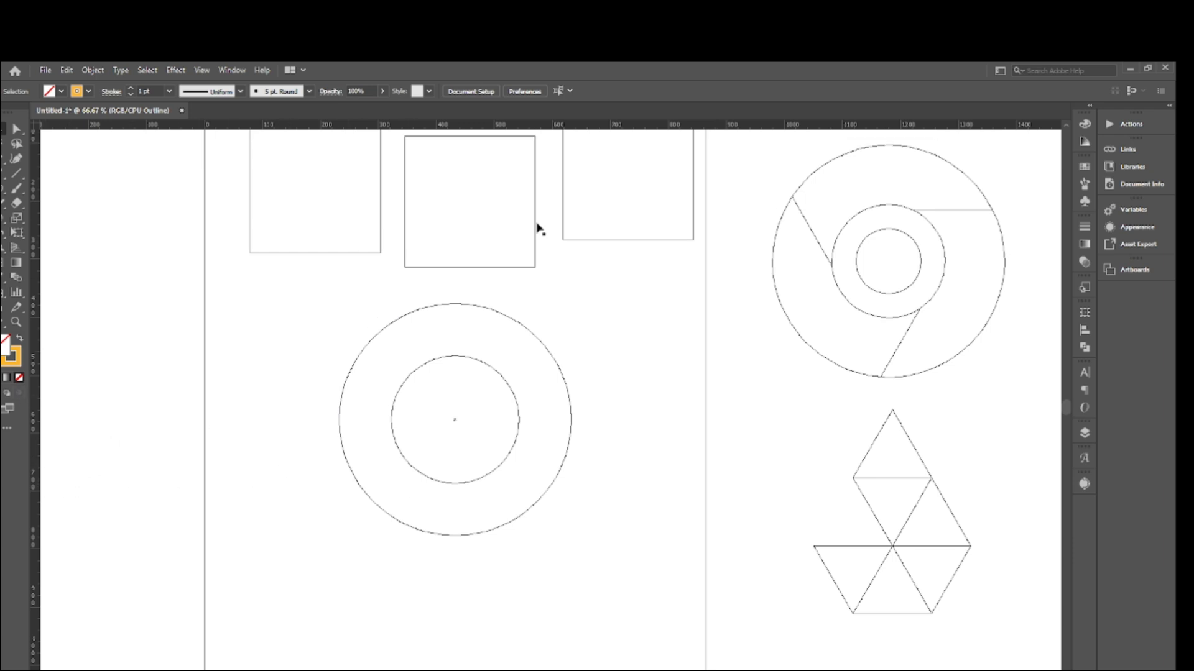
{"action": "key", "text": "ctrl+r"}
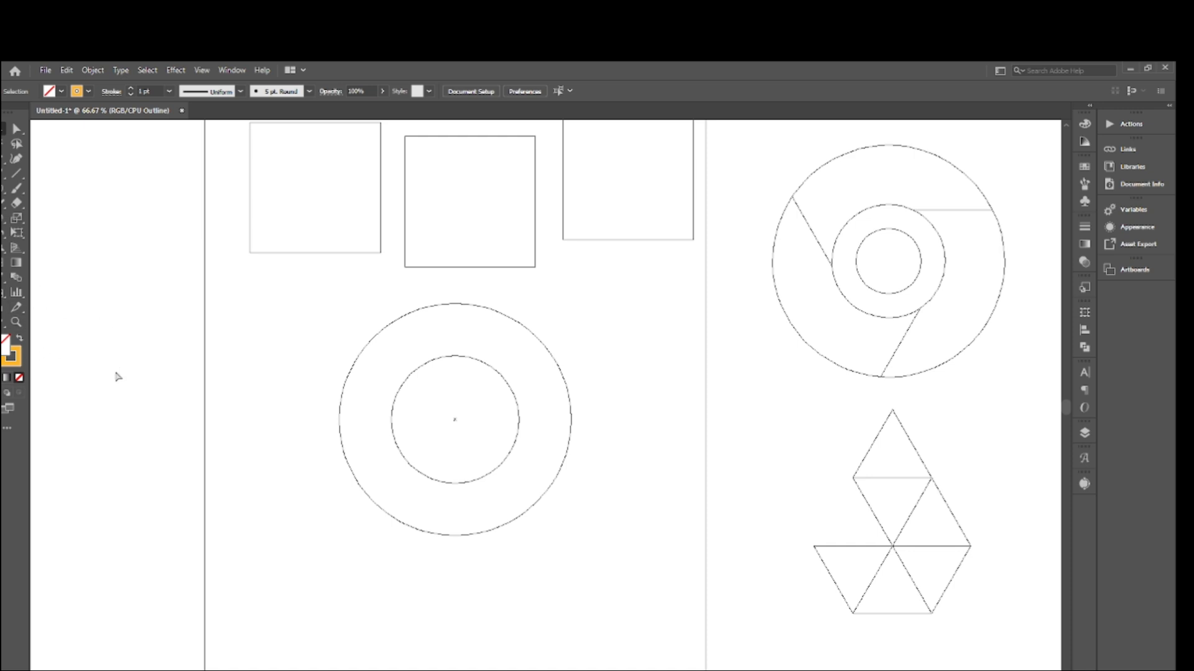
{"action": "key", "text": "ctrl+r"}
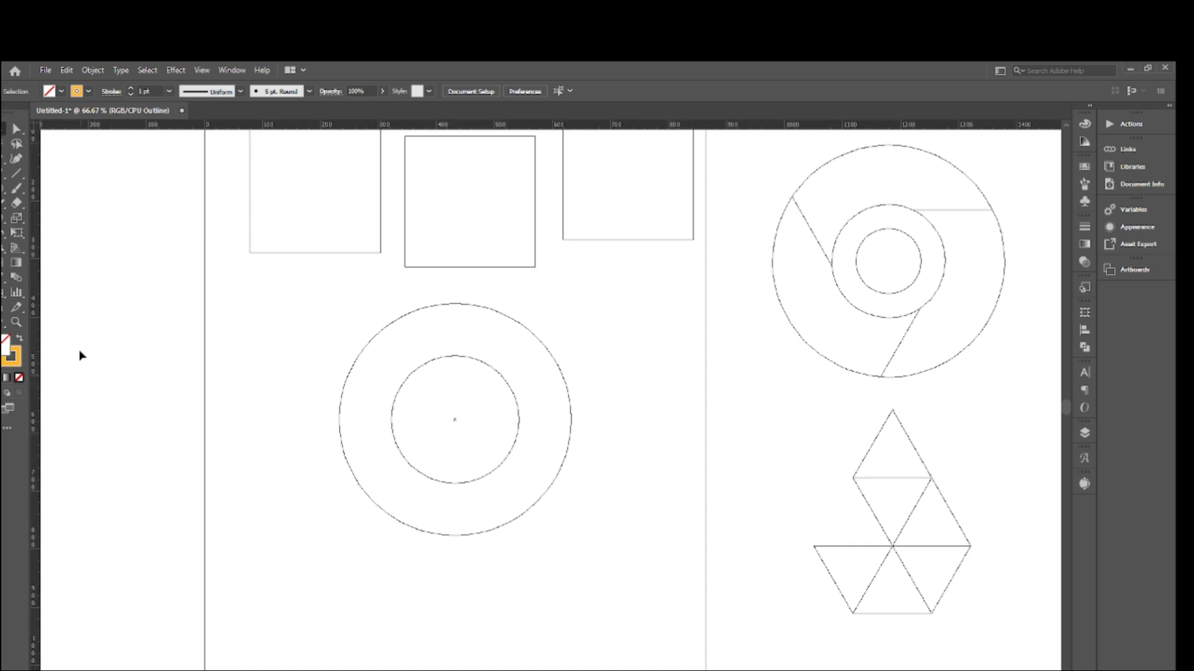
{"action": "left_click_drag", "start_coordinate": [37, 409], "coordinate": [454, 423]}
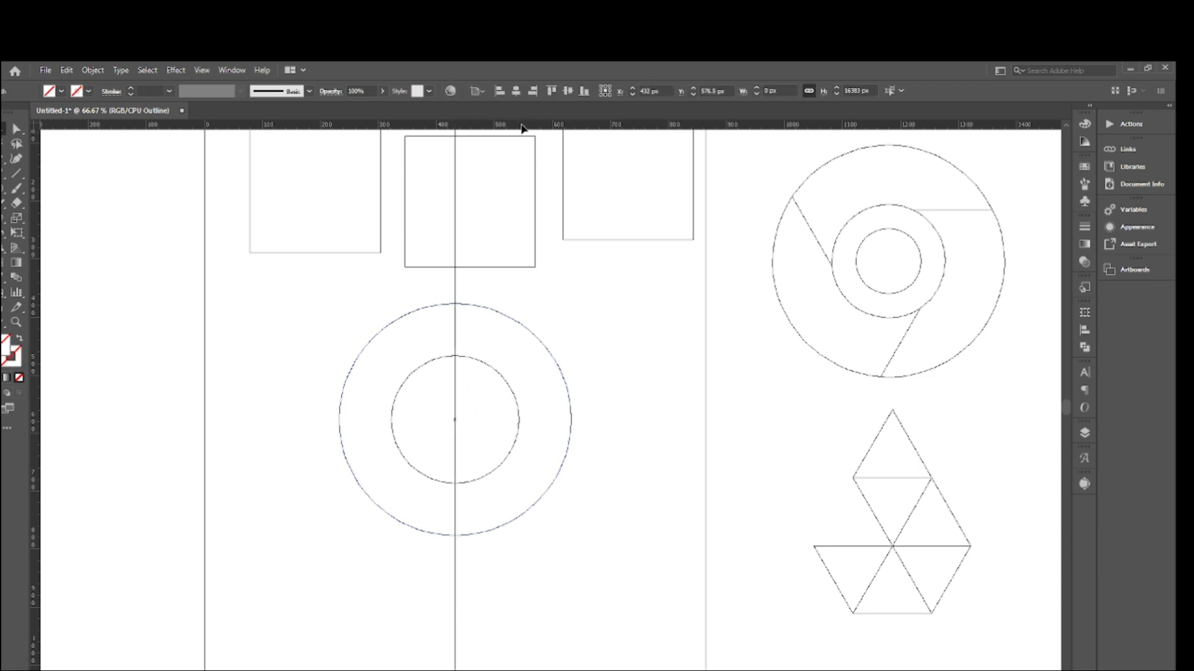
- Place a horizontal ruler guide through the circles' center at about Y 577 px, return to Preview mode, and deselect the guides
{"action": "left_click_drag", "start_coordinate": [521, 128], "coordinate": [509, 419]}
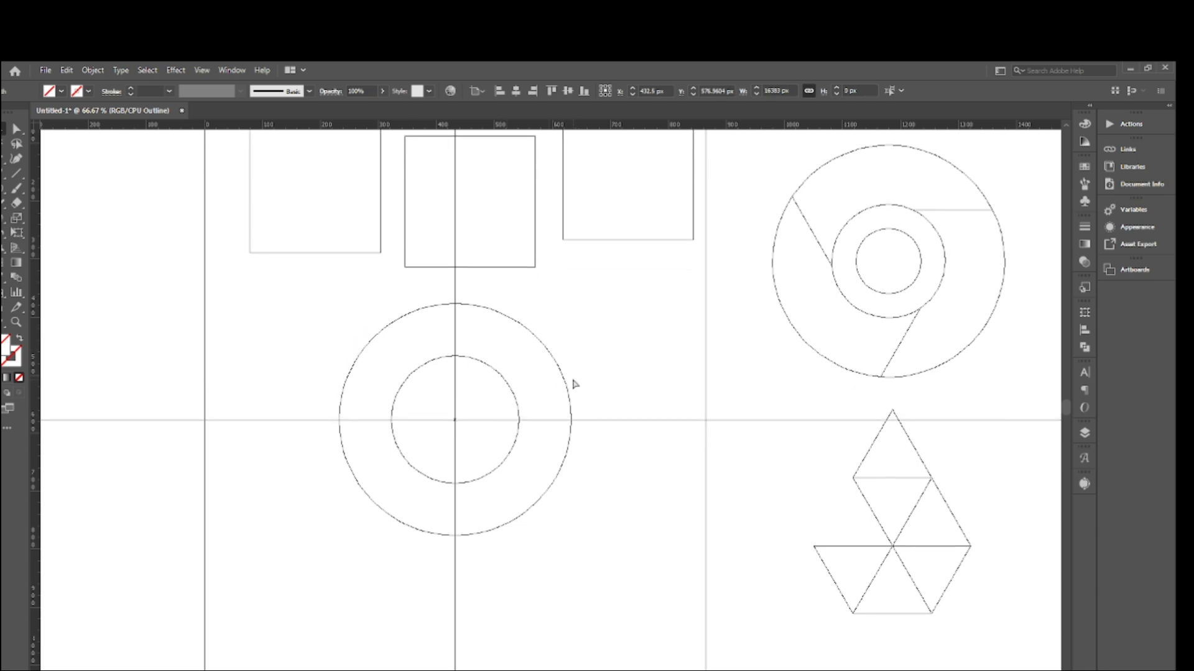
{"action": "key", "text": "ctrl+y"}
{"action": "left_click_drag", "start_coordinate": [234, 380], "coordinate": [247, 494]}
{"action": "left_click_drag", "start_coordinate": [442, 280], "coordinate": [503, 283]}
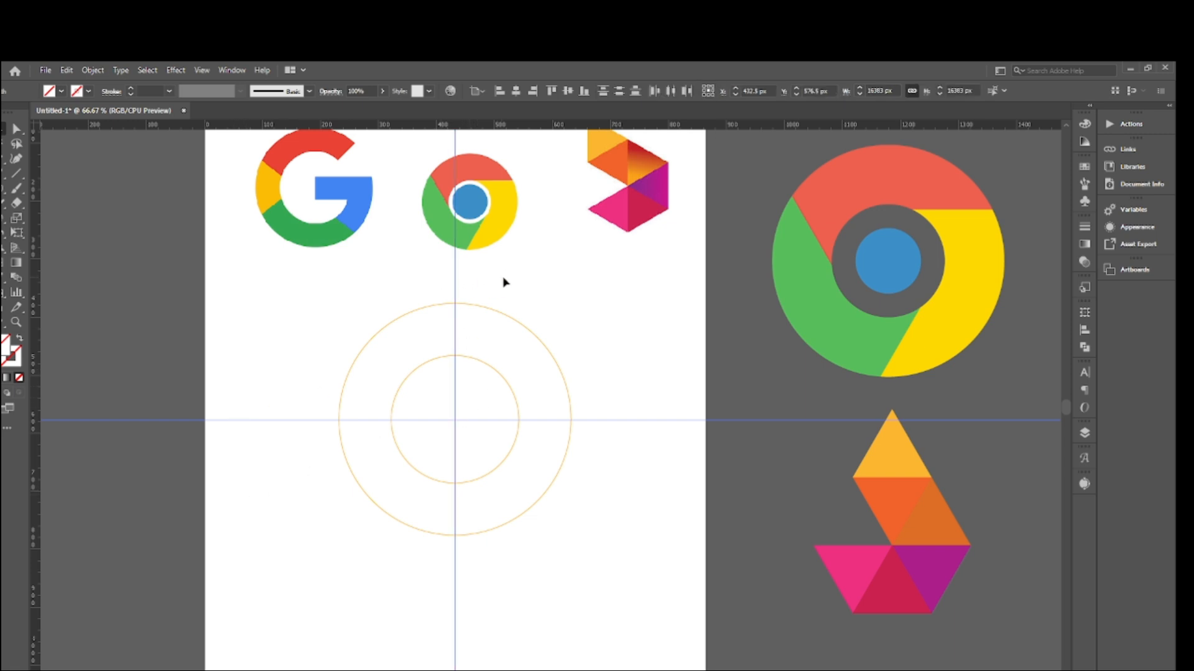
{"action": "left_click", "coordinate": [470, 438]}
{"action": "scroll", "coordinate": [469, 437], "scroll_direction": "up", "scroll_amount": 1}
{"action": "scroll", "coordinate": [418, 400], "scroll_direction": "down", "scroll_amount": 3}
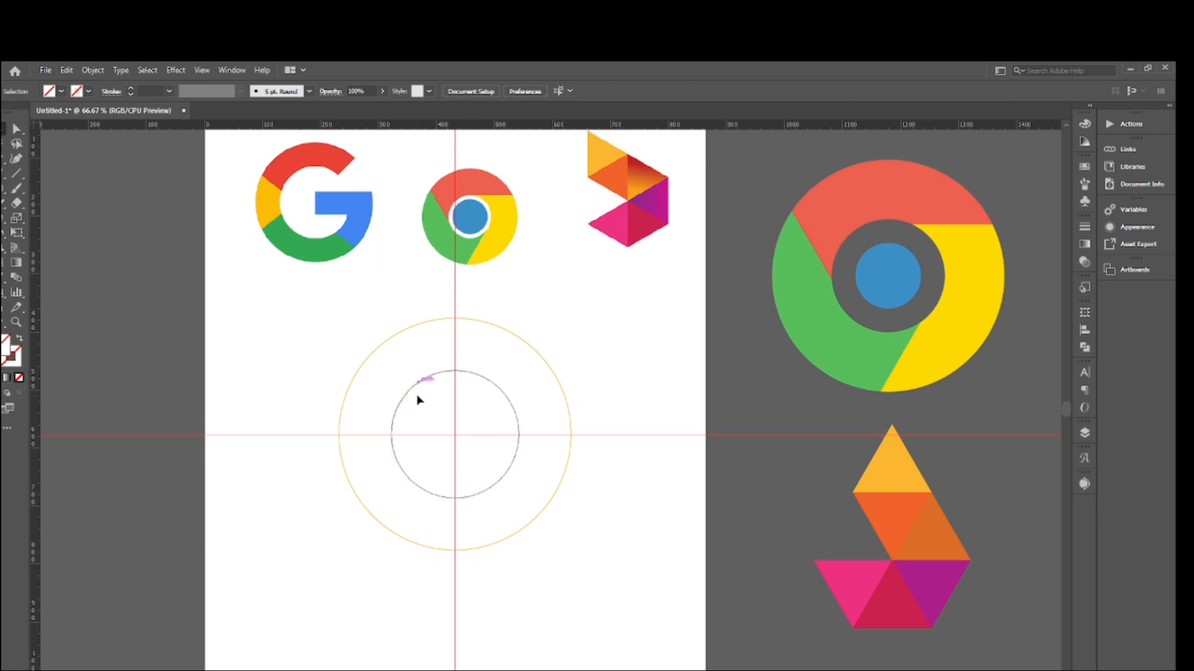
{"action": "left_click_drag", "start_coordinate": [156, 271], "coordinate": [270, 520]}
{"action": "left_click_drag", "start_coordinate": [215, 227], "coordinate": [315, 440]}
{"action": "left_click_drag", "start_coordinate": [368, 599], "coordinate": [536, 586]}
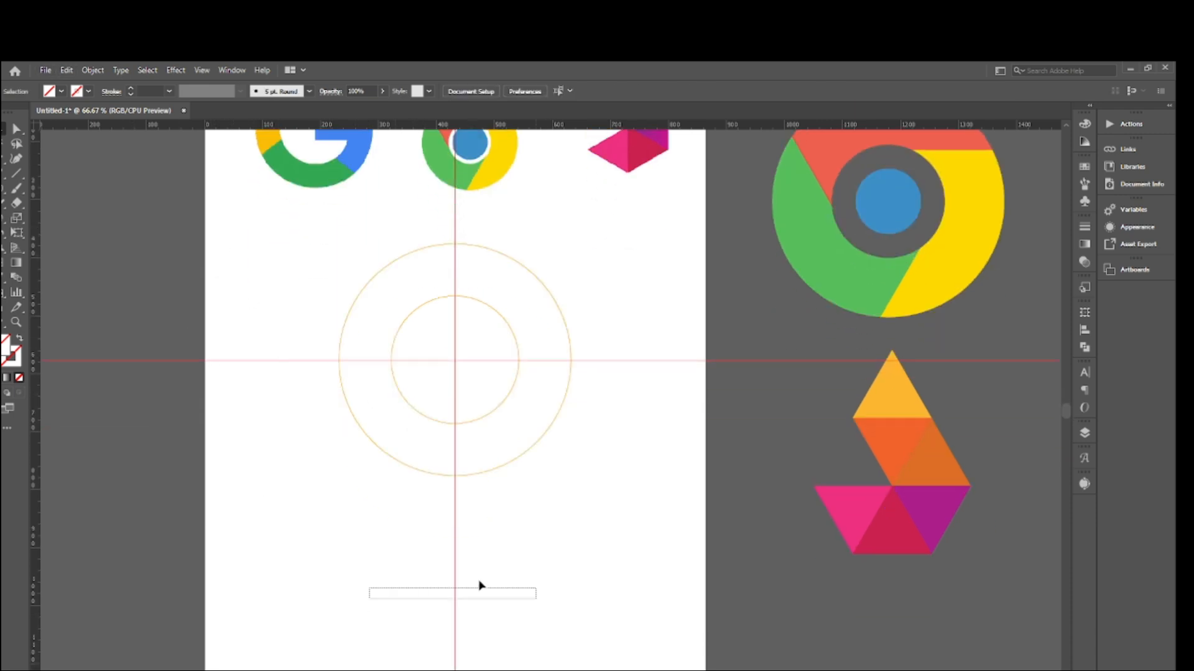
{"action": "left_click_drag", "start_coordinate": [335, 539], "coordinate": [572, 565]}
{"action": "left_click_drag", "start_coordinate": [437, 545], "coordinate": [603, 566]}
{"action": "scroll", "coordinate": [436, 557], "scroll_direction": "up", "scroll_amount": 2}
{"action": "scroll", "coordinate": [416, 563], "scroll_direction": "up", "scroll_amount": 2}
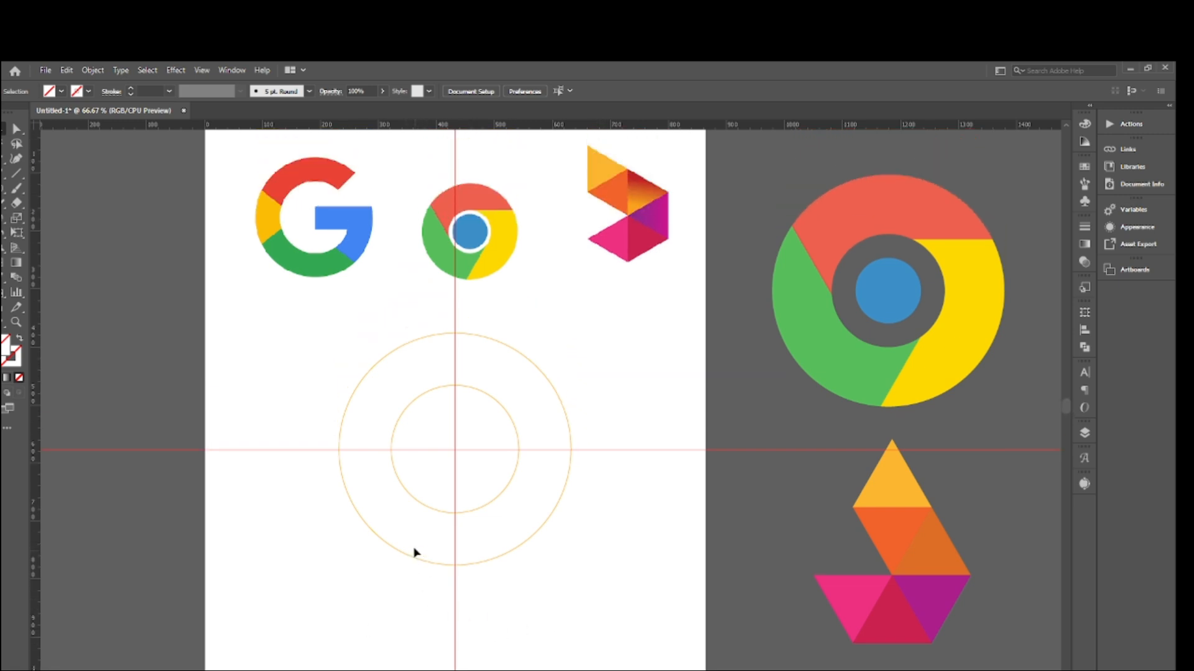
- Create a 90 by 90 px square beside the concentric circles, with the circles' orange outline and no fill
{"action": "left_click_drag", "start_coordinate": [363, 311], "coordinate": [530, 496]}
{"action": "left_click", "coordinate": [608, 339]}
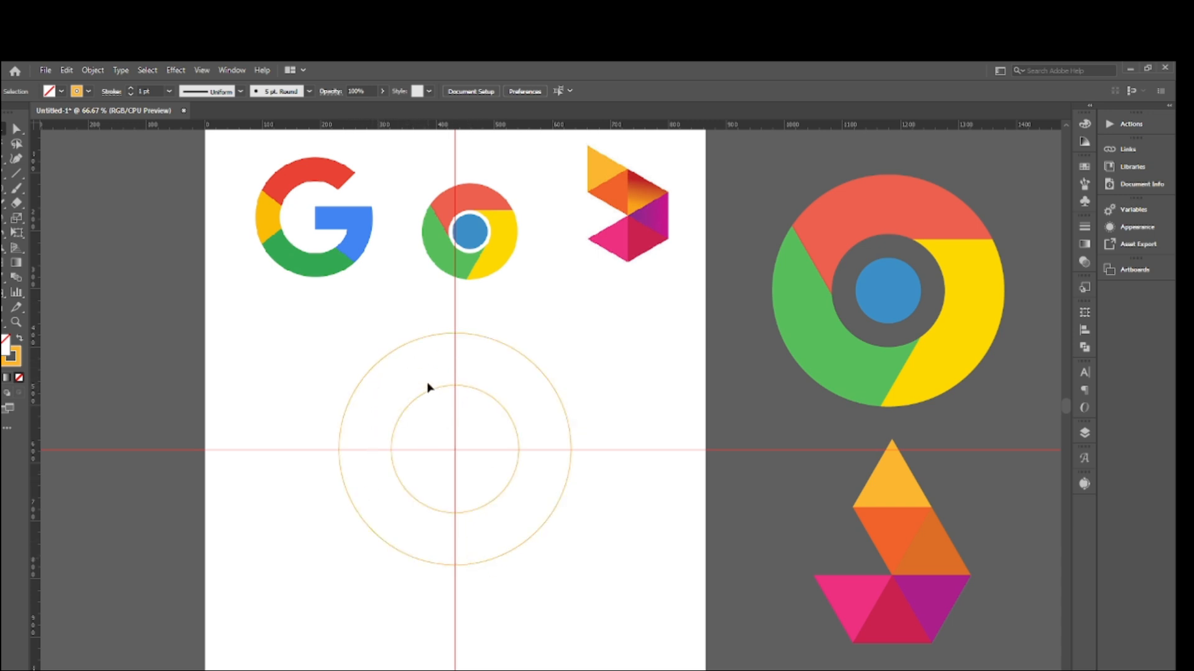
{"action": "right_click", "coordinate": [2, 188]}
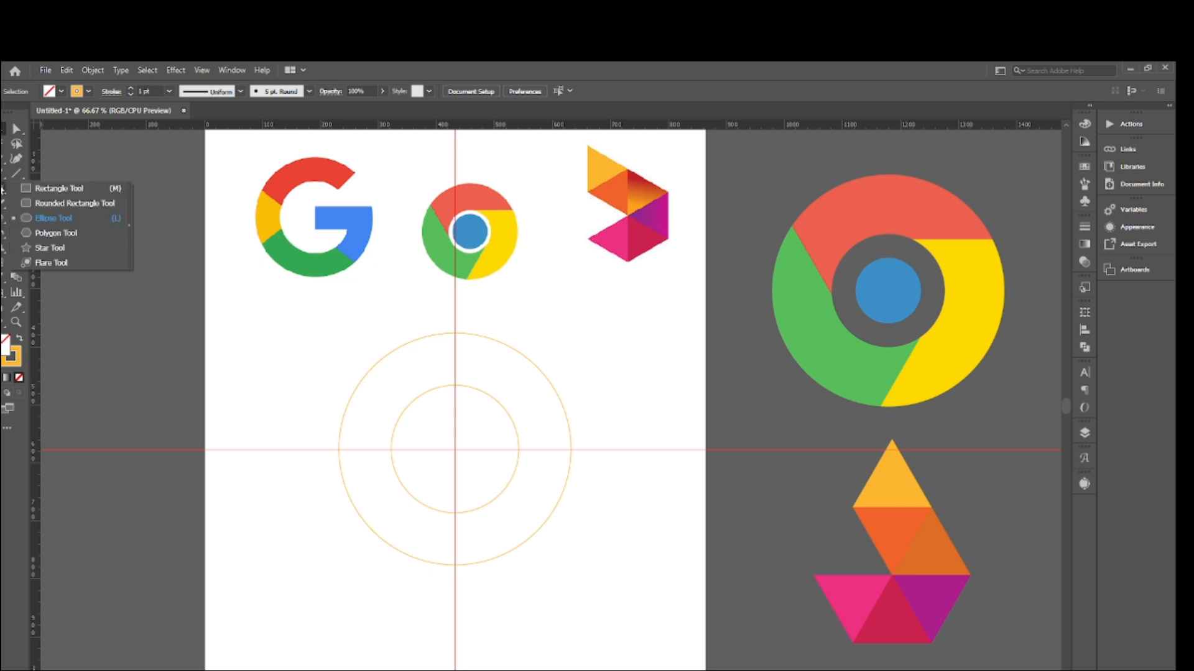
{"action": "left_click", "coordinate": [60, 188]}
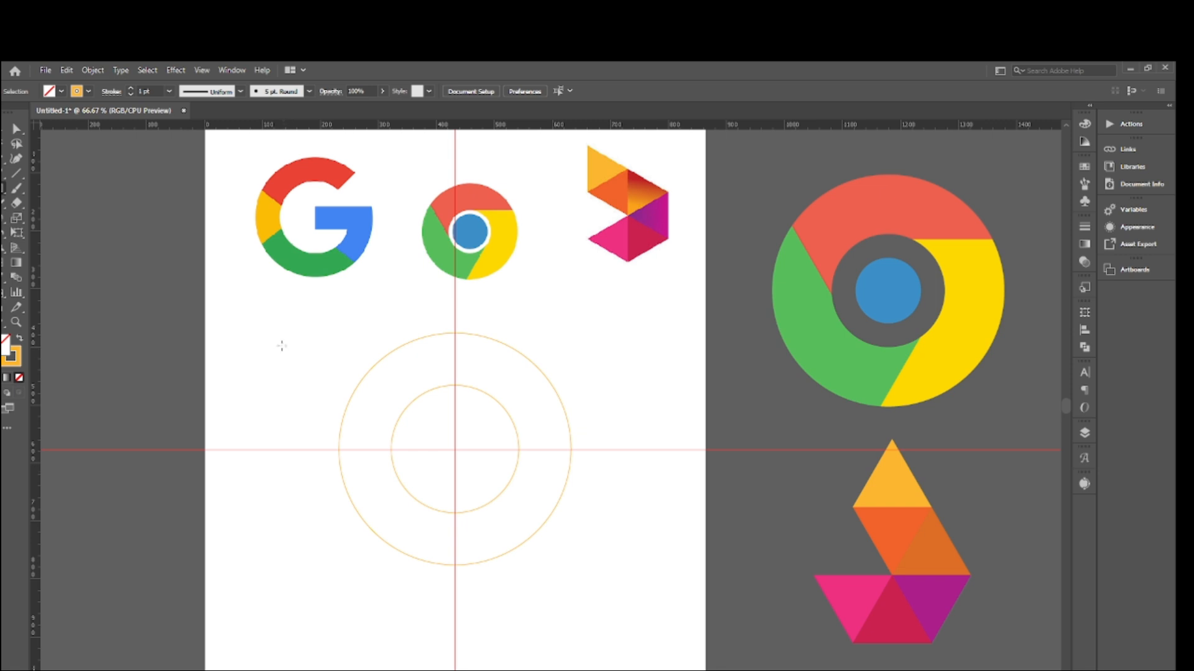
{"action": "left_click", "coordinate": [281, 338]}
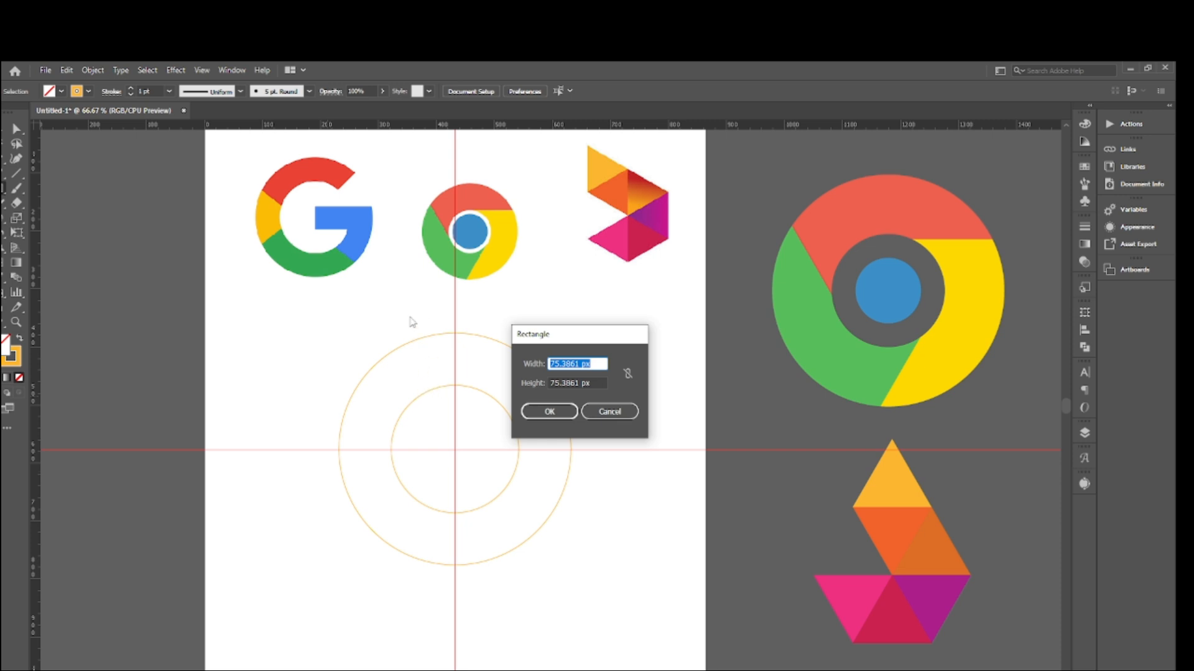
{"action": "left_click_drag", "start_coordinate": [578, 365], "coordinate": [534, 362]}
{"action": "type", "text": "90"}
{"action": "left_click_drag", "start_coordinate": [578, 382], "coordinate": [524, 387]}
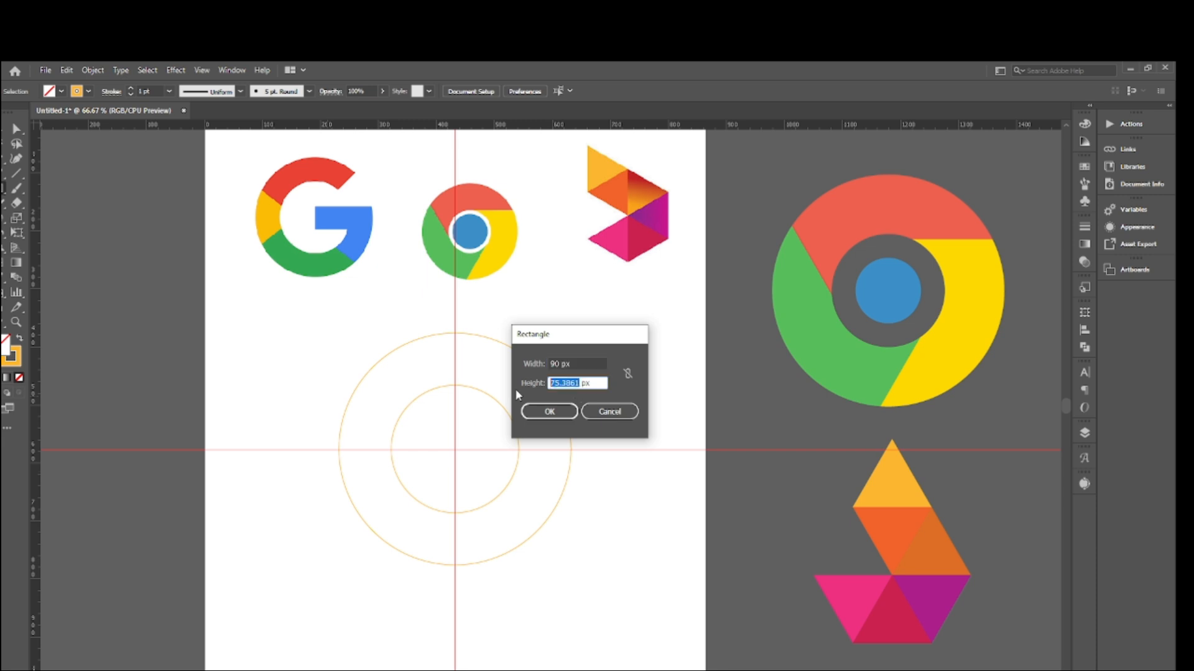
{"action": "type", "text": "90"}
{"action": "left_click", "coordinate": [550, 411]}
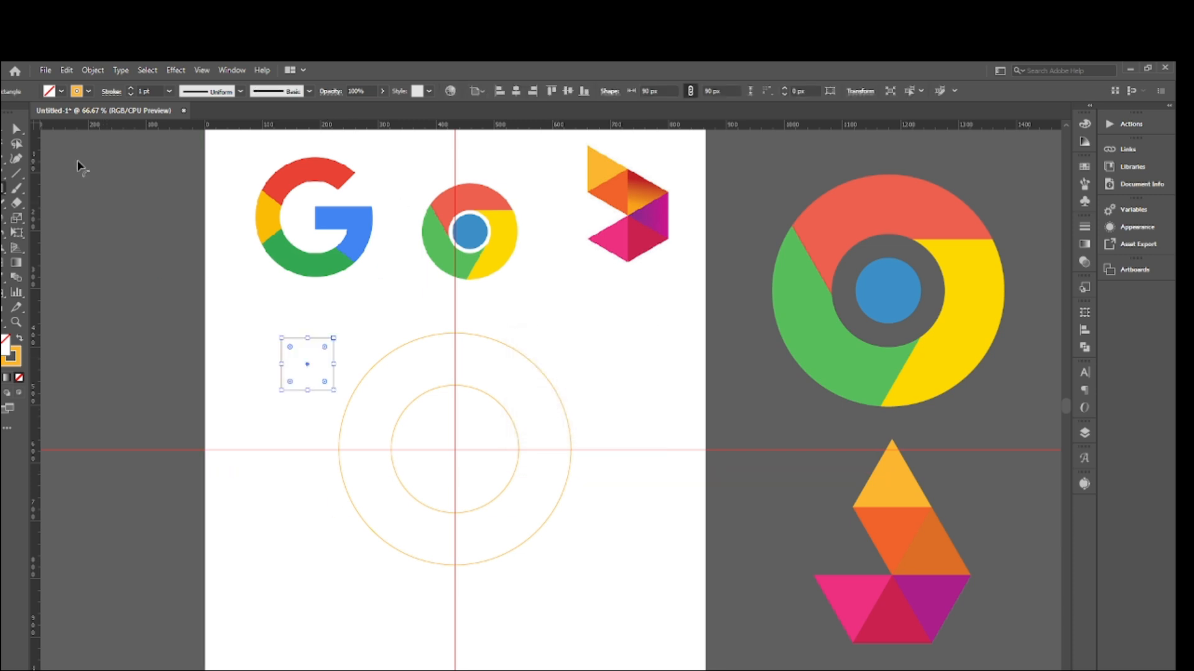
- Center the square horizontally and vertically on the artboard, using alignment to the artboard
{"action": "left_click", "coordinate": [9, 142]}
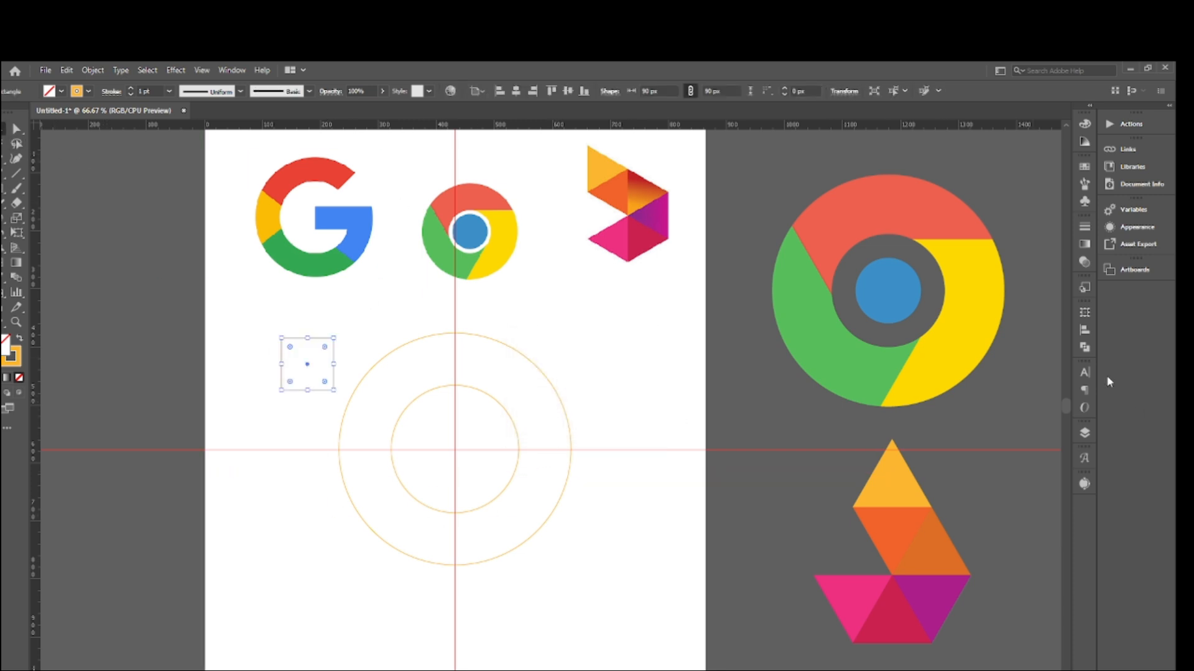
{"action": "left_click", "coordinate": [1088, 348]}
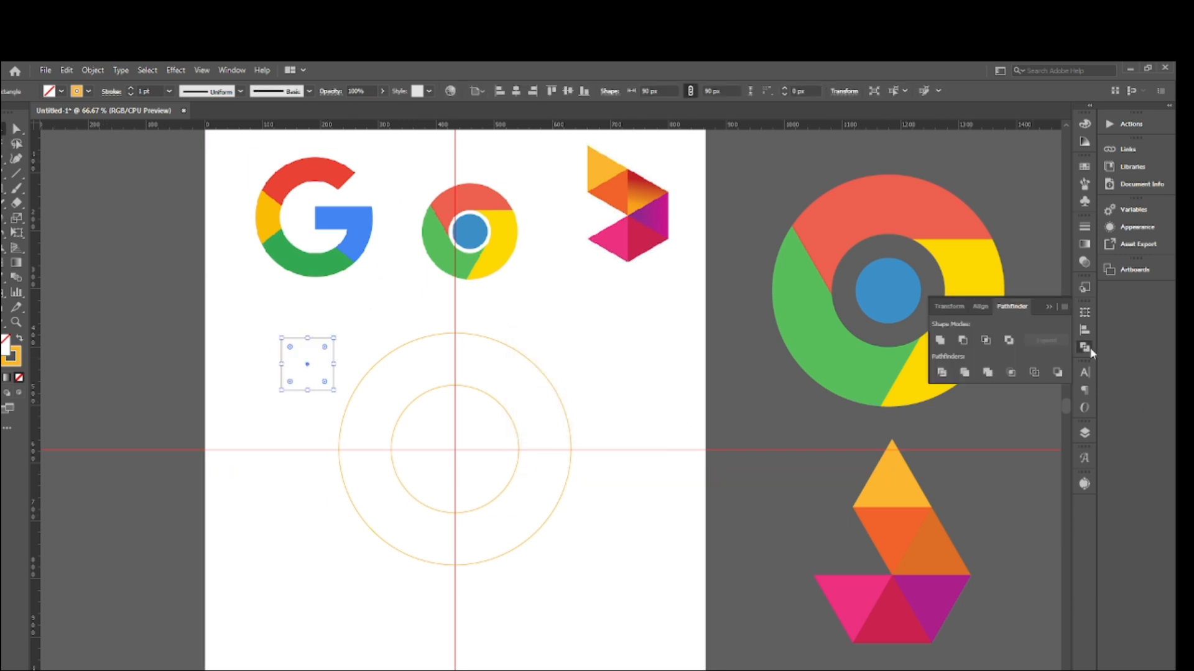
{"action": "left_click", "coordinate": [981, 306]}
{"action": "left_click", "coordinate": [1060, 414]}
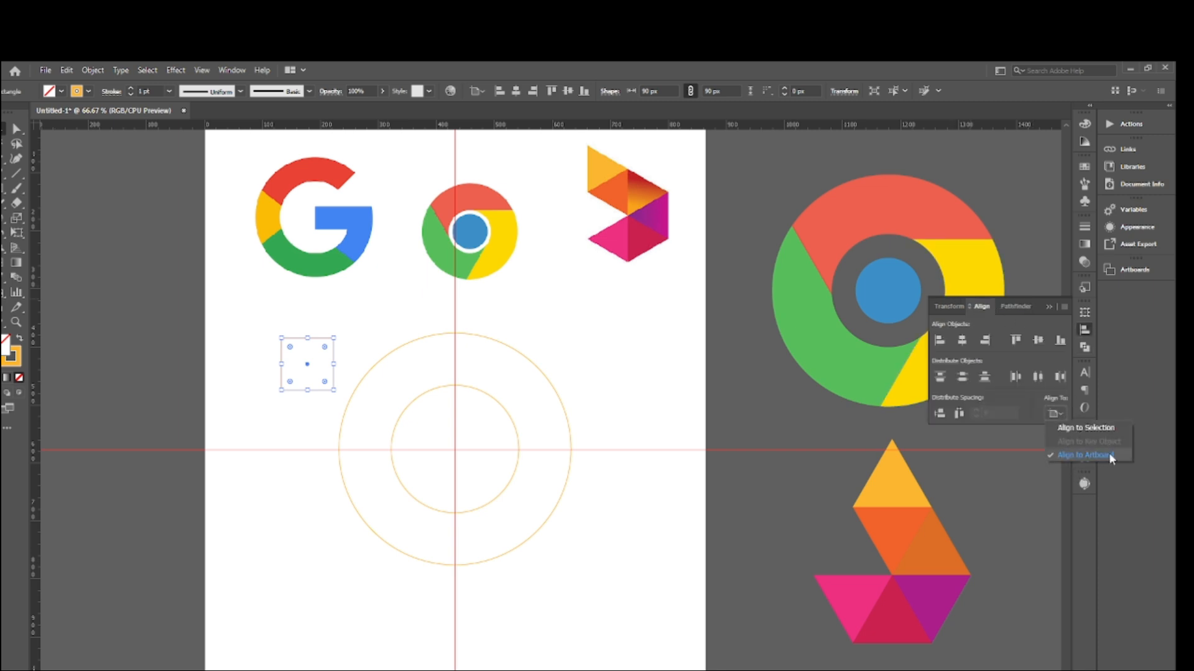
{"action": "left_click", "coordinate": [966, 346]}
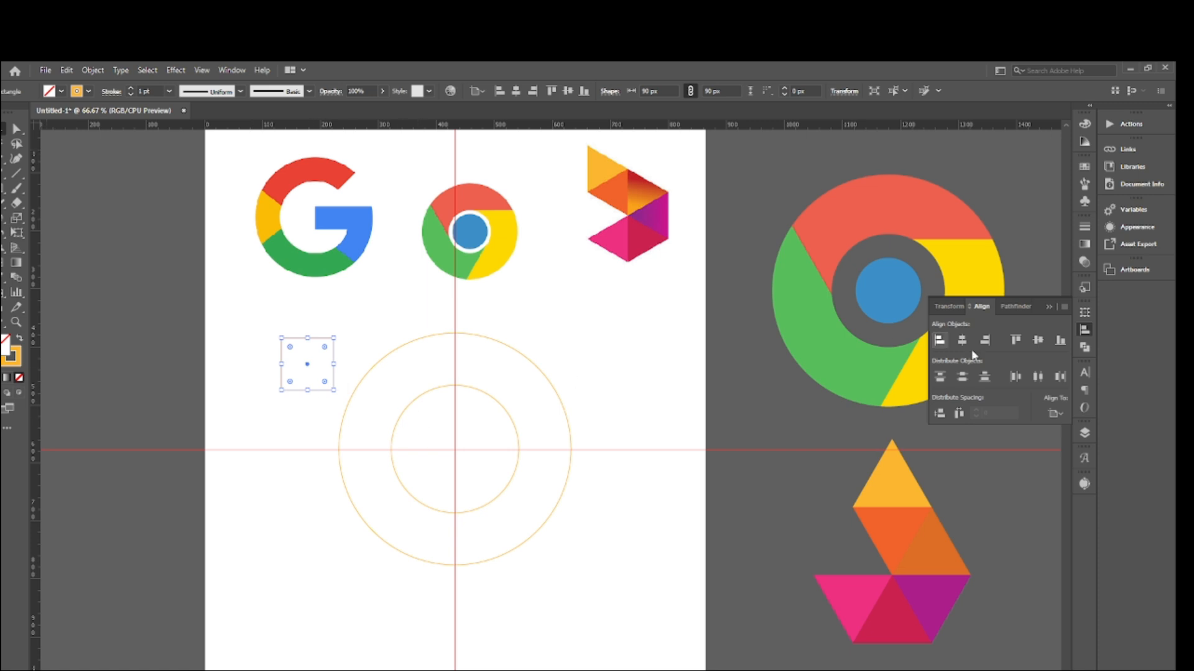
{"action": "left_click", "coordinate": [962, 340]}
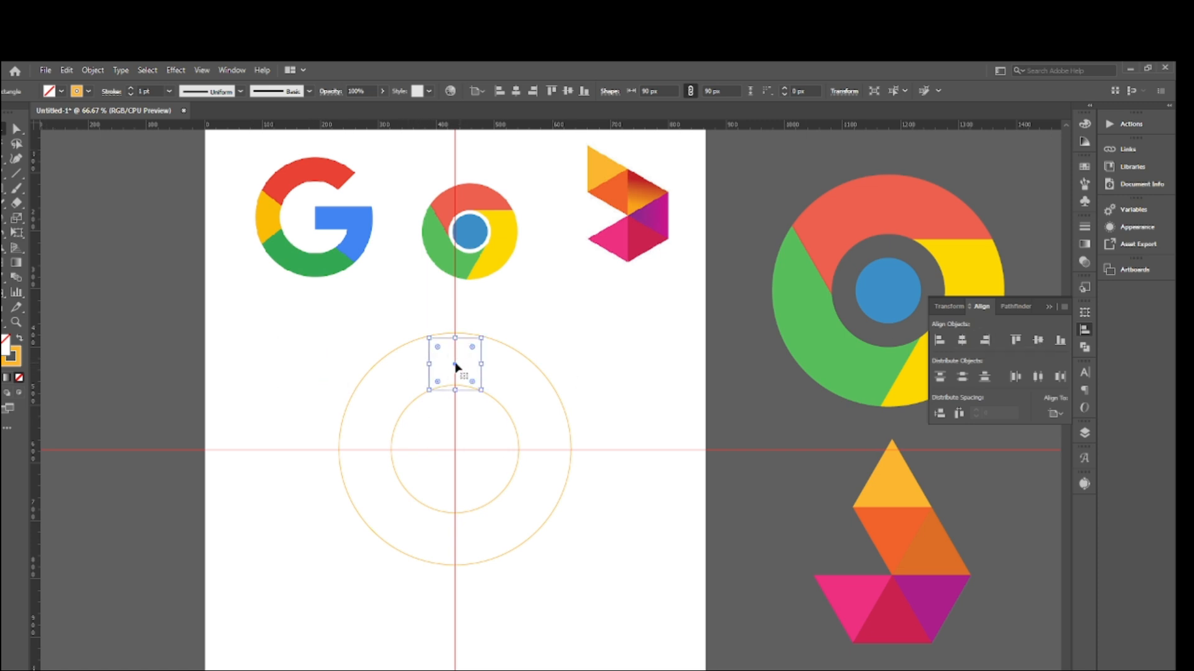
{"action": "left_click", "coordinate": [1037, 340]}
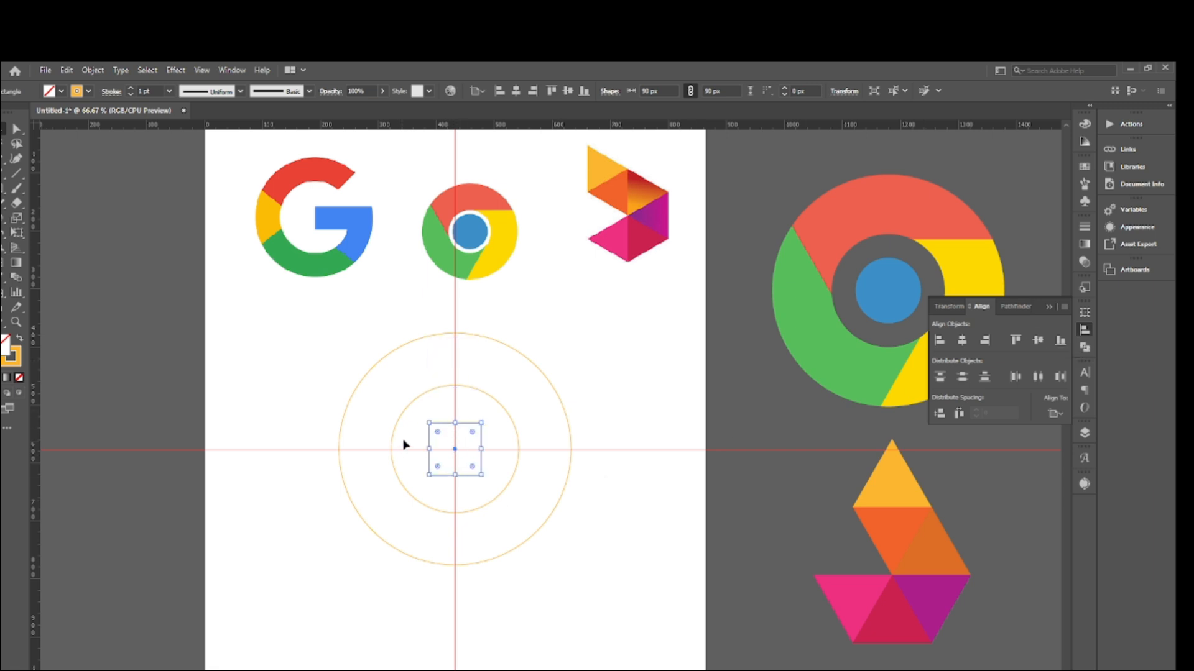
{"action": "left_click", "coordinate": [1046, 307]}
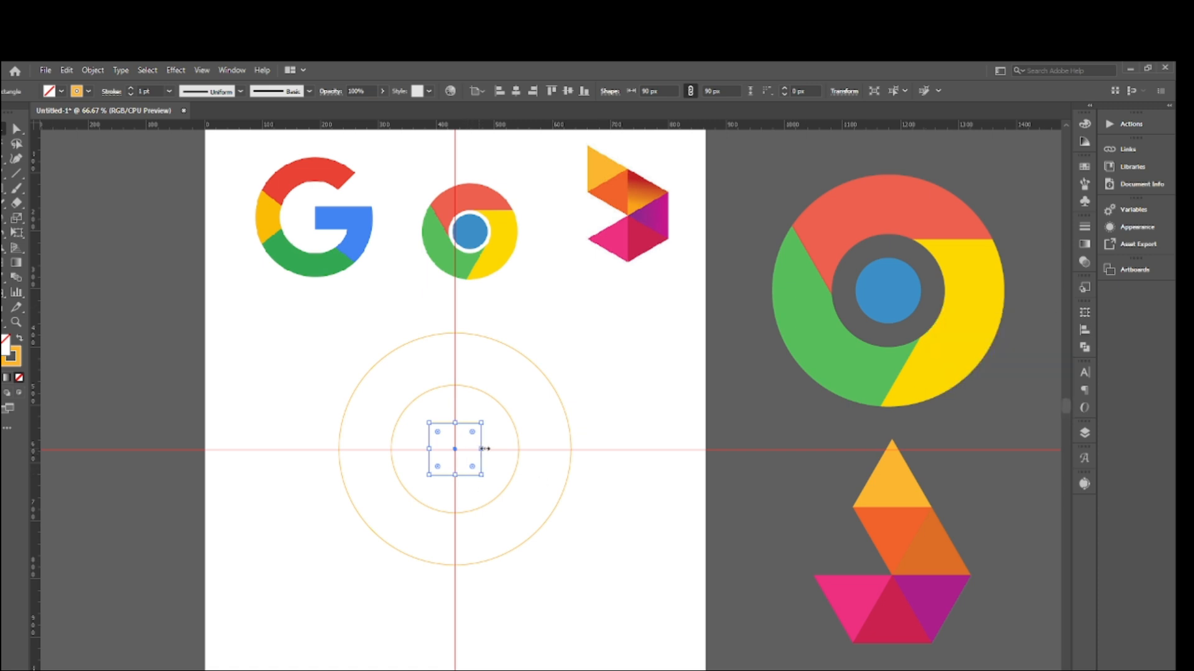
- Stretch the square into a bar about 261 px wide, from the vertical guide to beyond the outer circle's right edge, and deselect it
{"action": "left_click_drag", "start_coordinate": [485, 448], "coordinate": [608, 440]}
{"action": "left_click_drag", "start_coordinate": [430, 449], "coordinate": [455, 449]}
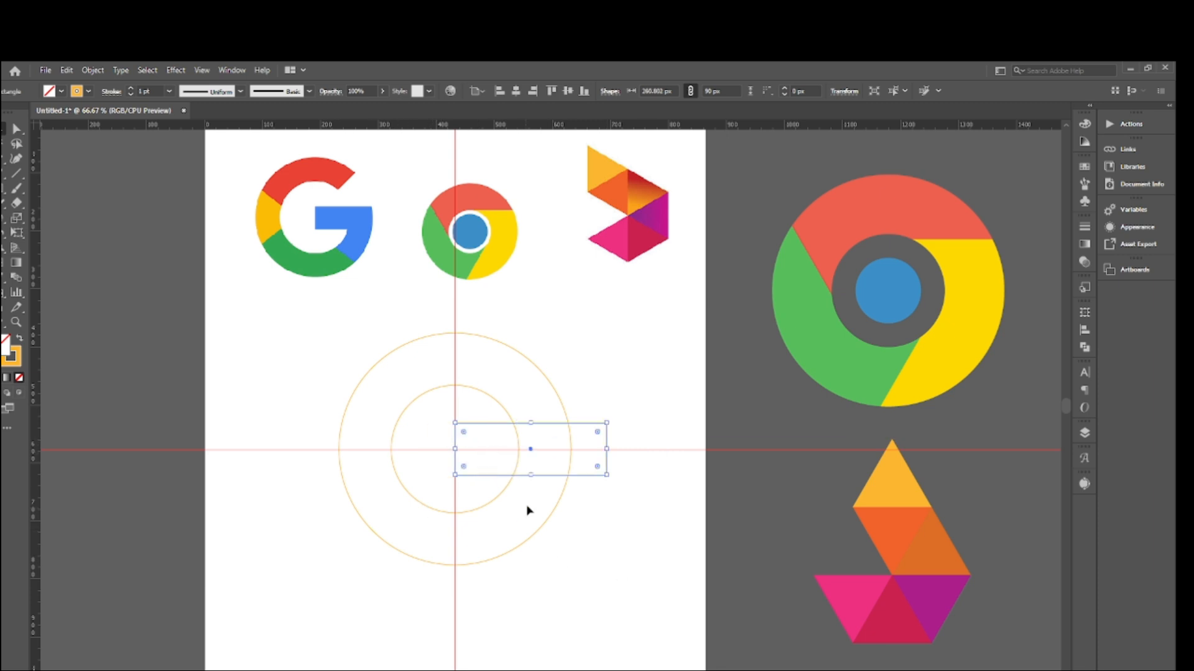
{"action": "left_click", "coordinate": [584, 479]}
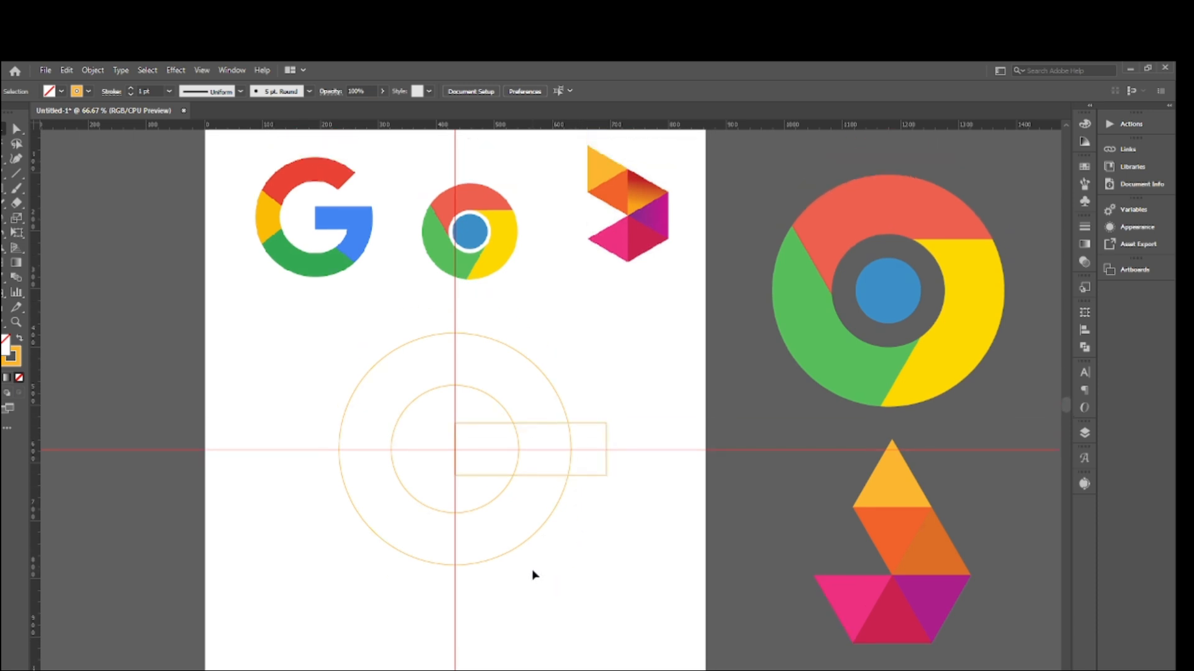
- Draw a vertical line about 531 px long along the vertical guide, extending above and below the outer circle
{"action": "scroll", "coordinate": [533, 575], "scroll_direction": "down", "scroll_amount": 2}
{"action": "left_click", "coordinate": [16, 173]}
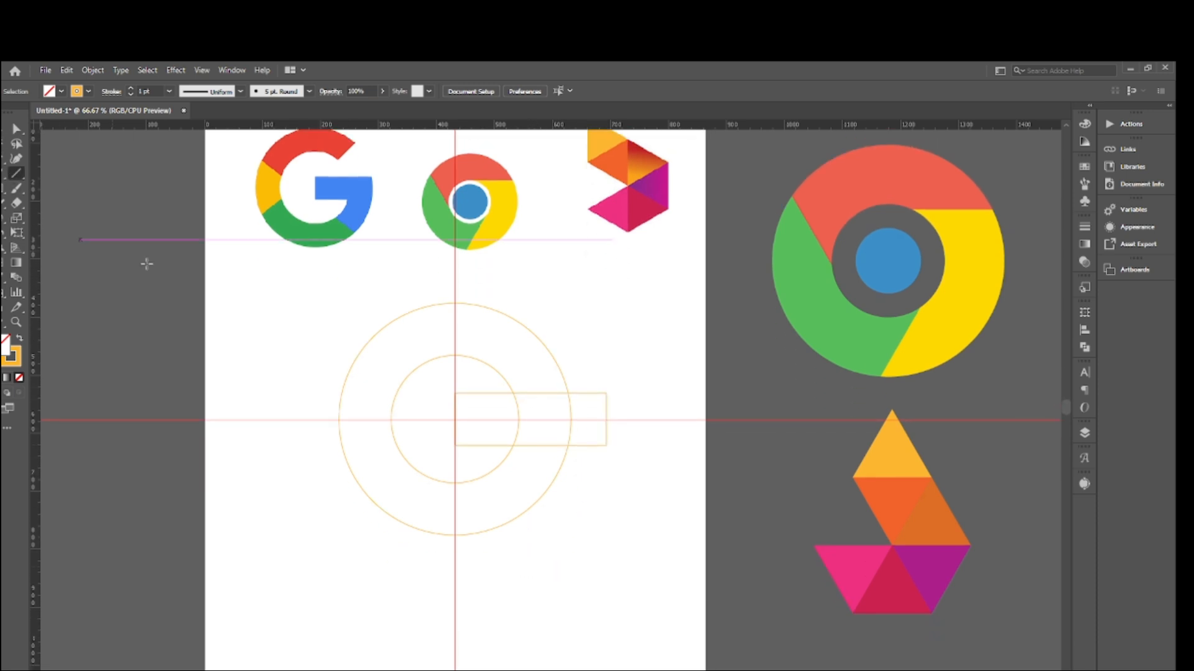
{"action": "scroll", "coordinate": [532, 347], "scroll_direction": "up", "scroll_amount": 2}
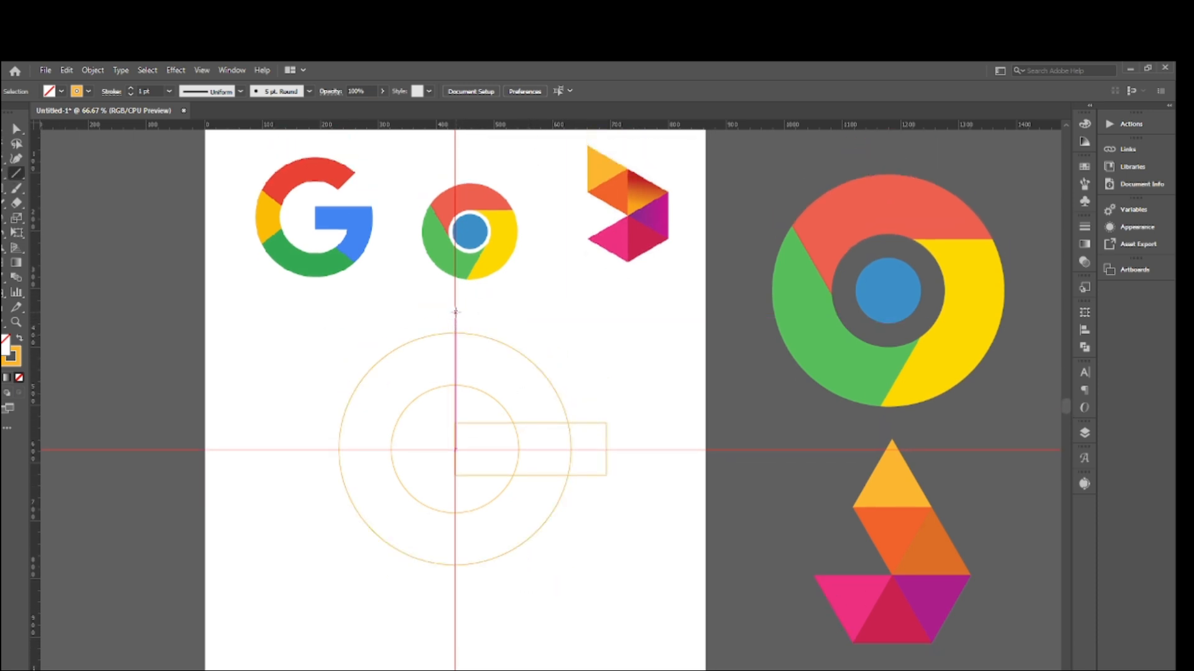
{"action": "left_click_drag", "start_coordinate": [455, 311], "coordinate": [463, 621]}
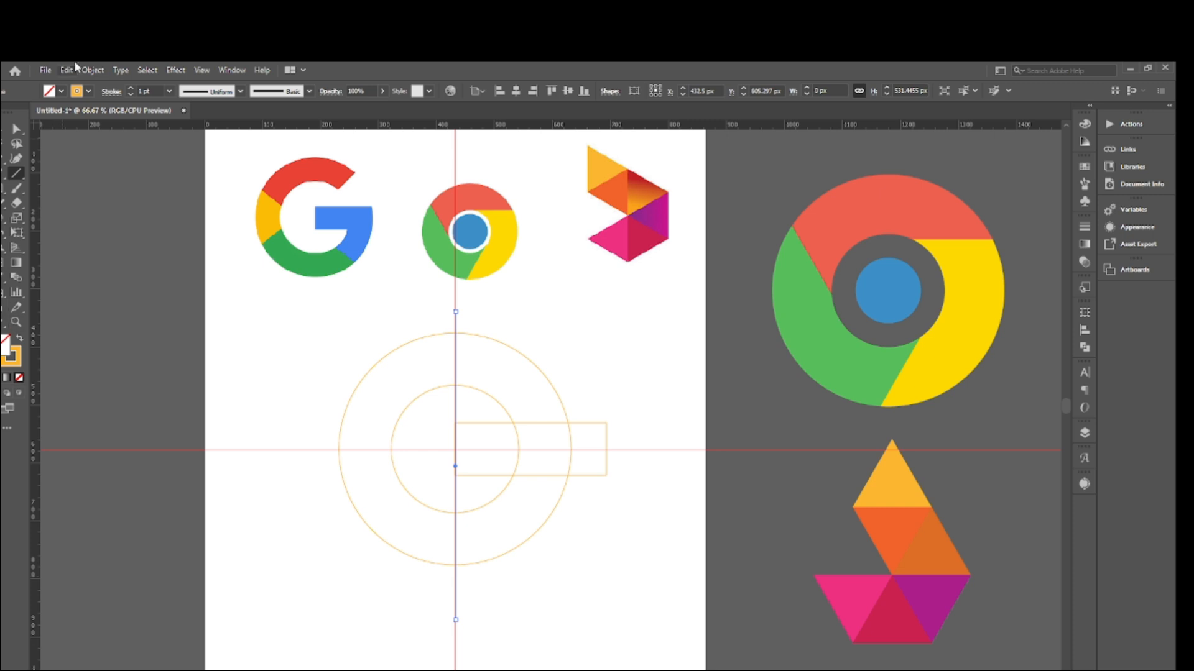
- Give the vertical line a red stroke (C=0 M=90 Y=85 K=0) with a 3 pt weight, and deselect it
{"action": "left_click", "coordinate": [89, 91]}
{"action": "left_click", "coordinate": [90, 114]}
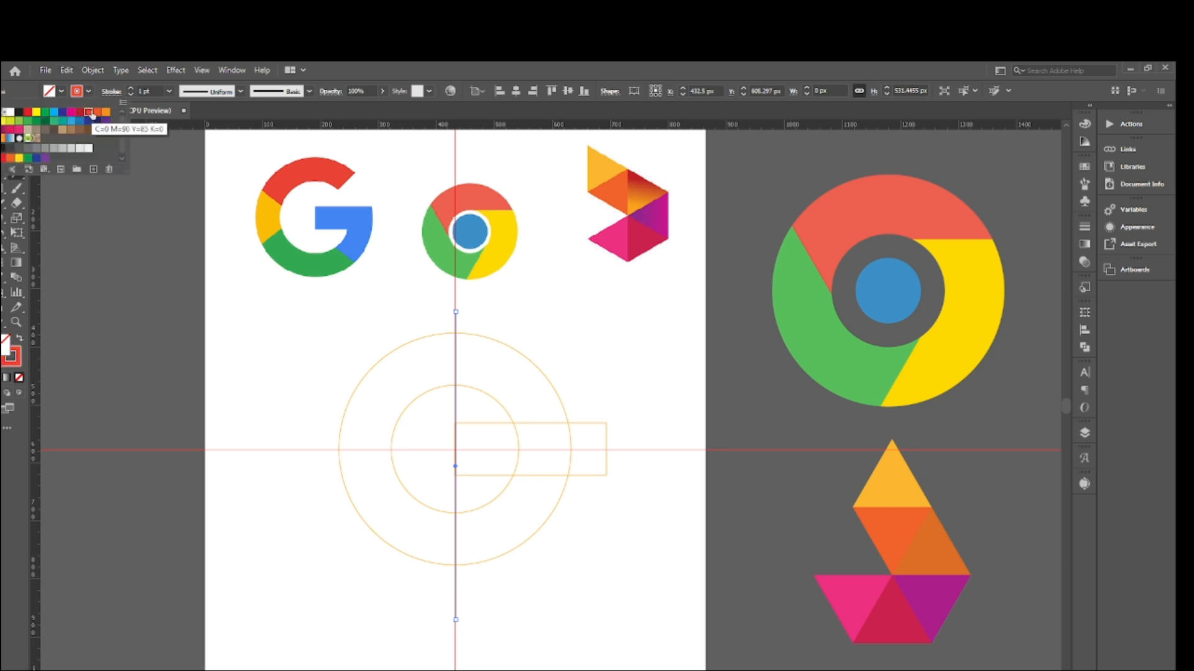
{"action": "left_click", "coordinate": [130, 87]}
{"action": "left_click", "coordinate": [130, 87]}
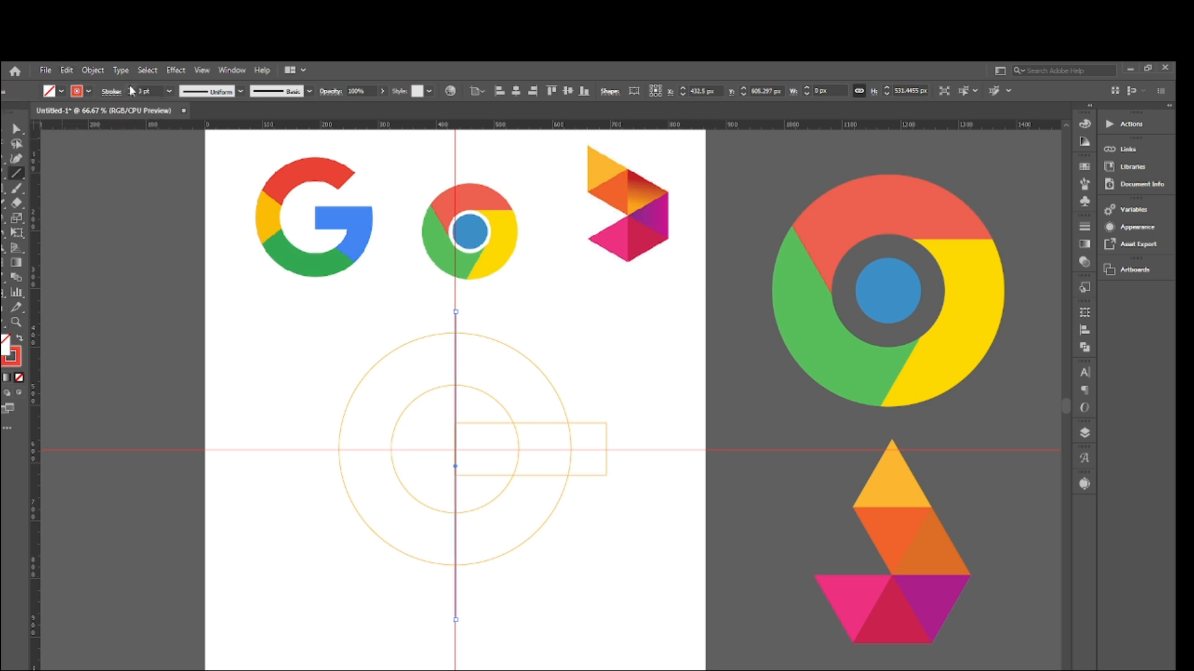
{"action": "left_click", "coordinate": [130, 87]}
{"action": "key", "text": "v"}
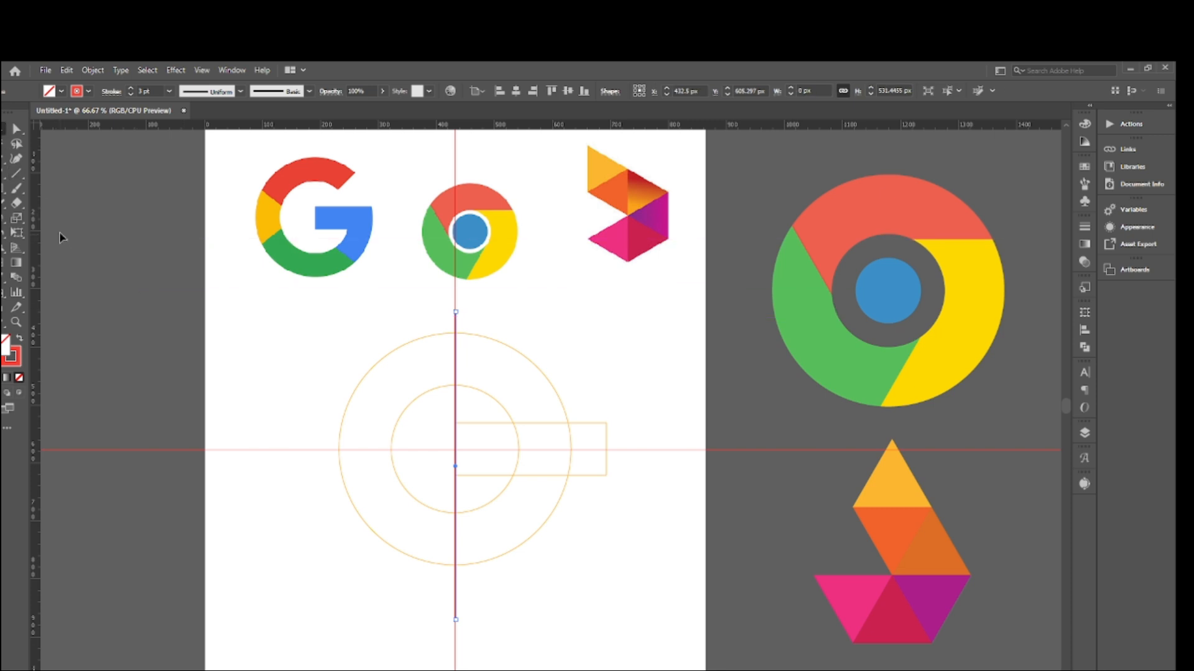
{"action": "left_click", "coordinate": [60, 235]}
- Select the red vertical line and open the alignment options for it
{"action": "scroll", "coordinate": [421, 386], "scroll_direction": "down", "scroll_amount": 2}
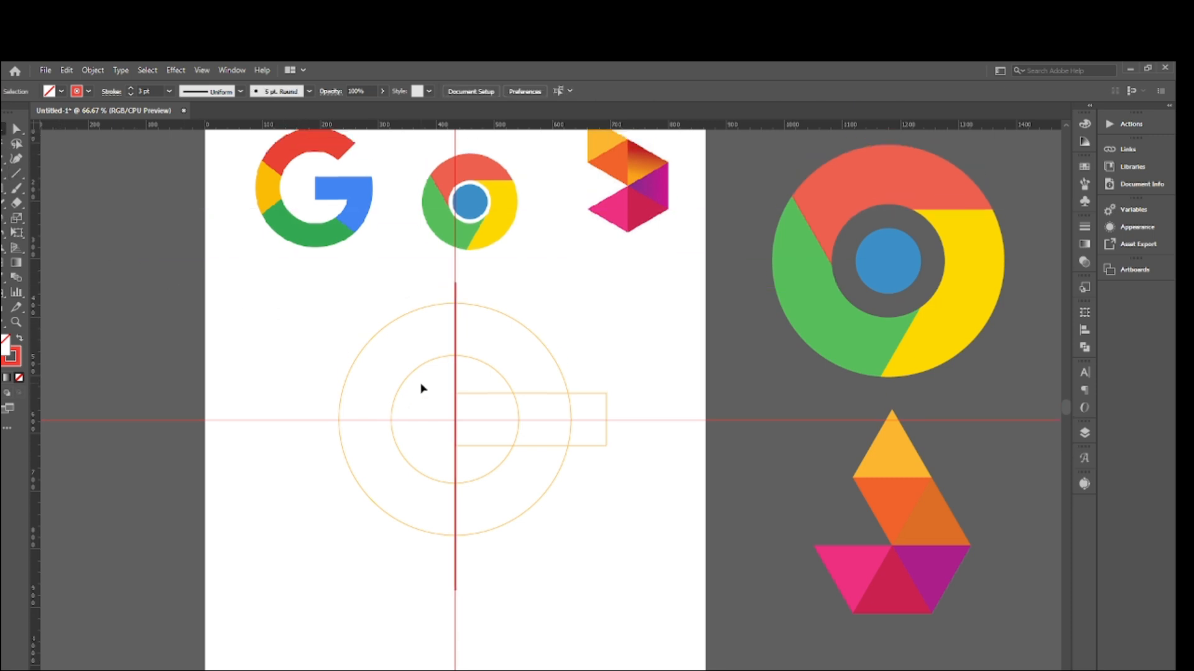
{"action": "left_click", "coordinate": [455, 296]}
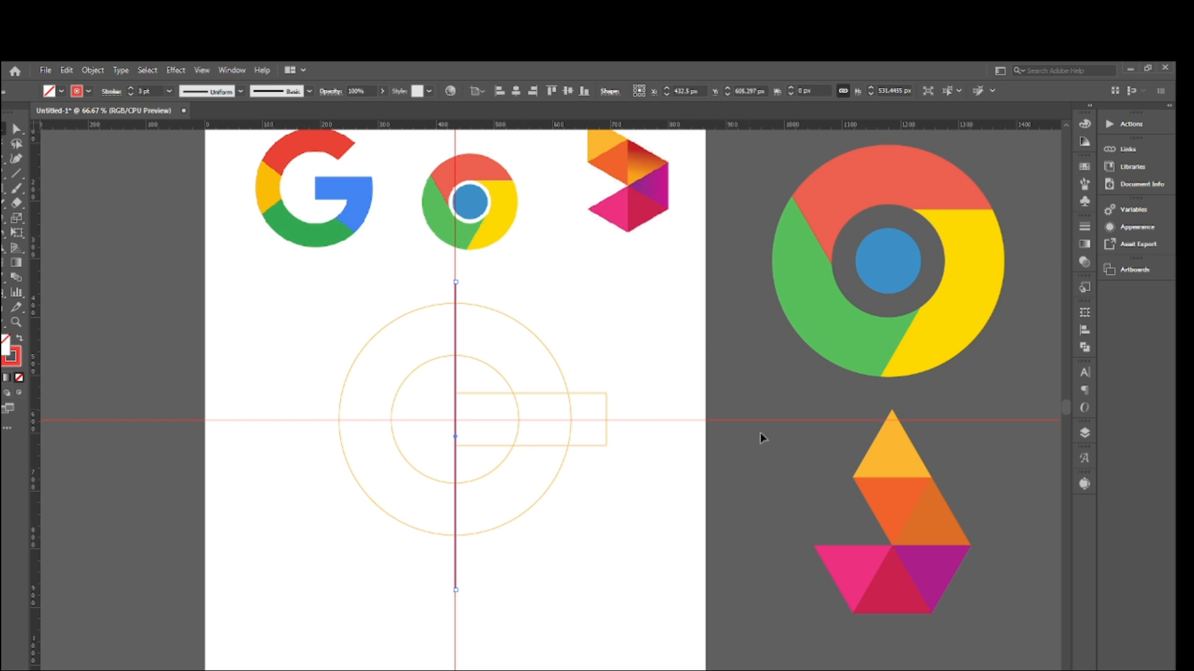
{"action": "left_click", "coordinate": [1086, 330]}
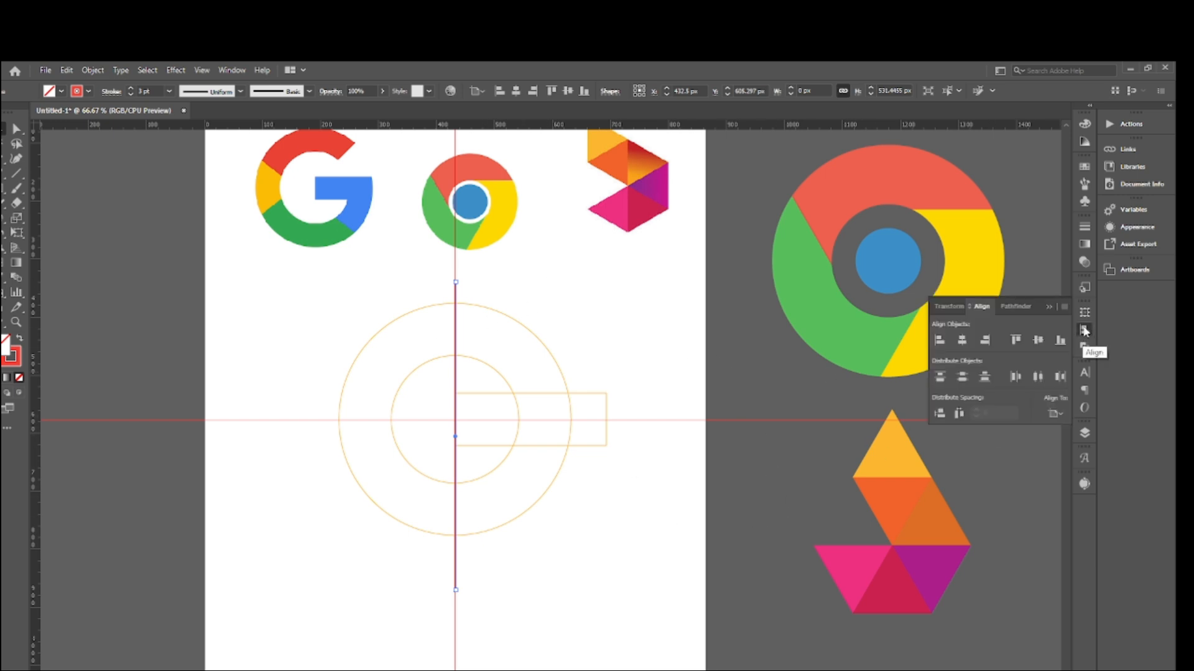
{"action": "left_click", "coordinate": [232, 70]}
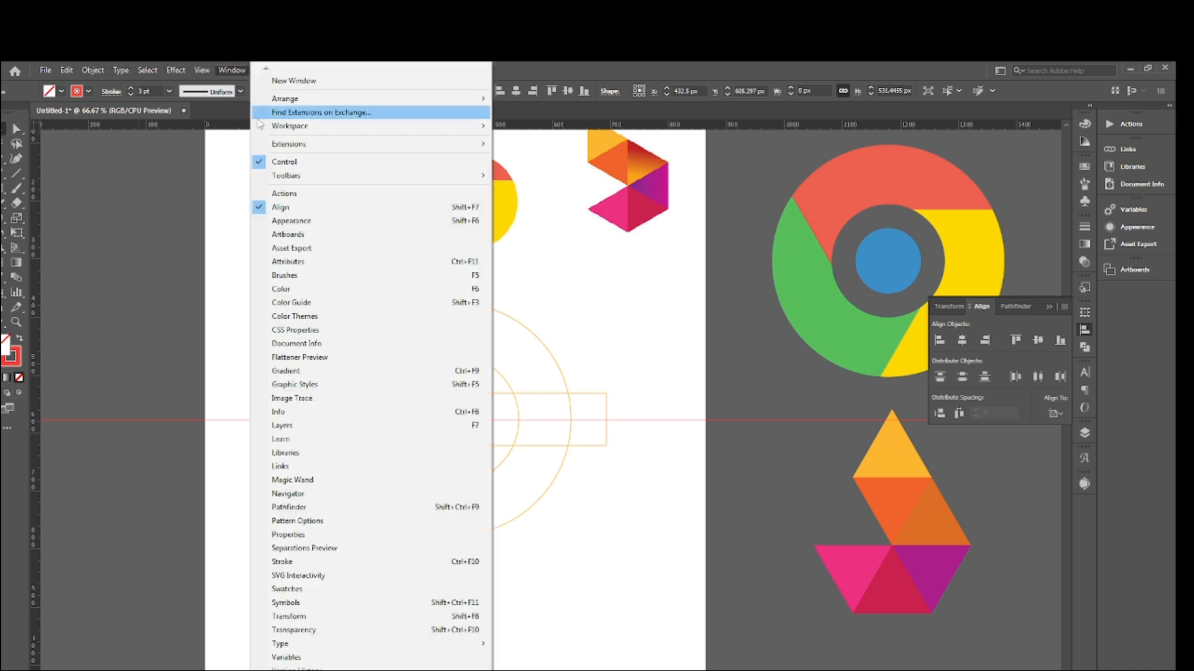
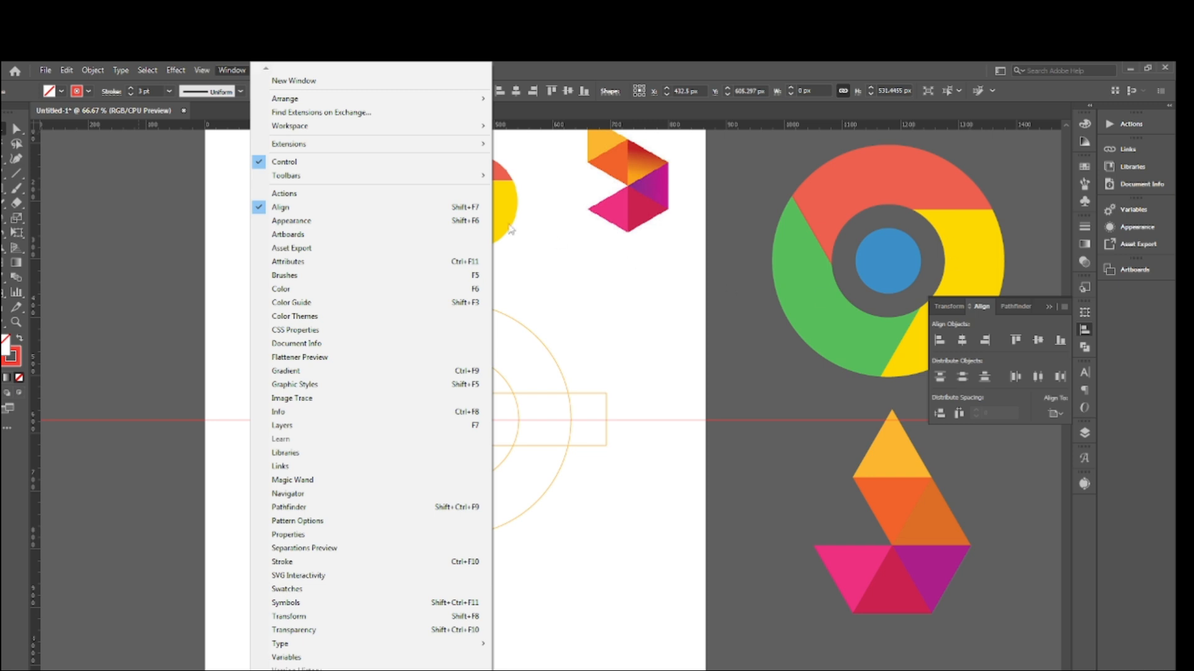
- Rotate the red vertical line to 45° so it crosses both circles diagonally
{"action": "left_click", "coordinate": [907, 431]}
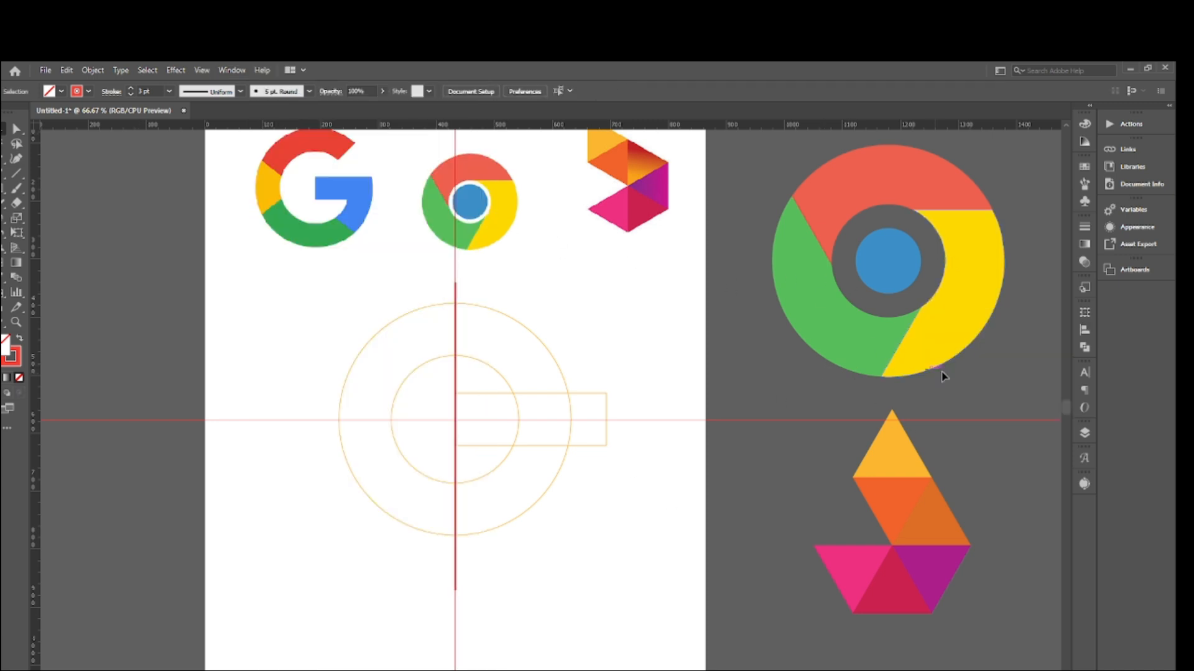
{"action": "left_click", "coordinate": [1083, 330]}
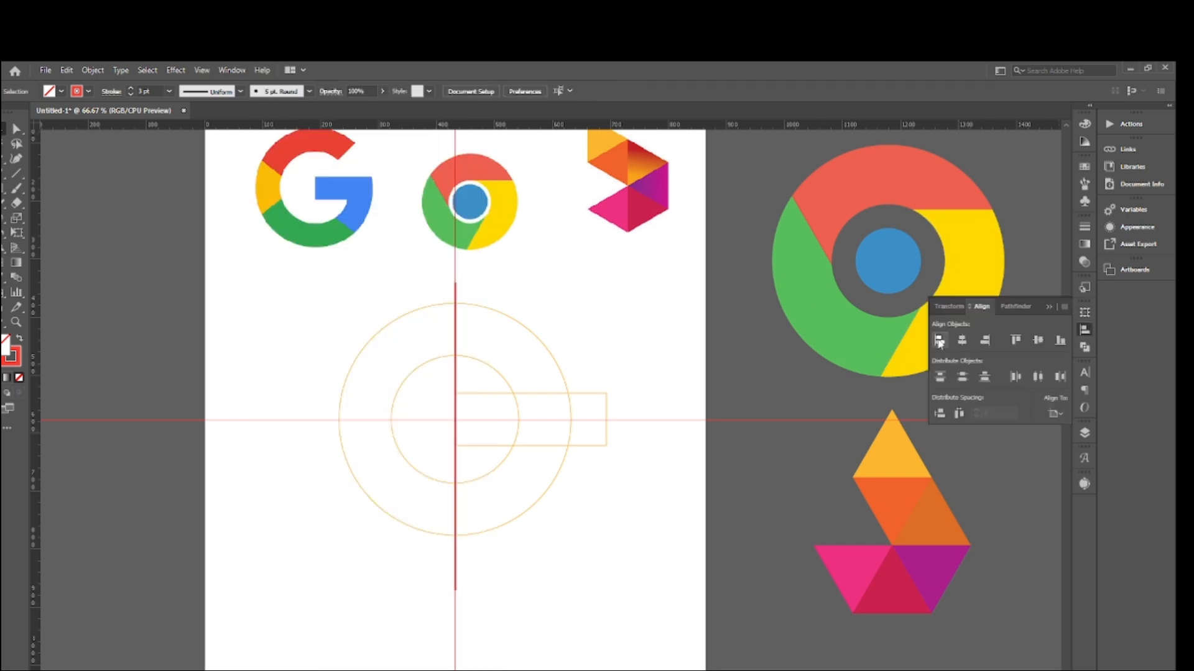
{"action": "left_click", "coordinate": [952, 307]}
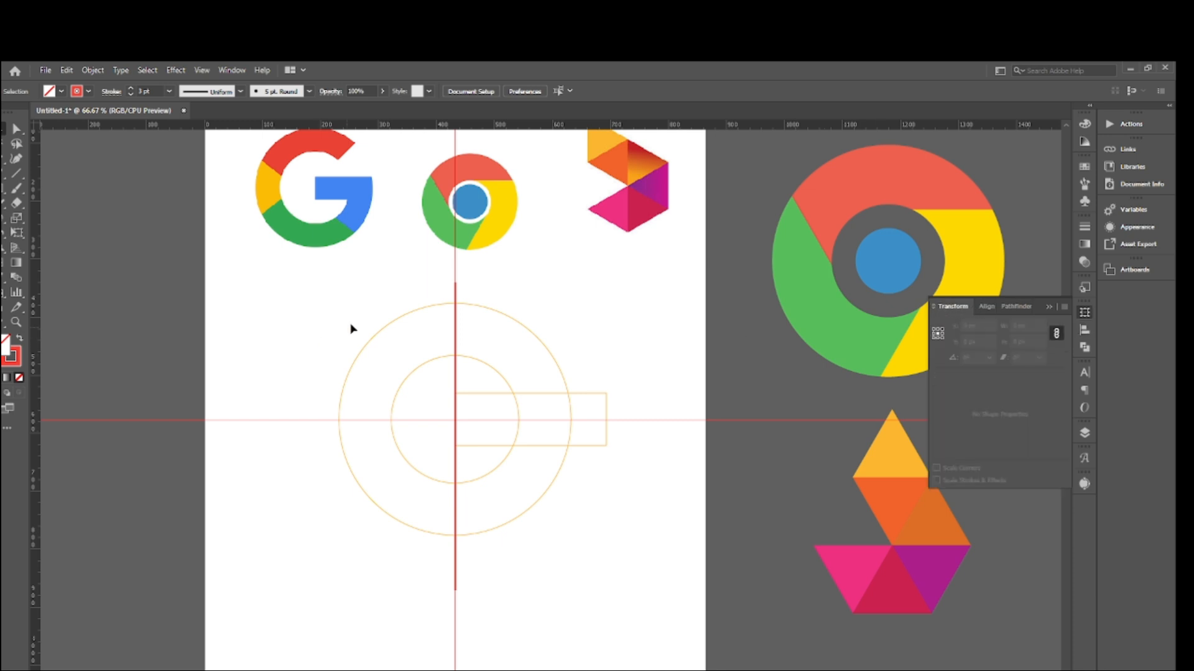
{"action": "left_click", "coordinate": [455, 289]}
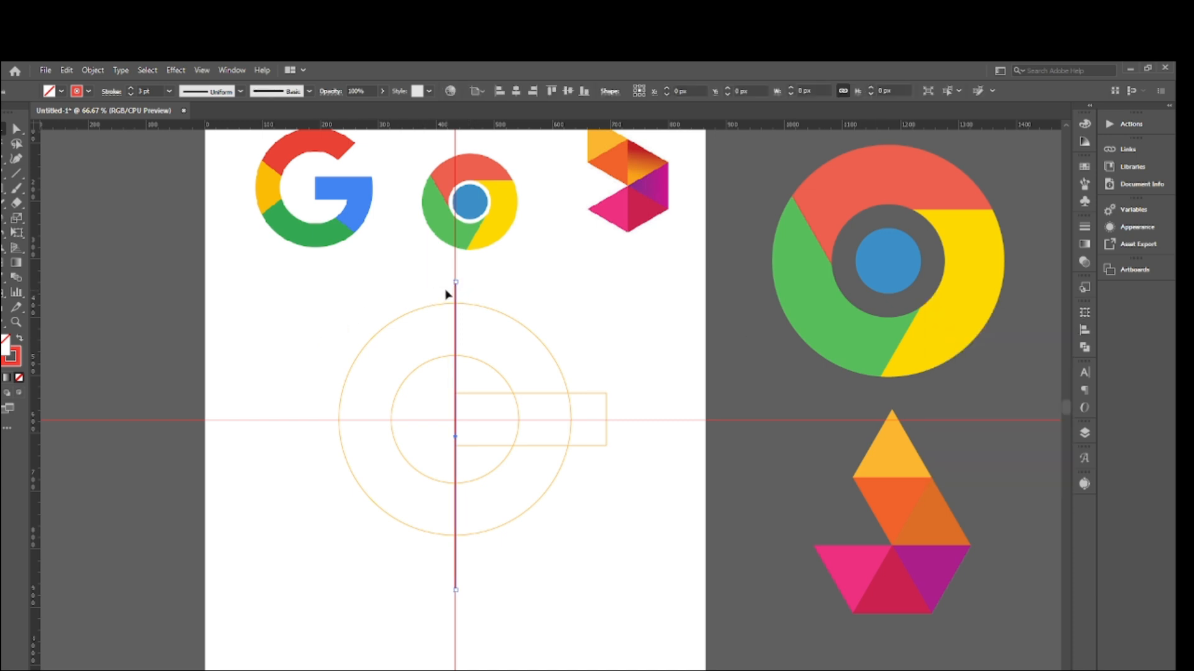
{"action": "left_click", "coordinate": [1083, 331]}
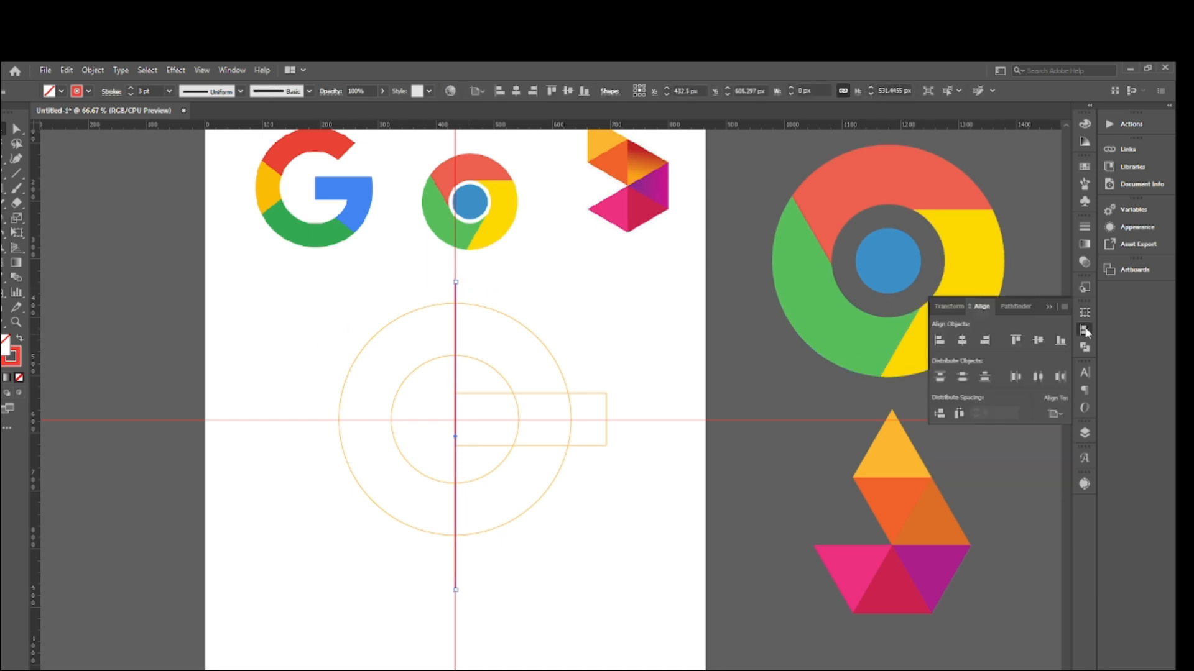
{"action": "left_click", "coordinate": [953, 306]}
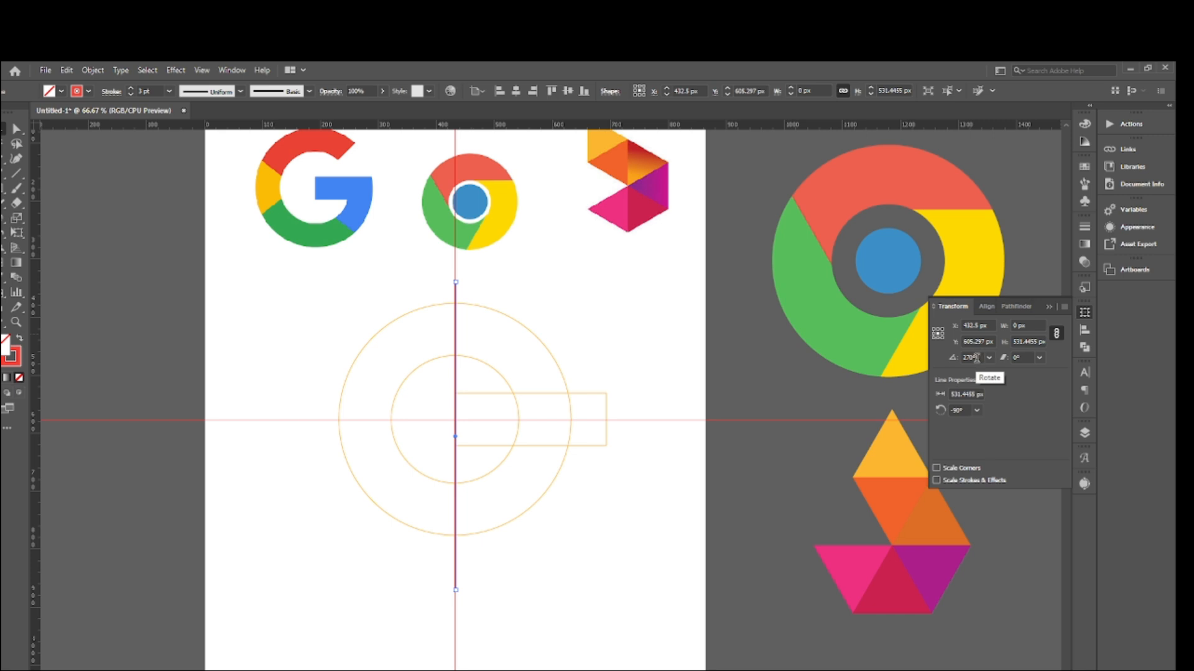
{"action": "left_click", "coordinate": [976, 358]}
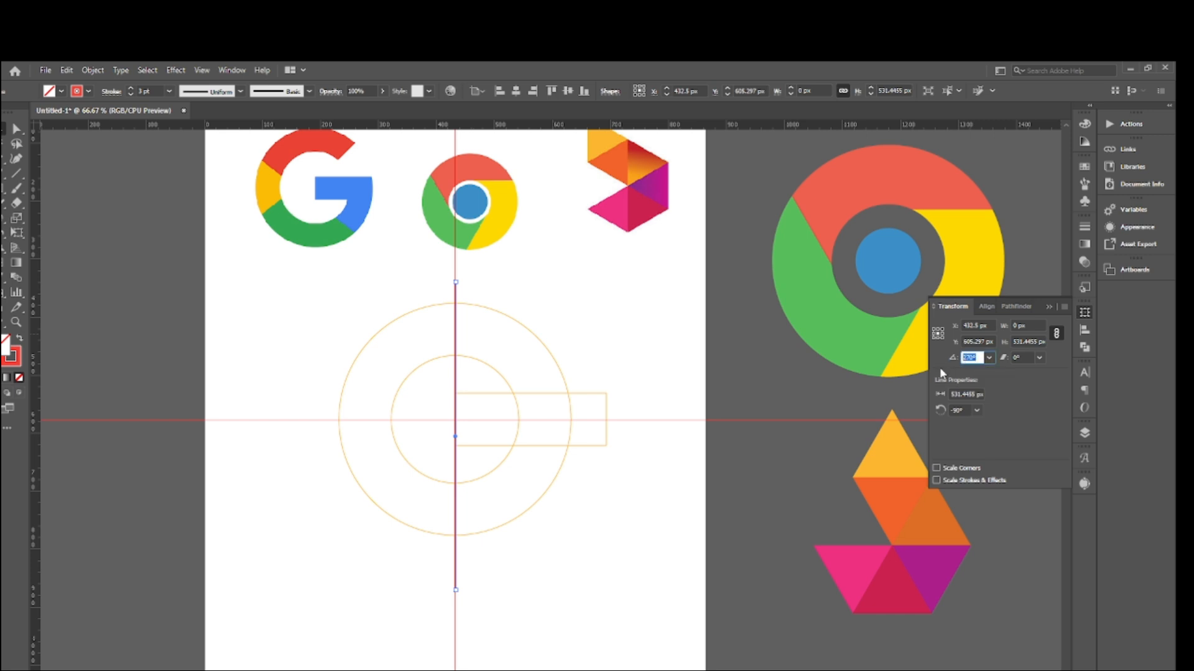
{"action": "type", "text": "45"}
{"action": "key", "text": "Return"}
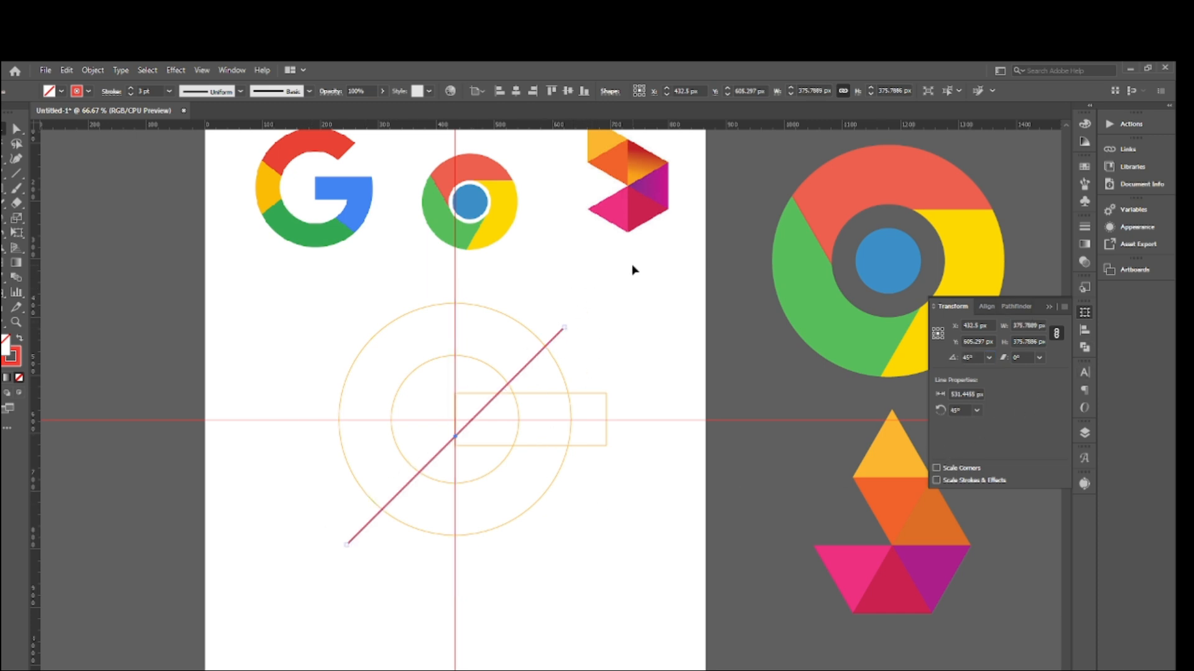
{"action": "left_click", "coordinate": [1049, 307]}
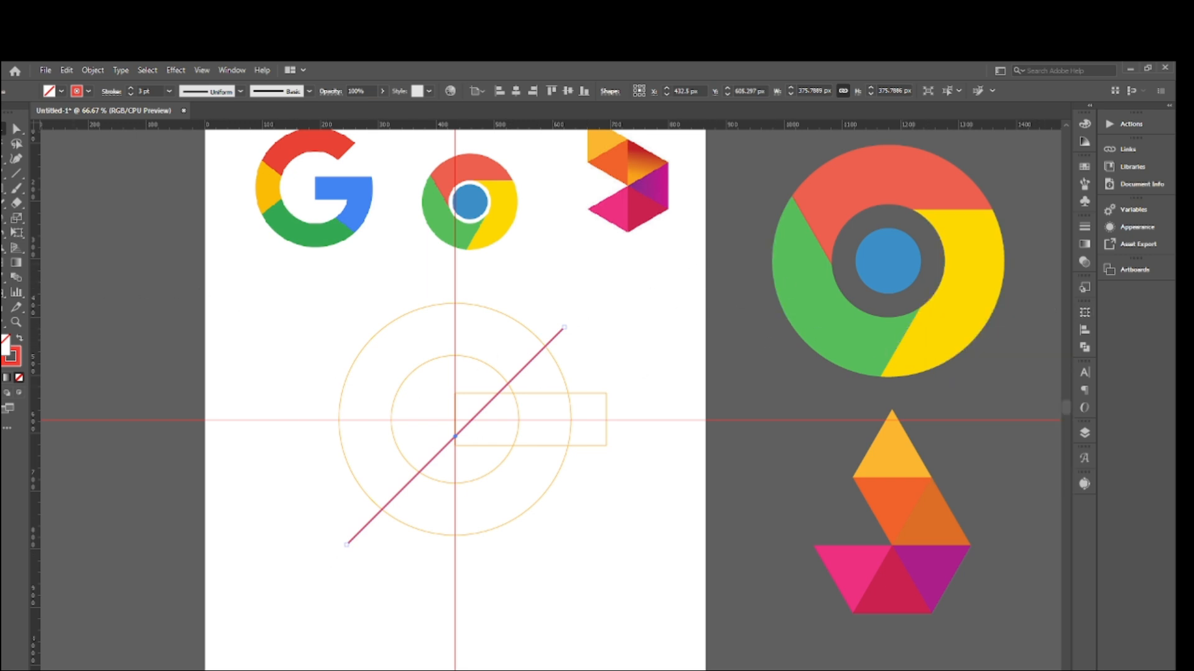
- Draw a second line about 495 px long along the vertical guide and set its rotation angle to 220°
{"action": "left_click", "coordinate": [16, 174]}
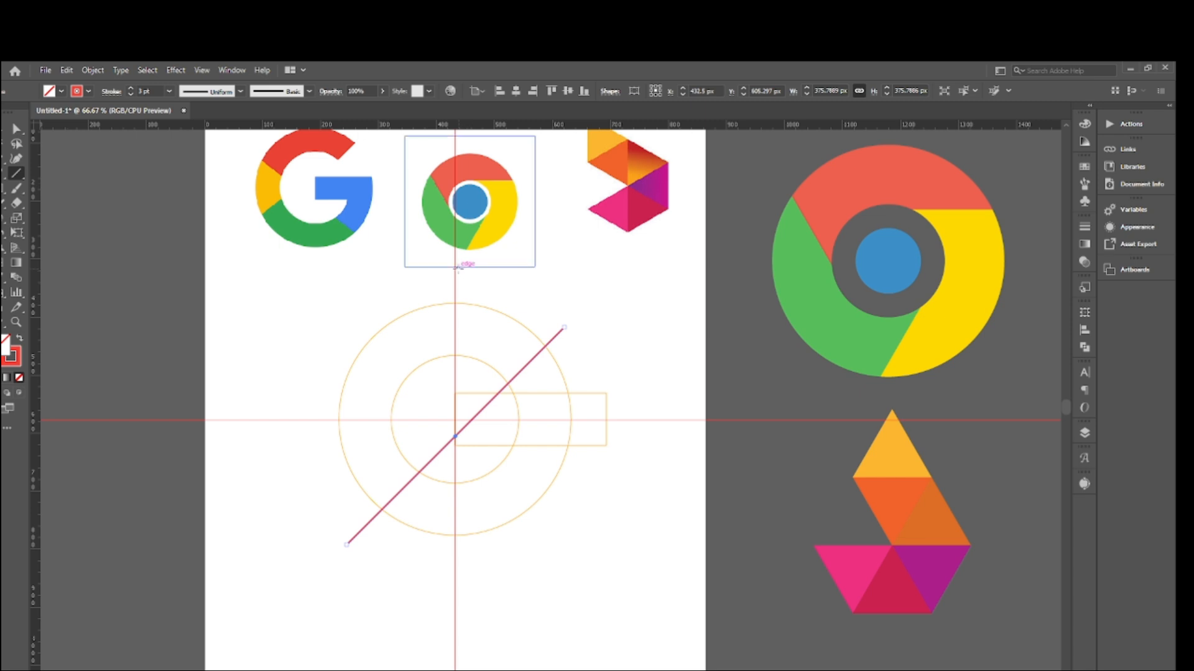
{"action": "mouse_move", "coordinate": [455, 273]}
{"action": "left_mouse_down"}
{"action": "mouse_move", "coordinate": [438, 558]}
{"action": "mouse_move", "coordinate": [455, 561]}
{"action": "left_mouse_up"}
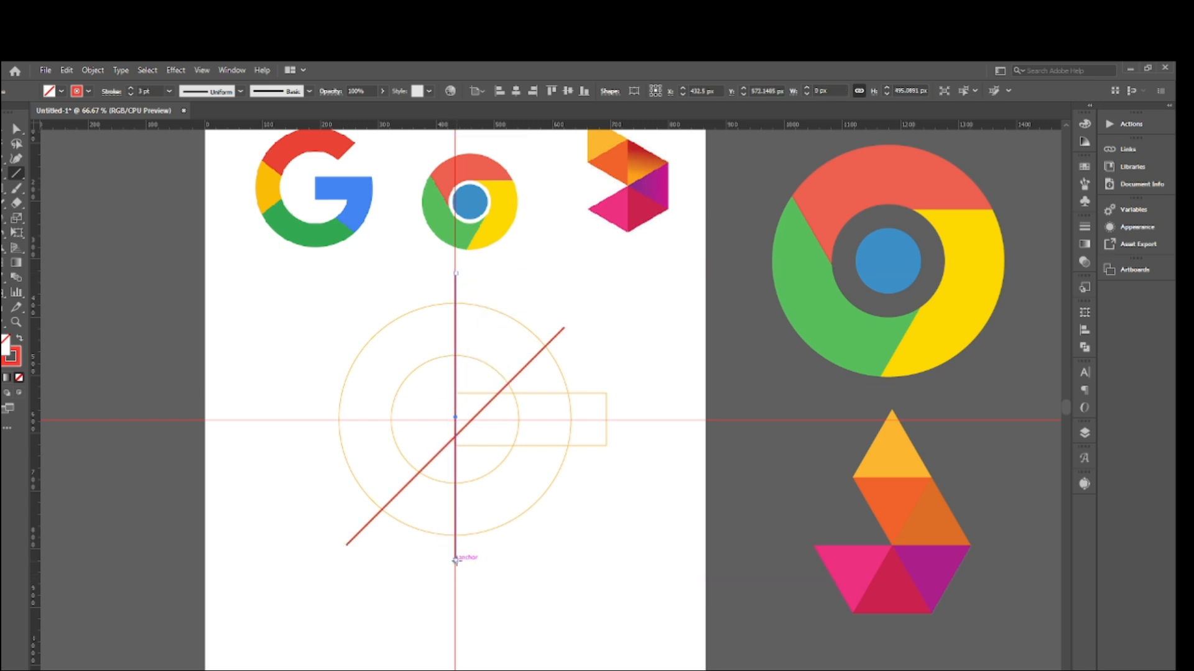
{"action": "left_click", "coordinate": [1084, 331]}
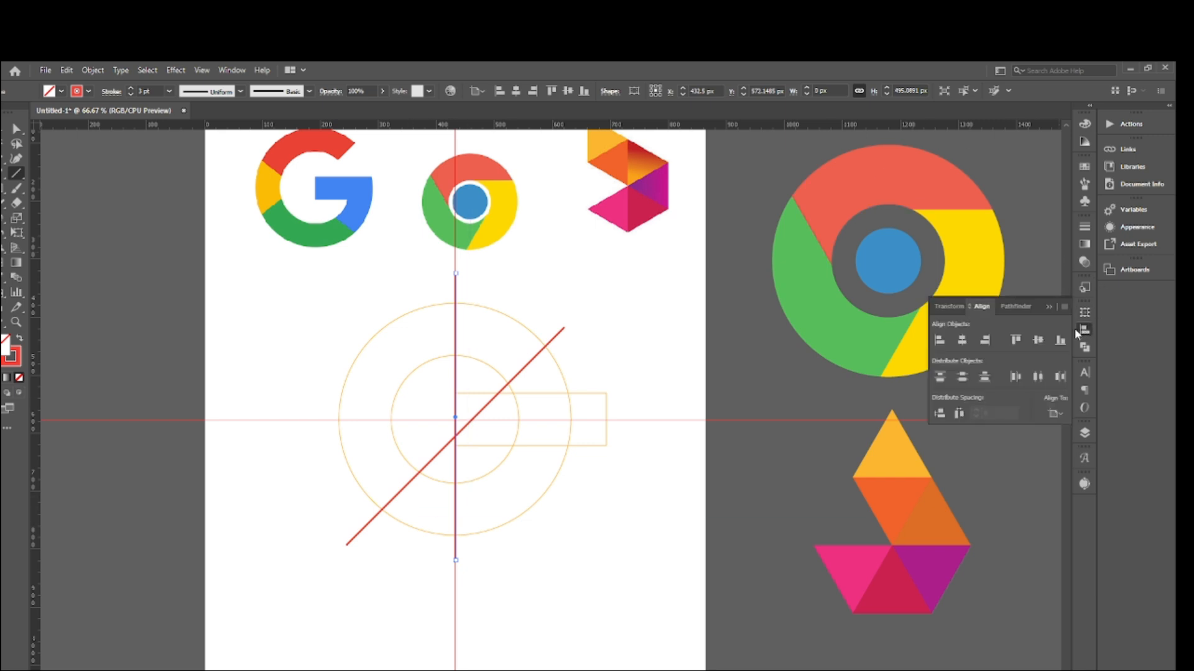
{"action": "left_click", "coordinate": [950, 307]}
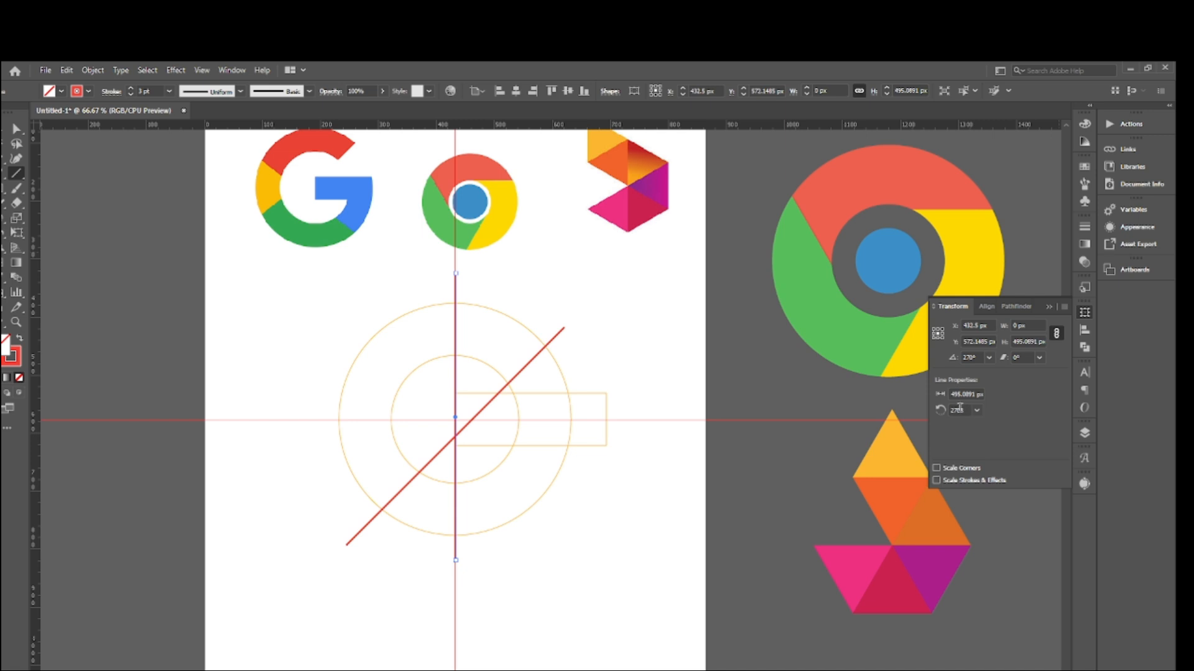
{"action": "left_click", "coordinate": [971, 357]}
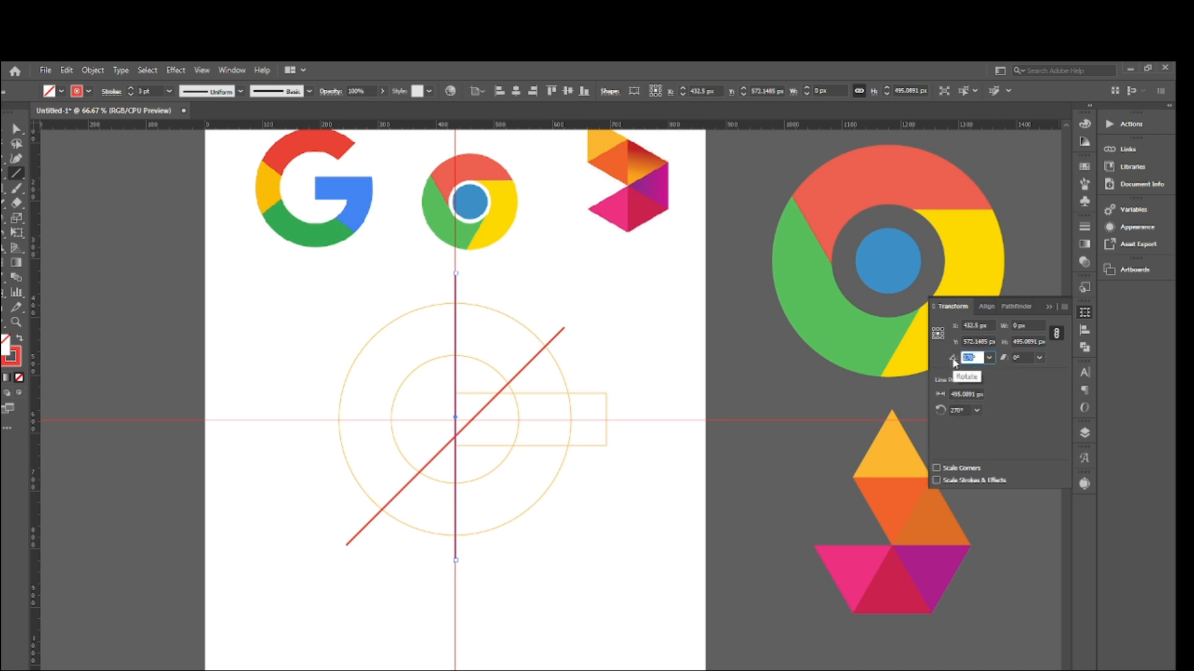
{"action": "type", "text": "22"}
{"action": "key", "text": "Return"}
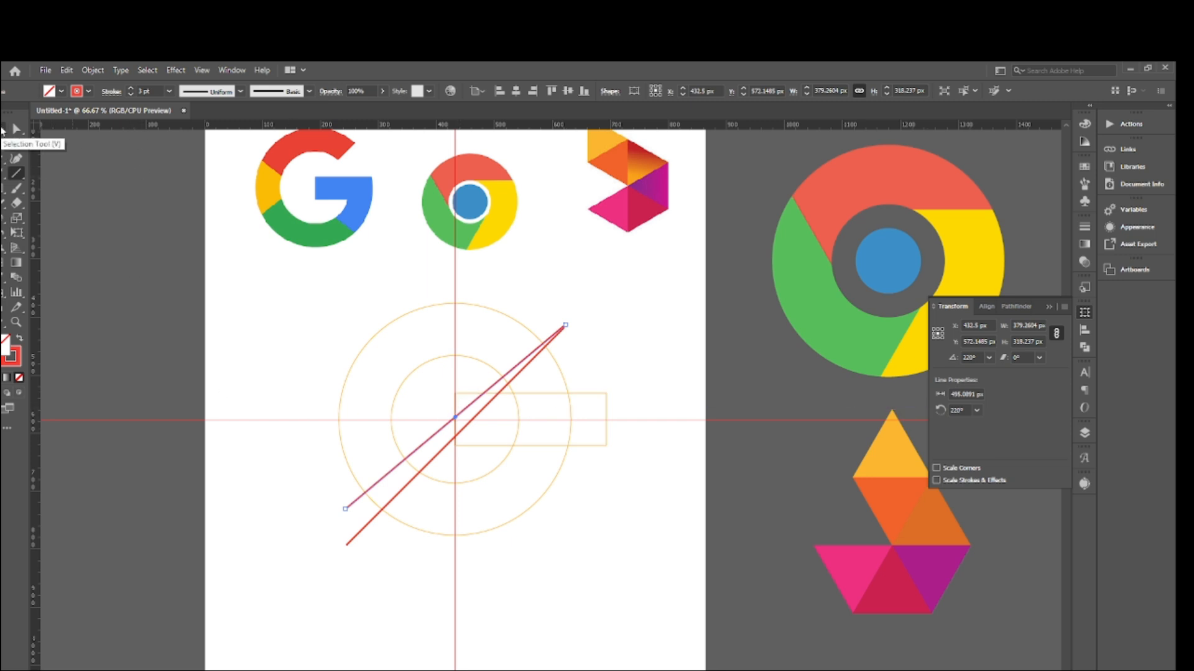
- Move the 220° line up and to the left so it crosses the bar's upper-left corner
{"action": "left_click", "coordinate": [14, 129]}
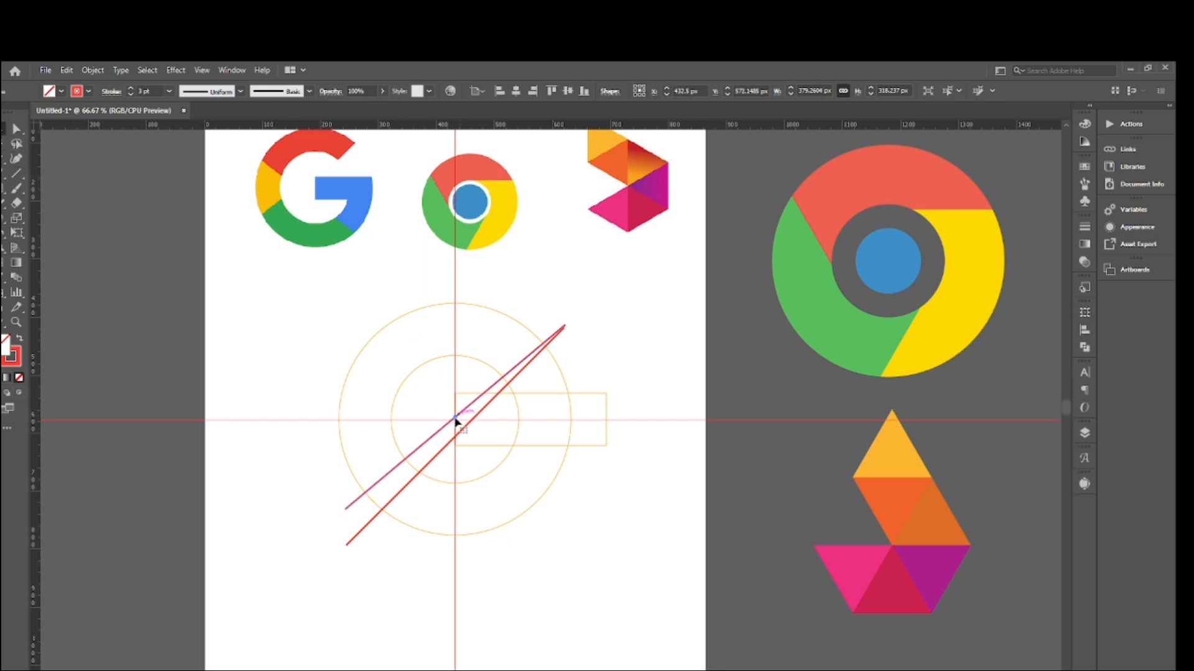
{"action": "left_click_drag", "start_coordinate": [455, 421], "coordinate": [445, 403]}
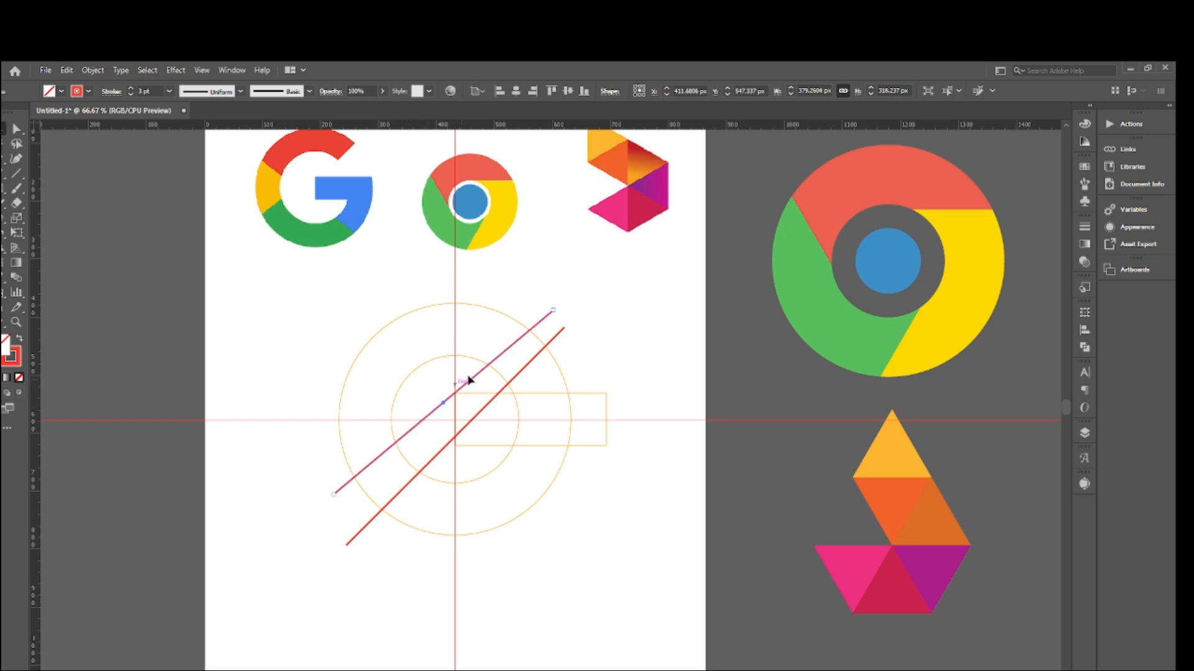
- Draw a third line about 492 px long along the vertical guide and set its rotation angle to 140°
{"action": "left_click", "coordinate": [16, 174]}
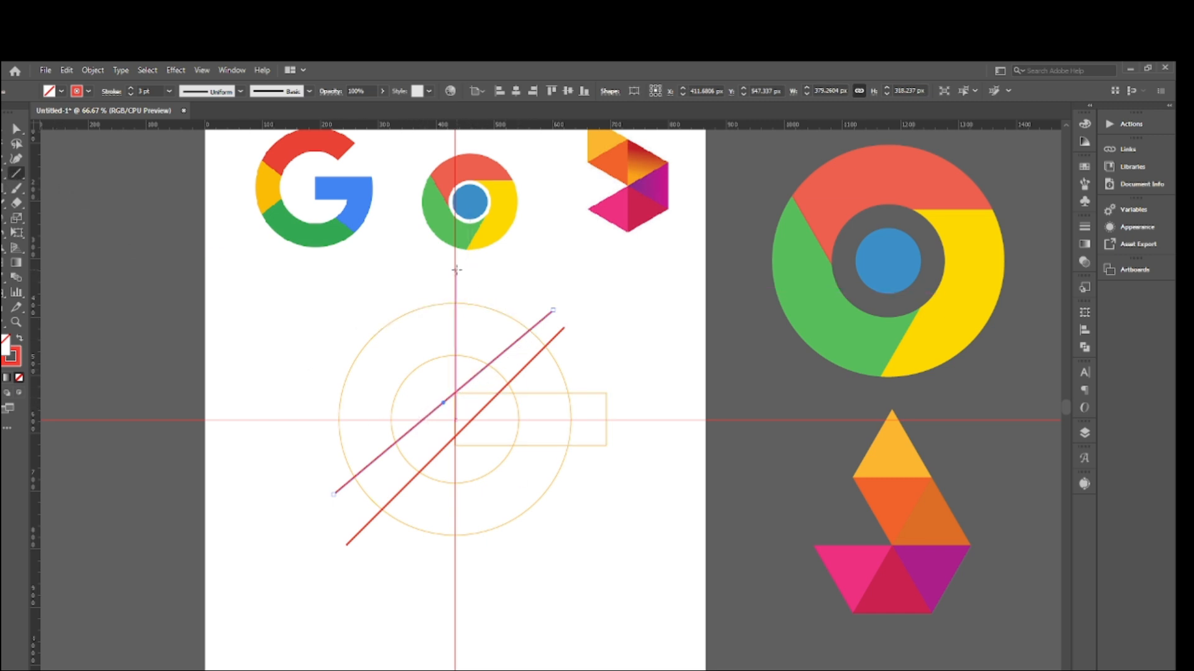
{"action": "left_click_drag", "start_coordinate": [455, 271], "coordinate": [455, 555]}
{"action": "left_click", "coordinate": [1084, 332]}
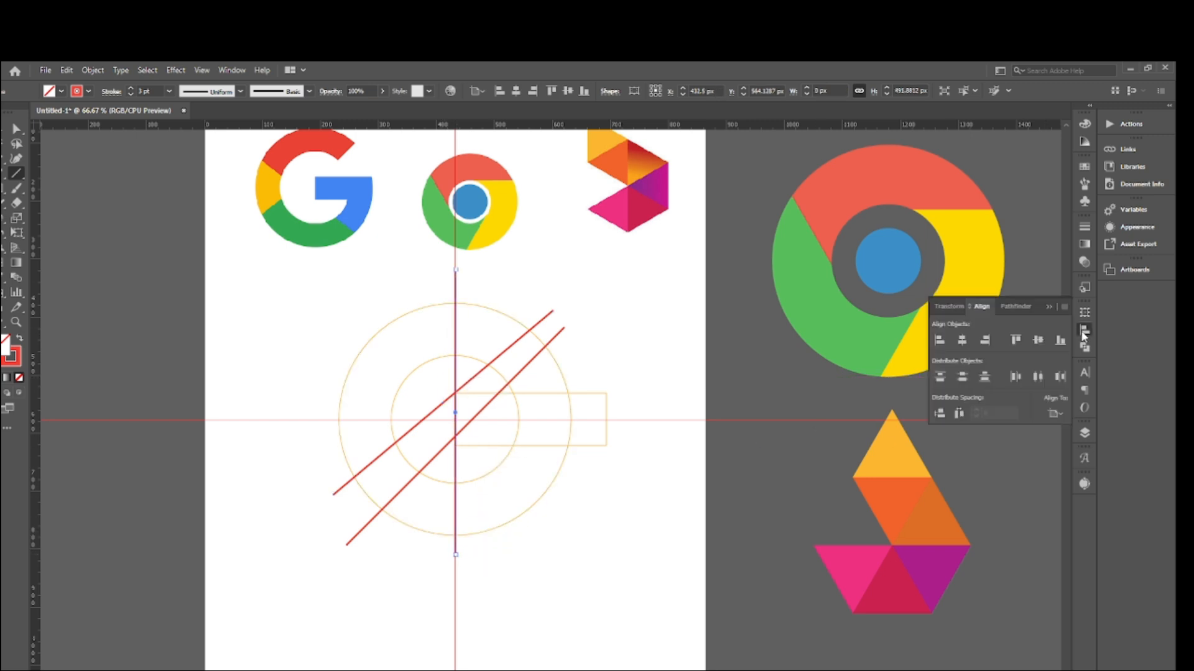
{"action": "left_click", "coordinate": [949, 307]}
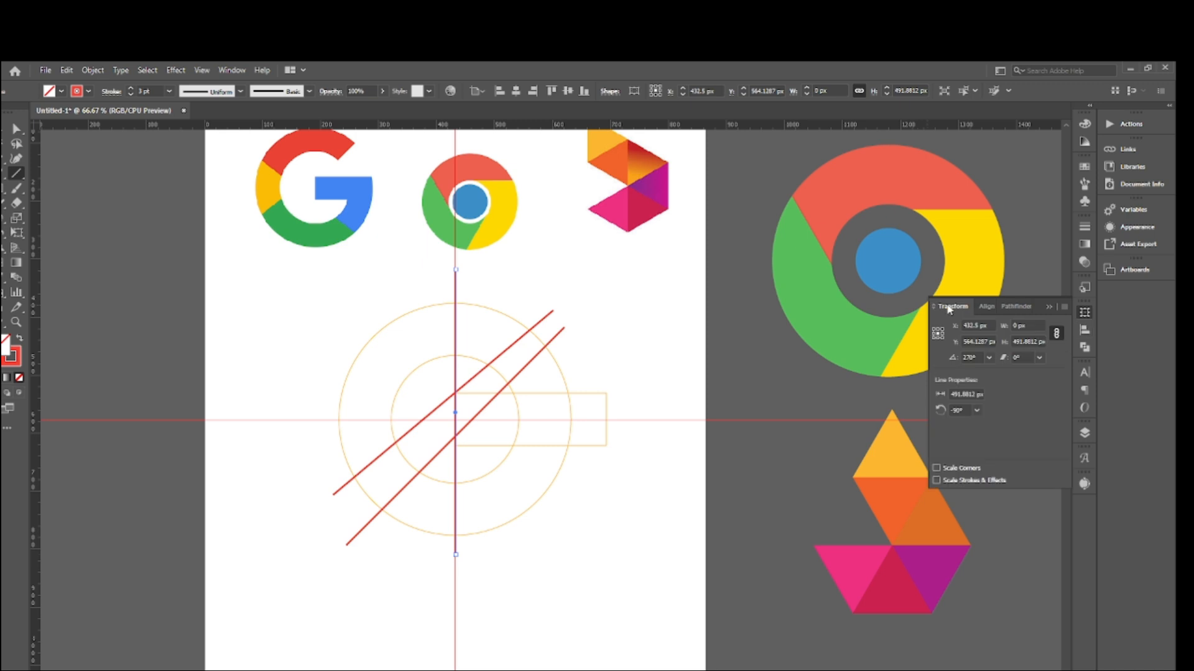
{"action": "left_click", "coordinate": [973, 357]}
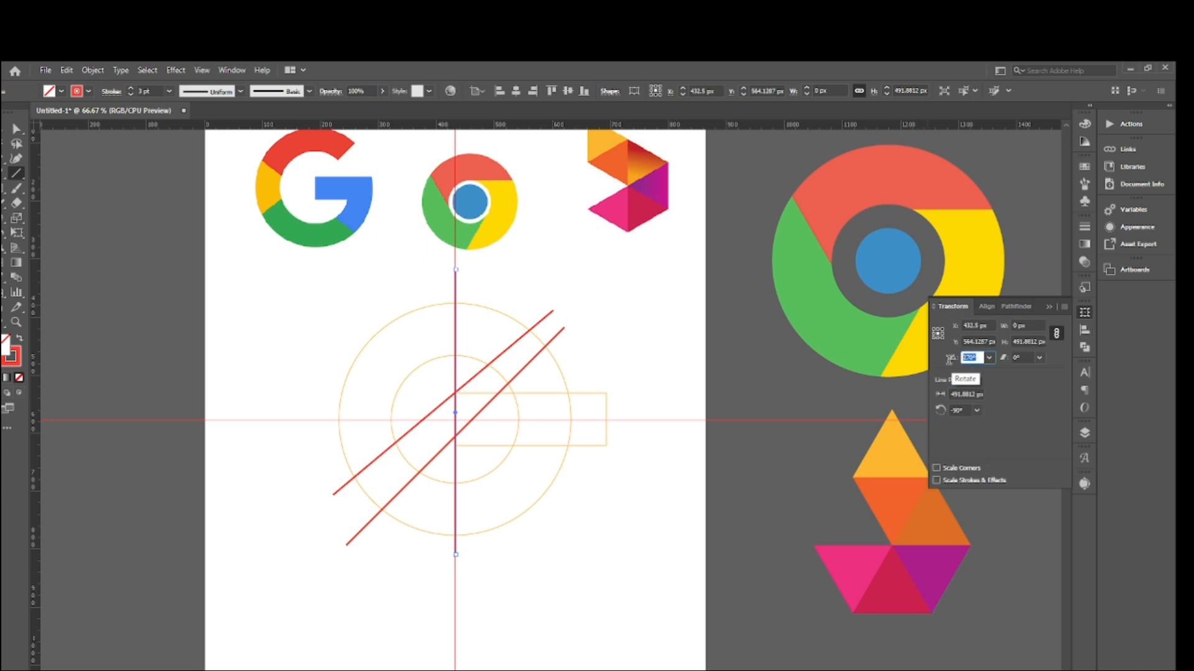
{"action": "type", "text": "140"}
{"action": "key", "text": "Return"}
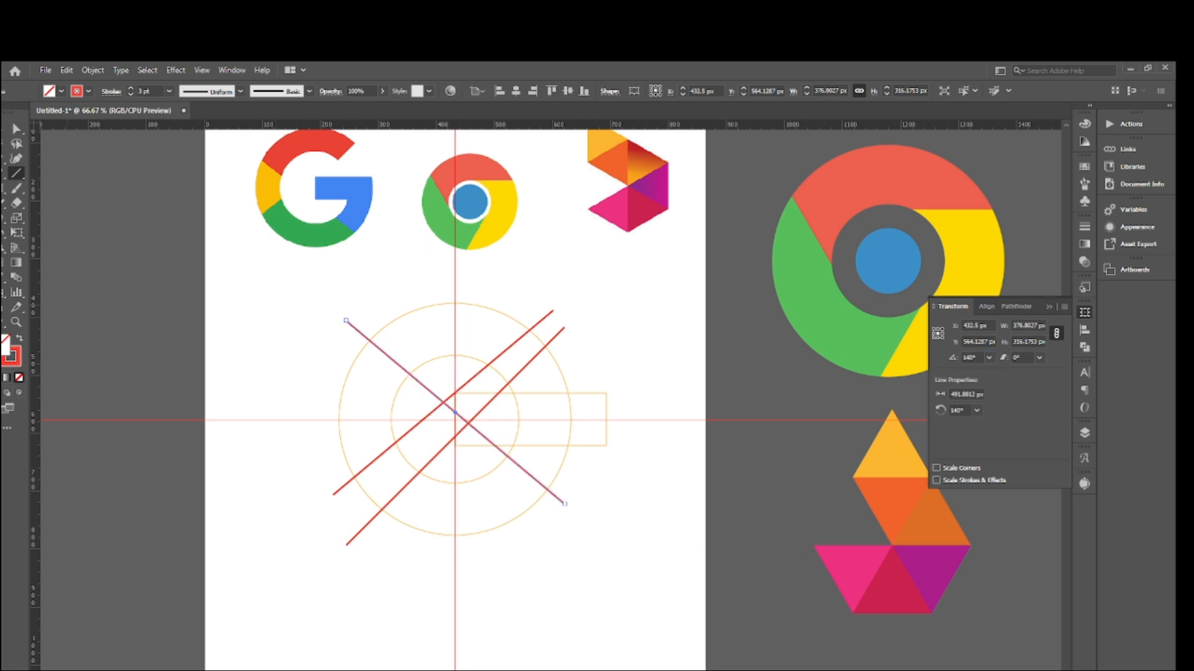
- Move the 140° line down so it crosses close to the bar's lower-left corner
{"action": "left_click", "coordinate": [4, 129]}
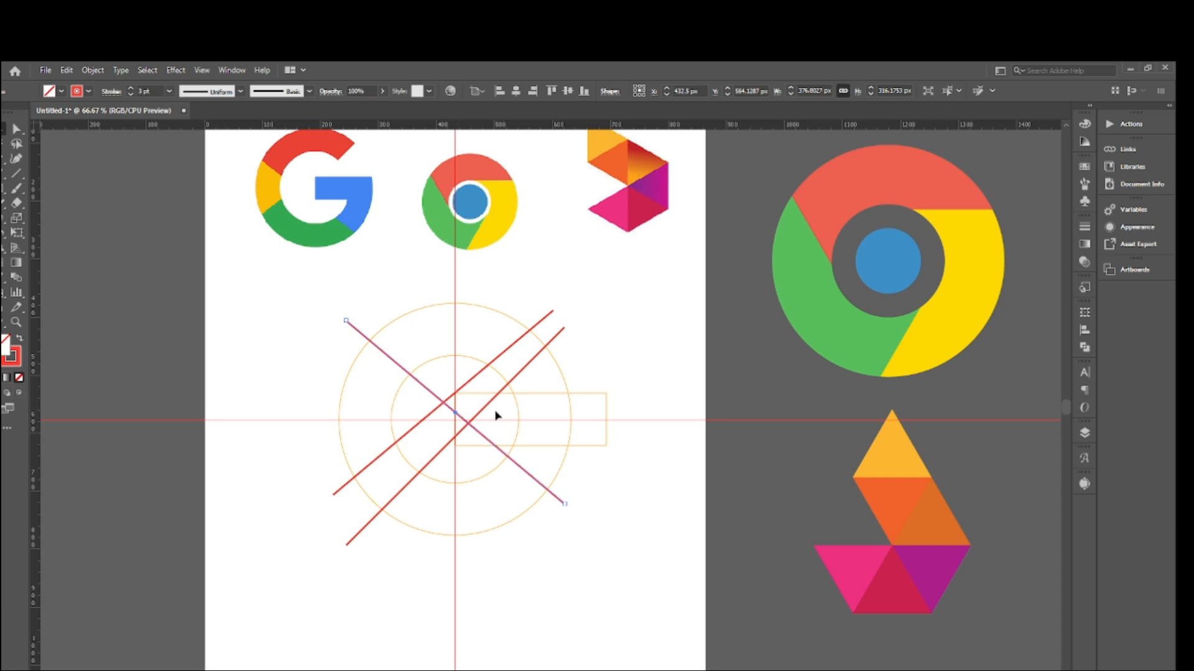
{"action": "left_click", "coordinate": [437, 402]}
{"action": "left_click", "coordinate": [435, 404]}
{"action": "left_click_drag", "start_coordinate": [437, 401], "coordinate": [428, 432]}
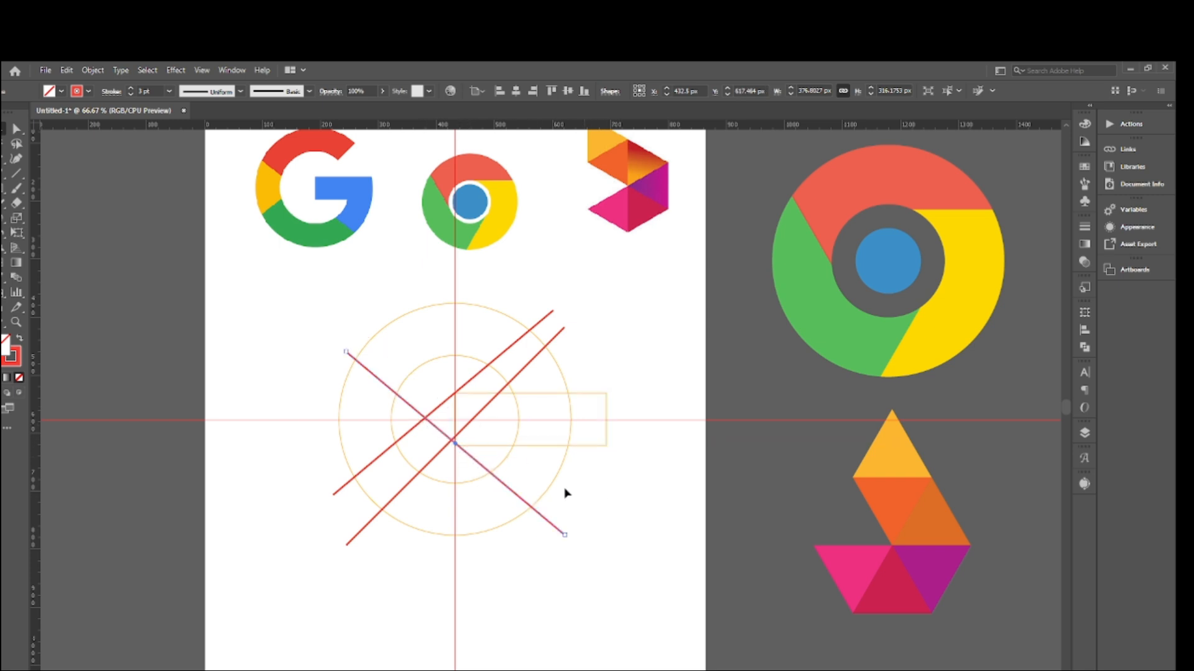
{"action": "left_click_drag", "start_coordinate": [465, 458], "coordinate": [472, 460]}
{"action": "left_click", "coordinate": [610, 486]}
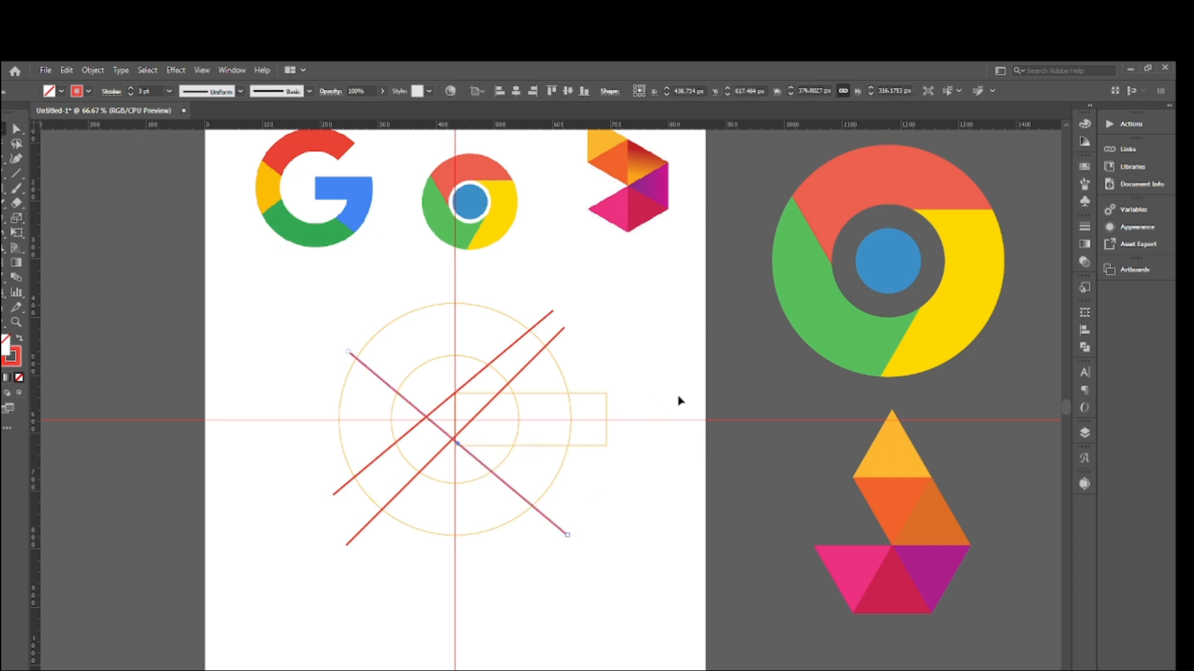
- Fine-position the 140° line so it runs through the bar's lower-left corner, and deselect it
{"action": "key", "text": "ctrl+equal"}
{"action": "key", "text": "ctrl+equal"}
{"action": "key", "text": "ctrl+equal"}
{"action": "key", "text": "ctrl+equal"}
{"action": "key", "text": "ctrl+equal"}
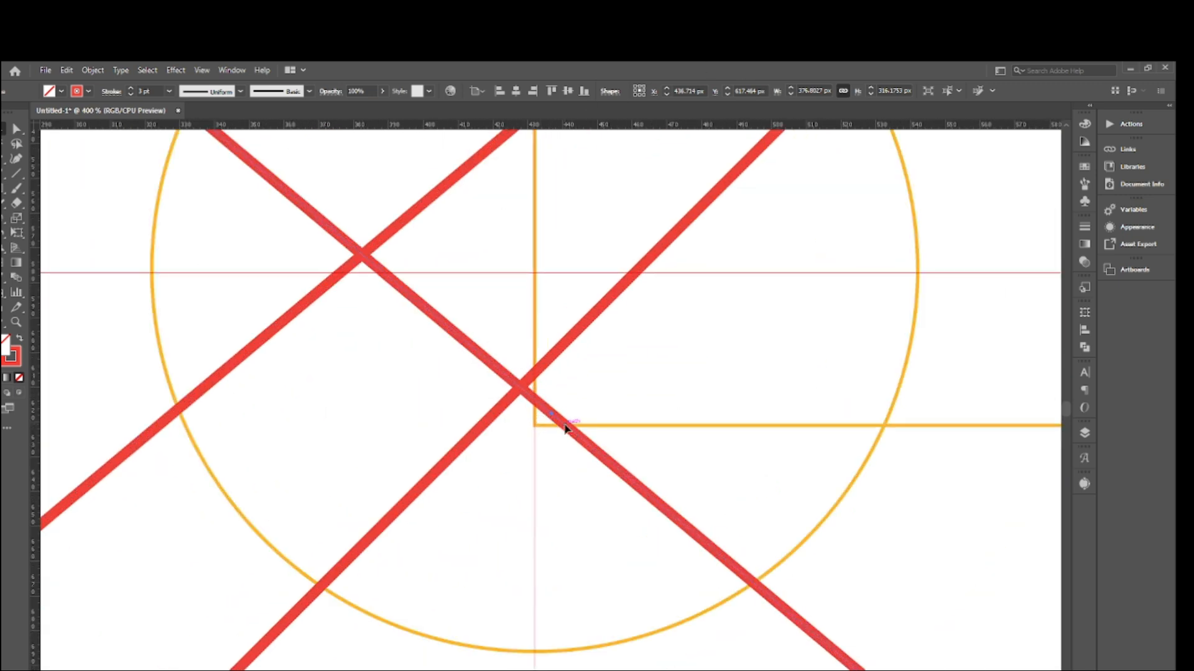
{"action": "left_click_drag", "start_coordinate": [565, 427], "coordinate": [551, 440]}
{"action": "scroll", "coordinate": [589, 437], "scroll_direction": "up", "scroll_amount": 4}
{"action": "left_click_drag", "start_coordinate": [473, 274], "coordinate": [554, 359]}
{"action": "left_click", "coordinate": [386, 330]}
{"action": "scroll", "coordinate": [434, 347], "scroll_direction": "down", "scroll_amount": 4}
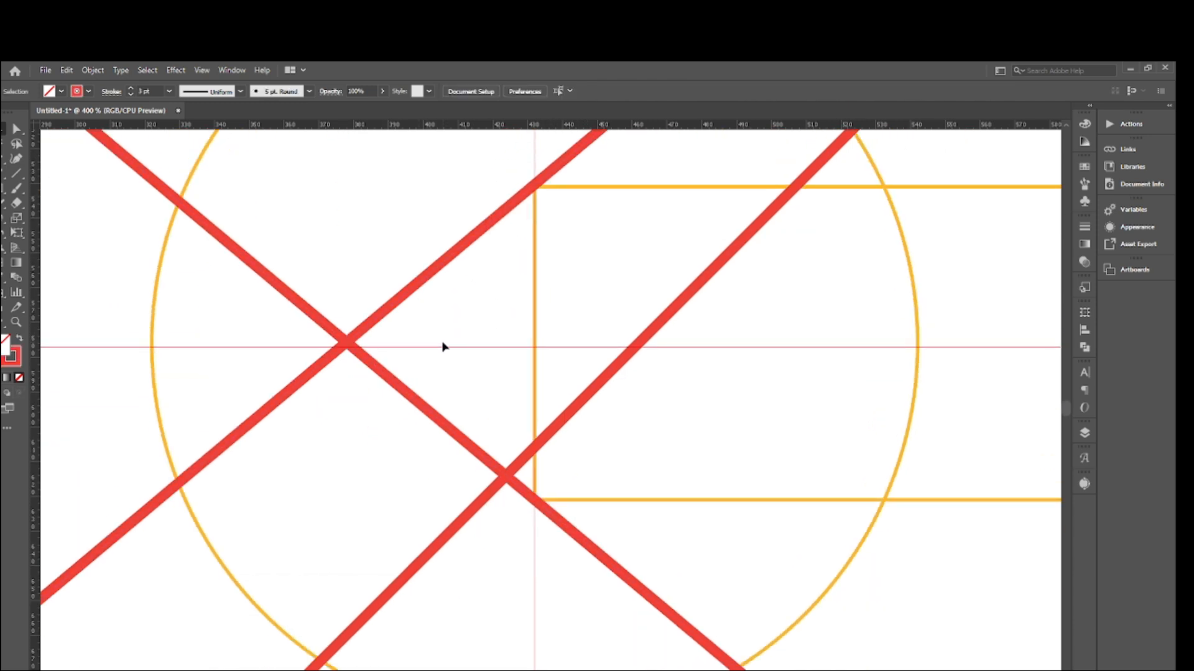
- Select the three red diagonal lines, reduce their stroke weight to 1 pt, and deselect them
{"action": "key", "text": "ctrl+minus"}
{"action": "key", "text": "ctrl+minus"}
{"action": "key", "text": "ctrl+minus"}
{"action": "key", "text": "ctrl+minus"}
{"action": "key", "text": "ctrl+minus"}
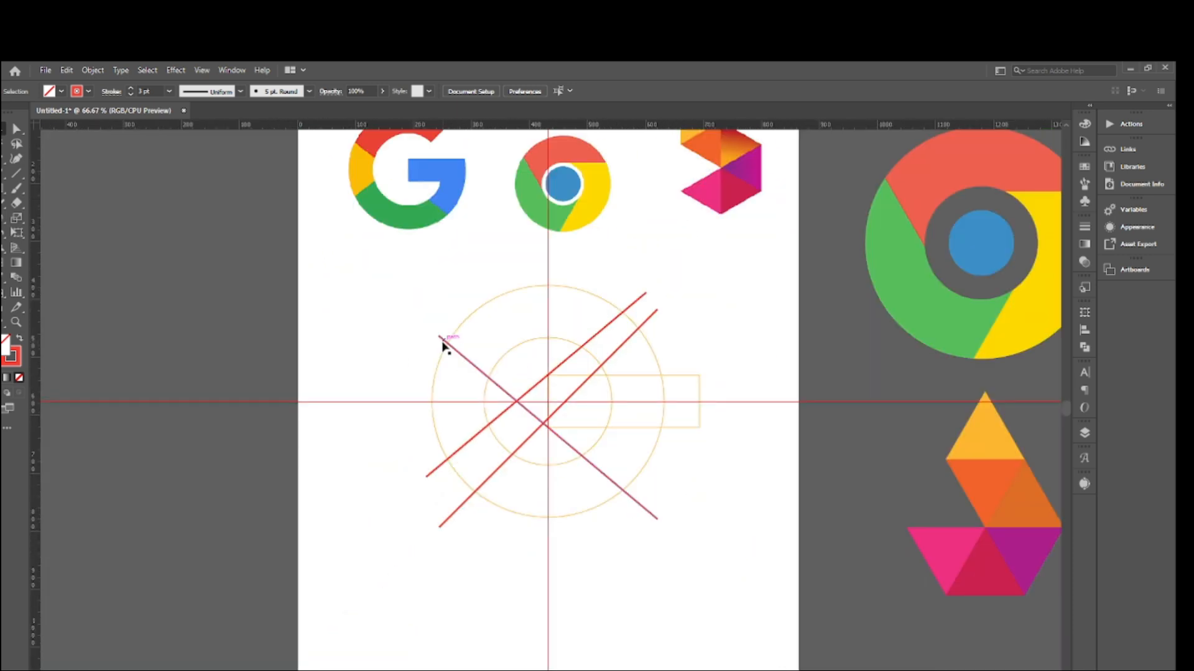
{"action": "key", "text": "ctrl+plus"}
{"action": "key", "text": "ctrl+plus"}
{"action": "key", "text": "ctrl+plus"}
{"action": "key", "text": "ctrl+plus"}
{"action": "key", "text": "ctrl+plus"}
{"action": "key", "text": "ctrl+plus"}
{"action": "key", "text": "ctrl+plus"}
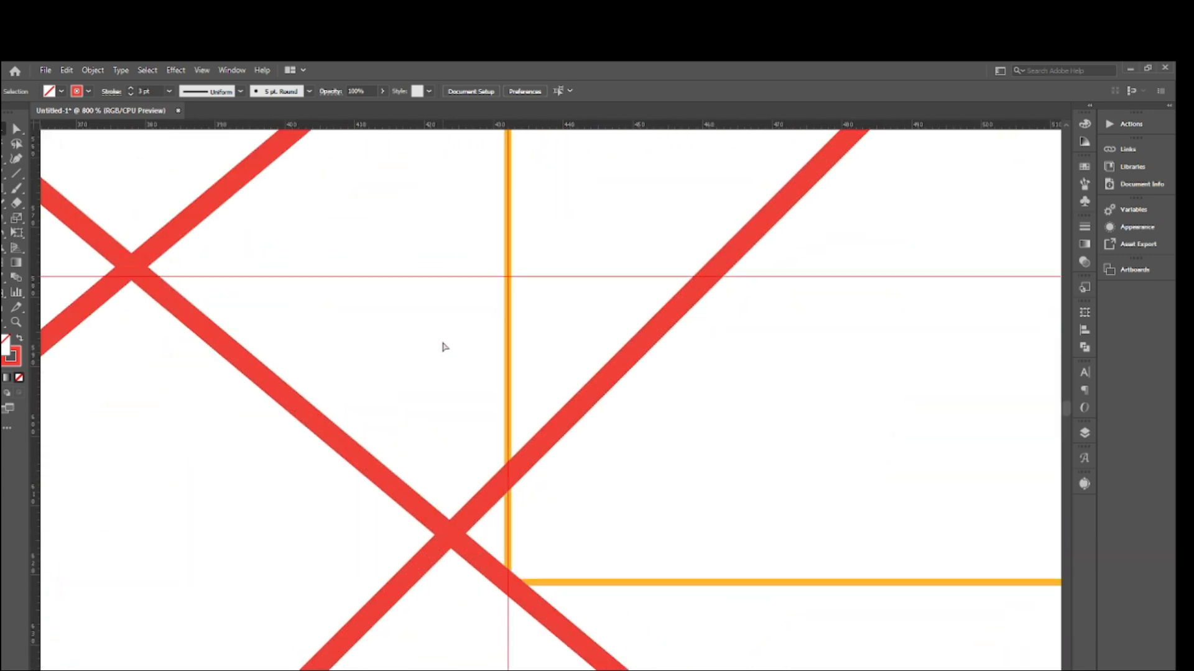
{"action": "left_click_drag", "start_coordinate": [80, 191], "coordinate": [203, 370]}
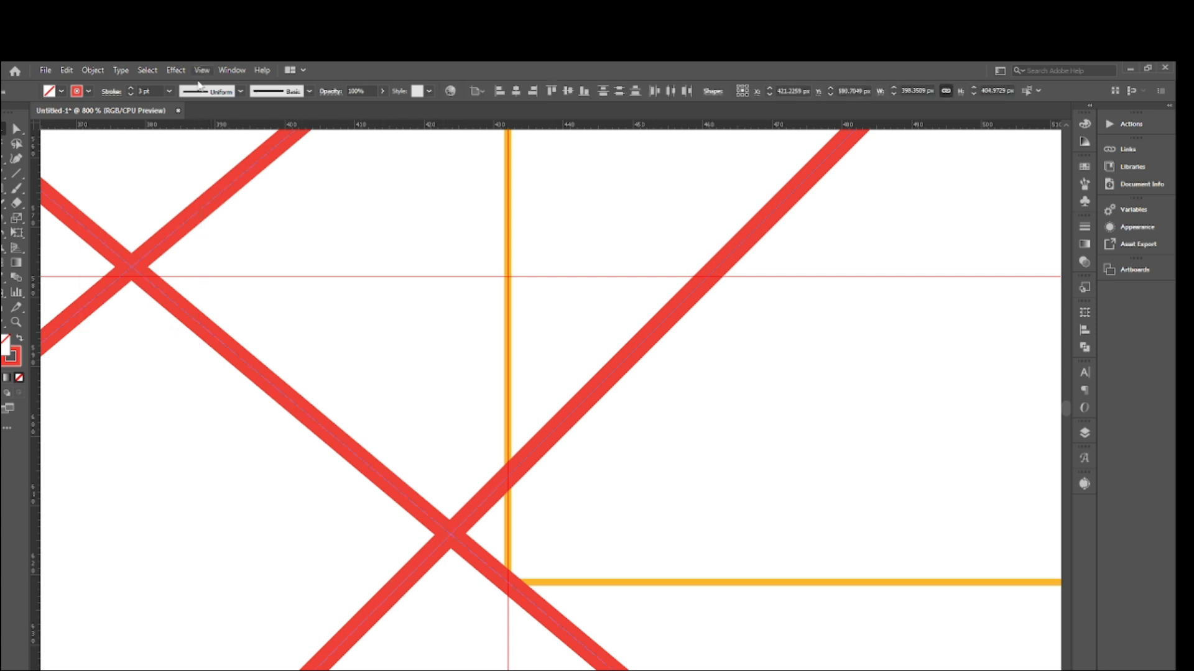
{"action": "left_click", "coordinate": [130, 93]}
{"action": "left_click", "coordinate": [130, 93]}
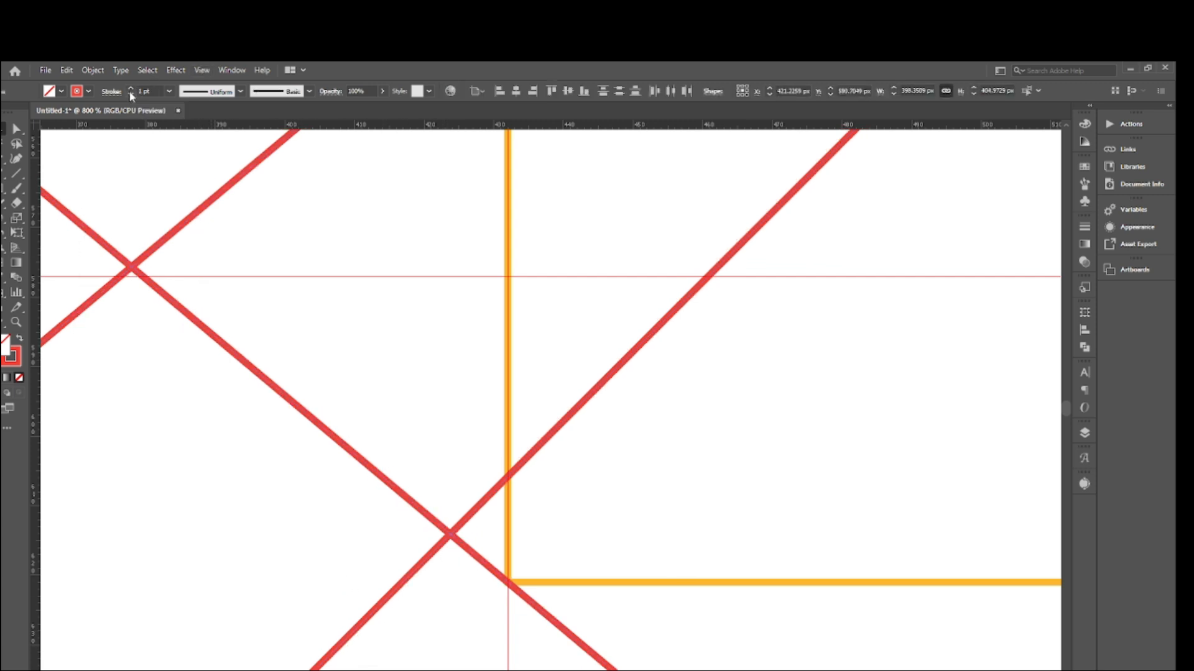
{"action": "left_click", "coordinate": [304, 332]}
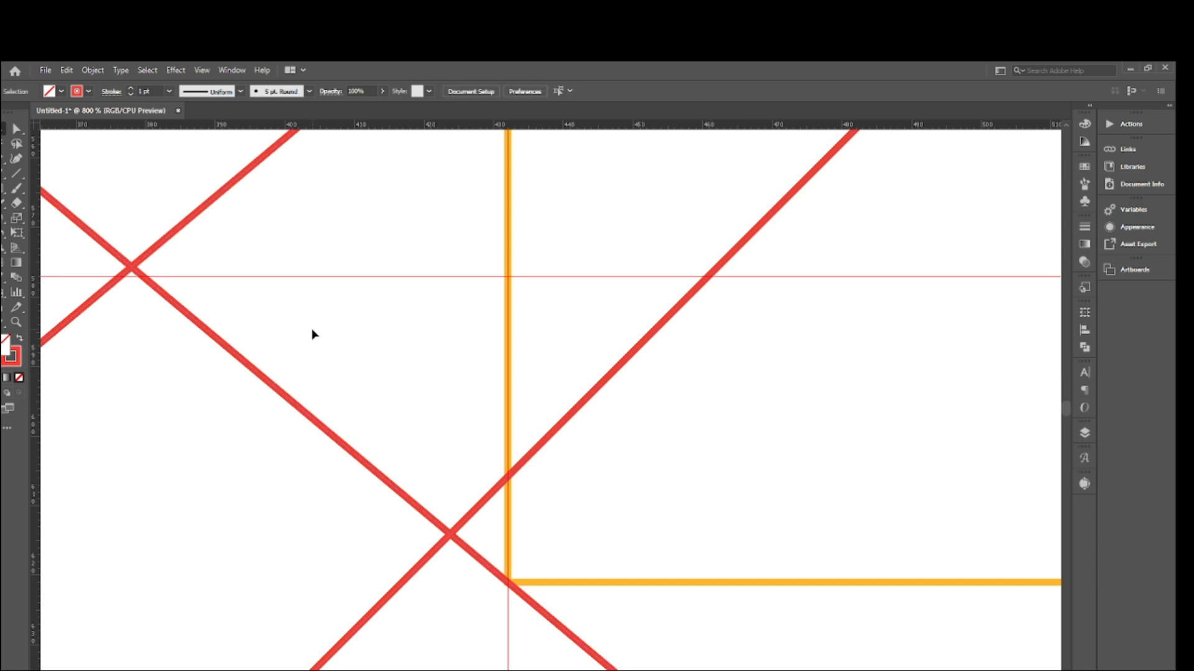
- Display the artwork as outlines and shift the 220° line slightly so it passes exactly through the bar's upper-left corner
{"action": "key", "text": "ctrl+y"}
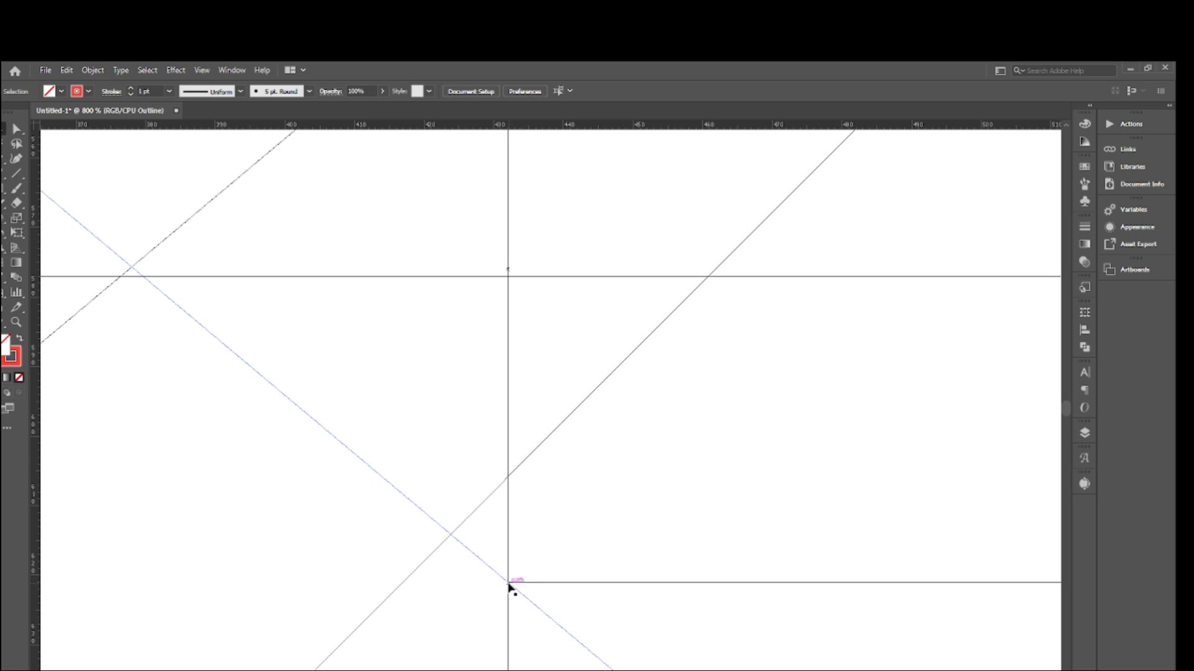
{"action": "scroll", "coordinate": [509, 585], "scroll_direction": "up", "scroll_amount": 10}
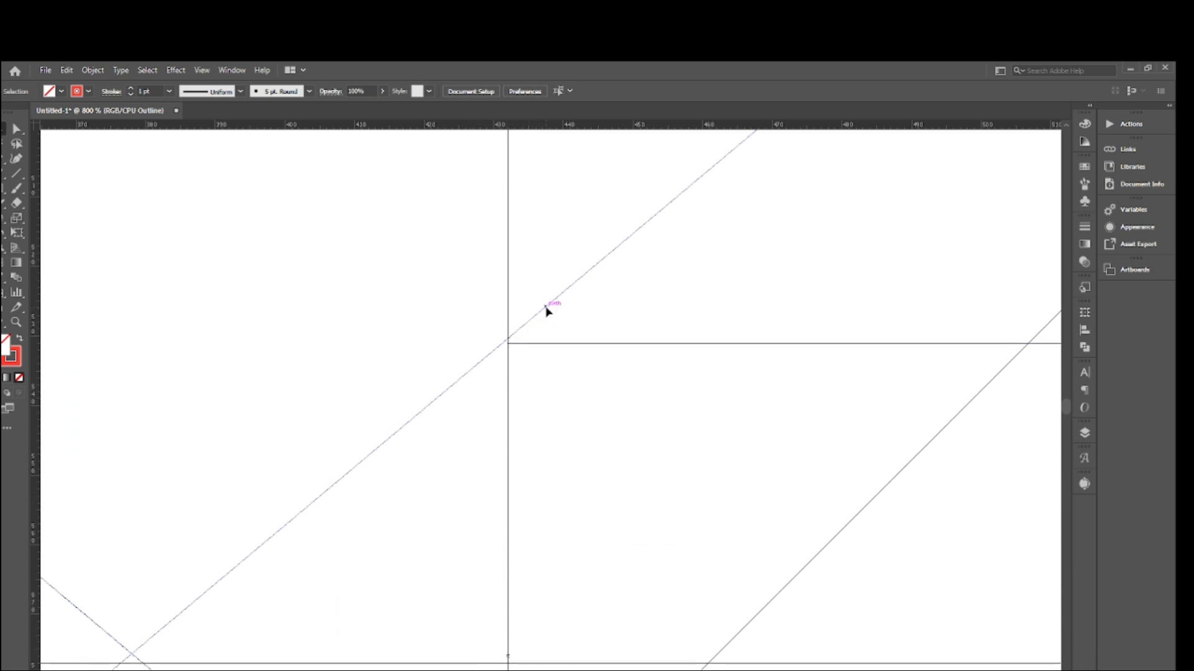
{"action": "left_click_drag", "start_coordinate": [547, 310], "coordinate": [553, 313]}
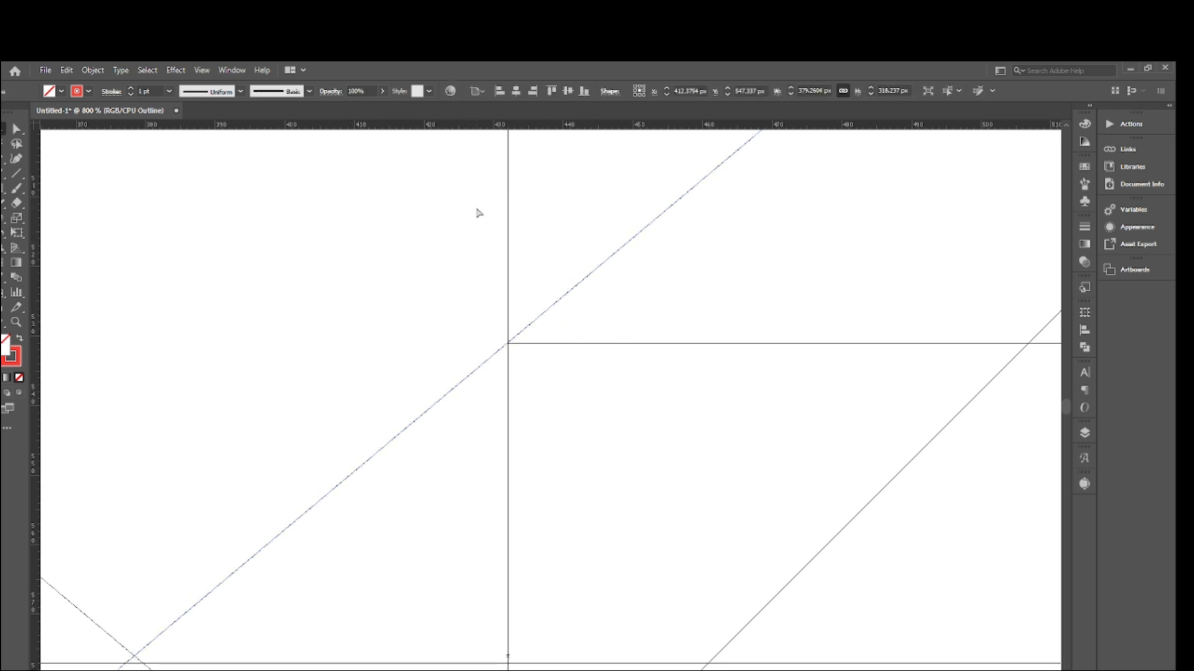
- Examine at several magnifications how the diagonal lines meet the bar's corners and the circles in the outlined construction
{"action": "key", "text": "ctrl+minus"}
{"action": "key", "text": "ctrl+minus"}
{"action": "key", "text": "ctrl+minus"}
{"action": "key", "text": "ctrl+minus"}
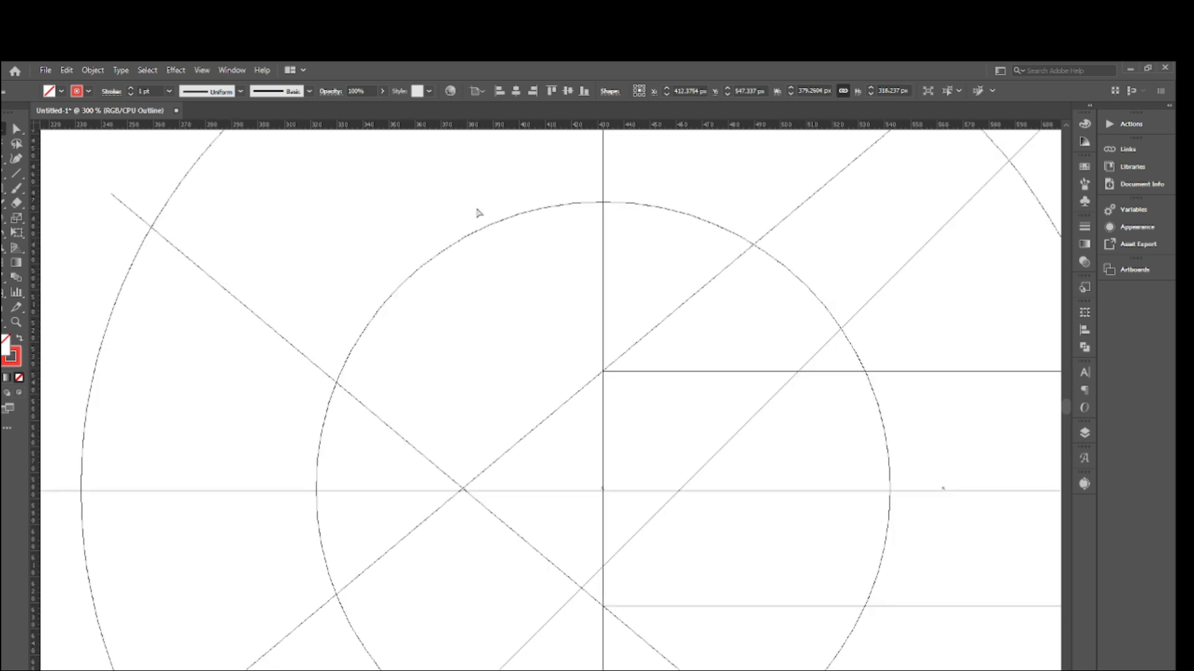
{"action": "key", "text": "ctrl+minus"}
{"action": "key", "text": "ctrl+minus"}
{"action": "key", "text": "ctrl+minus"}
{"action": "key", "text": "ctrl+minus"}
{"action": "key", "text": "ctrl+minus"}
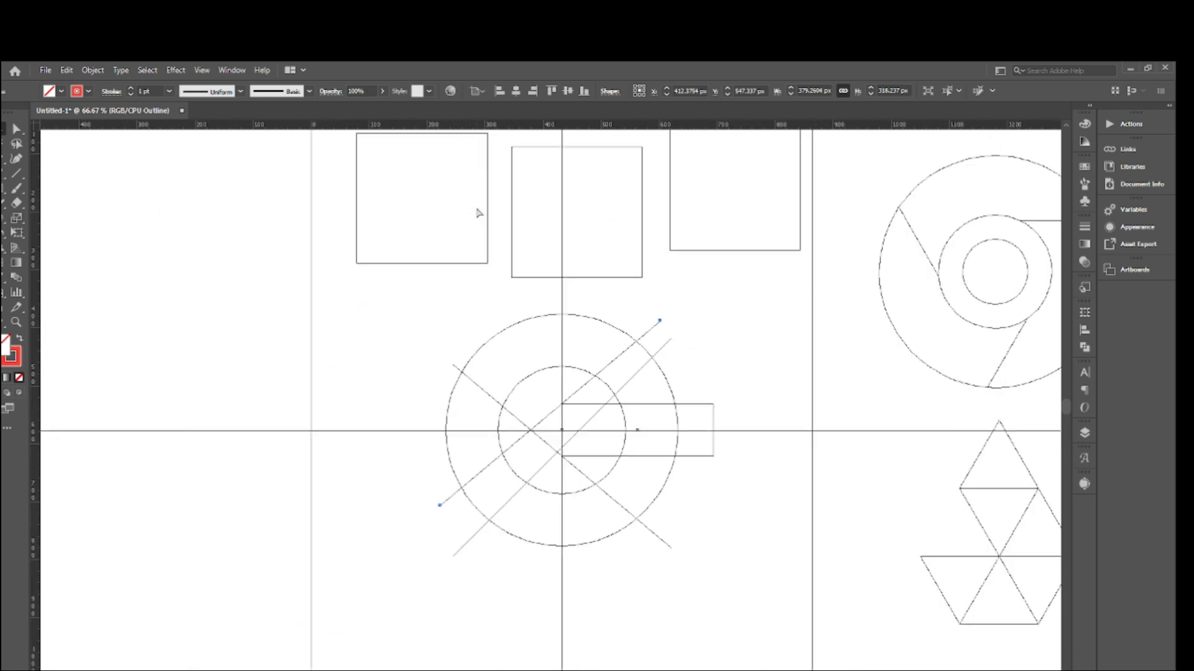
{"action": "key", "text": "ctrl+plus"}
{"action": "key", "text": "ctrl+plus"}
{"action": "key", "text": "ctrl+plus"}
{"action": "key", "text": "ctrl+plus"}
{"action": "key", "text": "ctrl+plus"}
{"action": "key", "text": "ctrl+plus"}
{"action": "key", "text": "ctrl+plus"}
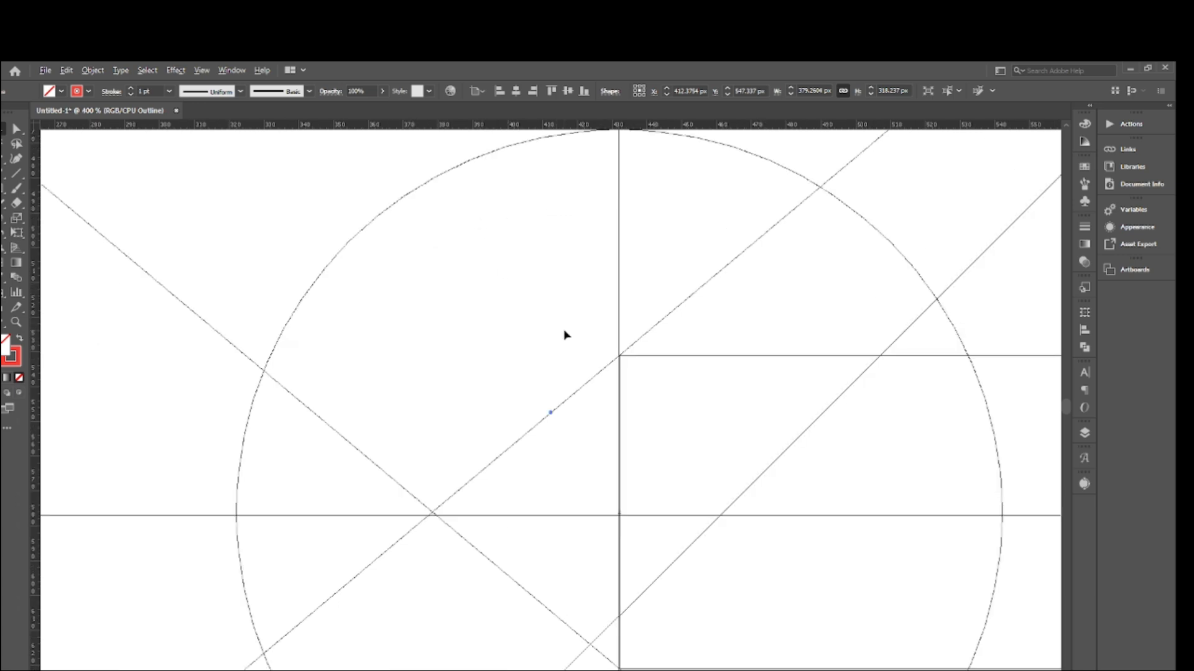
{"action": "key", "text": "ctrl+minus"}
{"action": "key", "text": "ctrl+minus"}
{"action": "key", "text": "ctrl+minus"}
{"action": "key", "text": "ctrl+minus"}
{"action": "key", "text": "ctrl+minus"}
{"action": "key", "text": "ctrl+minus"}
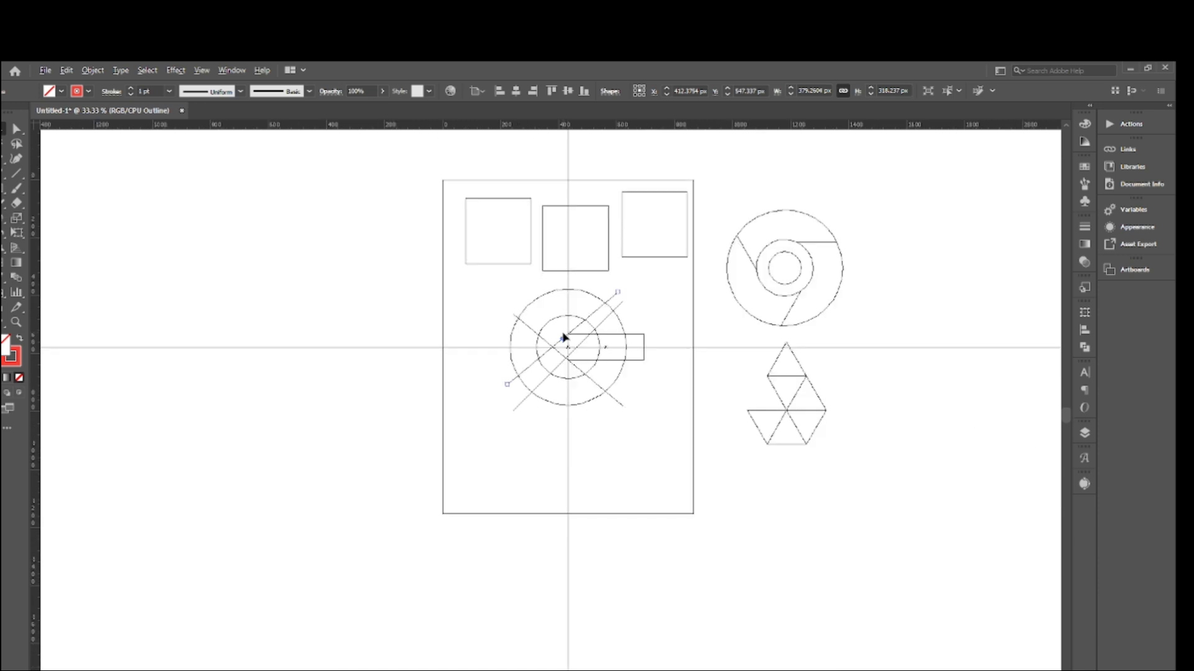
{"action": "key", "text": "ctrl+plus"}
{"action": "key", "text": "ctrl+plus"}
{"action": "key", "text": "ctrl+plus"}
{"action": "key", "text": "ctrl+plus"}
{"action": "key", "text": "ctrl+plus"}
{"action": "key", "text": "ctrl+plus"}
{"action": "key", "text": "ctrl+plus"}
{"action": "key", "text": "ctrl+plus"}
{"action": "key", "text": "ctrl+plus"}
{"action": "key", "text": "ctrl+plus"}
{"action": "key", "text": "ctrl+plus"}
{"action": "key", "text": "ctrl+plus"}
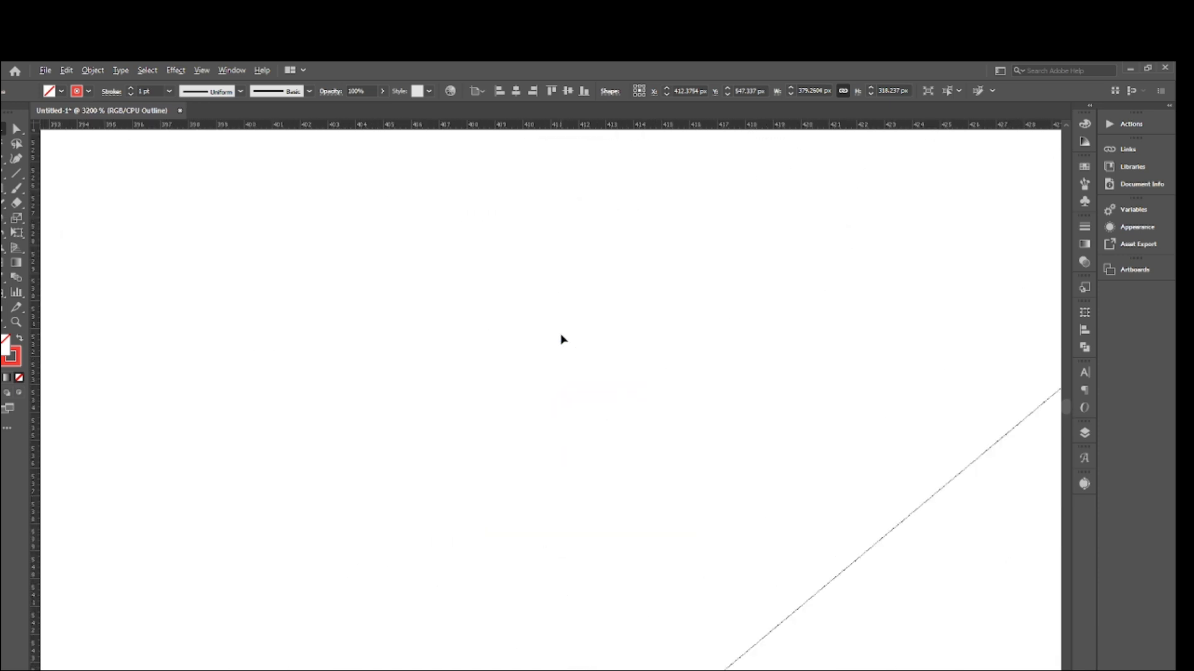
{"action": "key", "text": "ctrl+minus"}
{"action": "key", "text": "ctrl+minus"}
{"action": "key", "text": "ctrl+minus"}
{"action": "key", "text": "ctrl+minus"}
{"action": "key", "text": "ctrl+minus"}
{"action": "key", "text": "ctrl+minus"}
{"action": "key", "text": "ctrl+minus"}
{"action": "key", "text": "ctrl+minus"}
{"action": "key", "text": "ctrl+minus"}
{"action": "key", "text": "ctrl+minus"}
{"action": "key", "text": "ctrl+minus"}
{"action": "key", "text": "ctrl+minus"}
{"action": "key", "text": "ctrl+minus"}
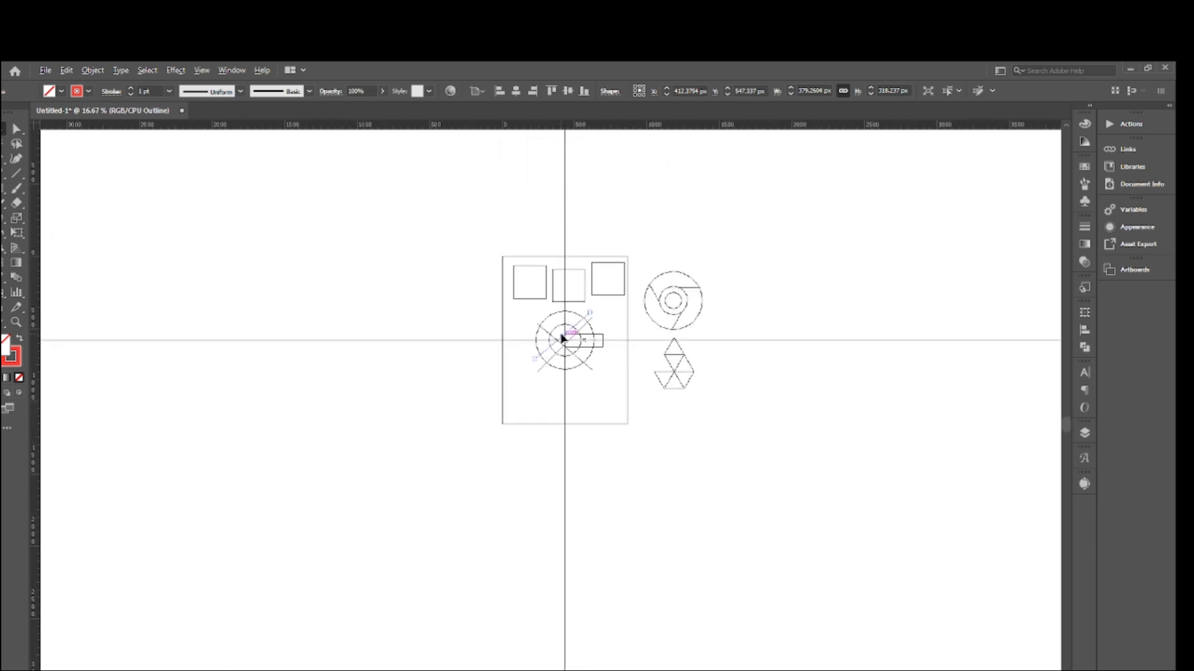
{"action": "key", "text": "ctrl+plus"}
{"action": "key", "text": "ctrl+plus"}
{"action": "key", "text": "ctrl+plus"}
{"action": "key", "text": "ctrl+plus"}
{"action": "key", "text": "ctrl+plus"}
{"action": "key", "text": "ctrl+plus"}
{"action": "key", "text": "ctrl+plus"}
{"action": "key", "text": "ctrl+plus"}
{"action": "key", "text": "ctrl+plus"}
{"action": "key", "text": "ctrl+plus"}
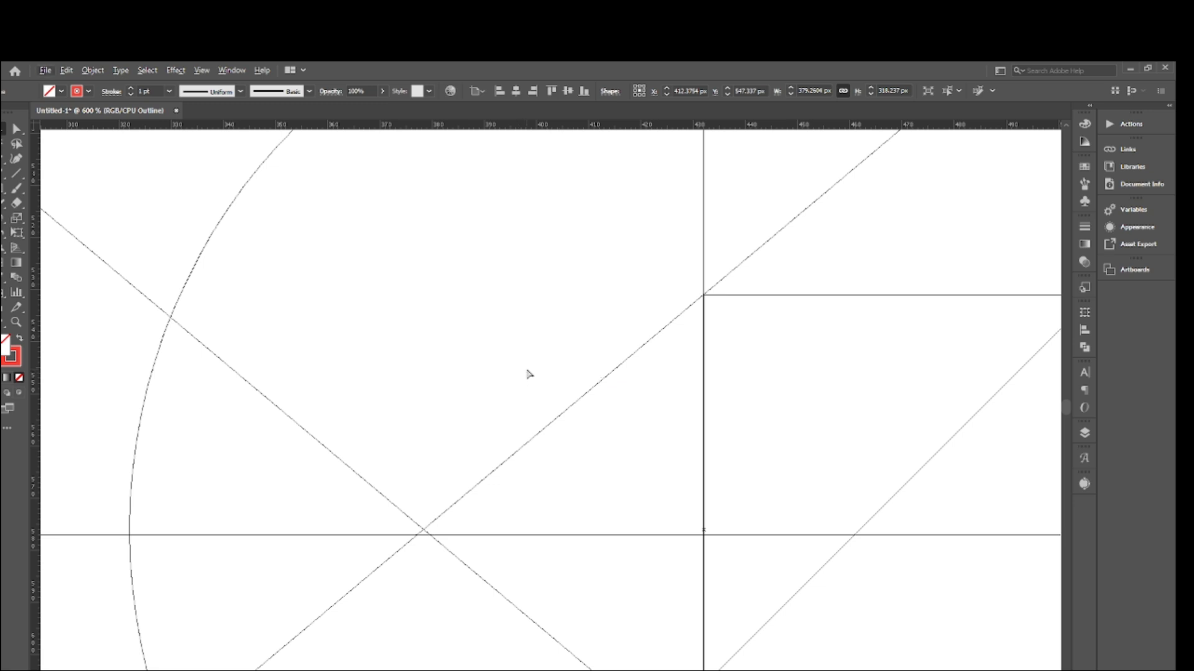
- Return the artwork to the full-colour preview and deselect the 220° line
{"action": "key", "text": "ctrl+y"}
{"action": "scroll", "coordinate": [527, 373], "scroll_direction": "down", "scroll_amount": 5}
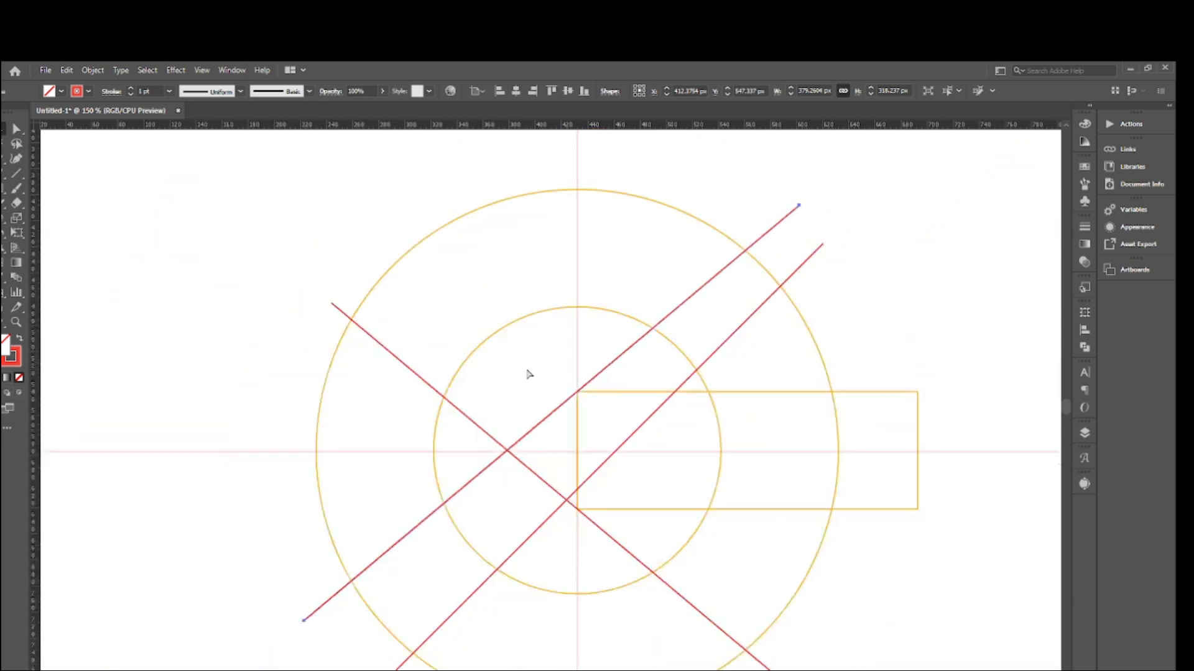
{"action": "scroll", "coordinate": [759, 346], "scroll_direction": "up", "scroll_amount": 3}
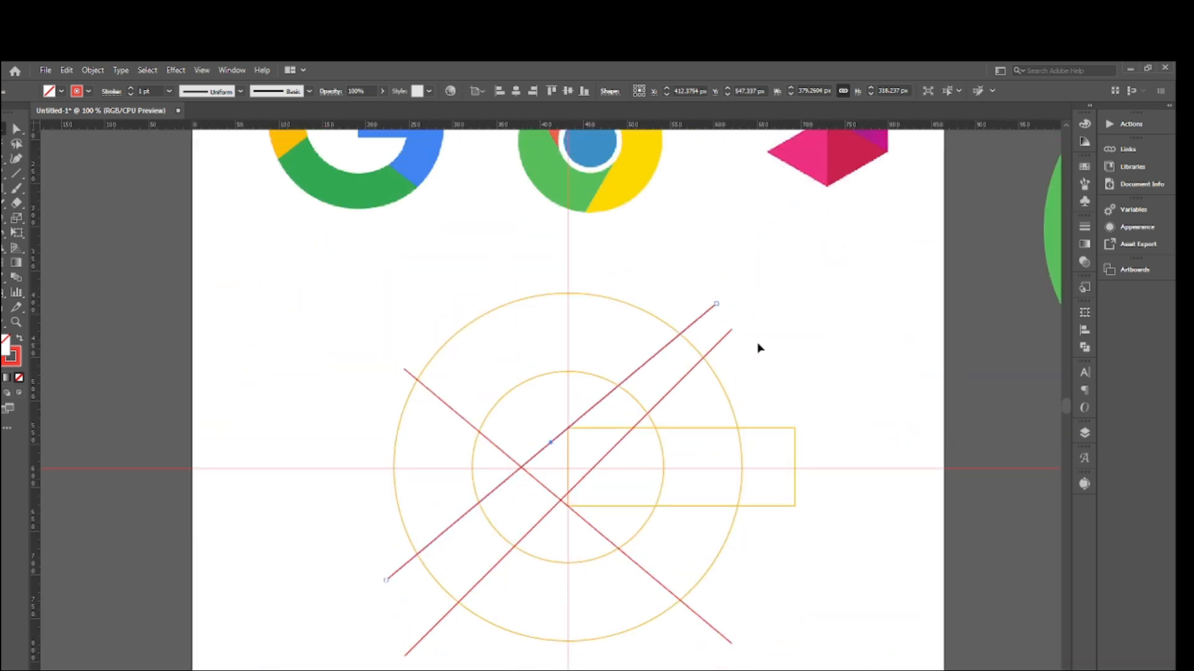
{"action": "left_click", "coordinate": [766, 347]}
{"action": "scroll", "coordinate": [827, 351], "scroll_direction": "down", "scroll_amount": 4}
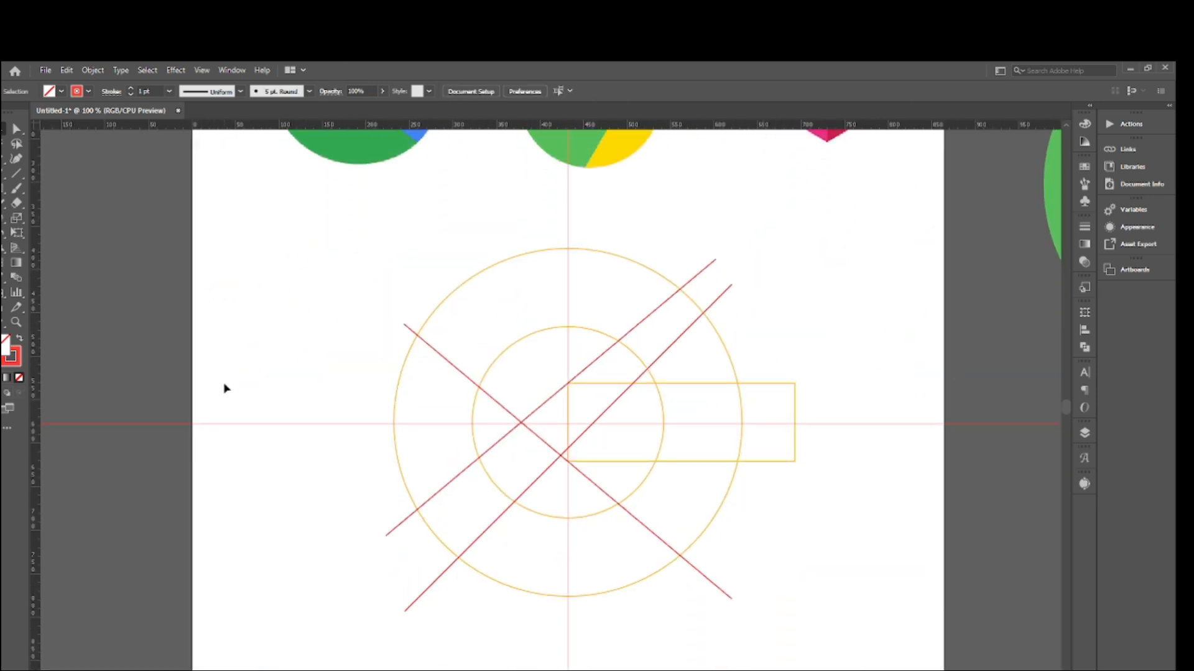
- Select the horizontal guide running through the circles' centre and delete it
{"action": "mouse_move", "coordinate": [235, 317]}
{"action": "left_mouse_down"}
{"action": "mouse_move", "coordinate": [280, 492]}
{"action": "mouse_move", "coordinate": [302, 485]}
{"action": "left_mouse_up"}
{"action": "scroll", "coordinate": [287, 413], "scroll_direction": "down", "scroll_amount": 3}
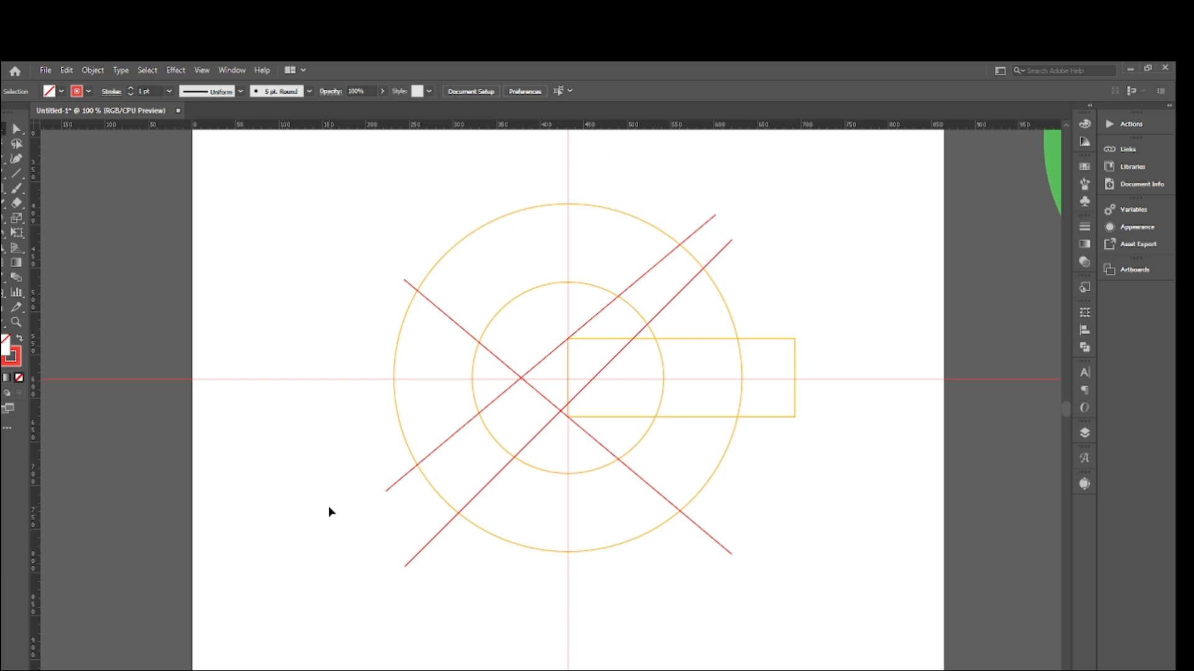
{"action": "key", "text": "ctrl+a"}
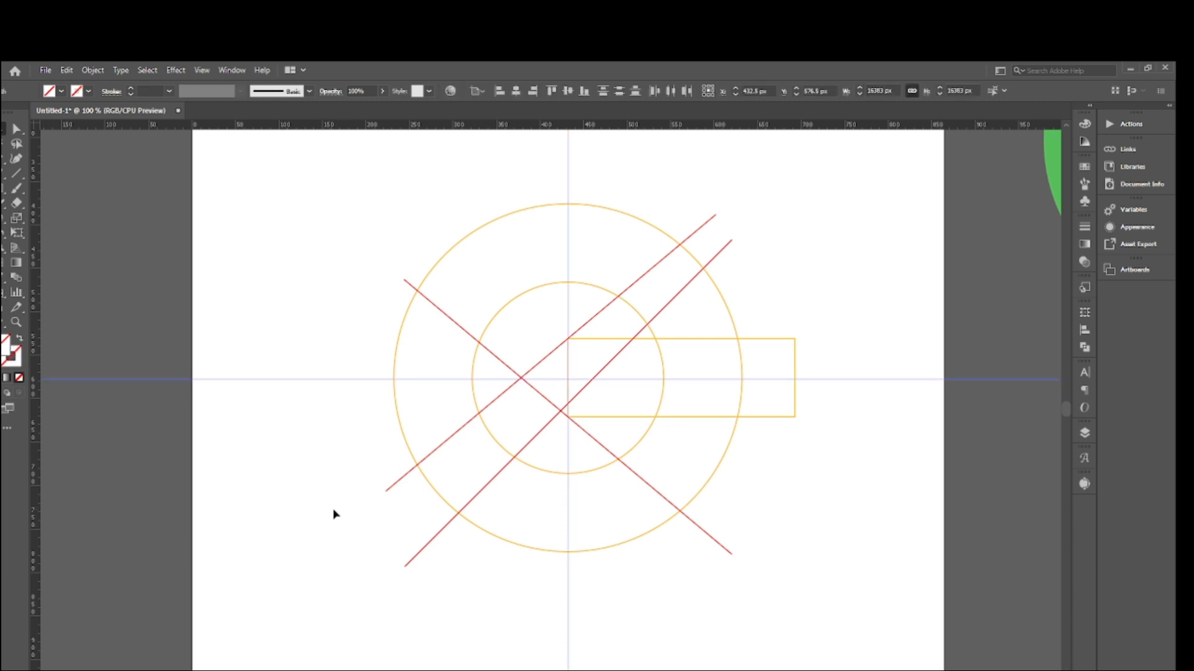
{"action": "scroll", "coordinate": [345, 516], "scroll_direction": "up", "scroll_amount": 3}
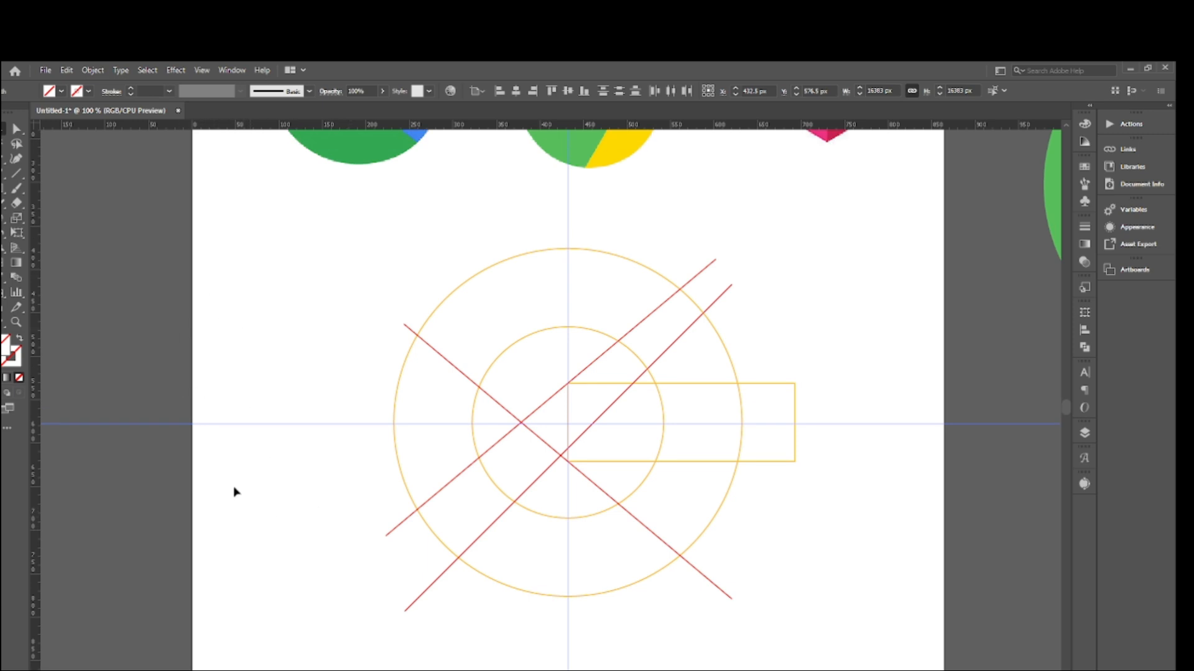
{"action": "left_click_drag", "start_coordinate": [252, 352], "coordinate": [249, 483]}
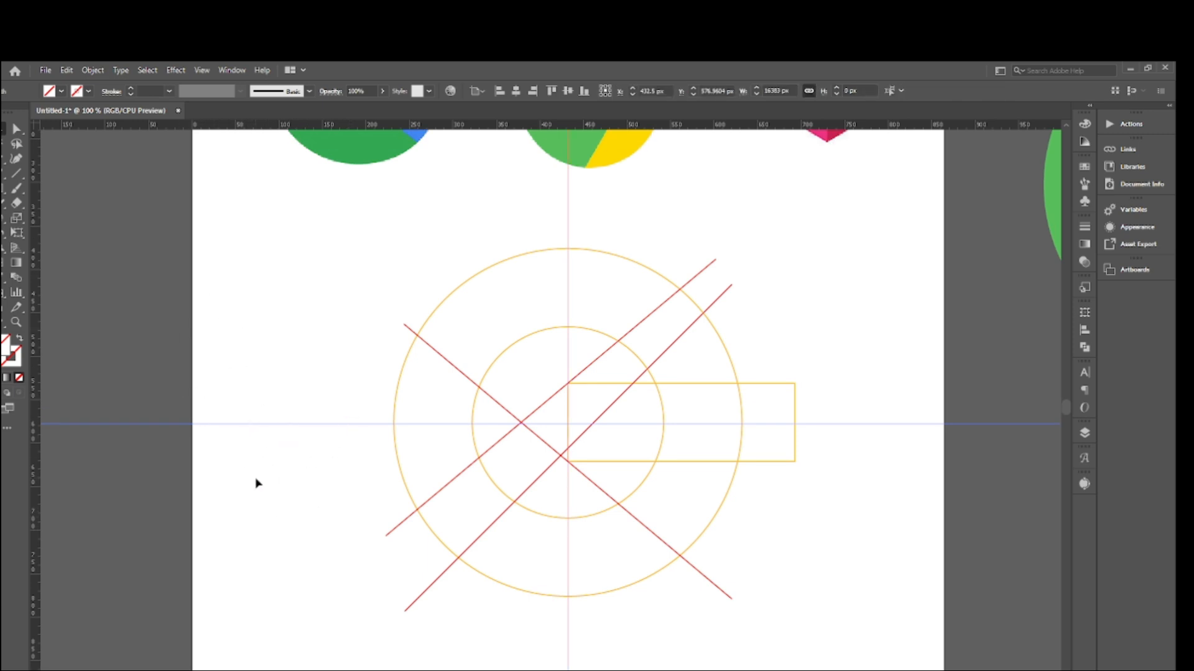
{"action": "left_click", "coordinate": [224, 349]}
{"action": "left_click_drag", "start_coordinate": [224, 349], "coordinate": [240, 490]}
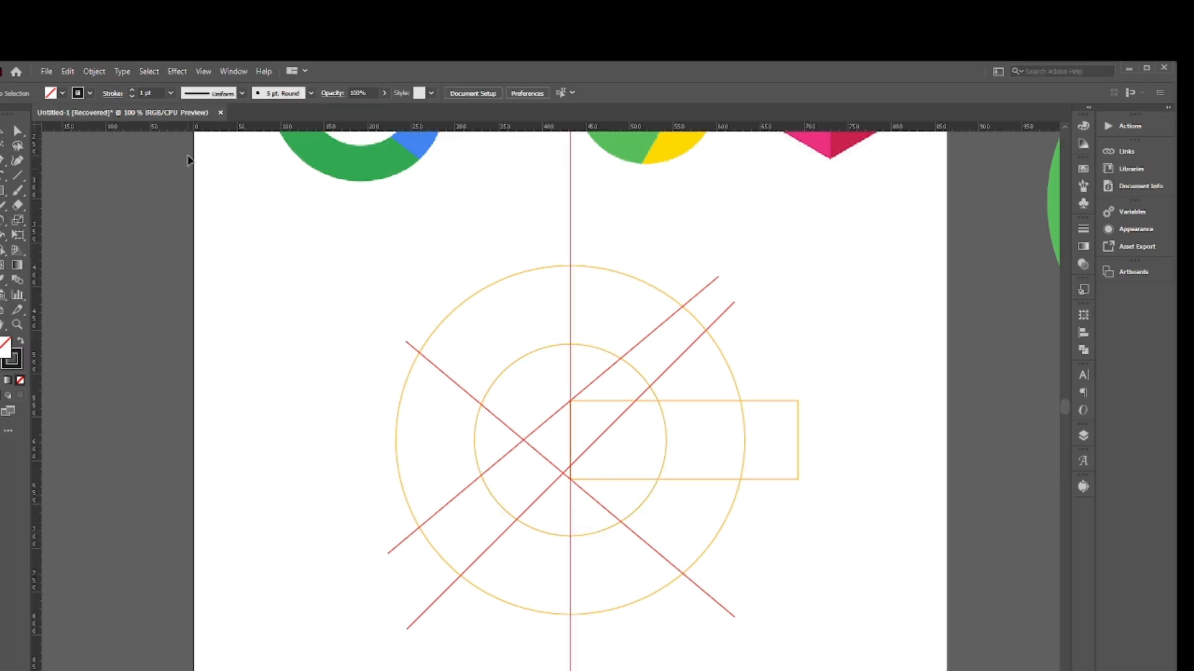
{"action": "scroll", "coordinate": [818, 381], "scroll_direction": "up", "scroll_amount": 2}
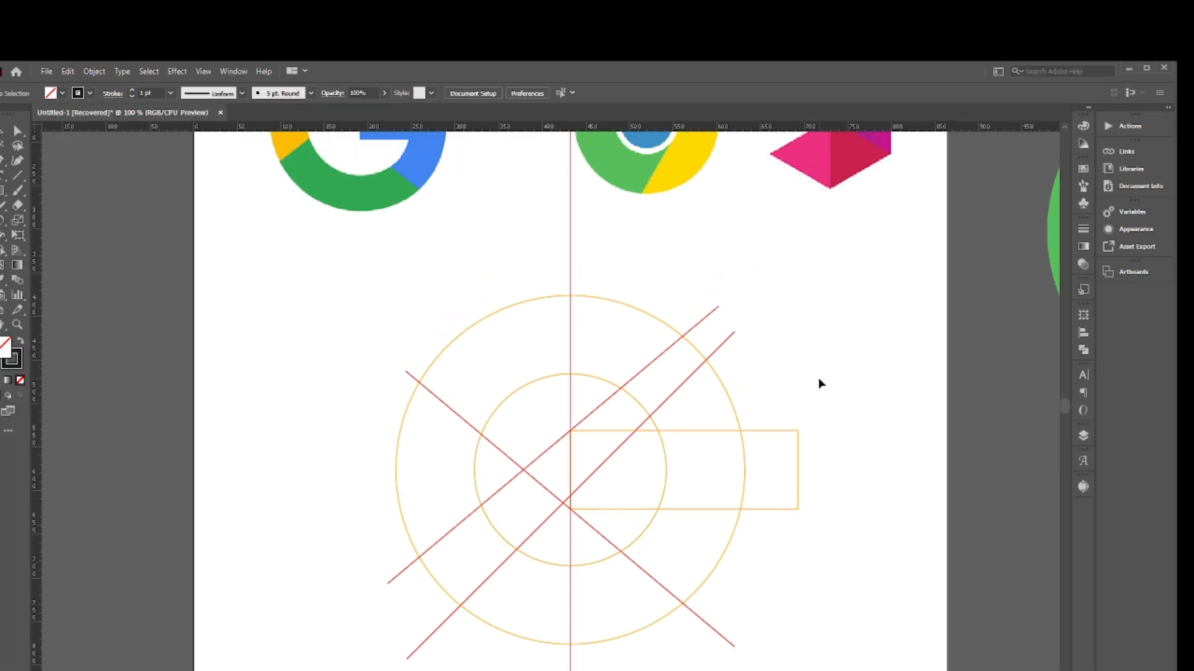
{"action": "scroll", "coordinate": [562, 365], "scroll_direction": "down", "scroll_amount": 4}
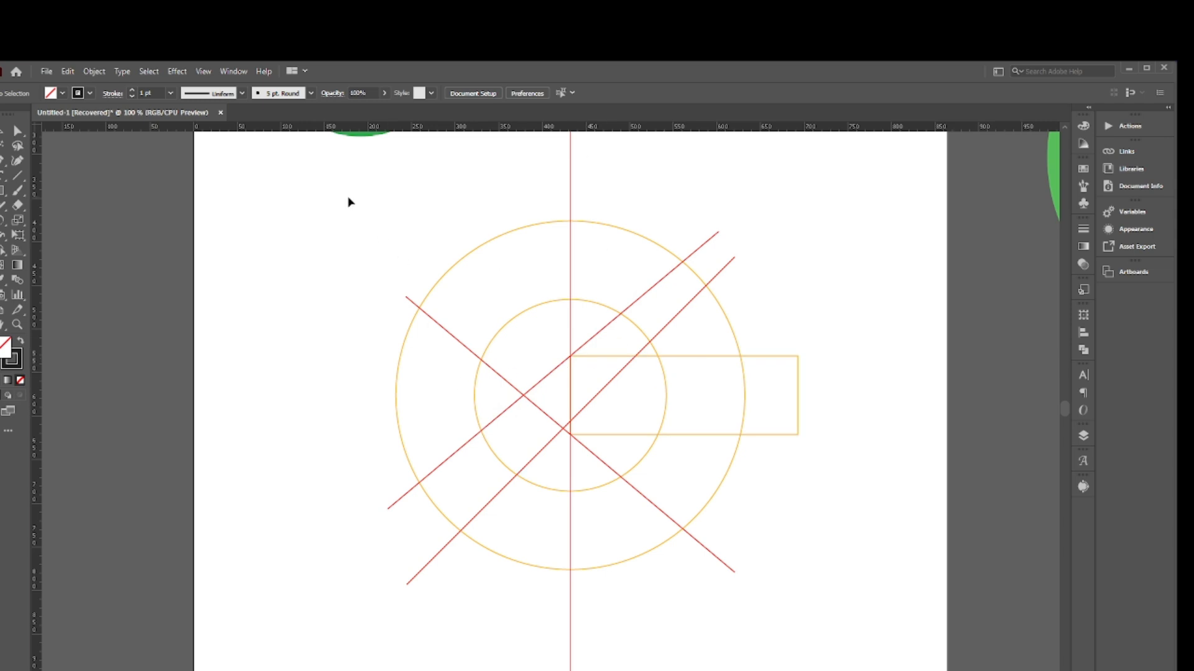
- Select the vertical guide running through the circles' centre and delete it
{"action": "left_click_drag", "start_coordinate": [325, 226], "coordinate": [935, 620]}
{"action": "scroll", "coordinate": [836, 427], "scroll_direction": "up", "scroll_amount": 1}
{"action": "scroll", "coordinate": [873, 408], "scroll_direction": "up", "scroll_amount": 1}
{"action": "left_click", "coordinate": [864, 368]}
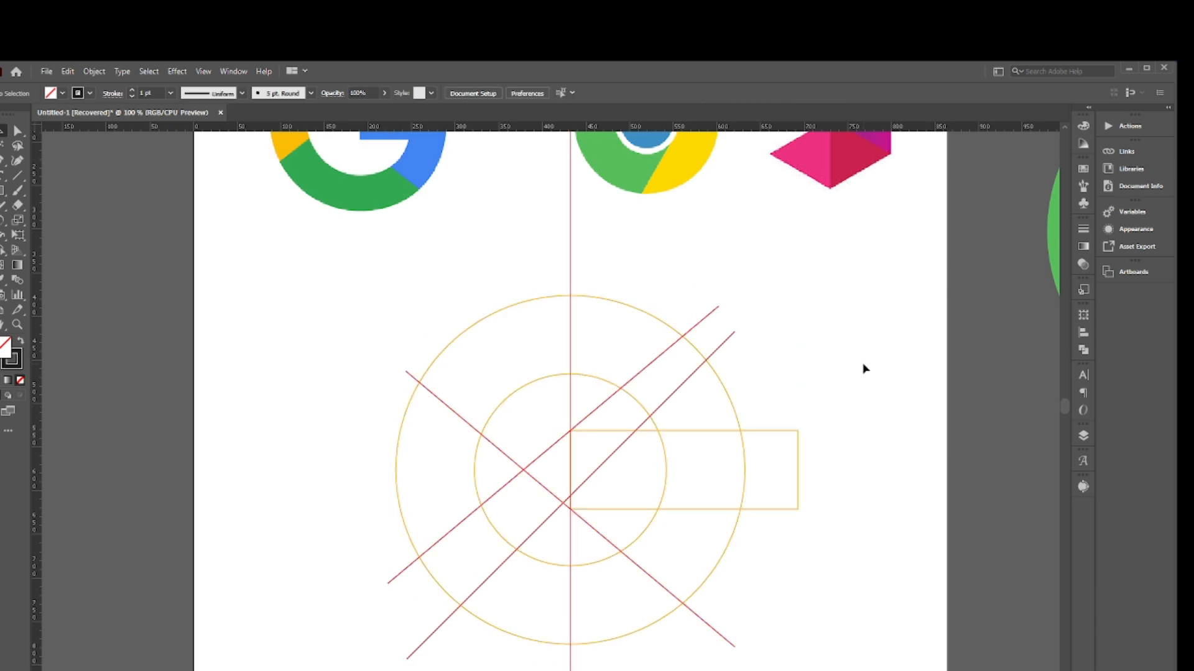
{"action": "left_click_drag", "start_coordinate": [523, 256], "coordinate": [629, 277]}
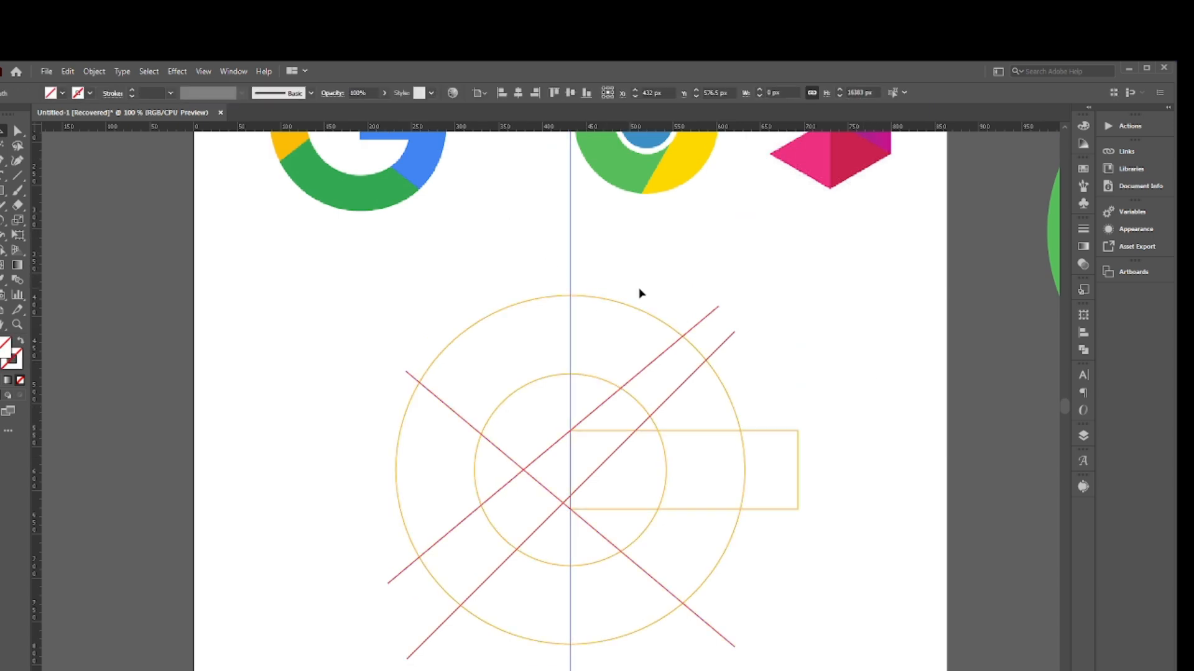
{"action": "key", "text": "Delete"}
{"action": "scroll", "coordinate": [798, 388], "scroll_direction": "down", "scroll_amount": 2}
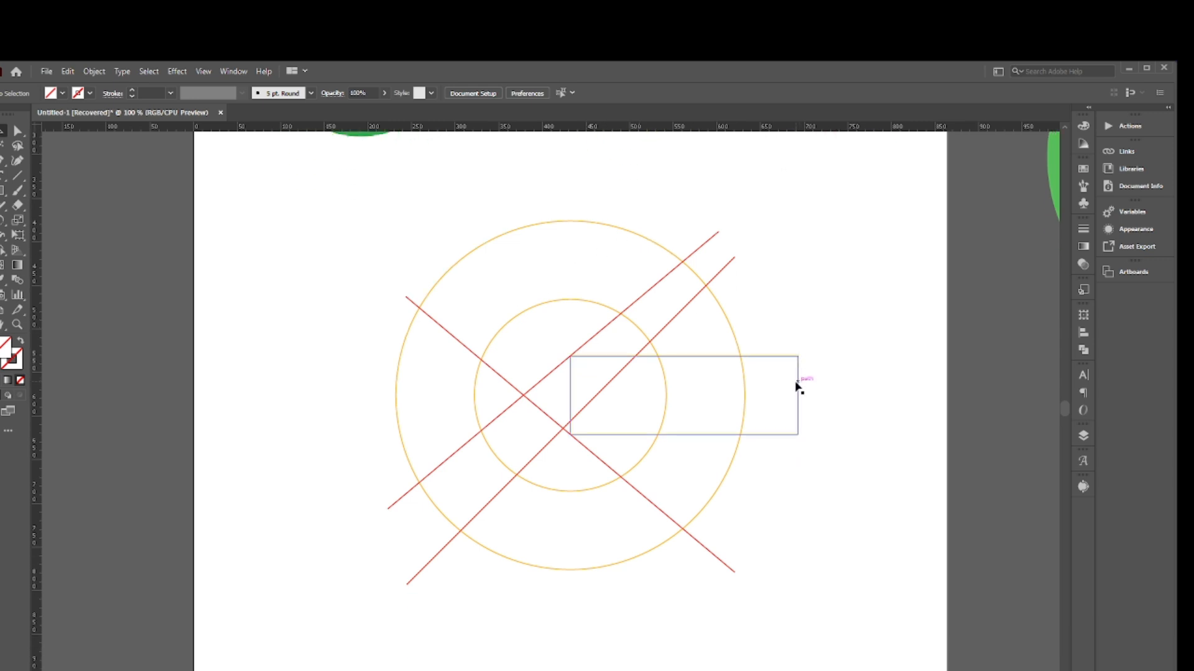
- Select the circles, bar and diagonals, and use the Shape Builder to remove the ring segment between the steepest diagonal and the bar's top edge
{"action": "scroll", "coordinate": [796, 387], "scroll_direction": "up", "scroll_amount": 1}
{"action": "mouse_move", "coordinate": [338, 273]}
{"action": "left_mouse_down"}
{"action": "mouse_move", "coordinate": [808, 562]}
{"action": "mouse_move", "coordinate": [826, 634]}
{"action": "mouse_move", "coordinate": [816, 623]}
{"action": "left_mouse_up"}
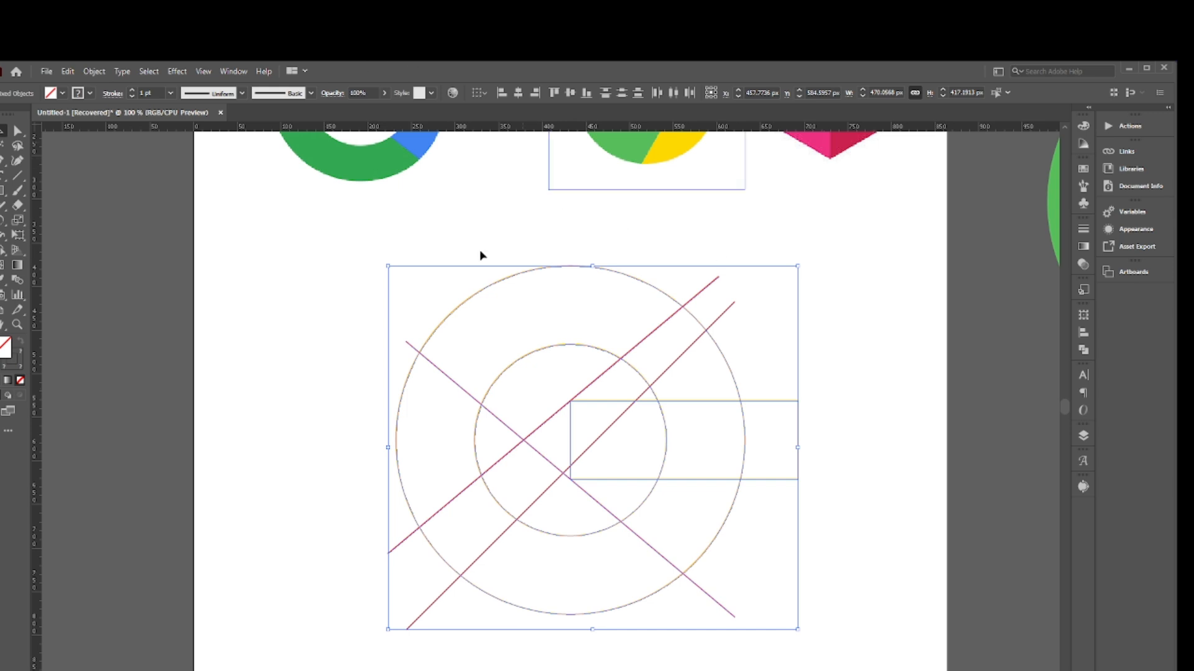
{"action": "left_click", "coordinate": [3, 249]}
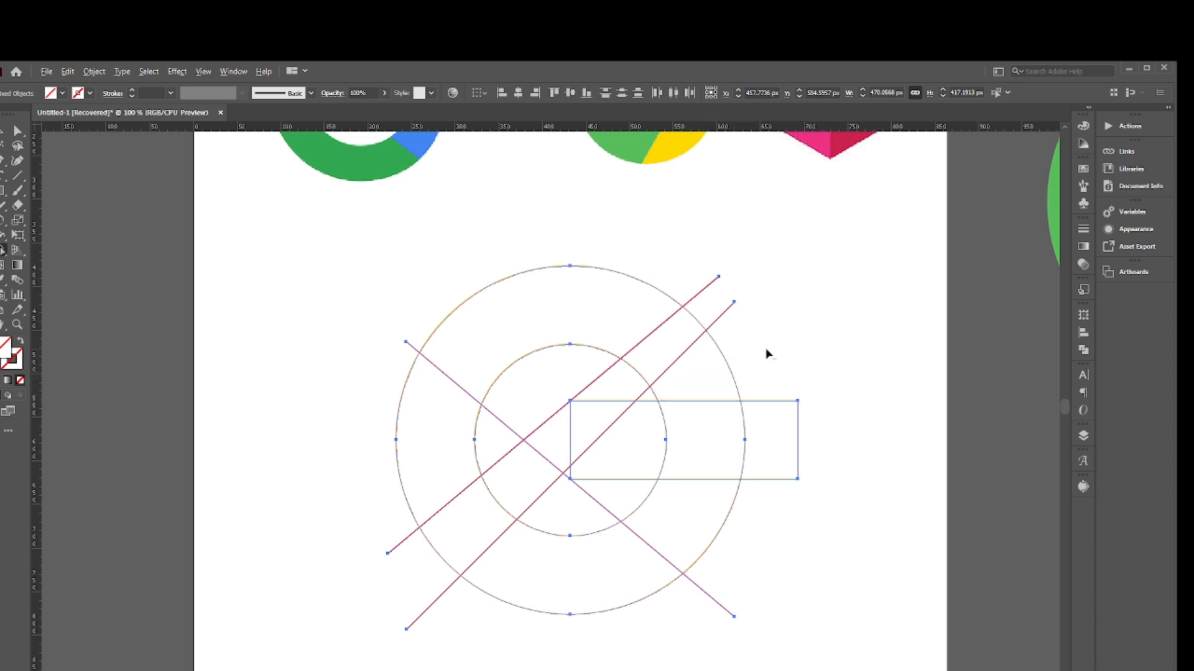
{"action": "left_click", "coordinate": [651, 396]}
{"action": "scroll", "coordinate": [708, 360], "scroll_direction": "up", "scroll_amount": 4}
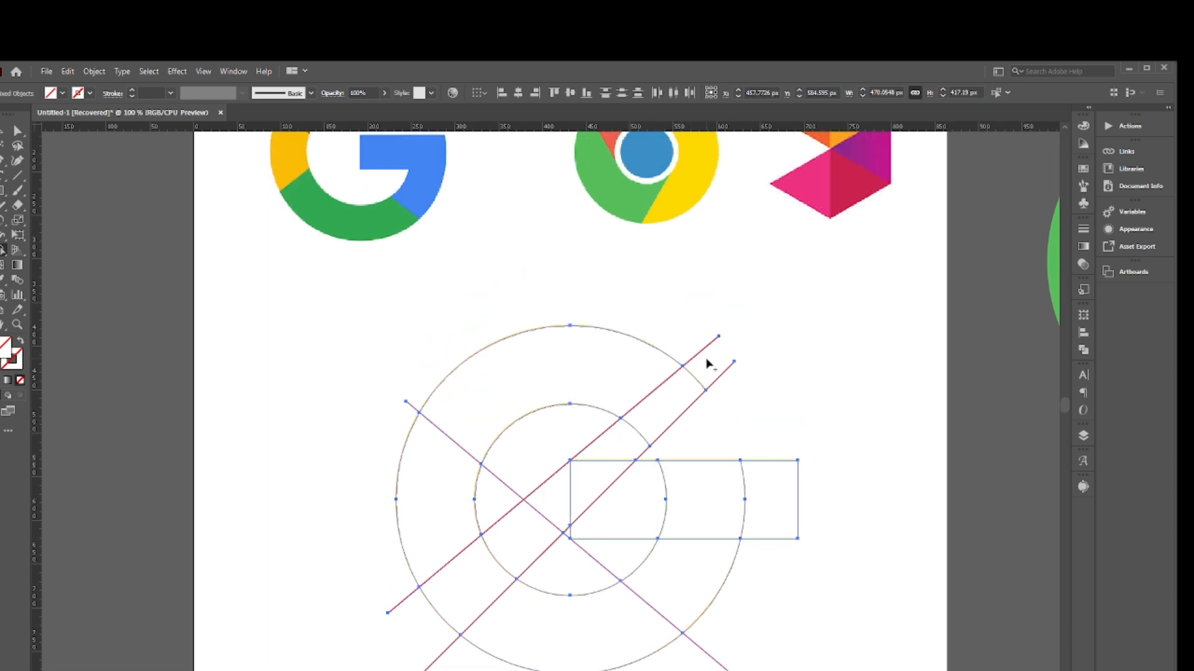
{"action": "scroll", "coordinate": [708, 365], "scroll_direction": "down", "scroll_amount": 5}
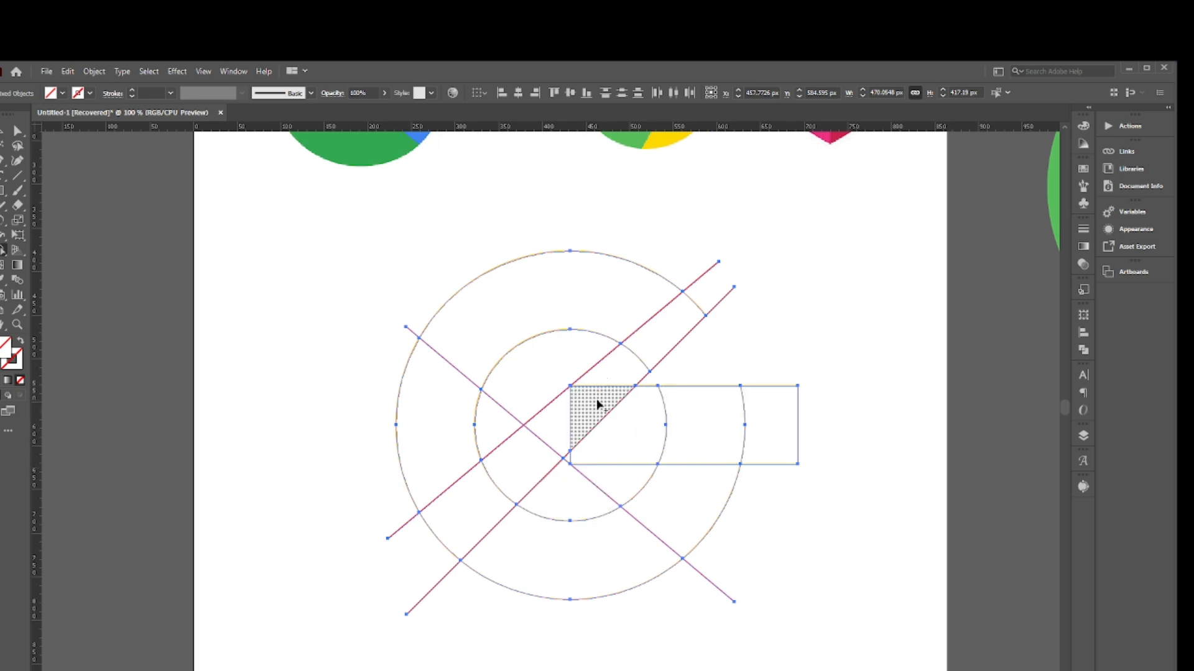
- Merge the bar's regions inside the outer circle with the ring's lower-right segment into the G's blue shape
{"action": "left_click_drag", "start_coordinate": [606, 416], "coordinate": [707, 423]}
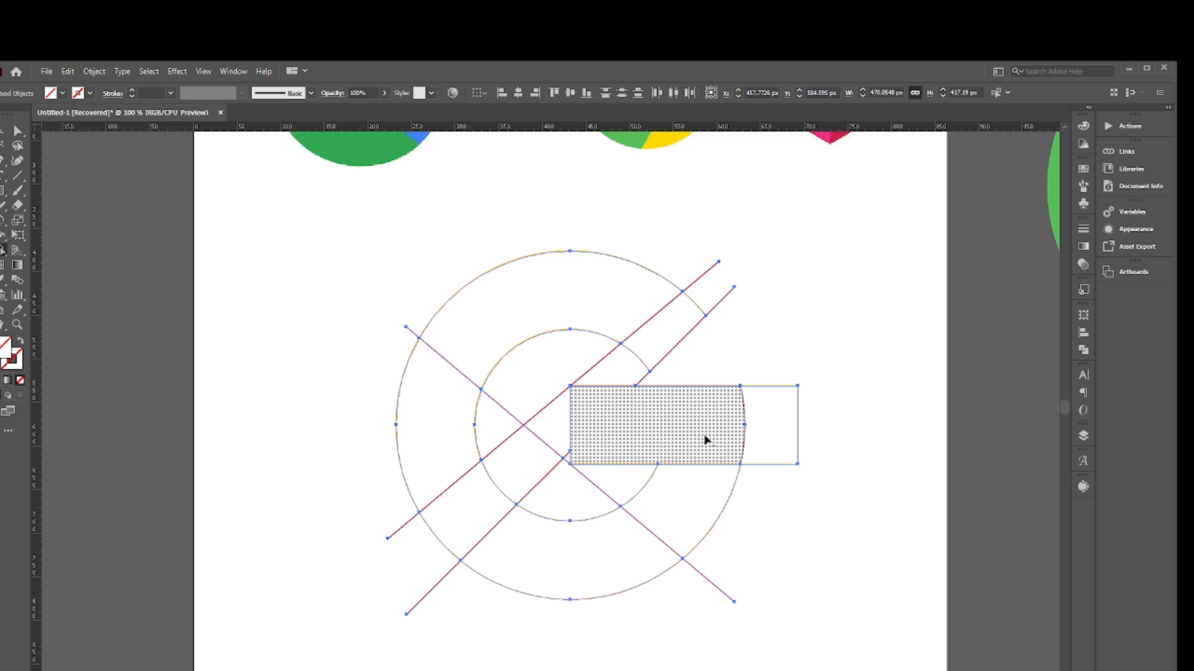
{"action": "scroll", "coordinate": [717, 445], "scroll_direction": "up", "scroll_amount": 1}
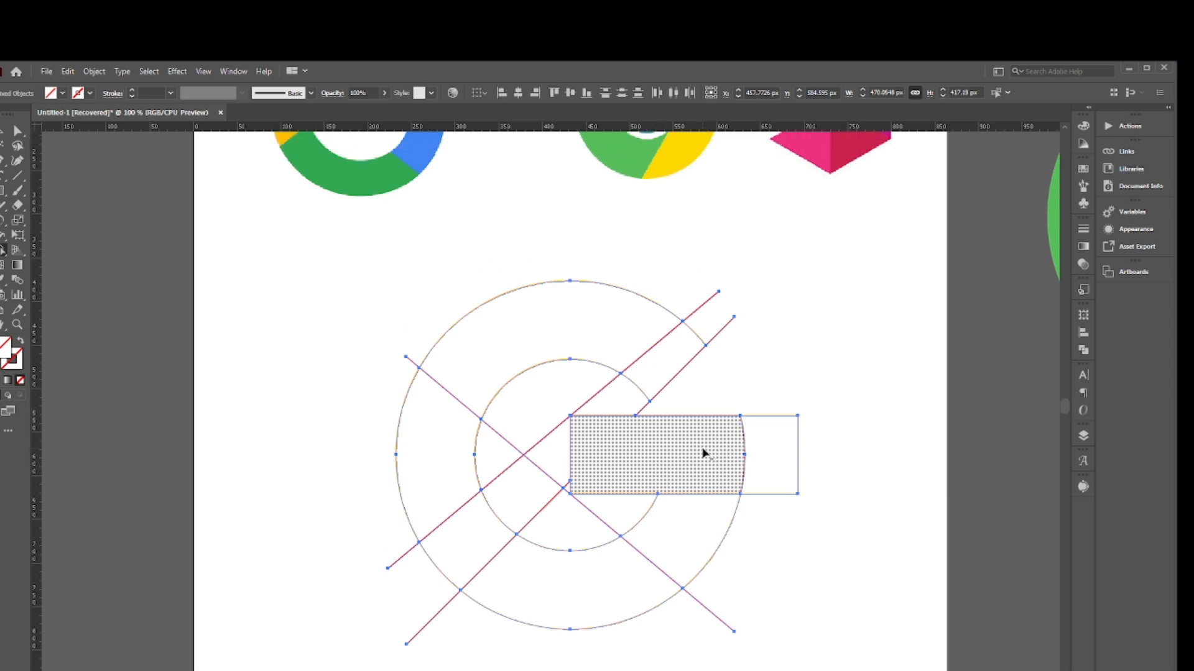
{"action": "mouse_move", "coordinate": [705, 471]}
{"action": "left_mouse_down"}
{"action": "mouse_move", "coordinate": [672, 541]}
{"action": "mouse_move", "coordinate": [673, 488]}
{"action": "left_mouse_up"}
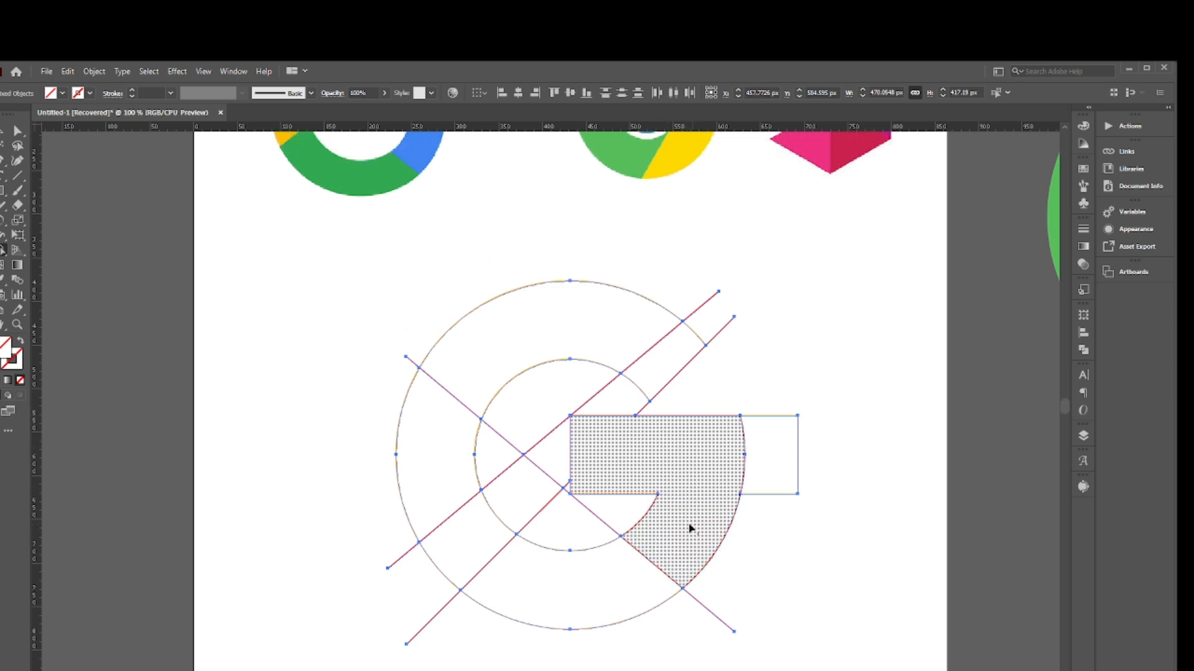
- Merge the ring's left segment with the small segment below it, between the two rising diagonals
{"action": "scroll", "coordinate": [460, 529], "scroll_direction": "up", "scroll_amount": 3}
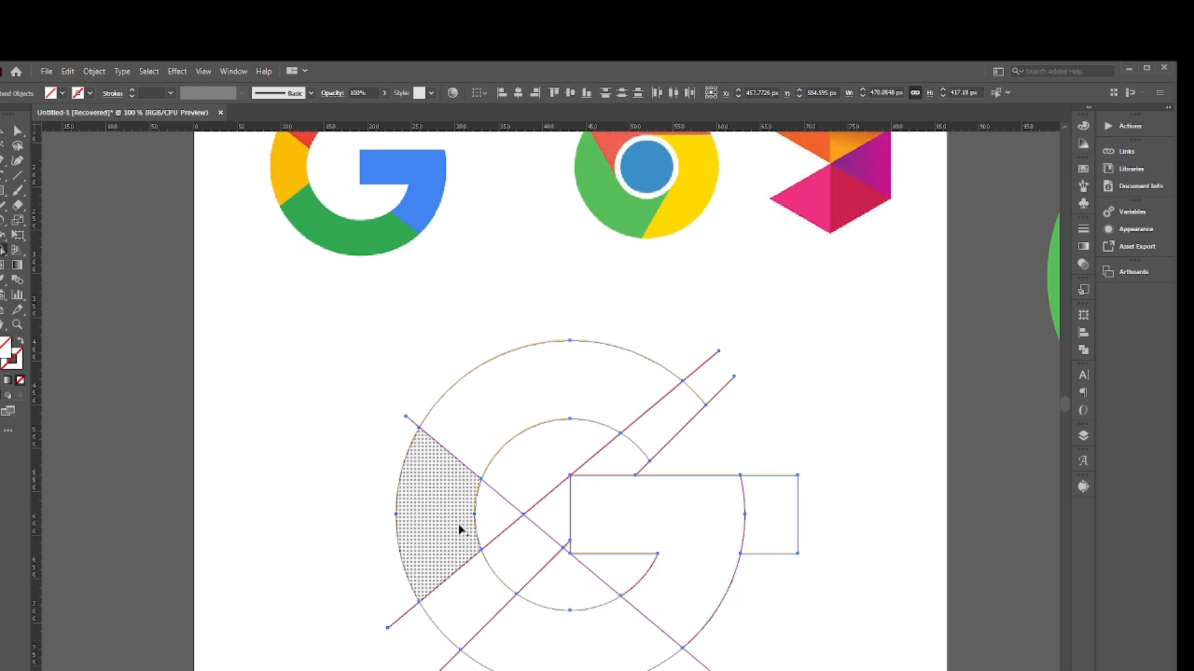
{"action": "scroll", "coordinate": [463, 534], "scroll_direction": "down", "scroll_amount": 2}
{"action": "scroll", "coordinate": [553, 586], "scroll_direction": "up", "scroll_amount": 1}
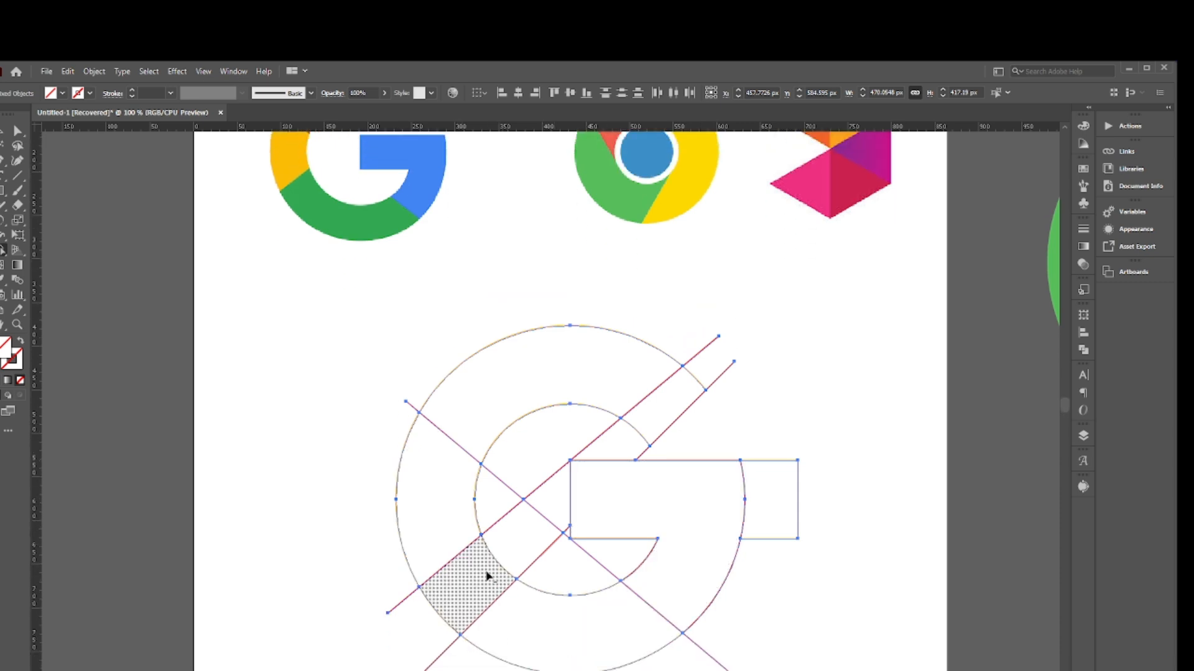
{"action": "scroll", "coordinate": [466, 525], "scroll_direction": "up", "scroll_amount": 2}
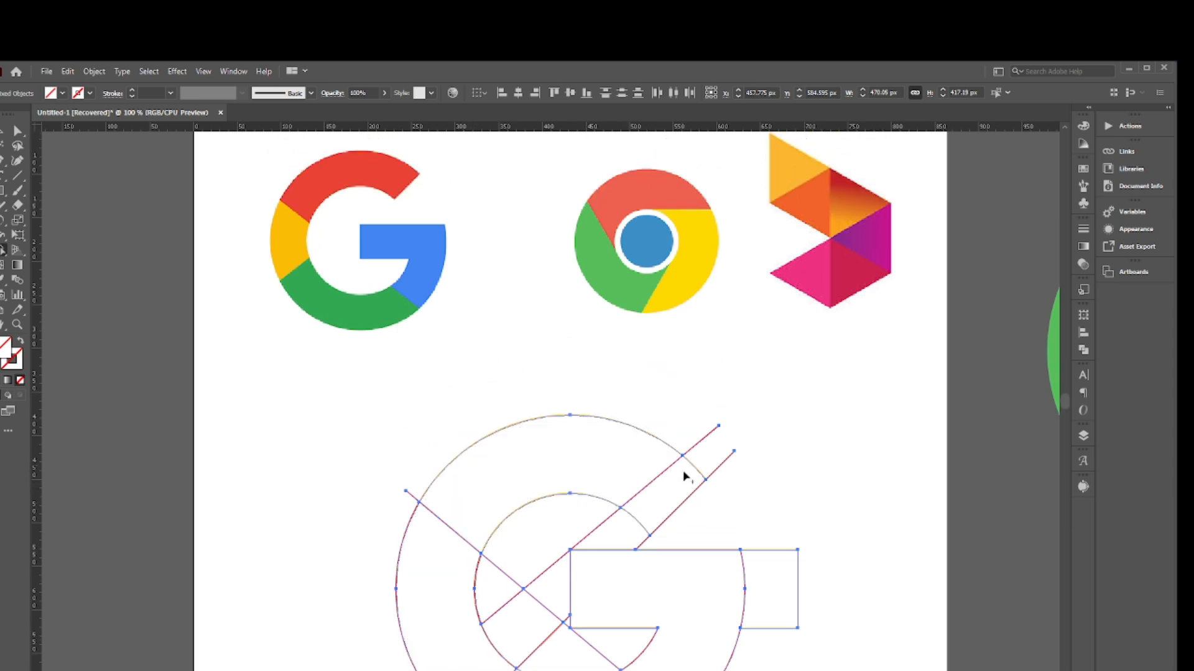
{"action": "scroll", "coordinate": [682, 504], "scroll_direction": "down", "scroll_amount": 1}
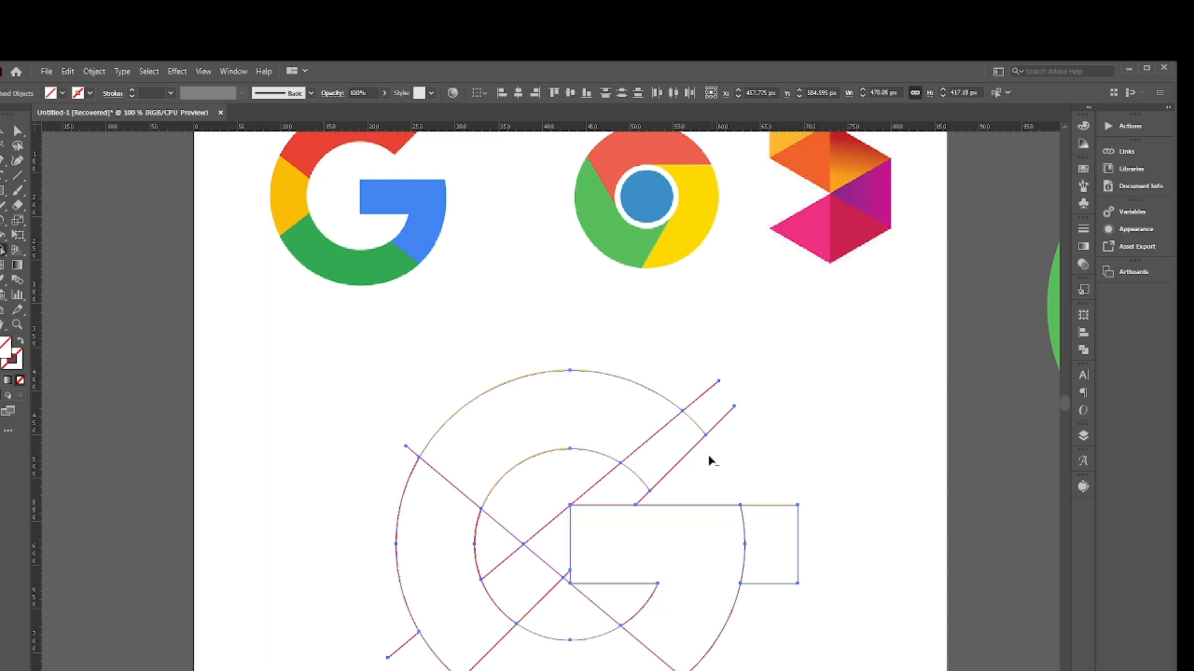
- Remove the upper-right ring segment between the two rising diagonals and the leftover regions inside the inner circle
{"action": "mouse_move", "coordinate": [708, 456]}
{"action": "left_mouse_down"}
{"action": "mouse_move", "coordinate": [637, 478]}
{"action": "mouse_move", "coordinate": [710, 442]}
{"action": "mouse_move", "coordinate": [648, 501]}
{"action": "left_mouse_up"}
{"action": "scroll", "coordinate": [646, 503], "scroll_direction": "down", "scroll_amount": 2}
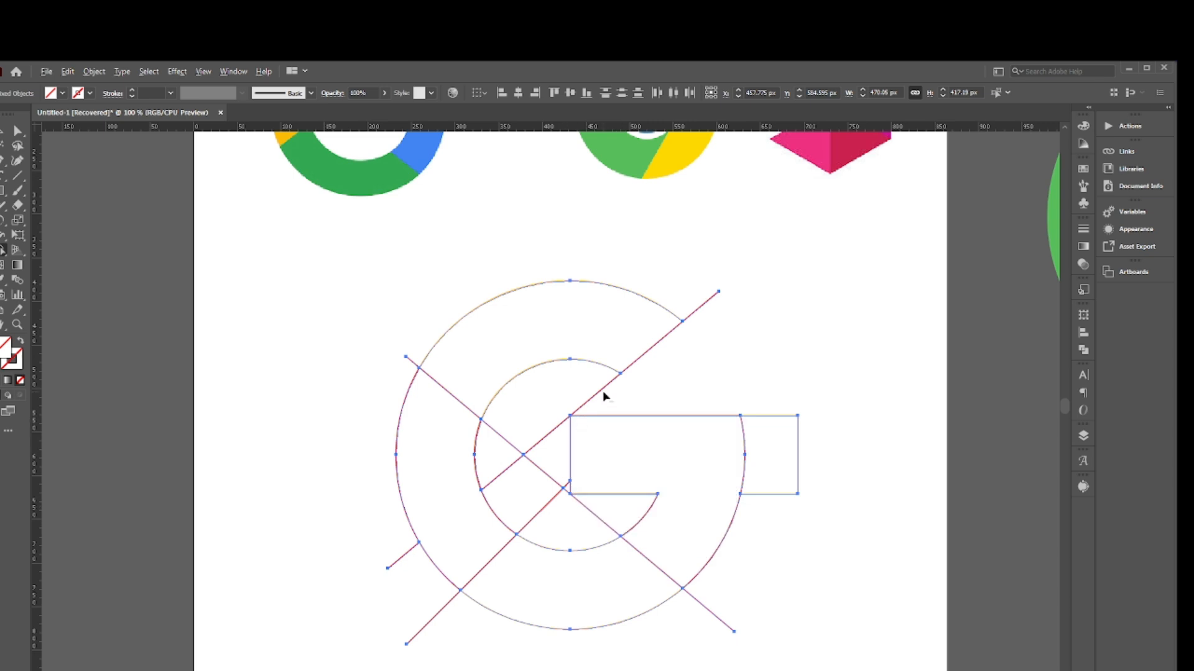
{"action": "mouse_move", "coordinate": [602, 391]}
{"action": "left_mouse_down"}
{"action": "mouse_move", "coordinate": [562, 399]}
{"action": "mouse_move", "coordinate": [519, 467]}
{"action": "mouse_move", "coordinate": [568, 495]}
{"action": "mouse_move", "coordinate": [559, 516]}
{"action": "left_mouse_up"}
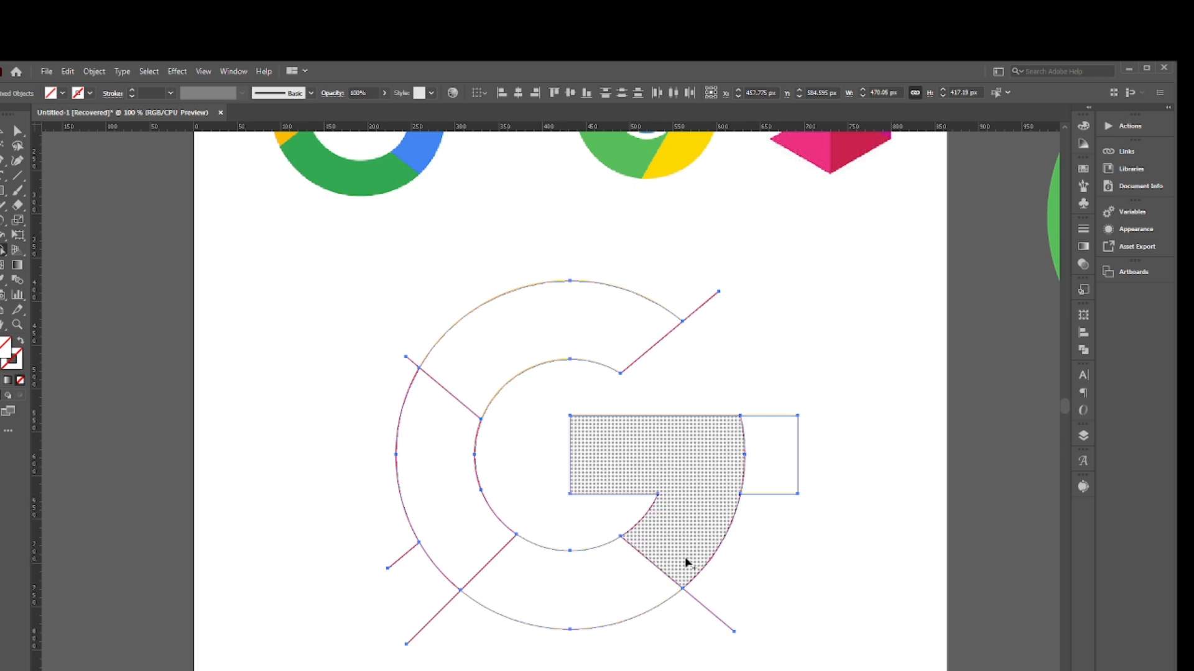
- Remove the bar's end and the diagonal stubs that stick out beyond the G's outer circle
{"action": "left_click_drag", "start_coordinate": [772, 391], "coordinate": [787, 530]}
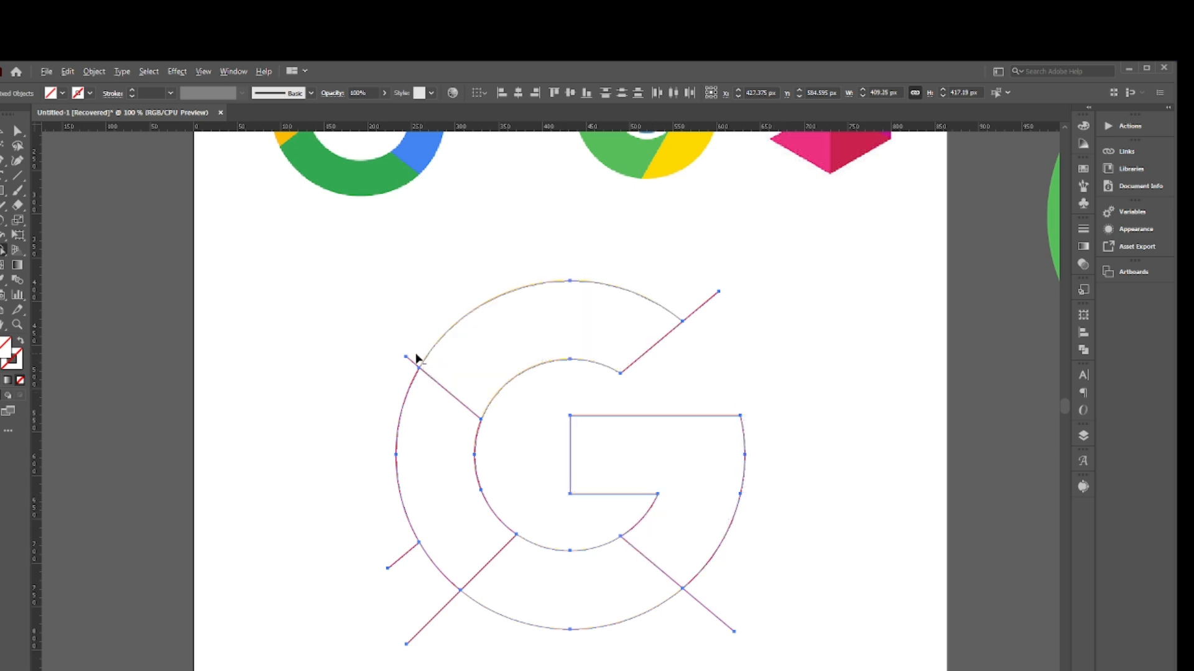
{"action": "left_click", "coordinate": [403, 555], "text": "alt"}
{"action": "left_click", "coordinate": [442, 607], "text": "alt"}
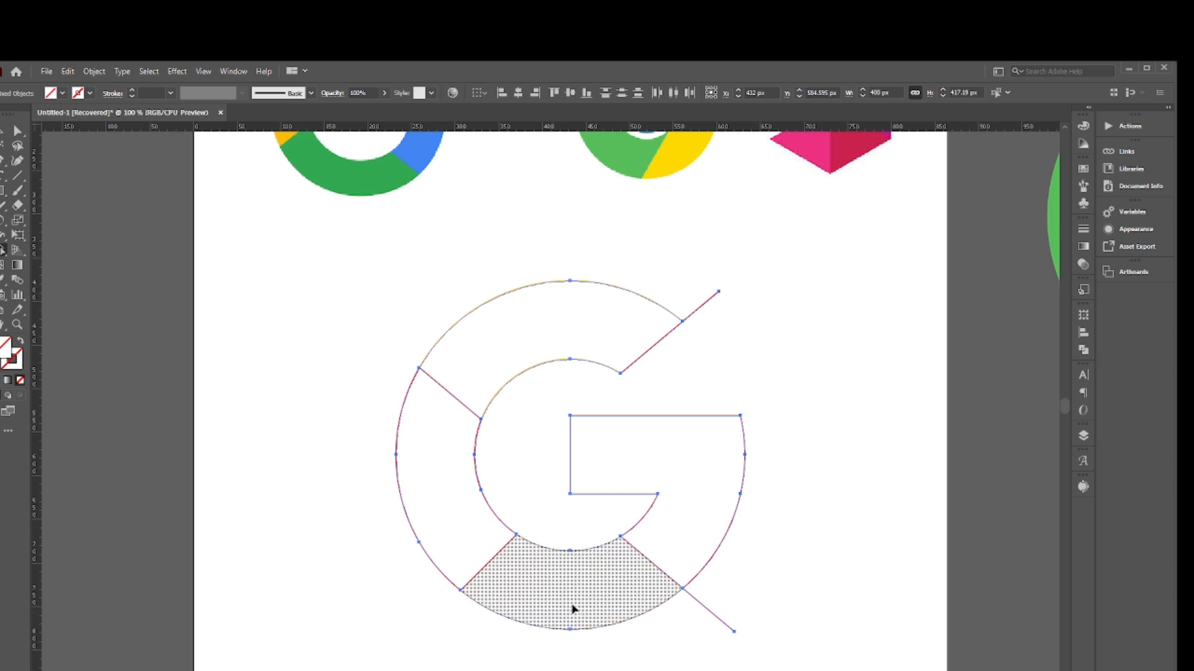
{"action": "left_click", "coordinate": [712, 613], "text": "alt"}
{"action": "left_click_drag", "start_coordinate": [696, 294], "coordinate": [728, 324]}
{"action": "scroll", "coordinate": [663, 408], "scroll_direction": "down", "scroll_amount": 2}
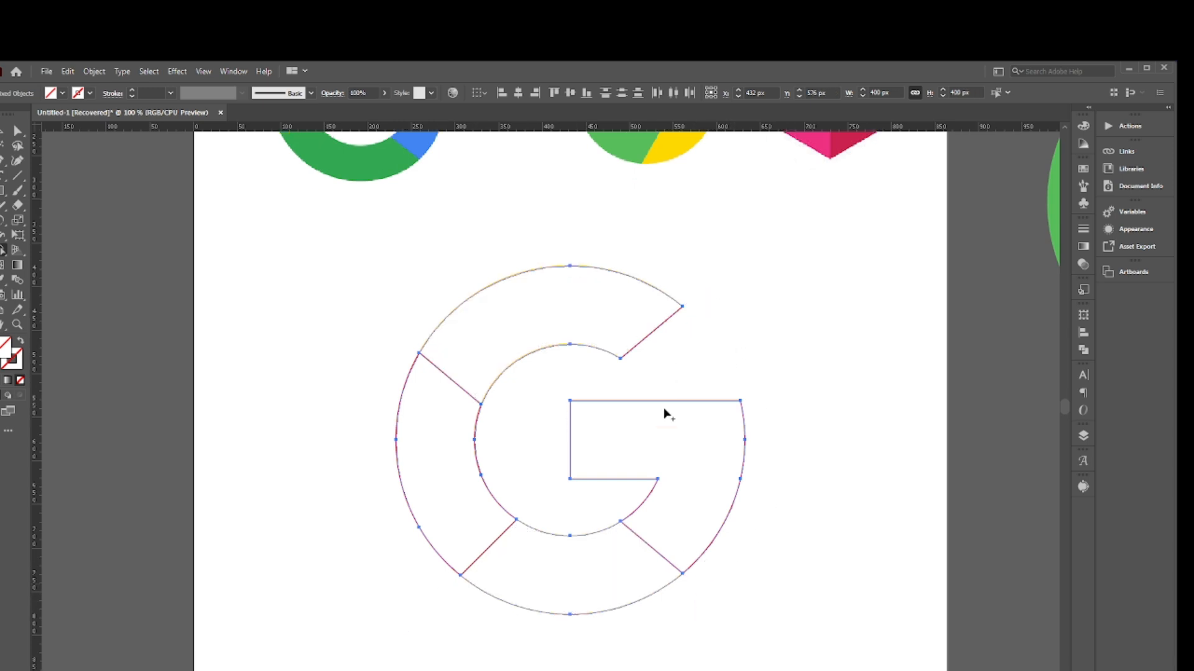
- Select the whole G outline, apply the Pathfinder Divide operation and ungroup the resulting shapes
{"action": "scroll", "coordinate": [663, 408], "scroll_direction": "up", "scroll_amount": 4}
{"action": "key", "text": "v"}
{"action": "left_click", "coordinate": [314, 349]}
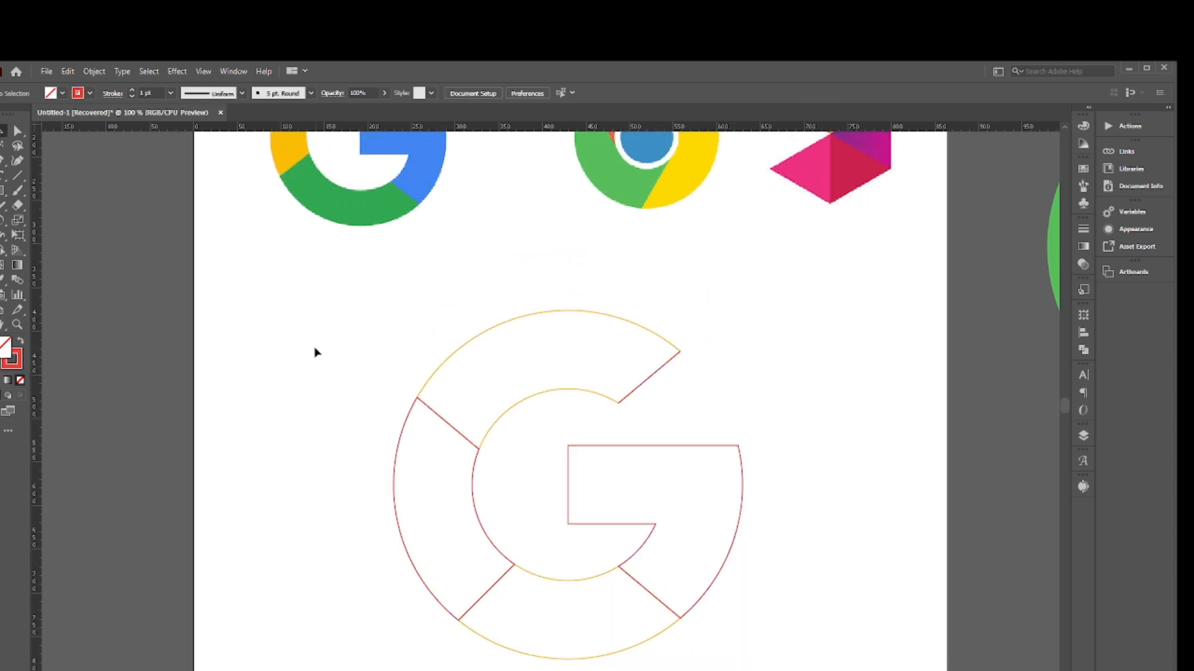
{"action": "scroll", "coordinate": [338, 336], "scroll_direction": "down", "scroll_amount": 2}
{"action": "left_click_drag", "start_coordinate": [305, 315], "coordinate": [735, 589]}
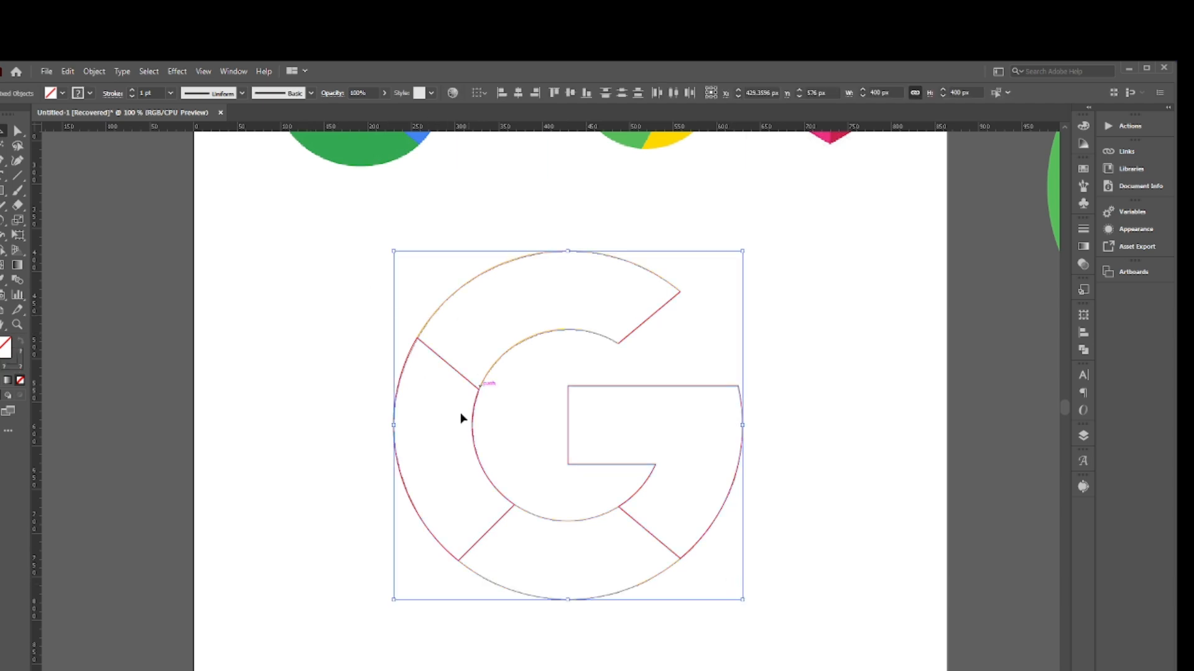
{"action": "left_click", "coordinate": [1084, 351]}
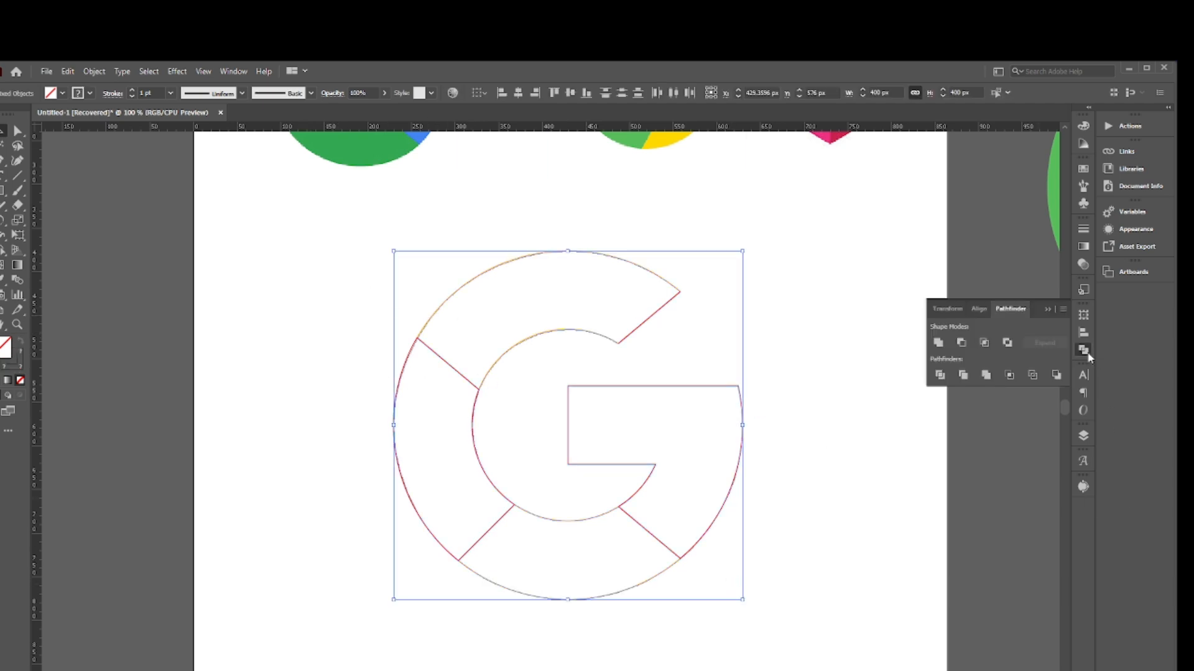
{"action": "left_click", "coordinate": [940, 376]}
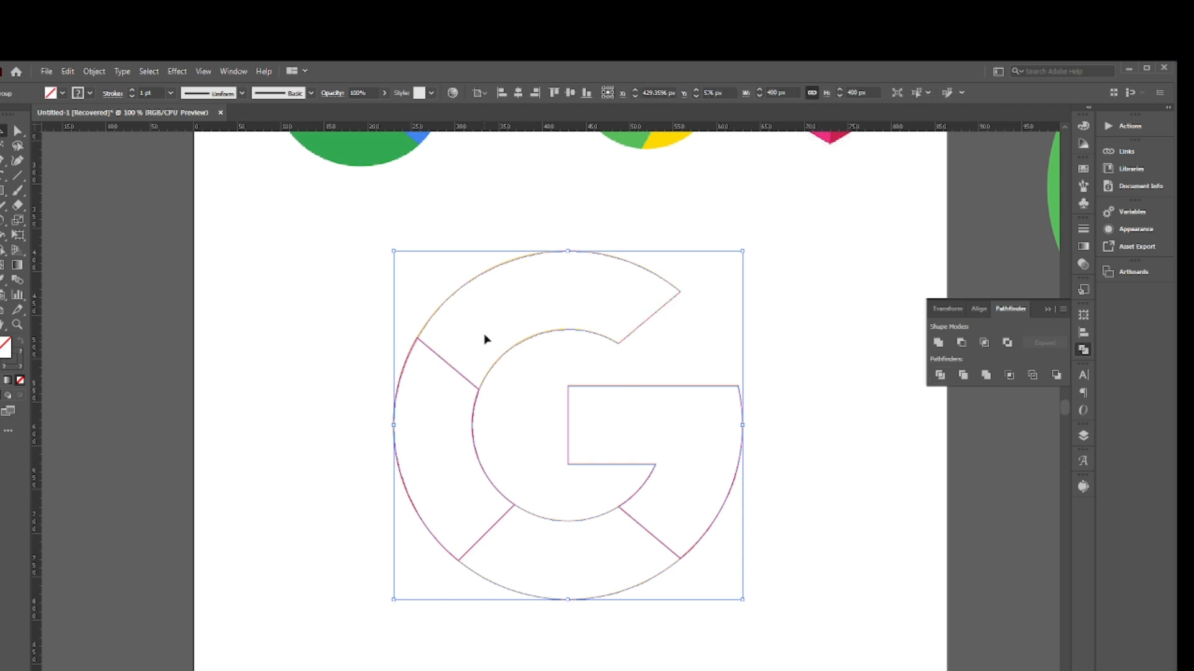
{"action": "right_click", "coordinate": [470, 412]}
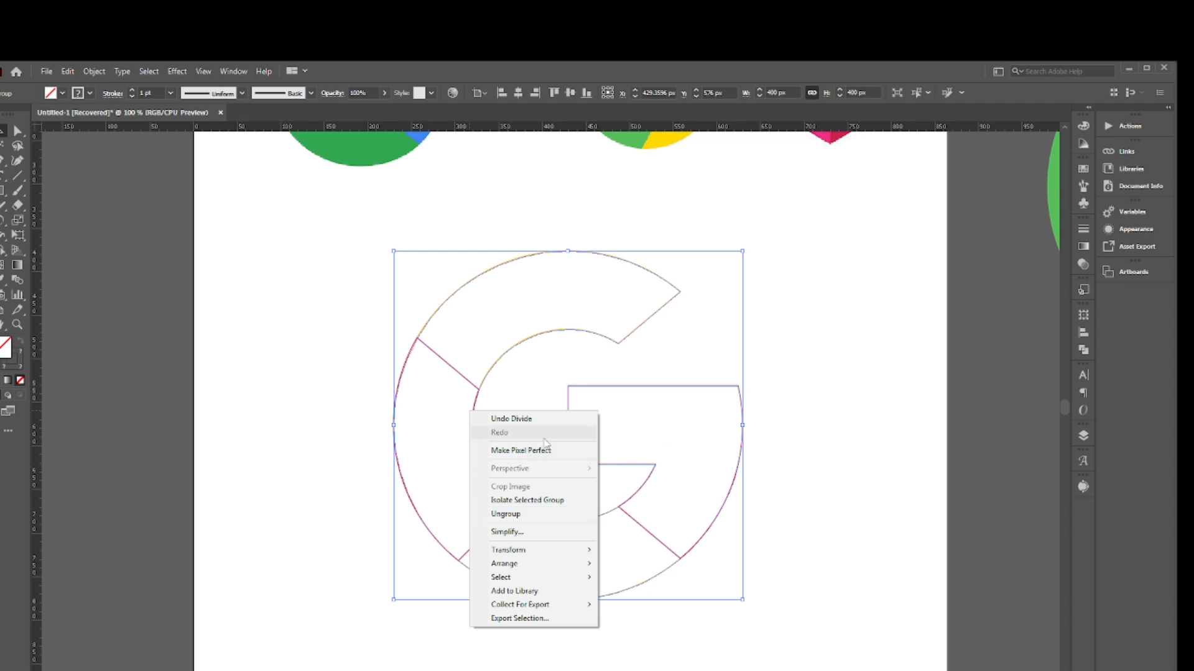
{"action": "left_click", "coordinate": [507, 515]}
{"action": "left_click", "coordinate": [850, 386]}
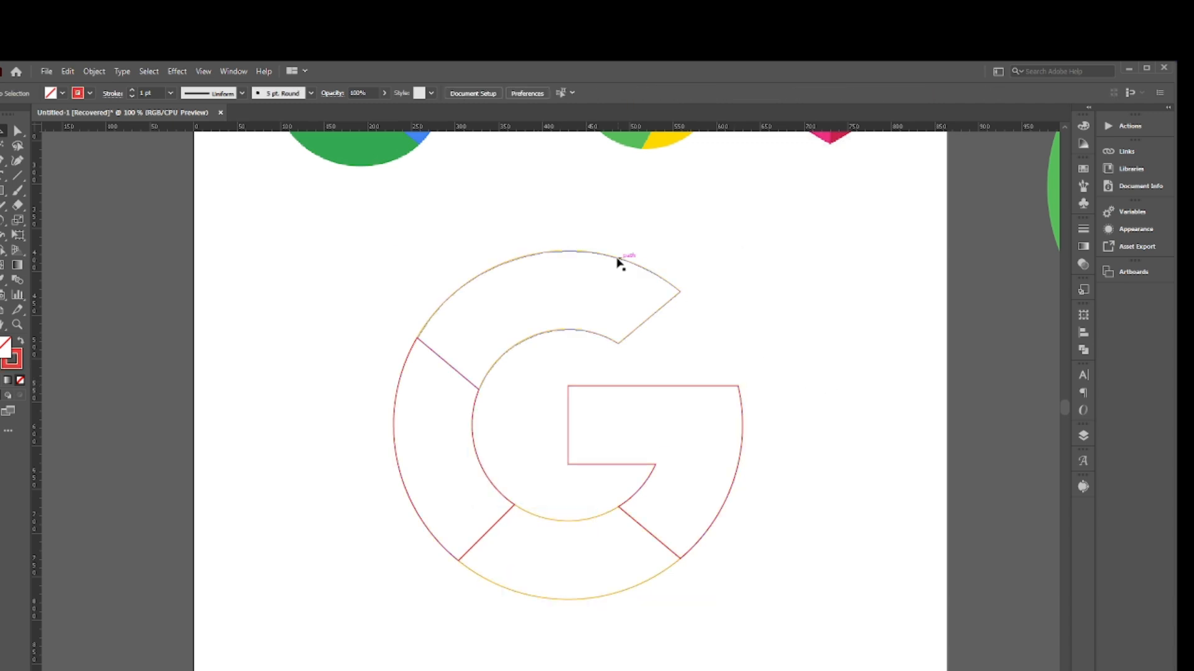
- Check the G's upper, left, lower and bar segments by selecting each one individually
{"action": "left_click_drag", "start_coordinate": [562, 230], "coordinate": [600, 293]}
{"action": "left_click", "coordinate": [414, 500]}
{"action": "left_click_drag", "start_coordinate": [348, 453], "coordinate": [478, 507]}
{"action": "left_click", "coordinate": [524, 623]}
{"action": "left_click_drag", "start_coordinate": [541, 560], "coordinate": [740, 575]}
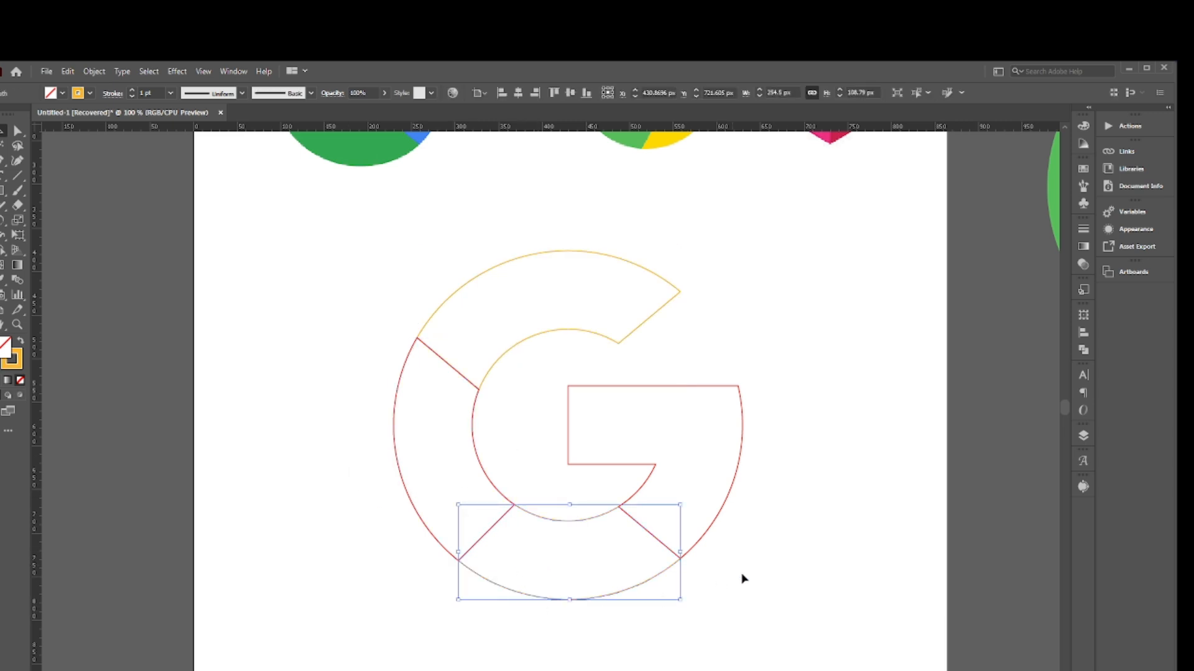
{"action": "left_click_drag", "start_coordinate": [774, 515], "coordinate": [685, 444]}
{"action": "left_click", "coordinate": [811, 404]}
- Move the Google reference image beside the G outline, over the artboard's left edge
{"action": "scroll", "coordinate": [819, 345], "scroll_direction": "up", "scroll_amount": 2}
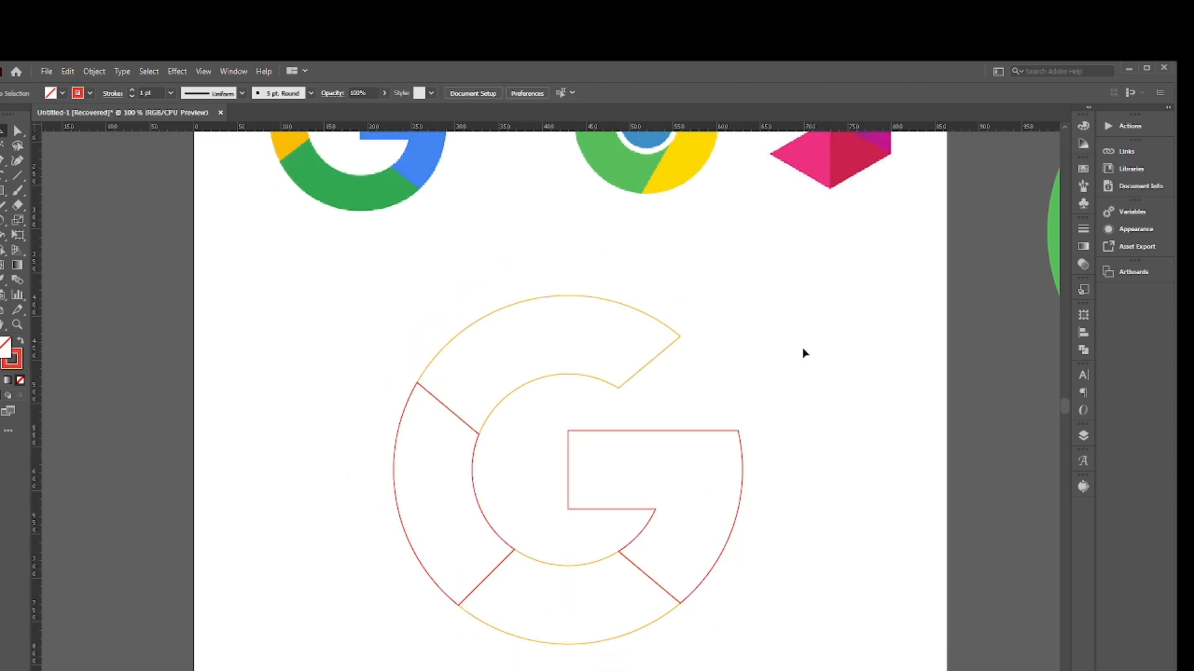
{"action": "scroll", "coordinate": [803, 353], "scroll_direction": "down", "scroll_amount": 1}
{"action": "left_click_drag", "start_coordinate": [370, 179], "coordinate": [267, 418]}
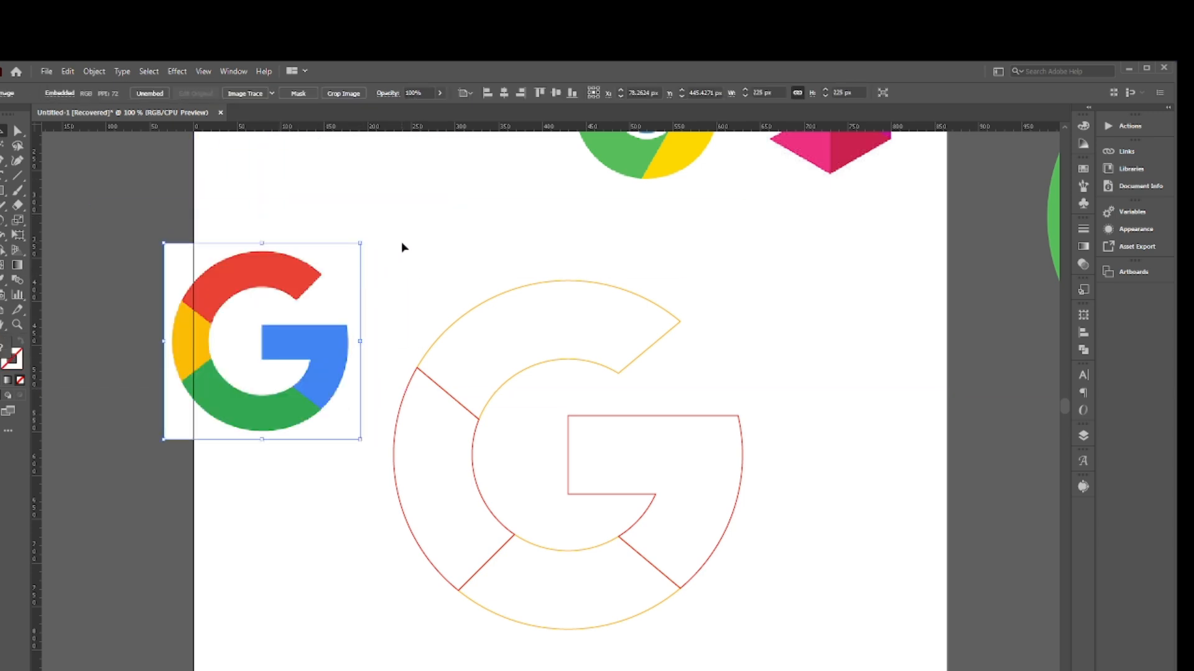
{"action": "left_click", "coordinate": [401, 247]}
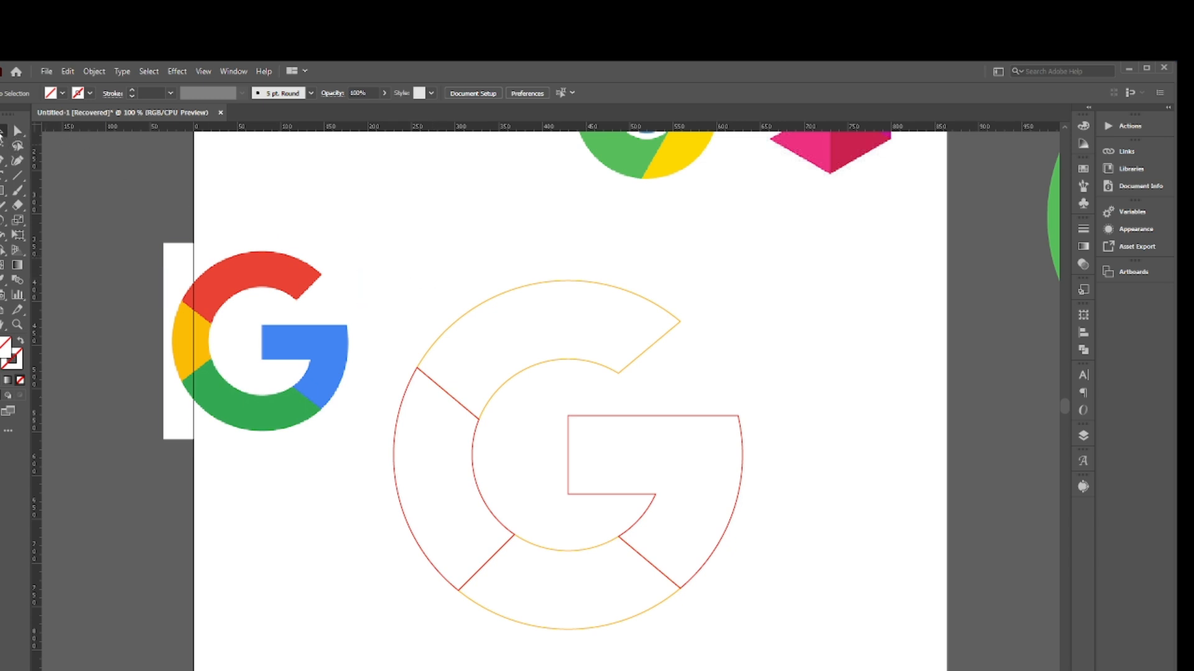
- Fill the G's upper segment with red and its left segment with yellow, sampled from the reference logo
{"action": "left_click_drag", "start_coordinate": [445, 285], "coordinate": [557, 342]}
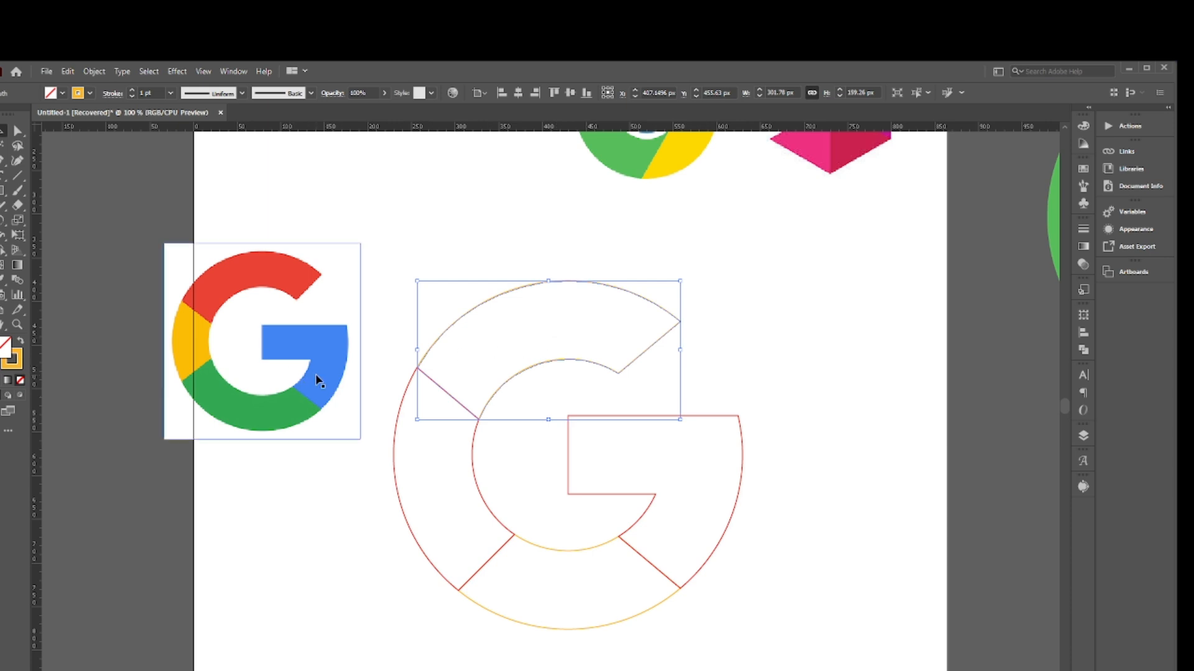
{"action": "key", "text": "i"}
{"action": "left_click", "coordinate": [289, 268]}
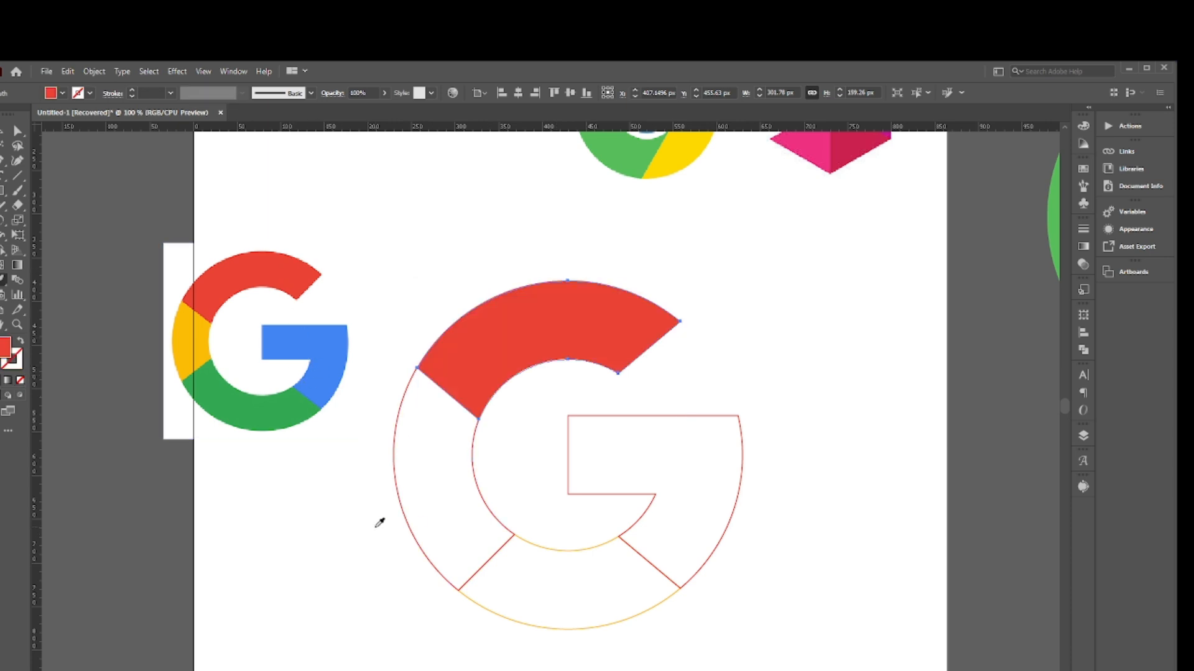
{"action": "key", "text": "v"}
{"action": "left_click_drag", "start_coordinate": [382, 496], "coordinate": [436, 505]}
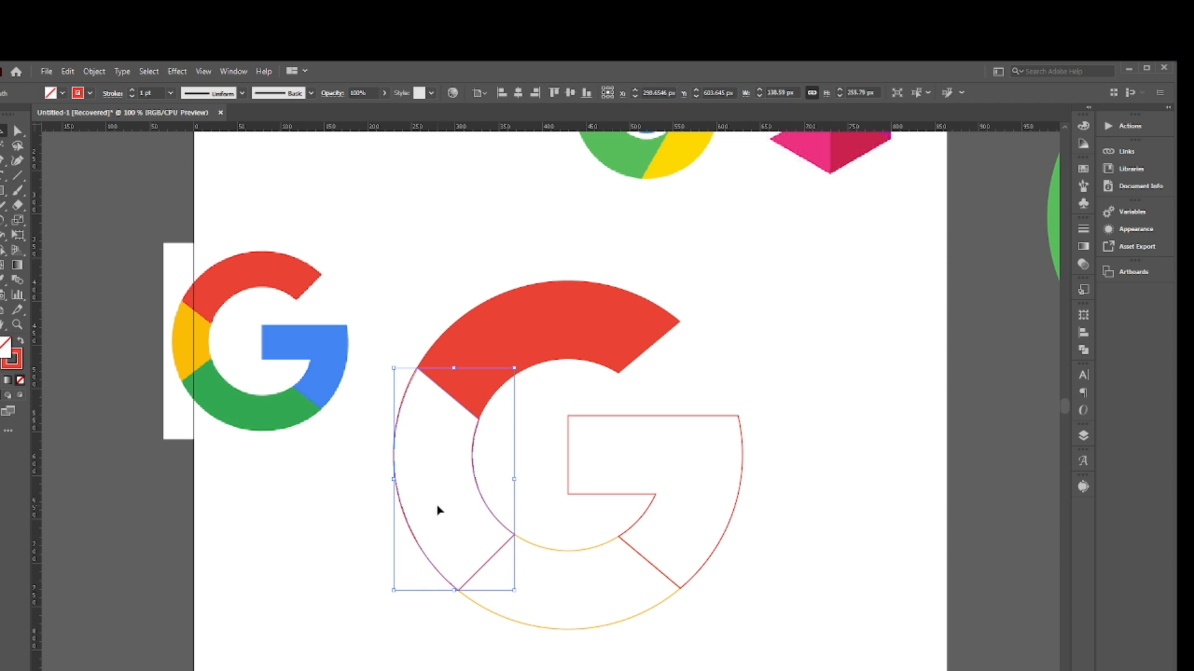
{"action": "key", "text": "i"}
{"action": "left_click", "coordinate": [202, 341]}
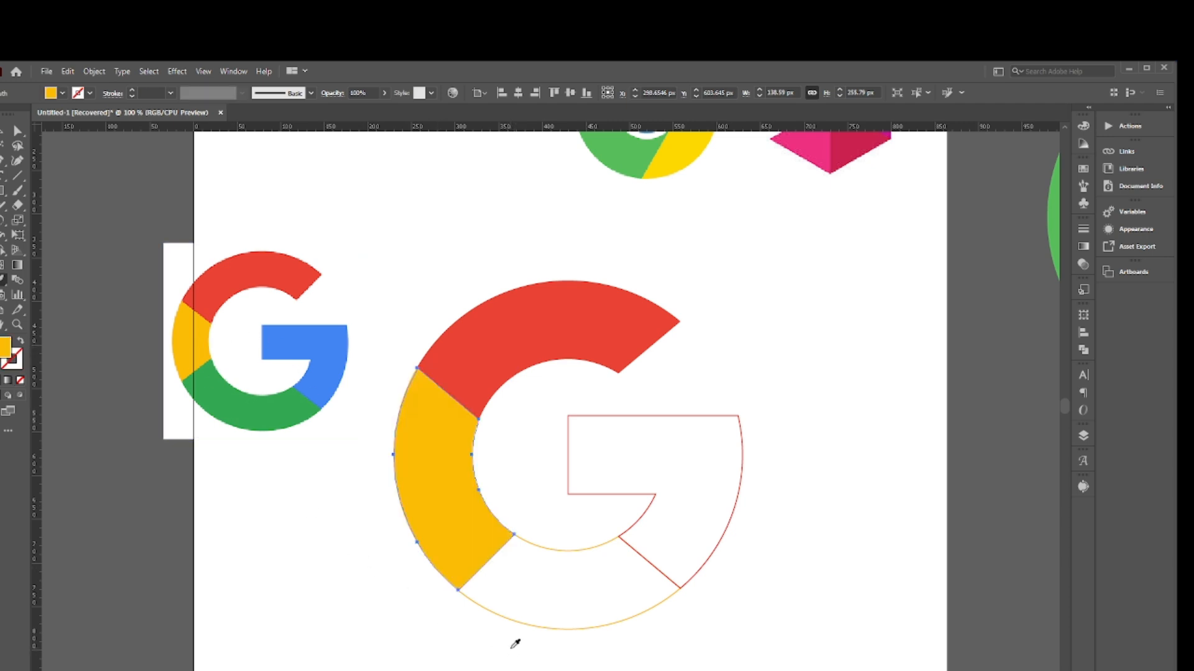
- Fill the G's lower segment with green and the bar segment with blue, sampled from the reference logo
{"action": "key", "text": "v"}
{"action": "left_click_drag", "start_coordinate": [511, 650], "coordinate": [536, 607]}
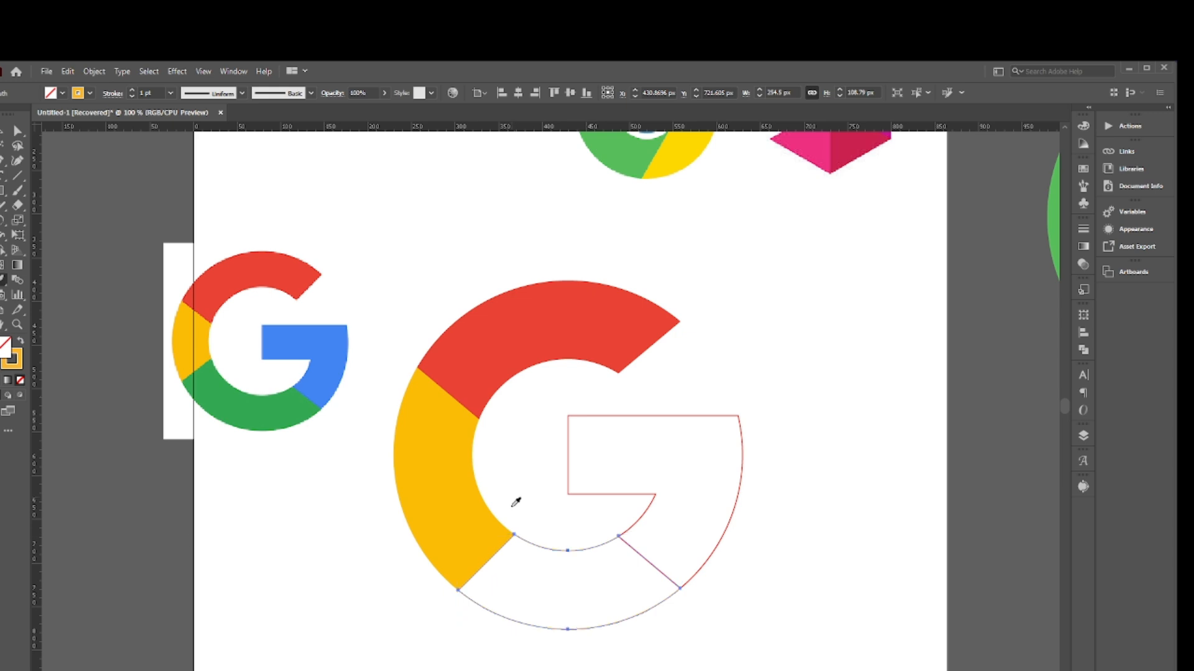
{"action": "key", "text": "i"}
{"action": "left_click", "coordinate": [261, 409]}
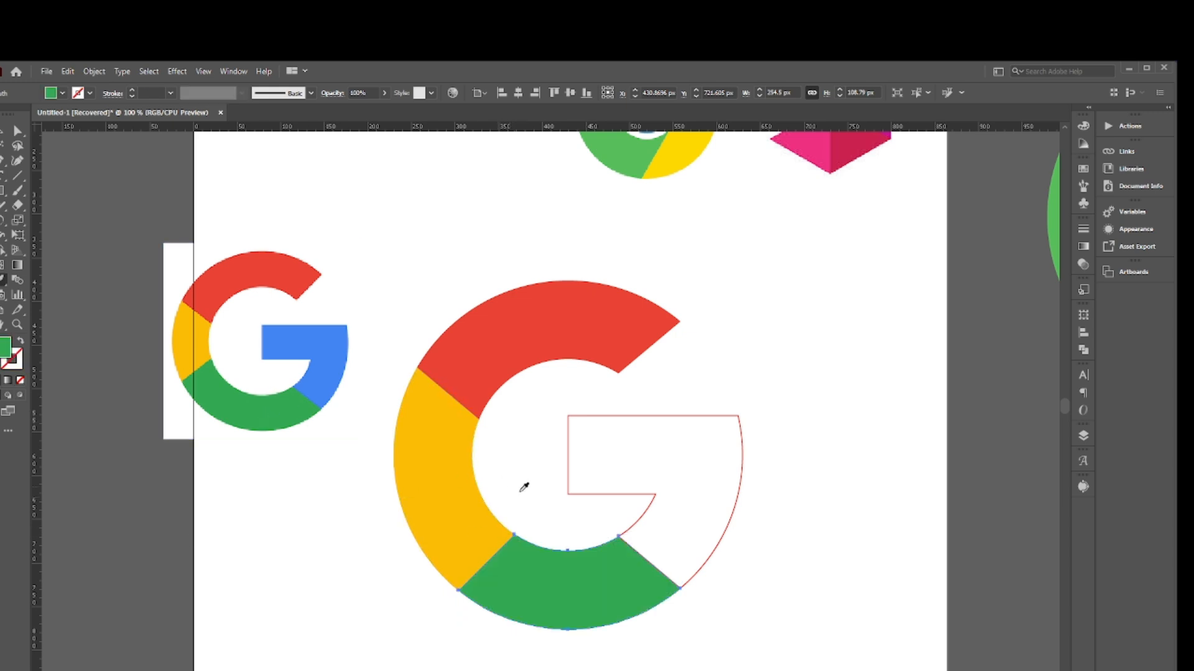
{"action": "key", "text": "v"}
{"action": "left_click", "coordinate": [740, 502]}
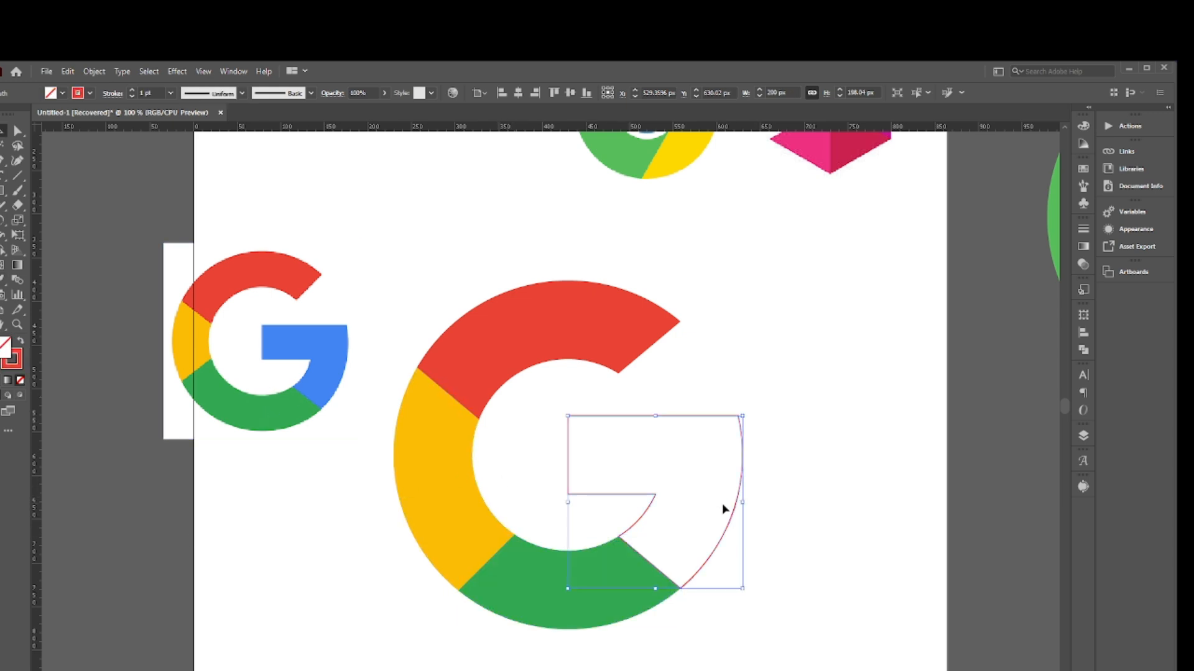
{"action": "key", "text": "i"}
{"action": "left_click", "coordinate": [325, 350]}
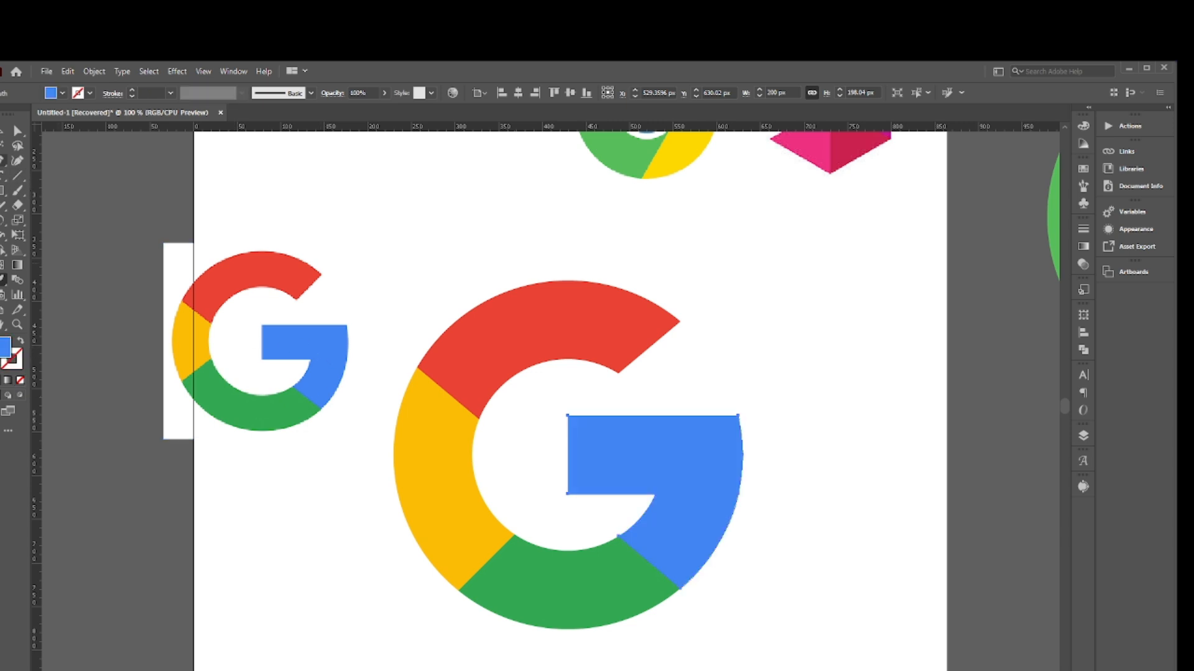
- Delete the Google reference image beside the coloured G
{"action": "key", "text": "v"}
{"action": "left_click", "coordinate": [239, 210]}
{"action": "left_click", "coordinate": [275, 338]}
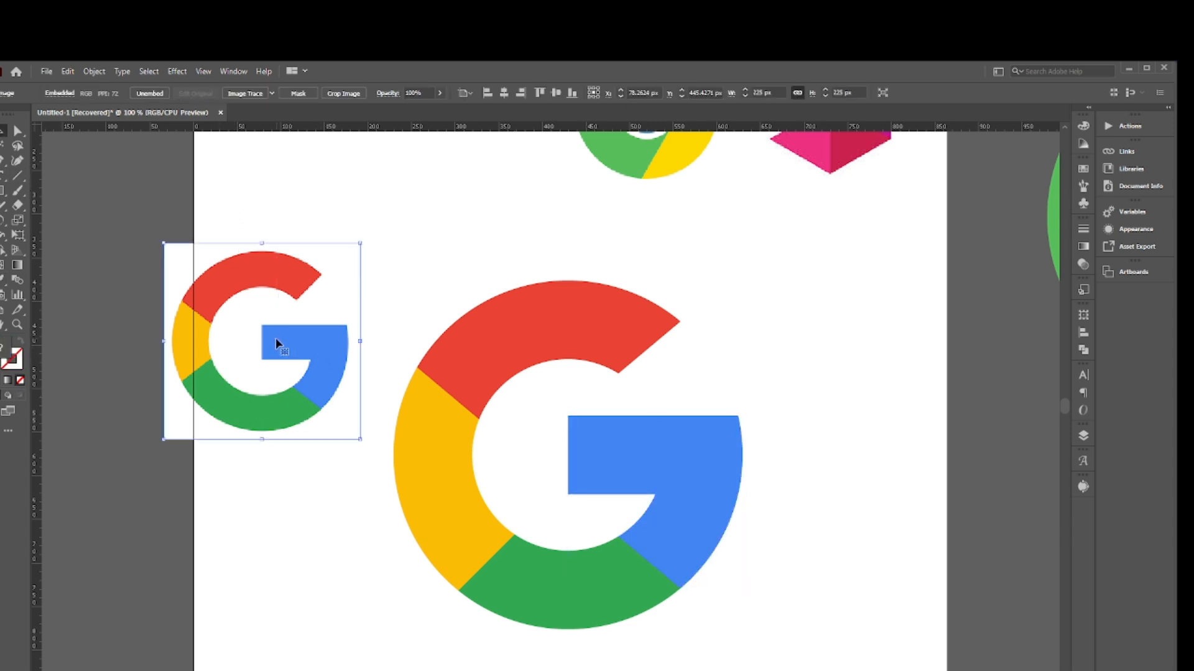
{"action": "key", "text": "Delete"}
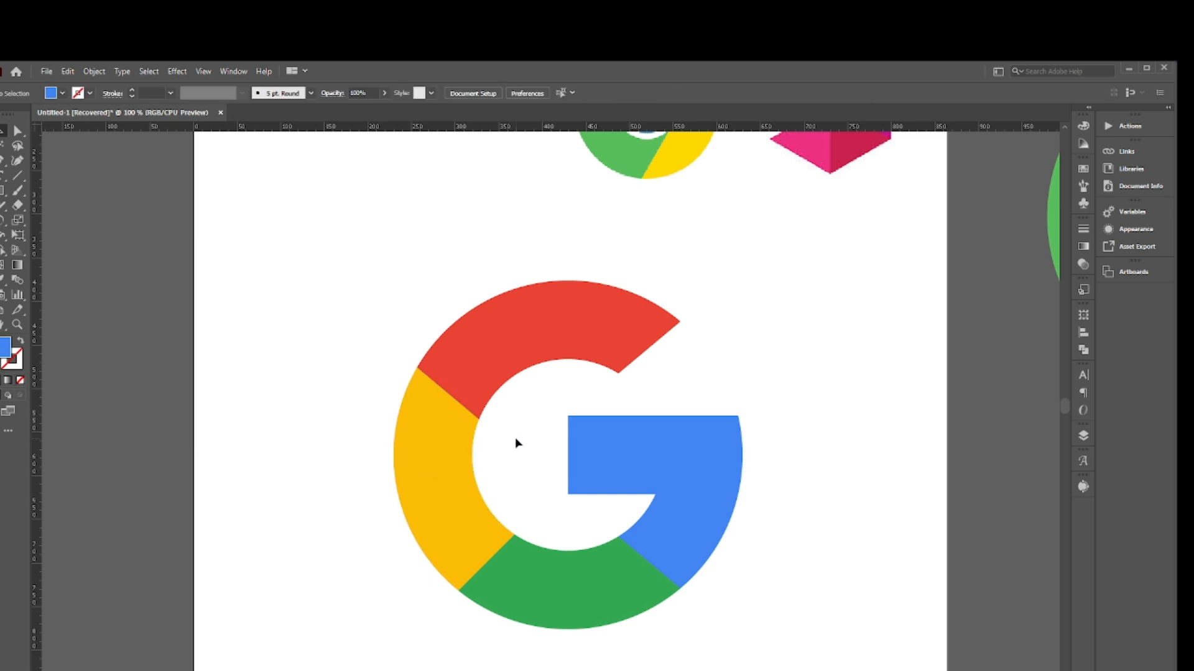
- Select all four coloured G segments and move the G toward the artboard's left edge
{"action": "left_click_drag", "start_coordinate": [350, 298], "coordinate": [728, 549]}
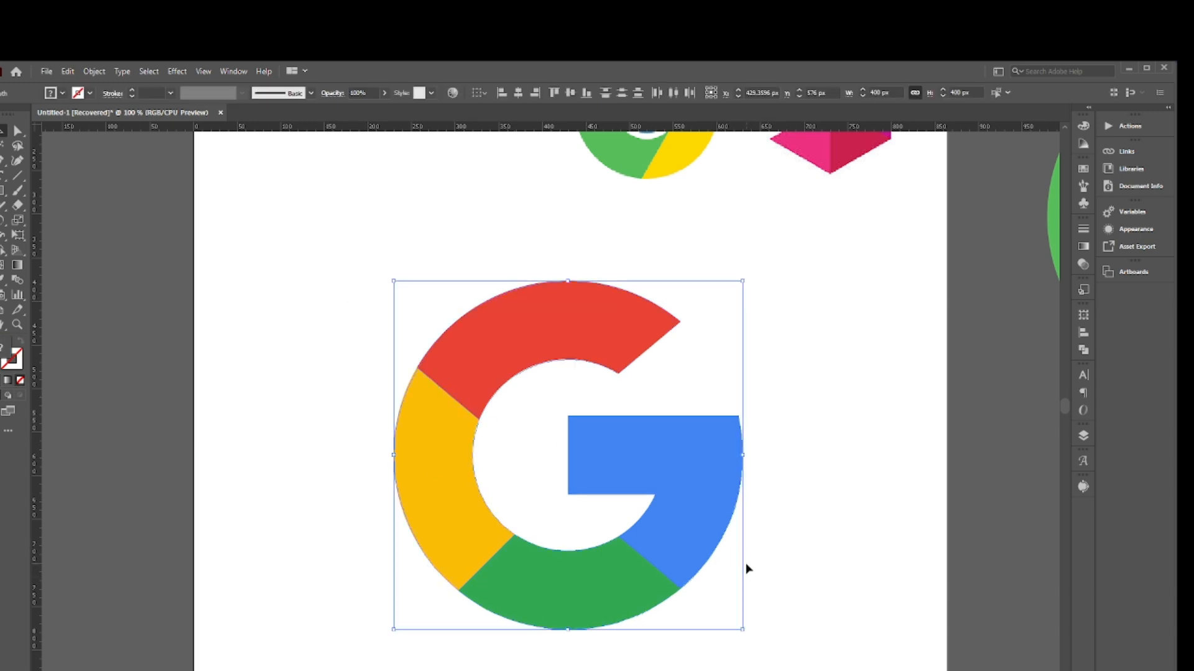
{"action": "key", "text": "a"}
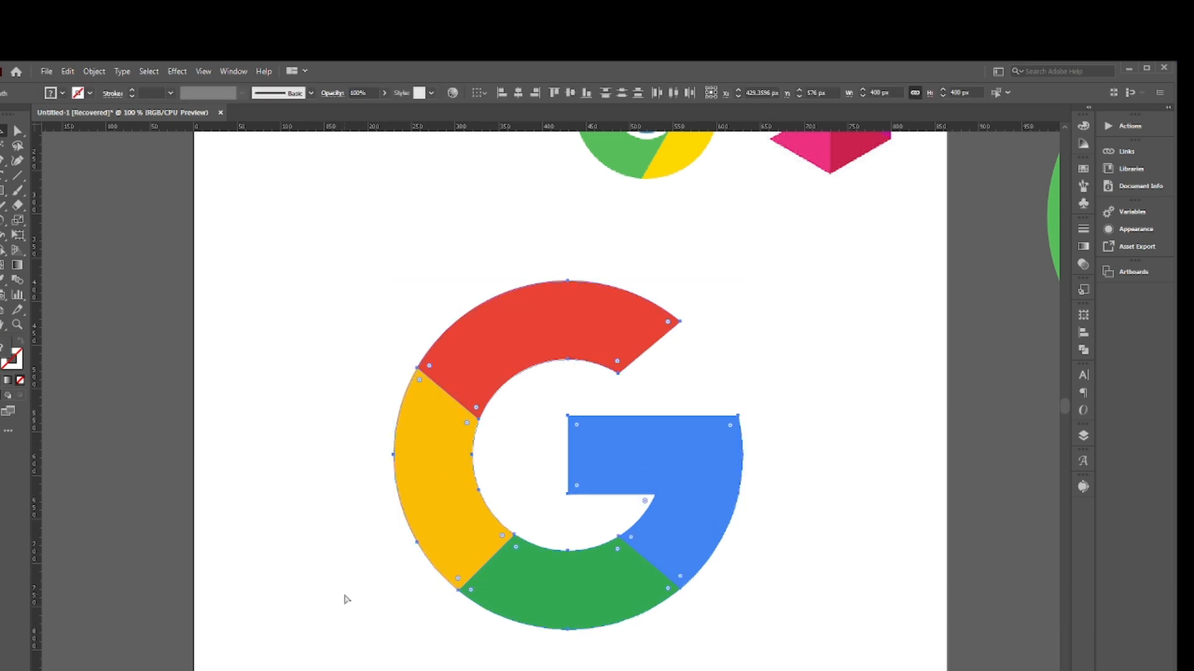
{"action": "key", "text": "v"}
{"action": "left_click_drag", "start_coordinate": [593, 337], "coordinate": [484, 345]}
{"action": "left_click", "coordinate": [726, 342]}
{"action": "scroll", "coordinate": [709, 349], "scroll_direction": "up", "scroll_amount": 2}
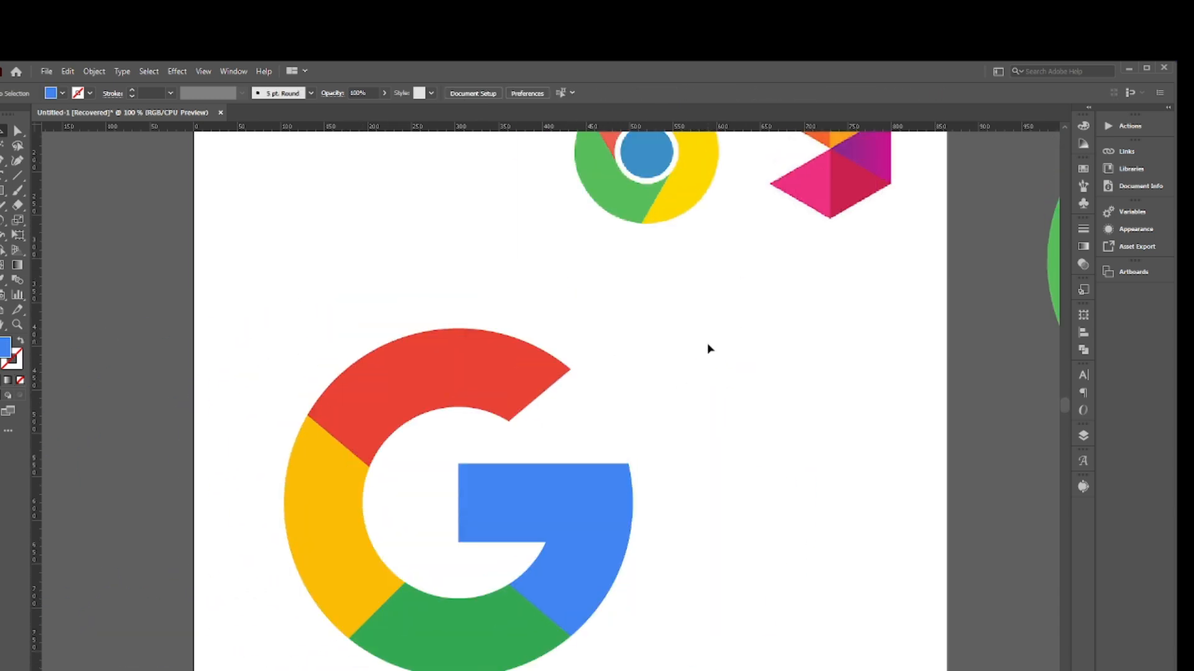
- Delete the Chrome and triangle-logo reference images from the upper part of the artboard
{"action": "key", "text": "ctrl+minus"}
{"action": "key", "text": "ctrl+minus"}
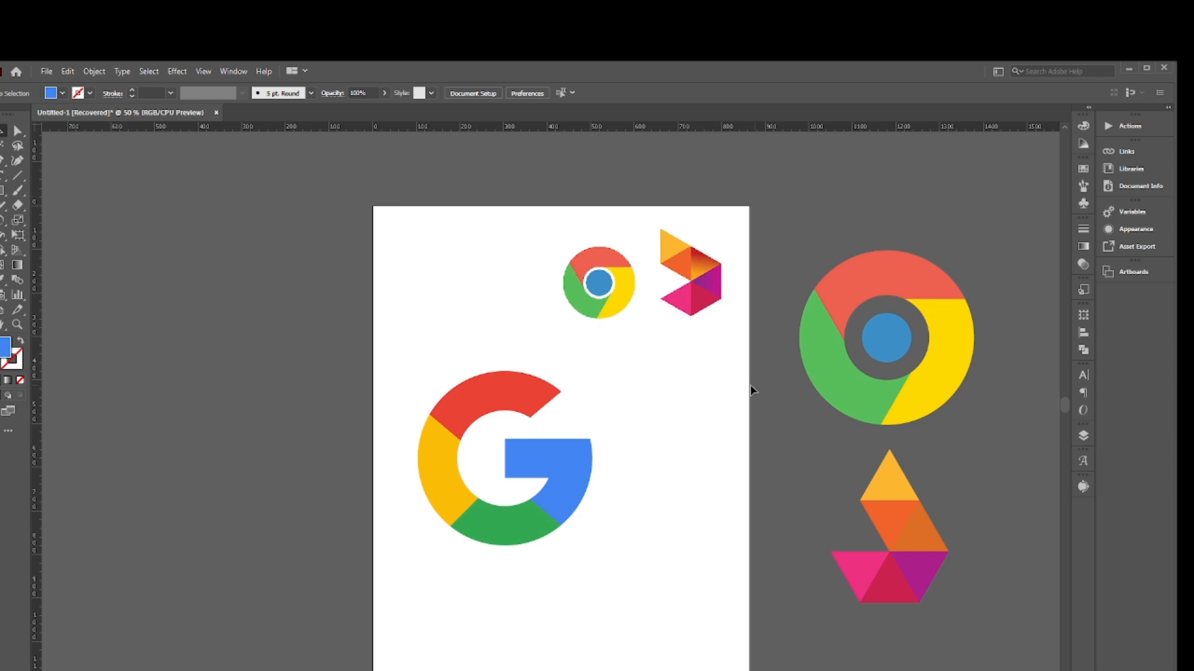
{"action": "left_click", "coordinate": [617, 253]}
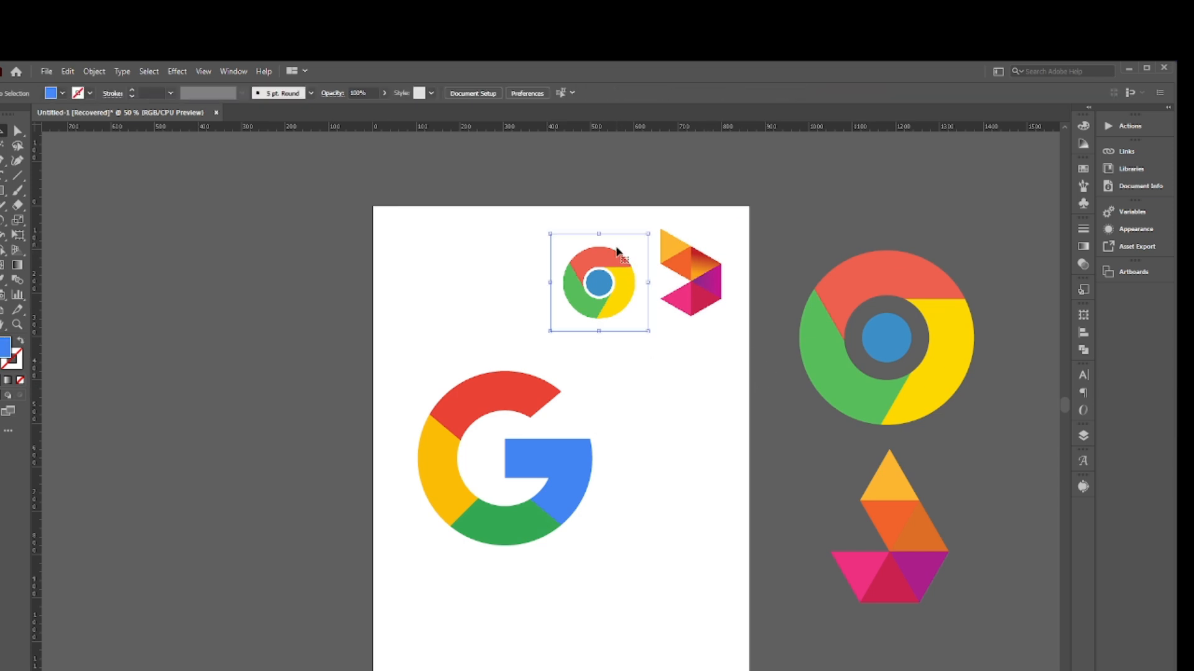
{"action": "key", "text": "Delete"}
{"action": "left_click", "coordinate": [688, 267]}
{"action": "key", "text": "Delete"}
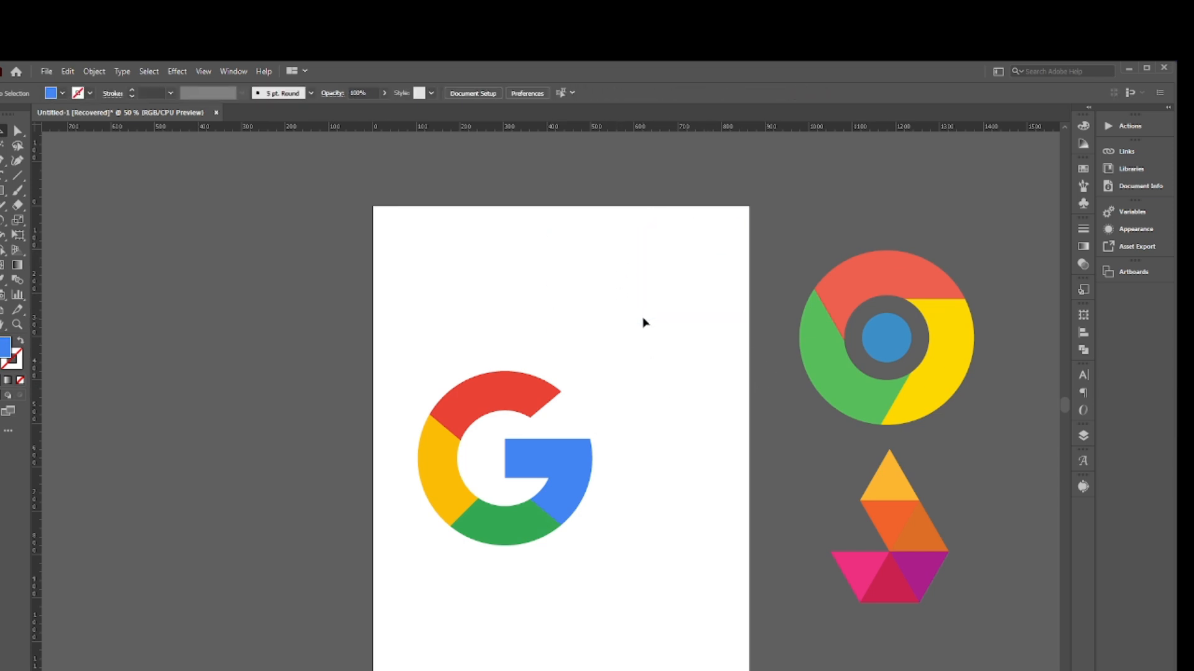
- Move the recreated Chrome logo to the artboard's upper-right corner and the recreated triangle logo below the G
{"action": "mouse_move", "coordinate": [926, 347]}
{"action": "left_mouse_down"}
{"action": "mouse_move", "coordinate": [615, 336]}
{"action": "mouse_move", "coordinate": [913, 336]}
{"action": "mouse_move", "coordinate": [695, 317]}
{"action": "mouse_move", "coordinate": [725, 293]}
{"action": "left_mouse_up"}
{"action": "left_click", "coordinate": [1037, 264]}
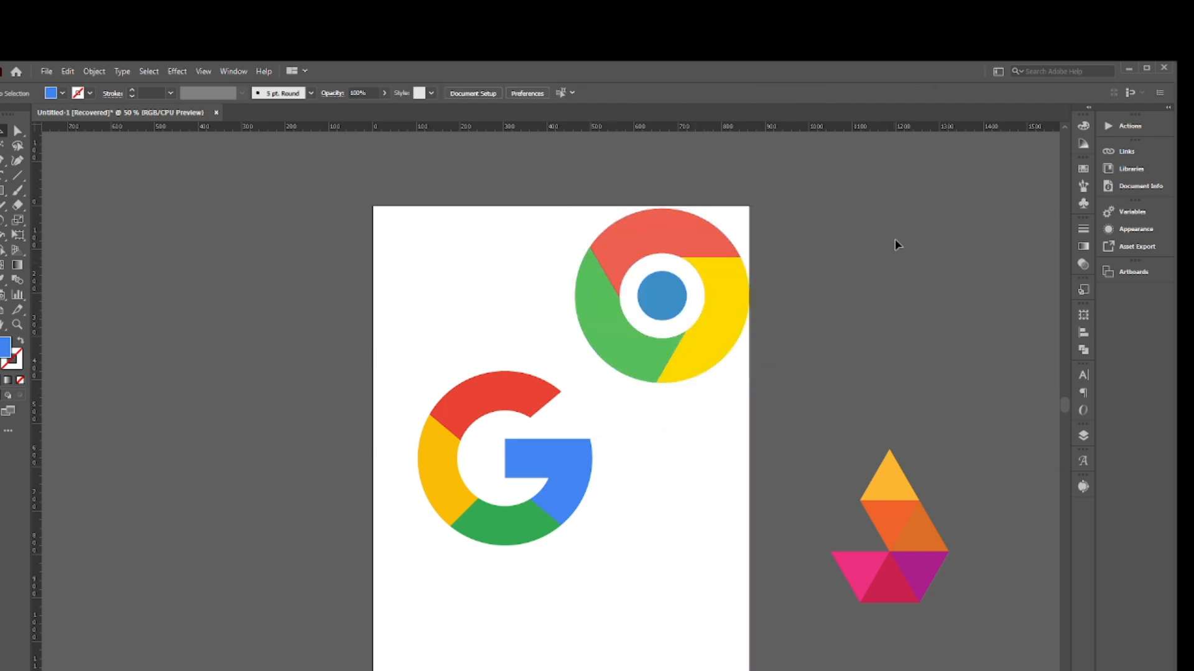
{"action": "scroll", "coordinate": [929, 477], "scroll_direction": "down", "scroll_amount": 2}
{"action": "left_click_drag", "start_coordinate": [929, 478], "coordinate": [688, 546]}
{"action": "left_click", "coordinate": [855, 444]}
{"action": "scroll", "coordinate": [855, 440], "scroll_direction": "down", "scroll_amount": 2}
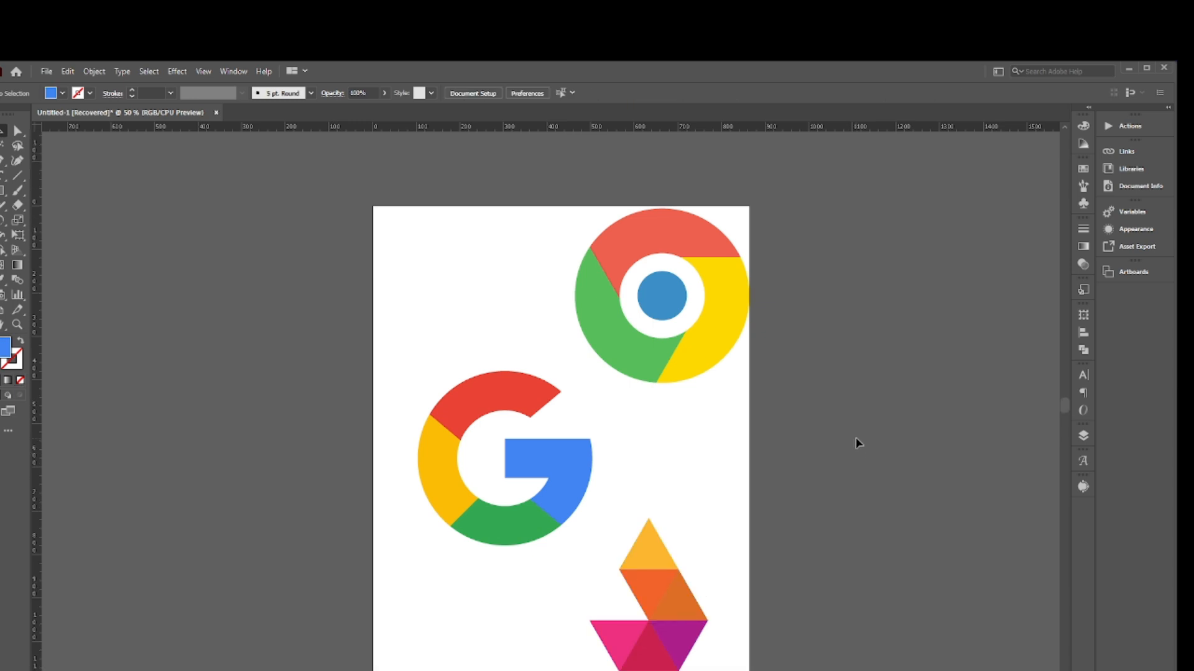
- Scale the Chrome logo down to about 255 px around its centre and move the G up beside it
{"action": "scroll", "coordinate": [734, 401], "scroll_direction": "up", "scroll_amount": 3}
{"action": "scroll", "coordinate": [684, 408], "scroll_direction": "down", "scroll_amount": 2}
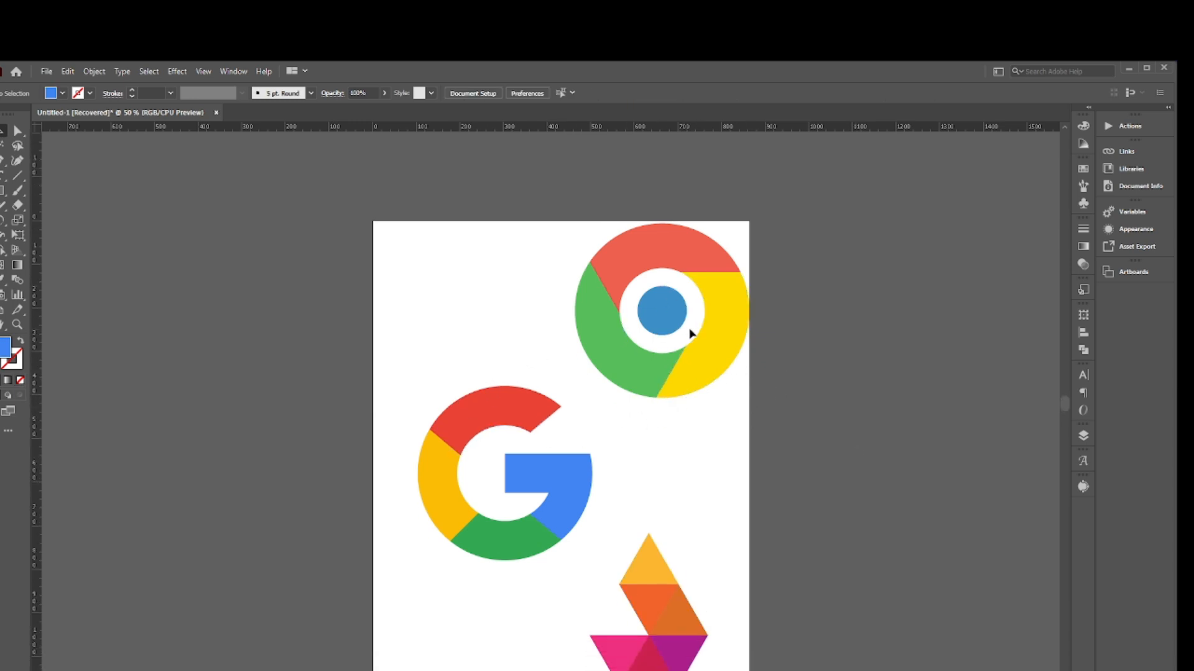
{"action": "left_click", "coordinate": [722, 275]}
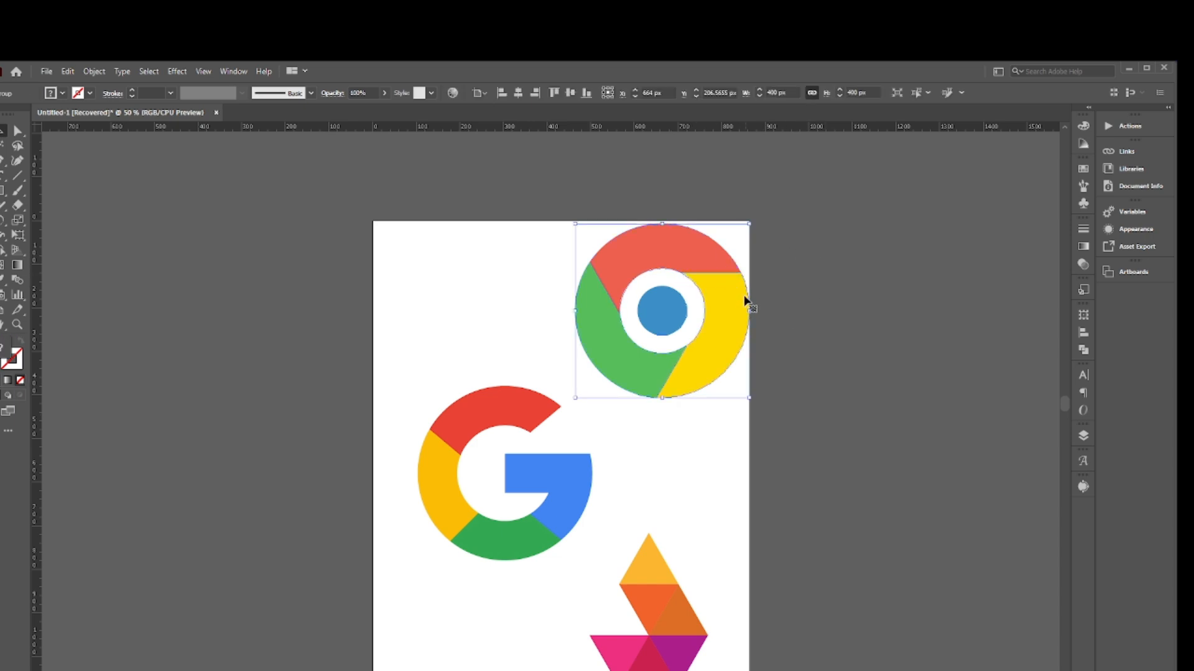
{"action": "left_click_drag", "start_coordinate": [751, 220], "coordinate": [718, 255]}
{"action": "left_click_drag", "start_coordinate": [554, 461], "coordinate": [539, 358]}
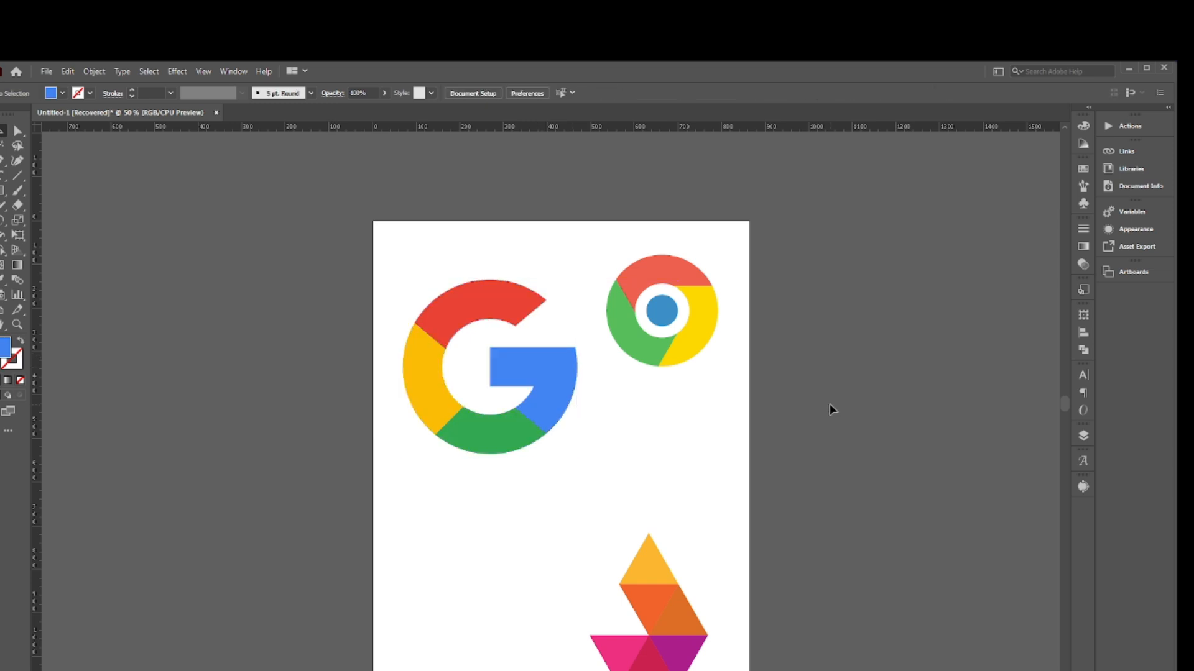
- Enlarge the Chrome logo from its centre and move it down so it lines up with the G
{"action": "scroll", "coordinate": [698, 253], "scroll_direction": "down", "scroll_amount": 3}
{"action": "left_click", "coordinate": [698, 253]}
{"action": "left_click_drag", "start_coordinate": [718, 164], "coordinate": [738, 148]}
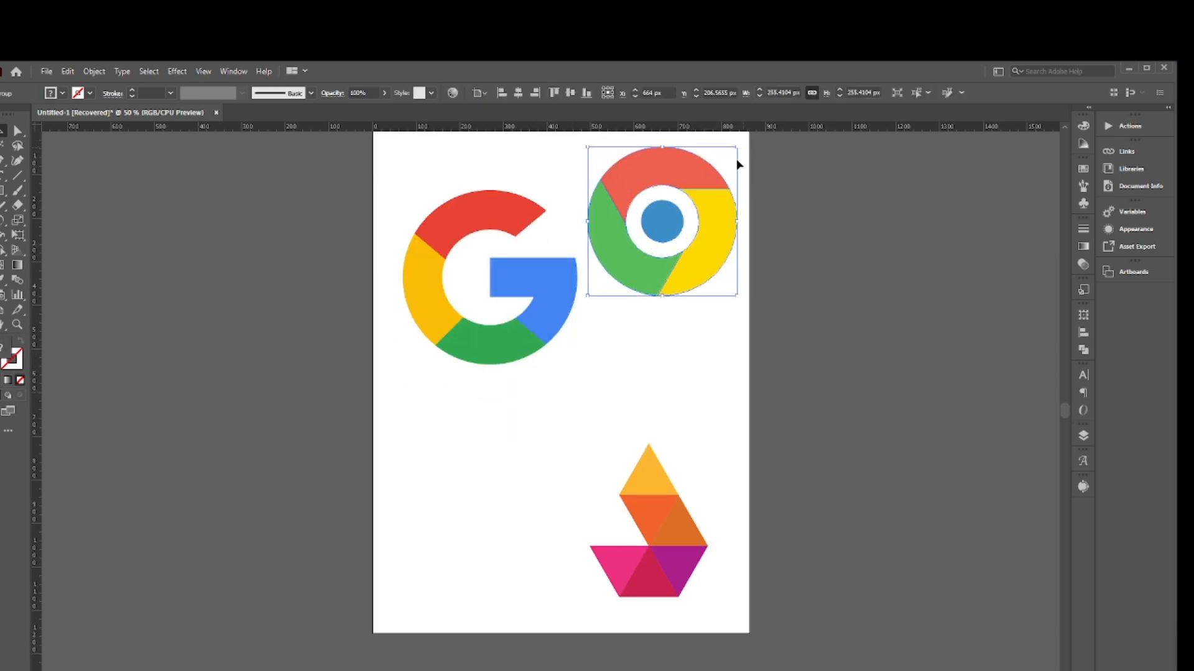
{"action": "left_click_drag", "start_coordinate": [677, 221], "coordinate": [694, 289]}
{"action": "left_click", "coordinate": [751, 441]}
- Move the triangle logo toward the artboard's centre and enlarge it to about 484 by 628 px
{"action": "left_click_drag", "start_coordinate": [667, 536], "coordinate": [603, 515]}
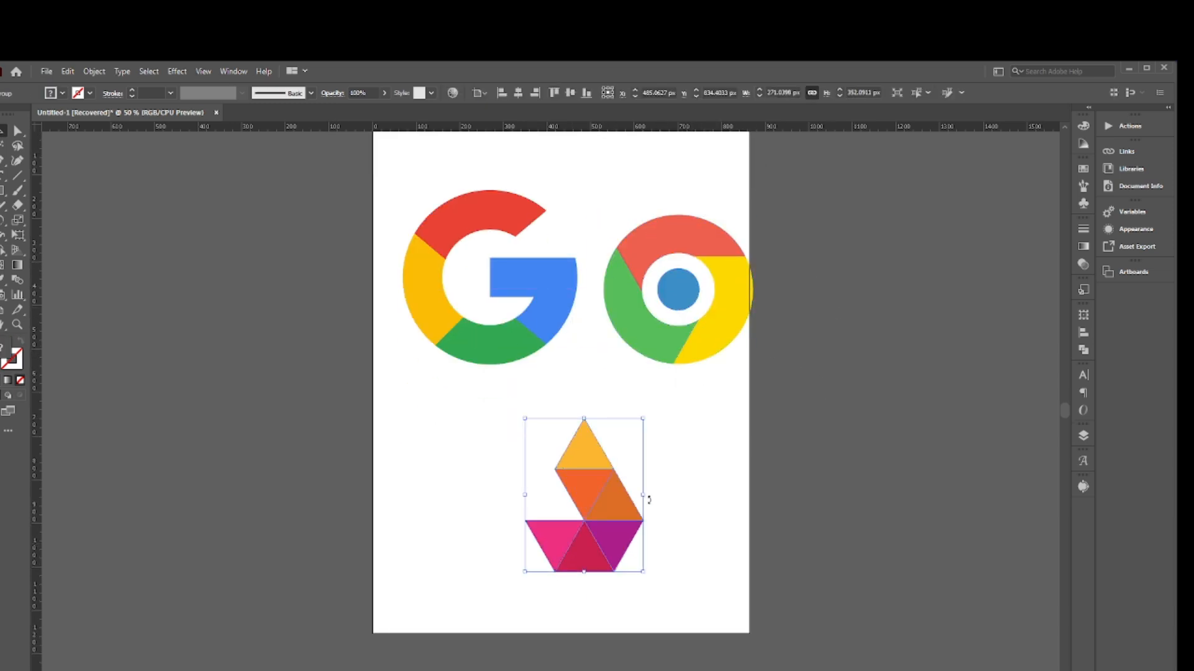
{"action": "left_click_drag", "start_coordinate": [643, 419], "coordinate": [712, 361]}
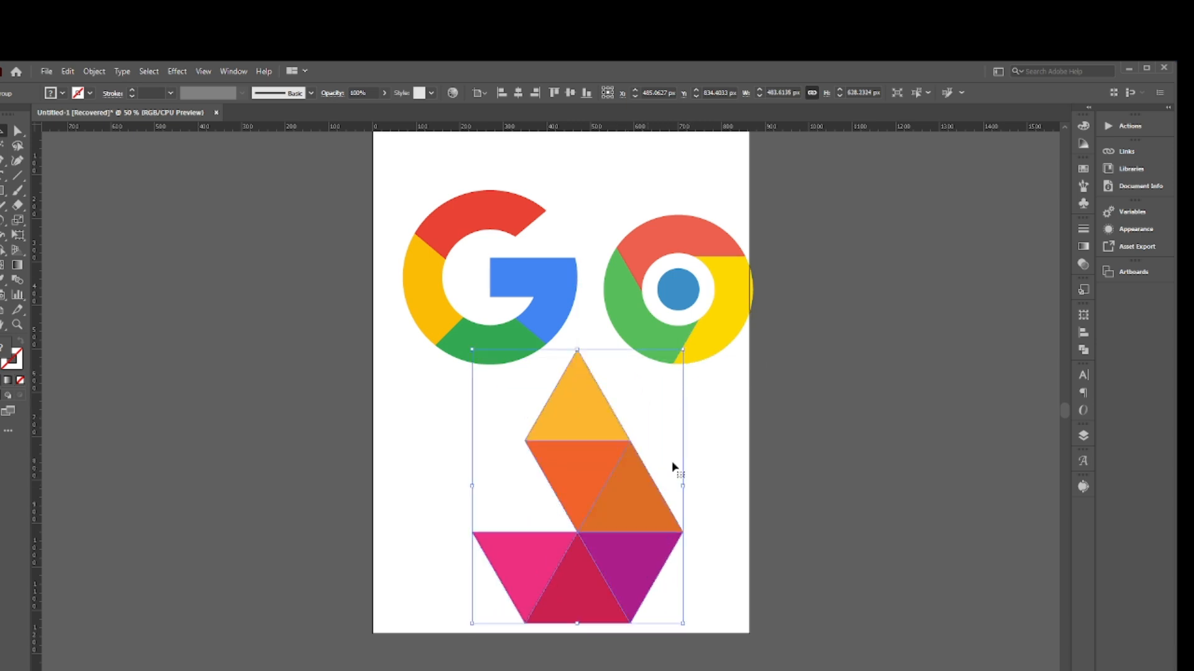
{"action": "left_click", "coordinate": [732, 409]}
{"action": "scroll", "coordinate": [731, 410], "scroll_direction": "down", "scroll_amount": 1}
{"action": "scroll", "coordinate": [732, 446], "scroll_direction": "up", "scroll_amount": 4}
{"action": "scroll", "coordinate": [709, 468], "scroll_direction": "down", "scroll_amount": 3}
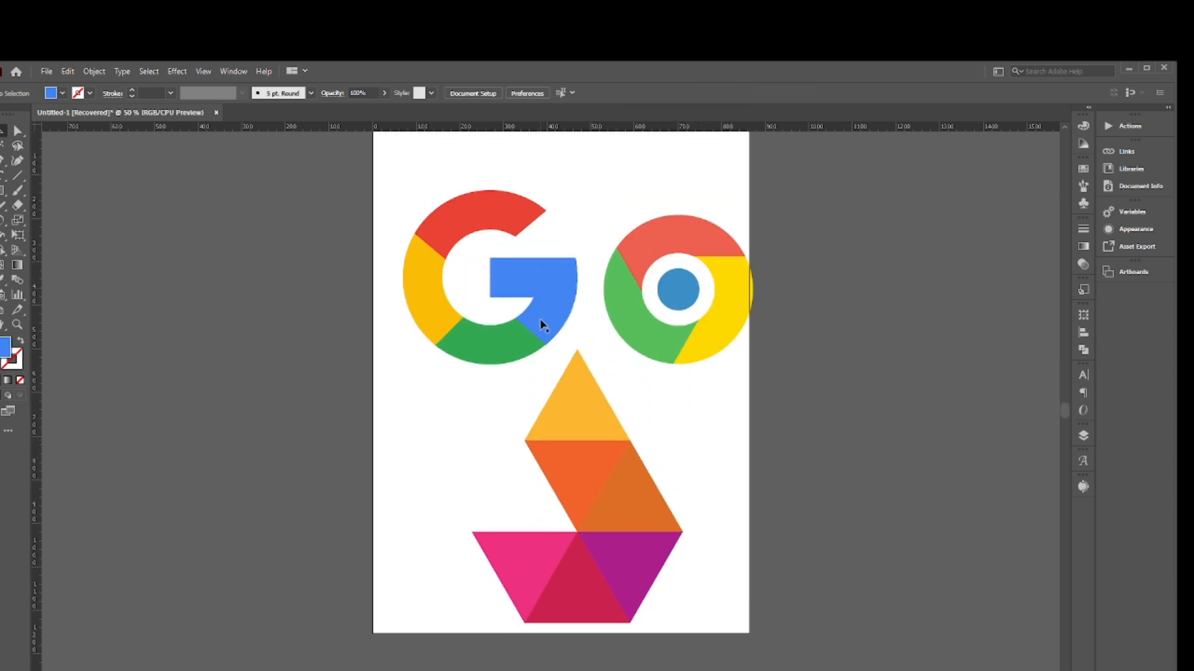
{"action": "scroll", "coordinate": [542, 326], "scroll_direction": "up", "scroll_amount": 4}
{"action": "scroll", "coordinate": [856, 449], "scroll_direction": "down", "scroll_amount": 1}
{"action": "scroll", "coordinate": [833, 461], "scroll_direction": "up", "scroll_amount": 1}
{"action": "scroll", "coordinate": [842, 461], "scroll_direction": "down", "scroll_amount": 1}
{"action": "mouse_move", "coordinate": [482, 670]}
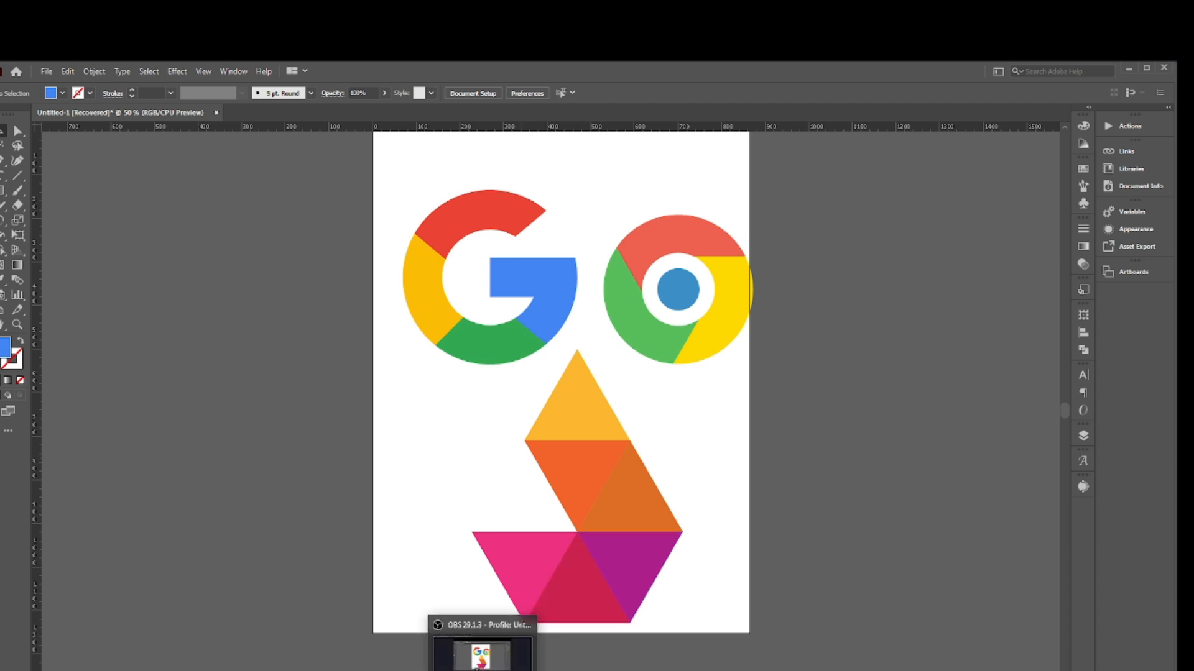